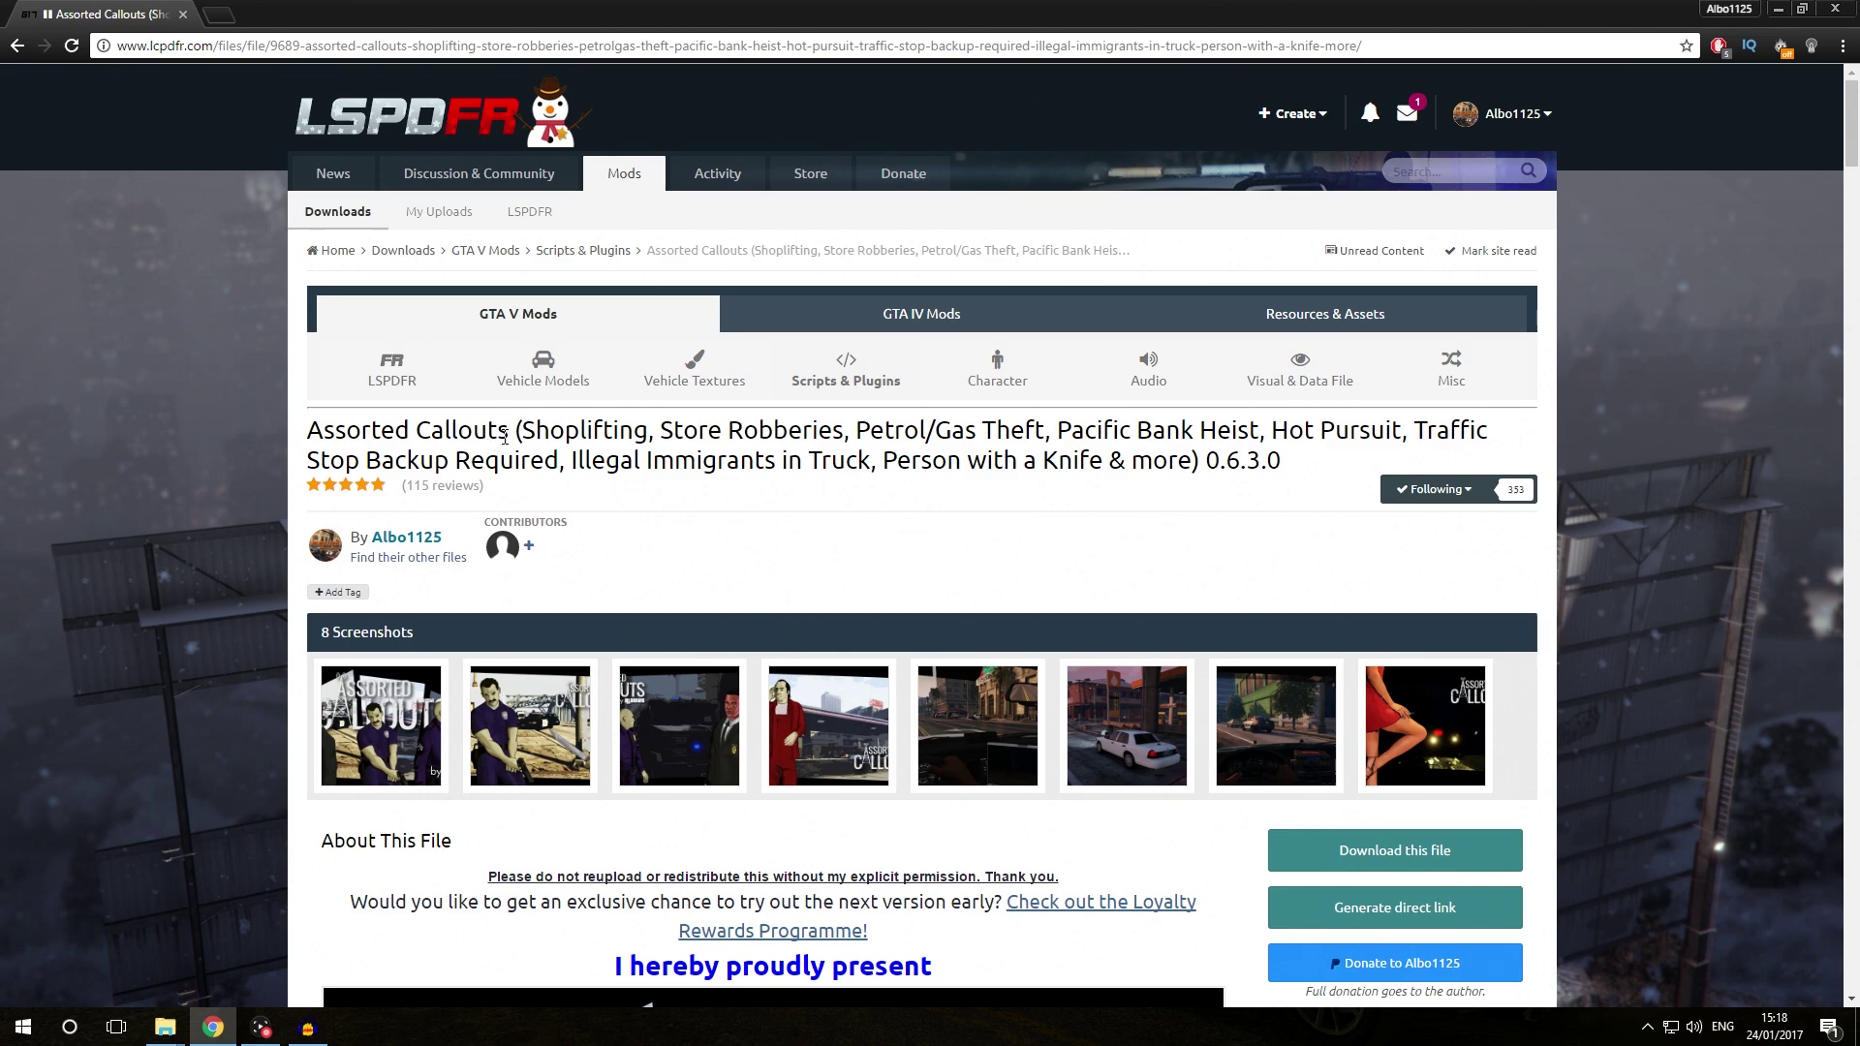
Read through the Assorted Callouts mod page, noting the required LSPDFR API version
{"action": "left_click_drag", "start_coordinate": [508, 435], "coordinate": [417, 435]}
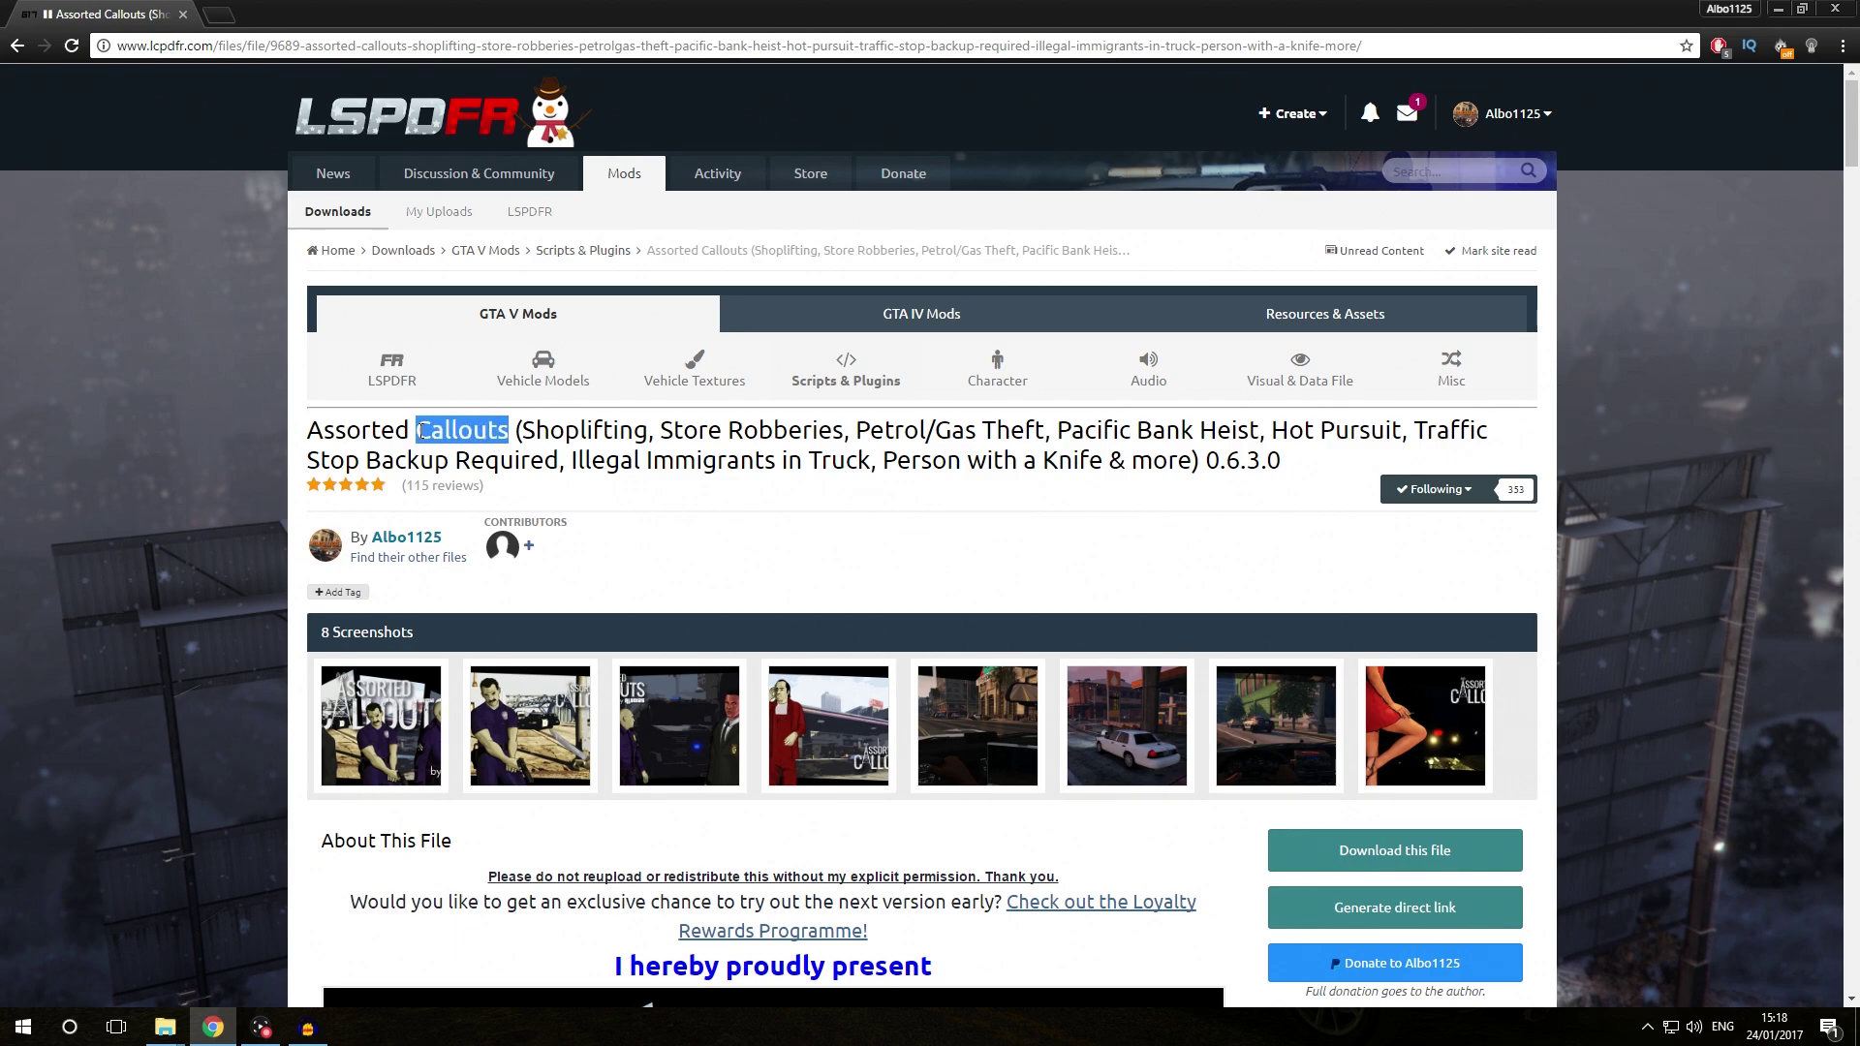
{"action": "left_click", "coordinate": [416, 436]}
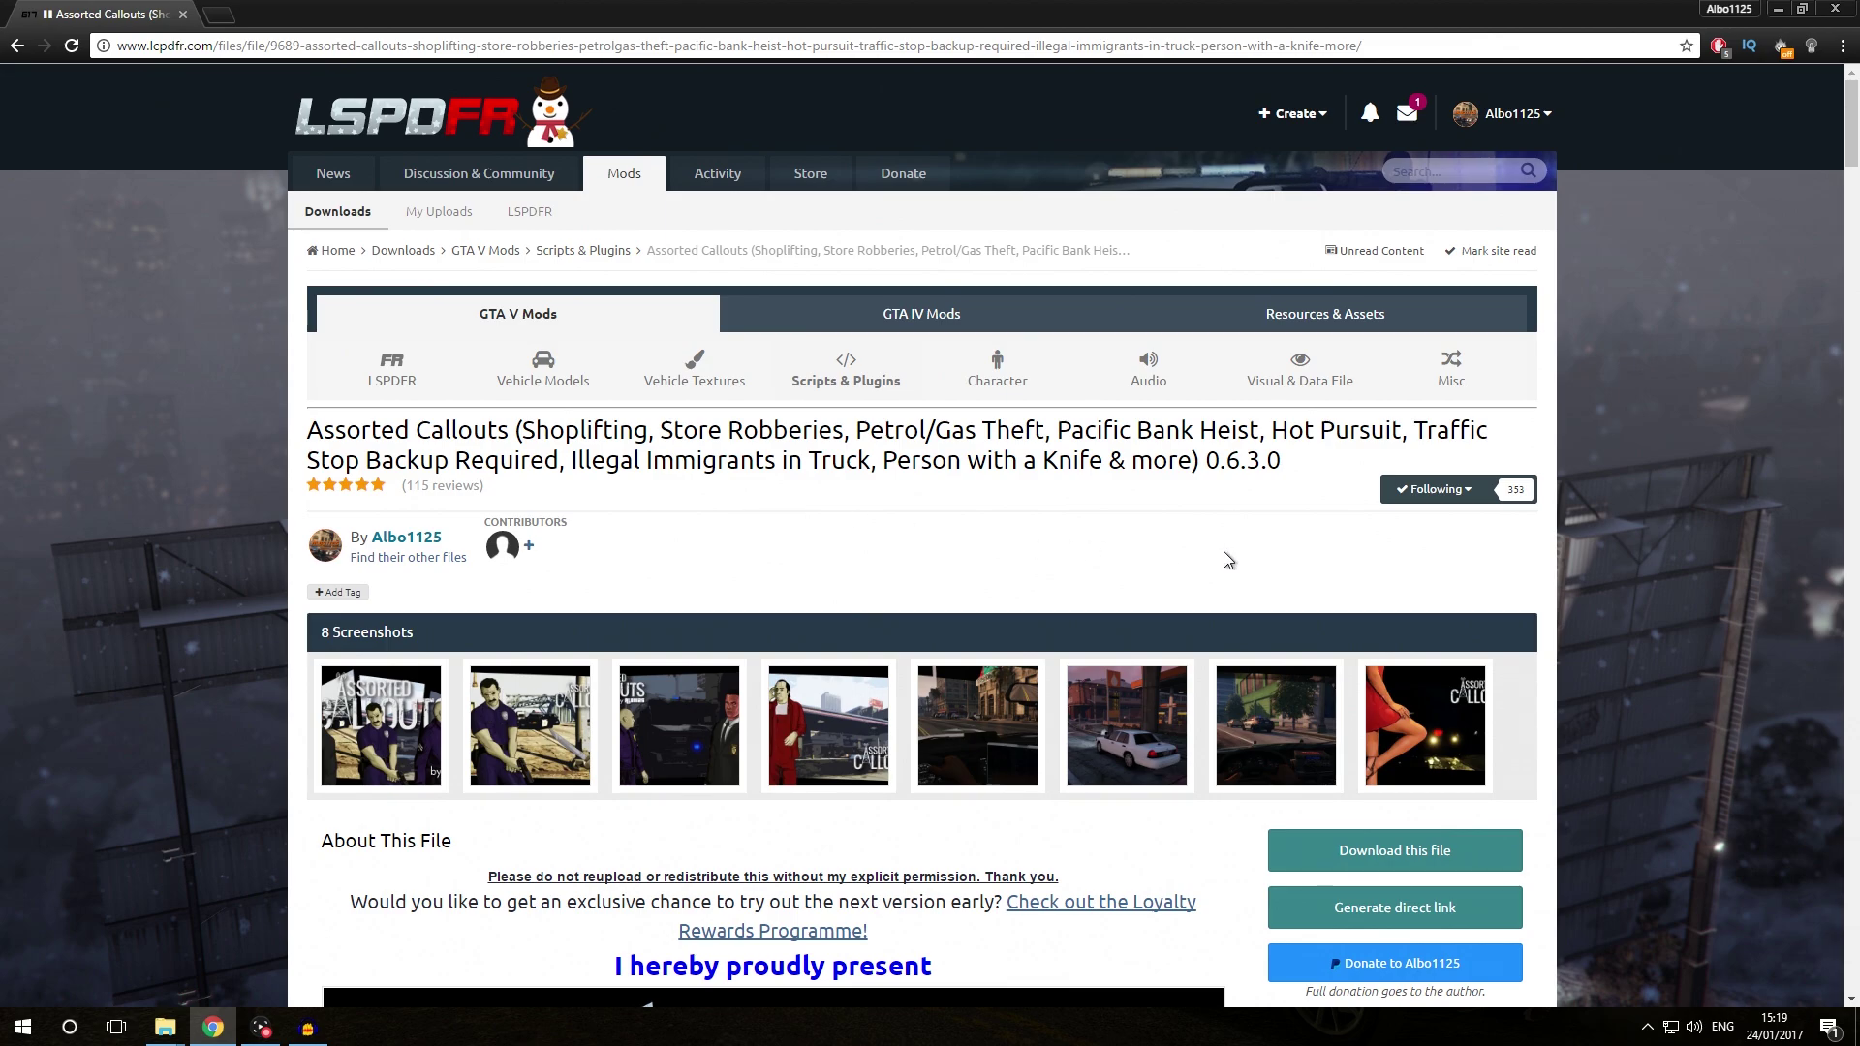
{"action": "scroll", "coordinate": [1234, 512], "scroll_direction": "down", "scroll_amount": 3}
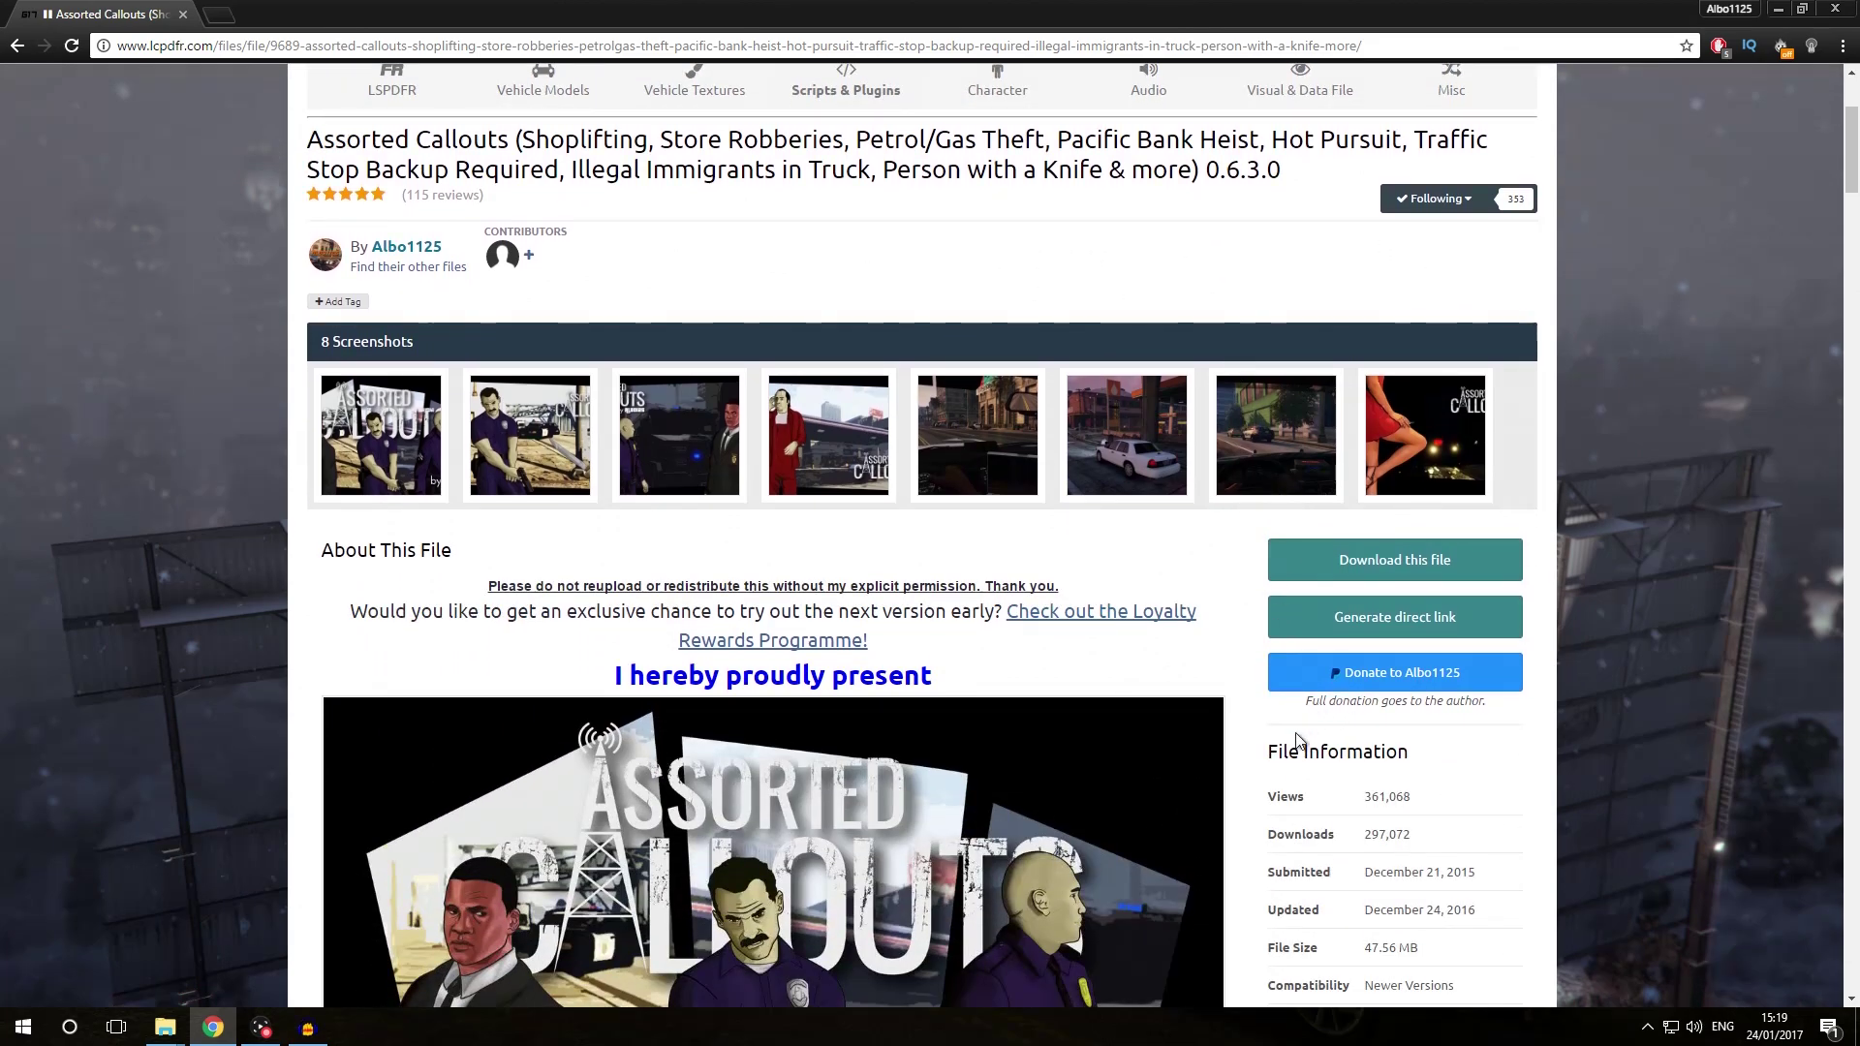
{"action": "scroll", "coordinate": [1270, 794], "scroll_direction": "down", "scroll_amount": 1}
{"action": "scroll", "coordinate": [1270, 794], "scroll_direction": "down", "scroll_amount": 5}
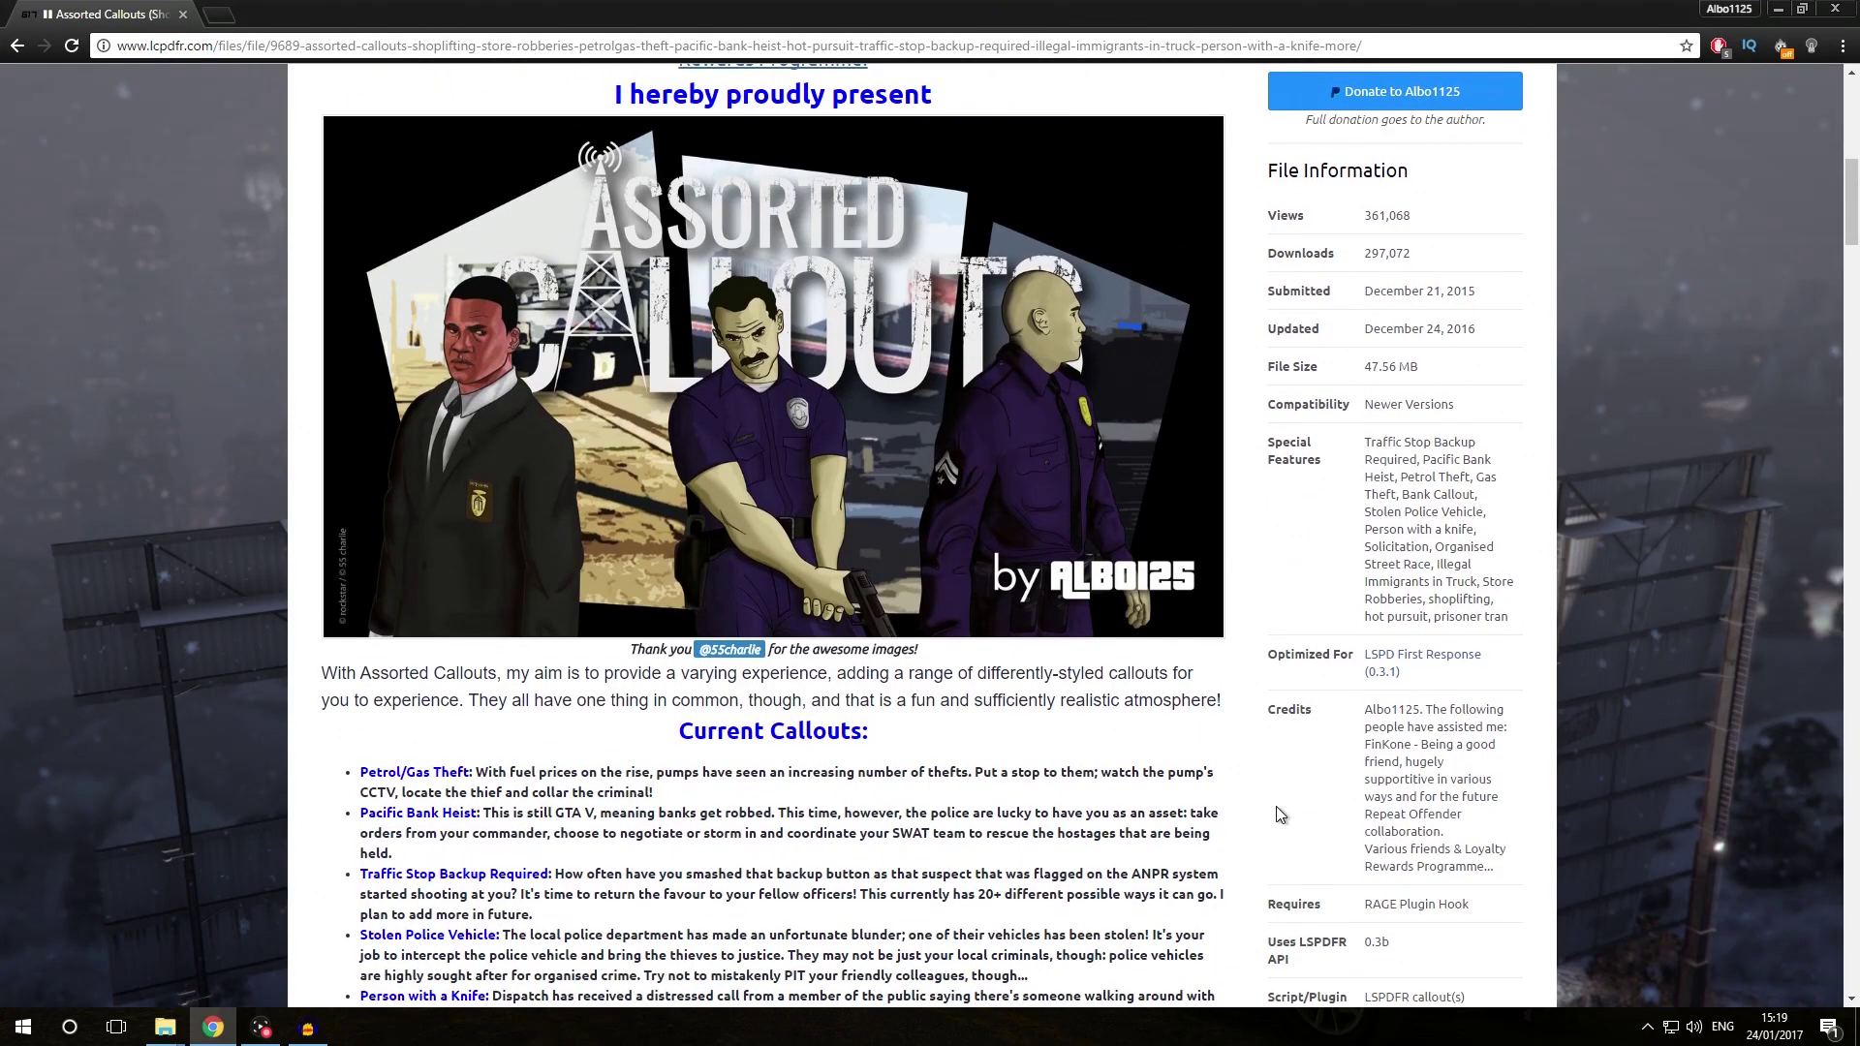
{"action": "scroll", "coordinate": [1288, 834], "scroll_direction": "down", "scroll_amount": 1}
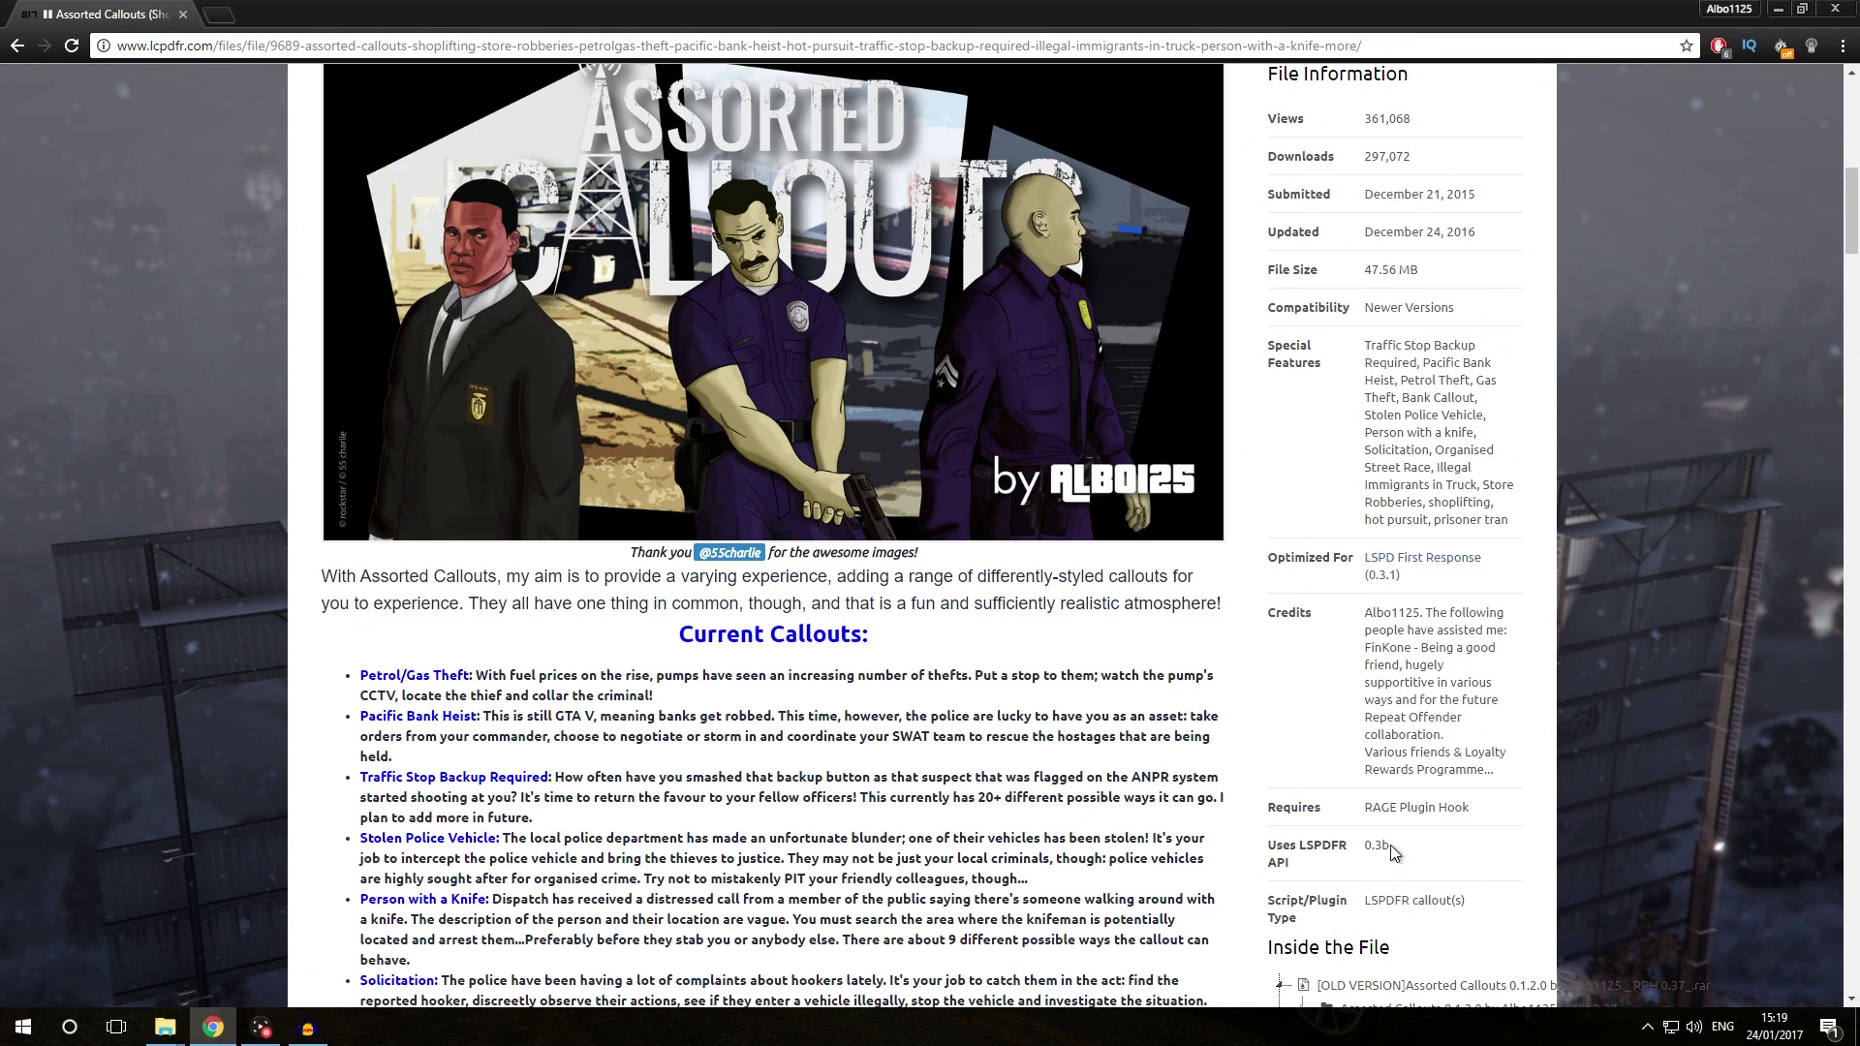
{"action": "left_click_drag", "start_coordinate": [1391, 847], "coordinate": [1367, 849]}
{"action": "left_click", "coordinate": [1367, 849]}
{"action": "scroll", "coordinate": [1380, 852], "scroll_direction": "up", "scroll_amount": 4}
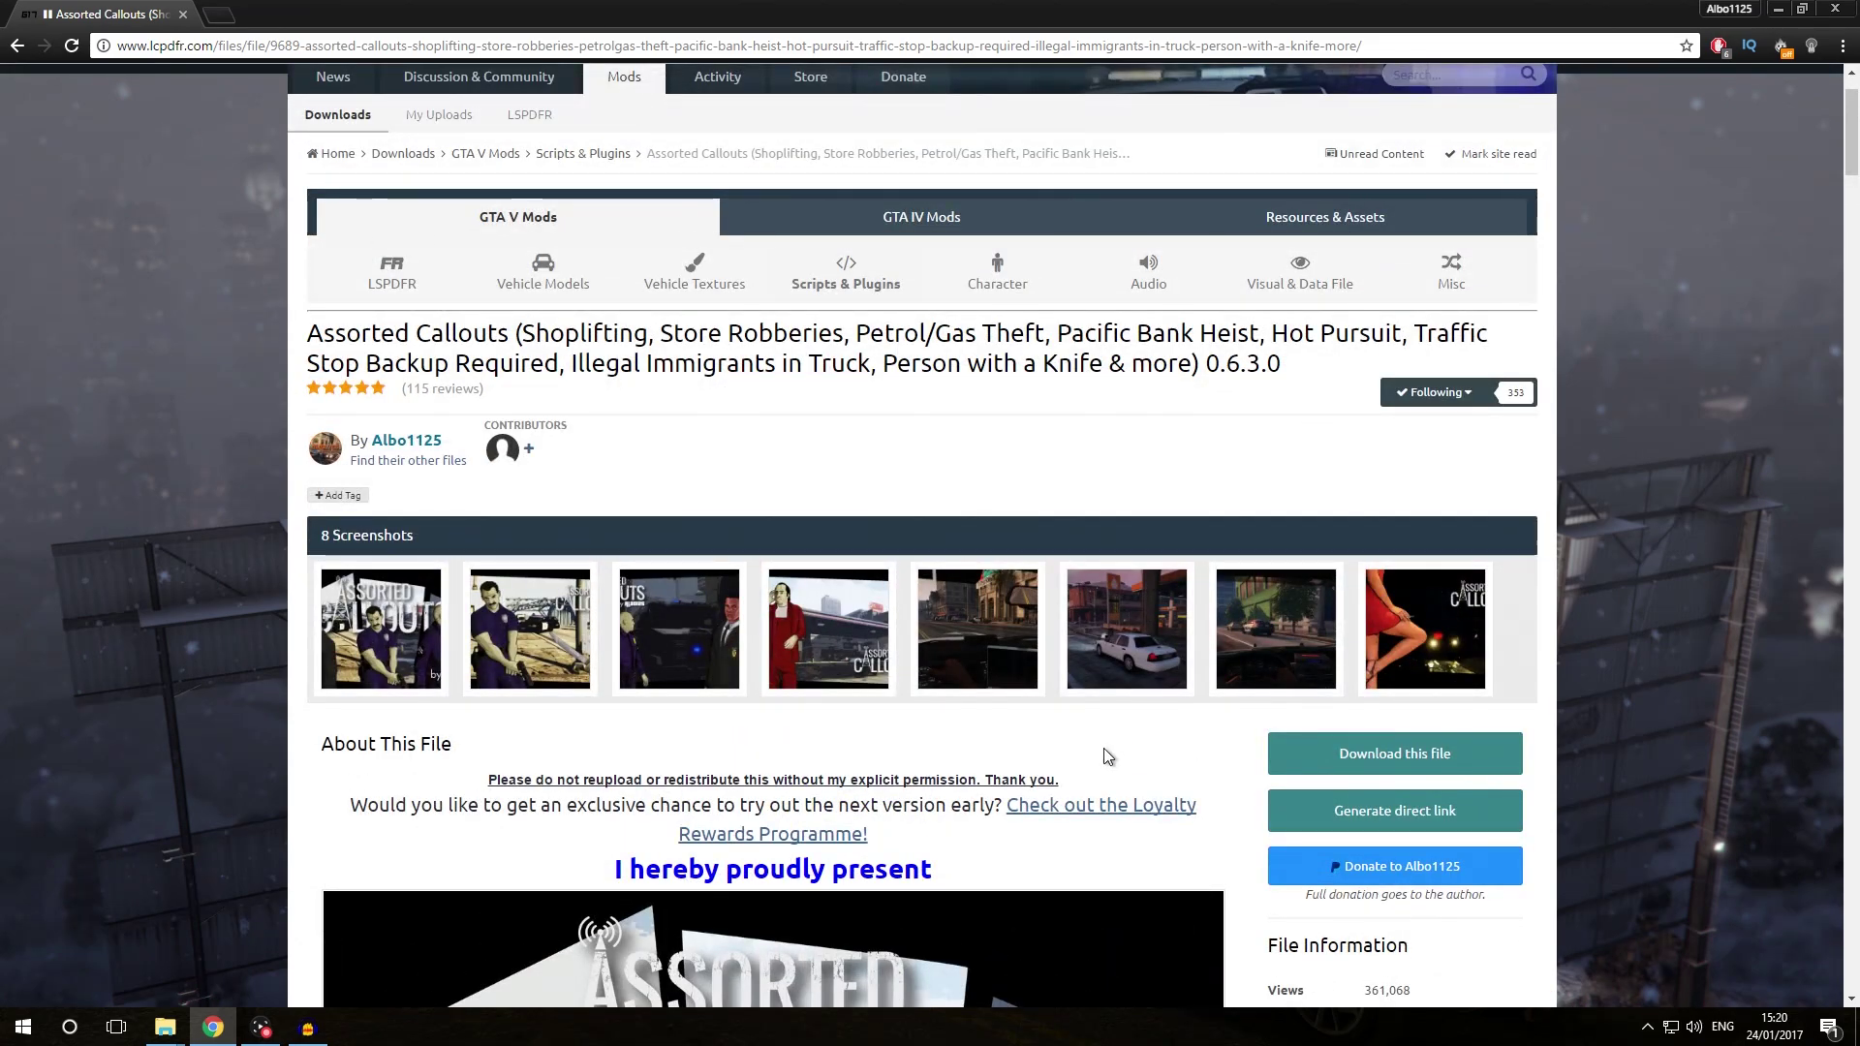
Choose the 0.6.3.0 zip from the file list and pass the security check
{"action": "left_click", "coordinate": [1393, 766]}
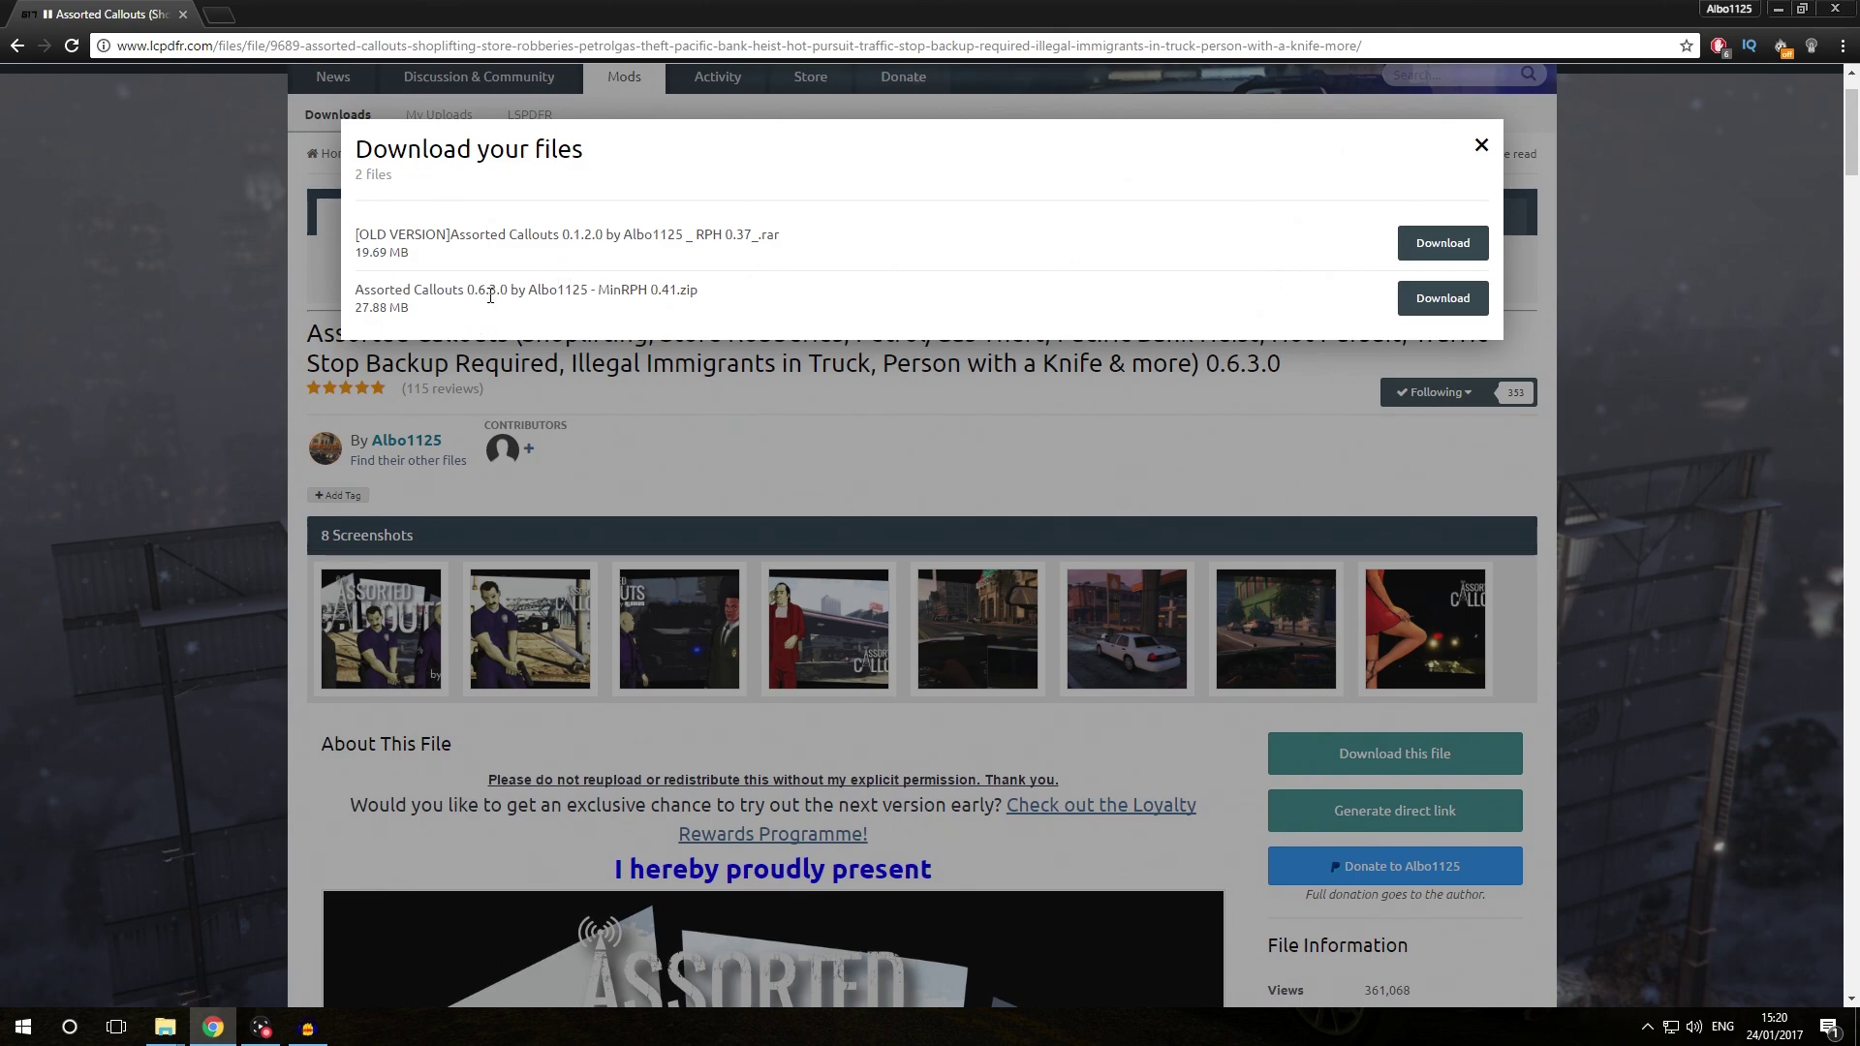
{"action": "left_click", "coordinate": [1444, 300]}
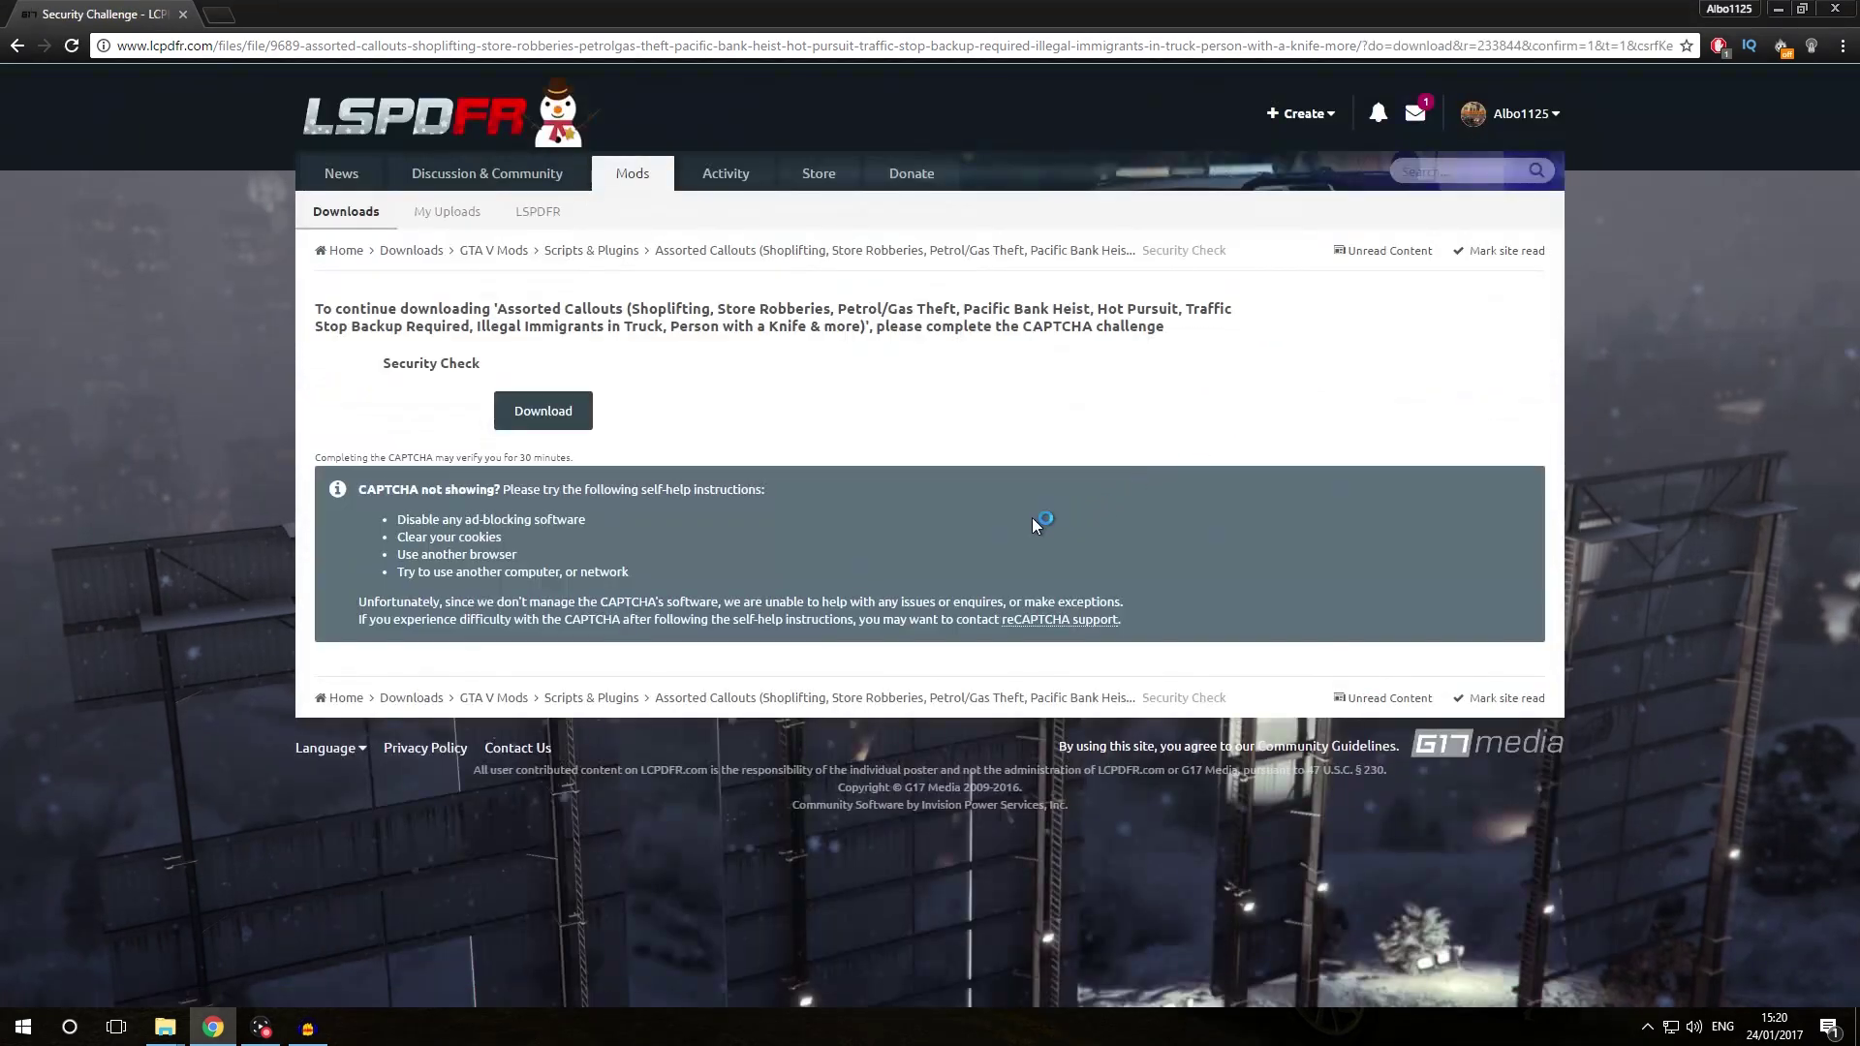
{"action": "left_click", "coordinate": [520, 385]}
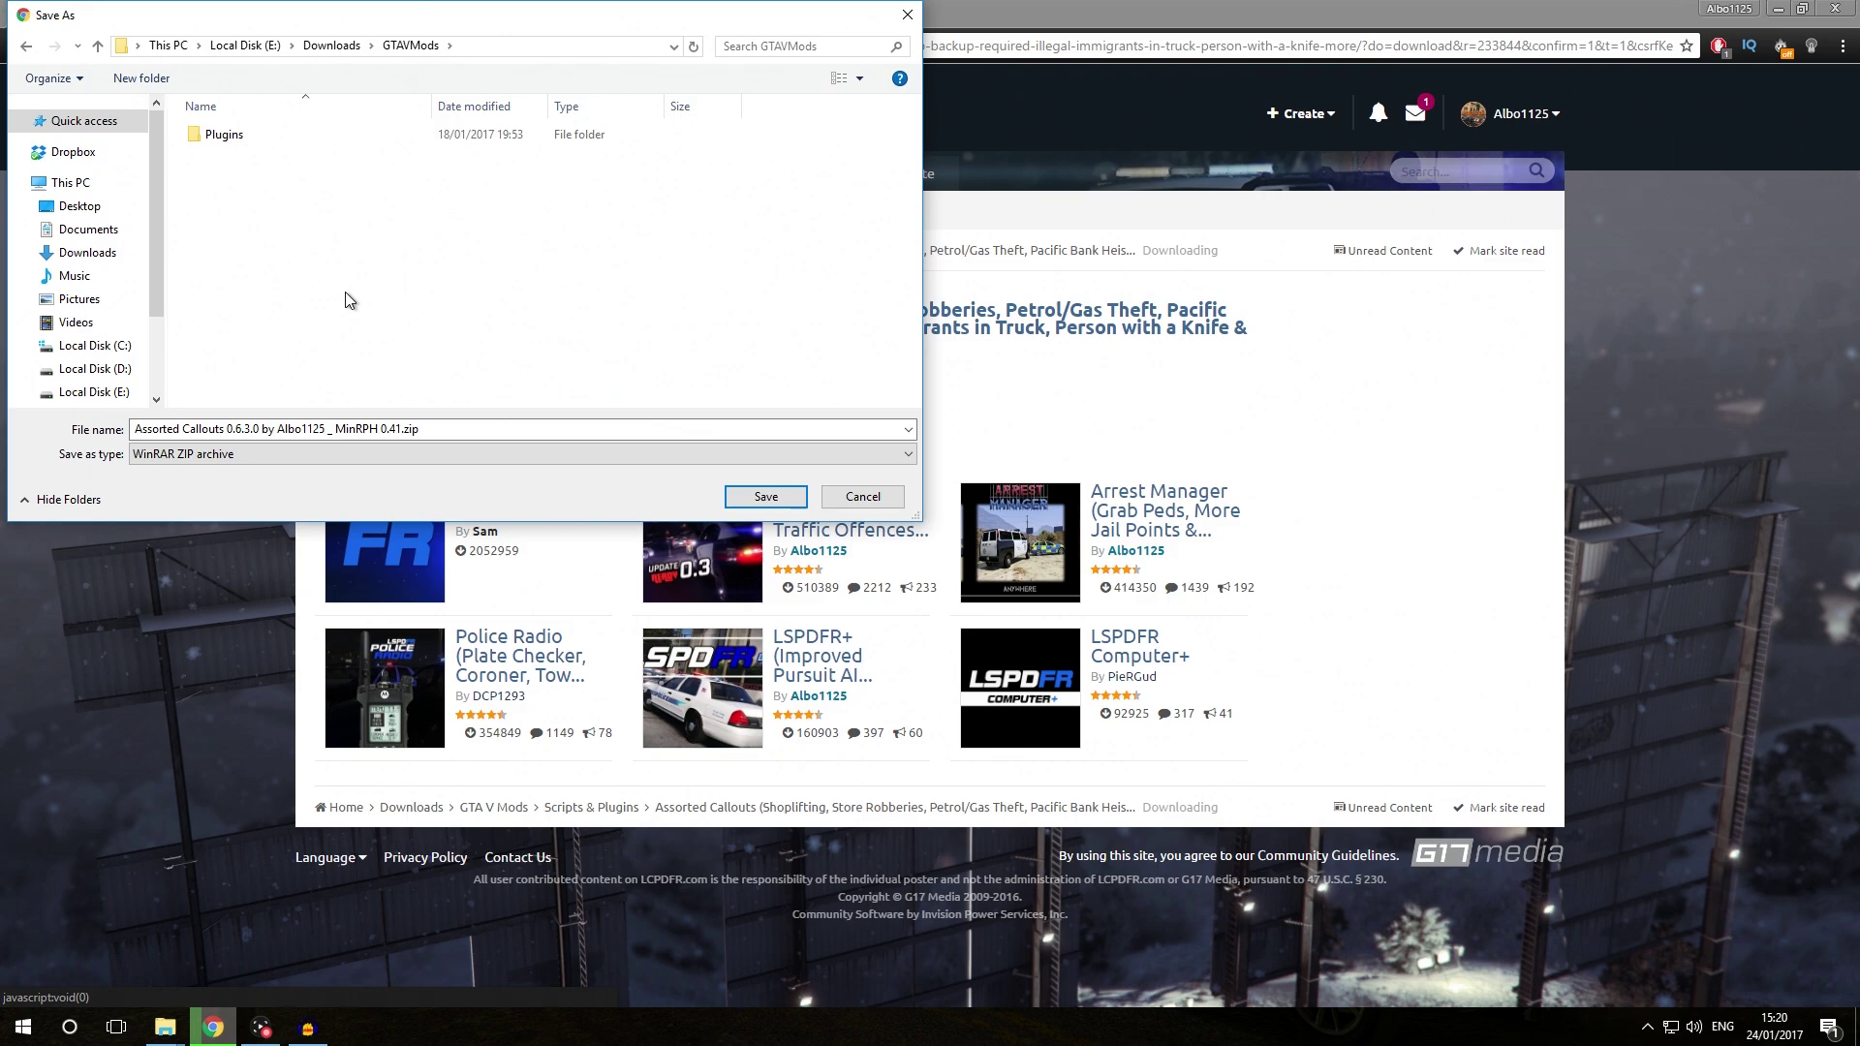
Create an LSPDFRPlugins folder in GTAVMods and save the Assorted Callouts zip into it
{"action": "left_click", "coordinate": [143, 78]}
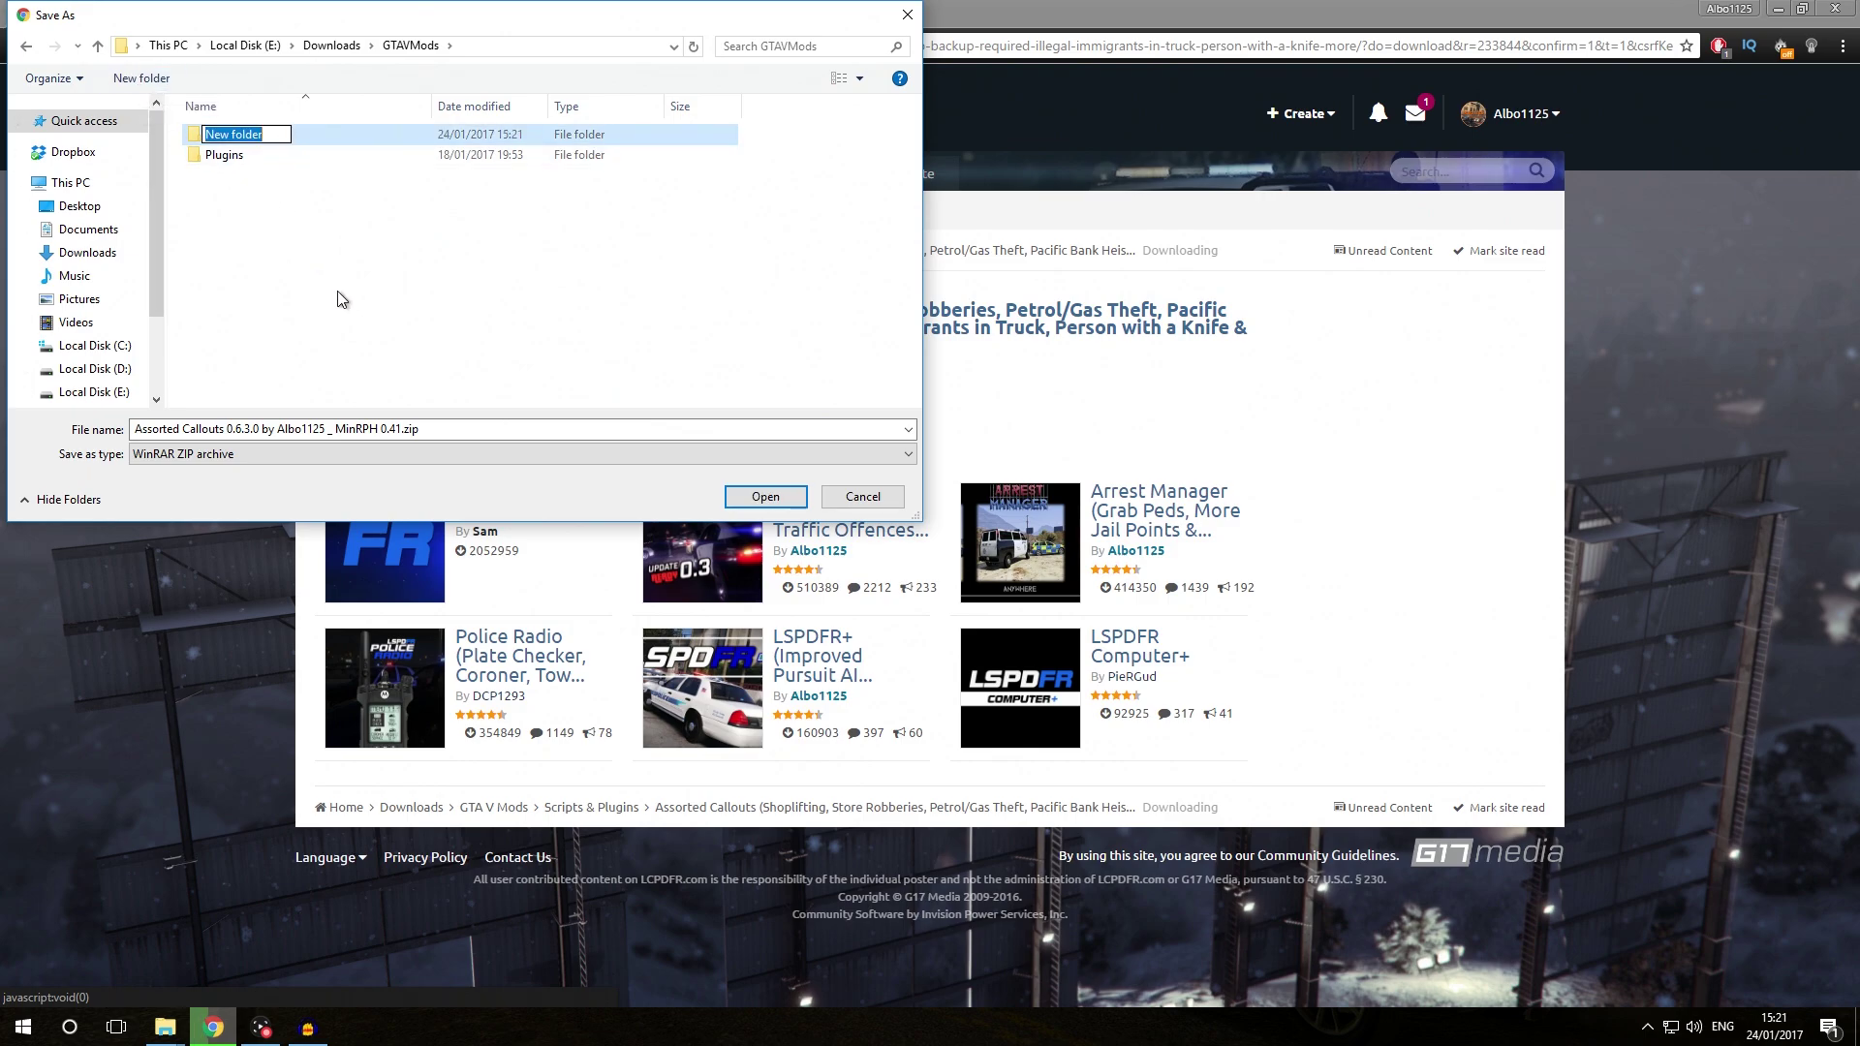
{"action": "type", "text": "LSPDFRPlugins"}
{"action": "key", "text": "Return"}
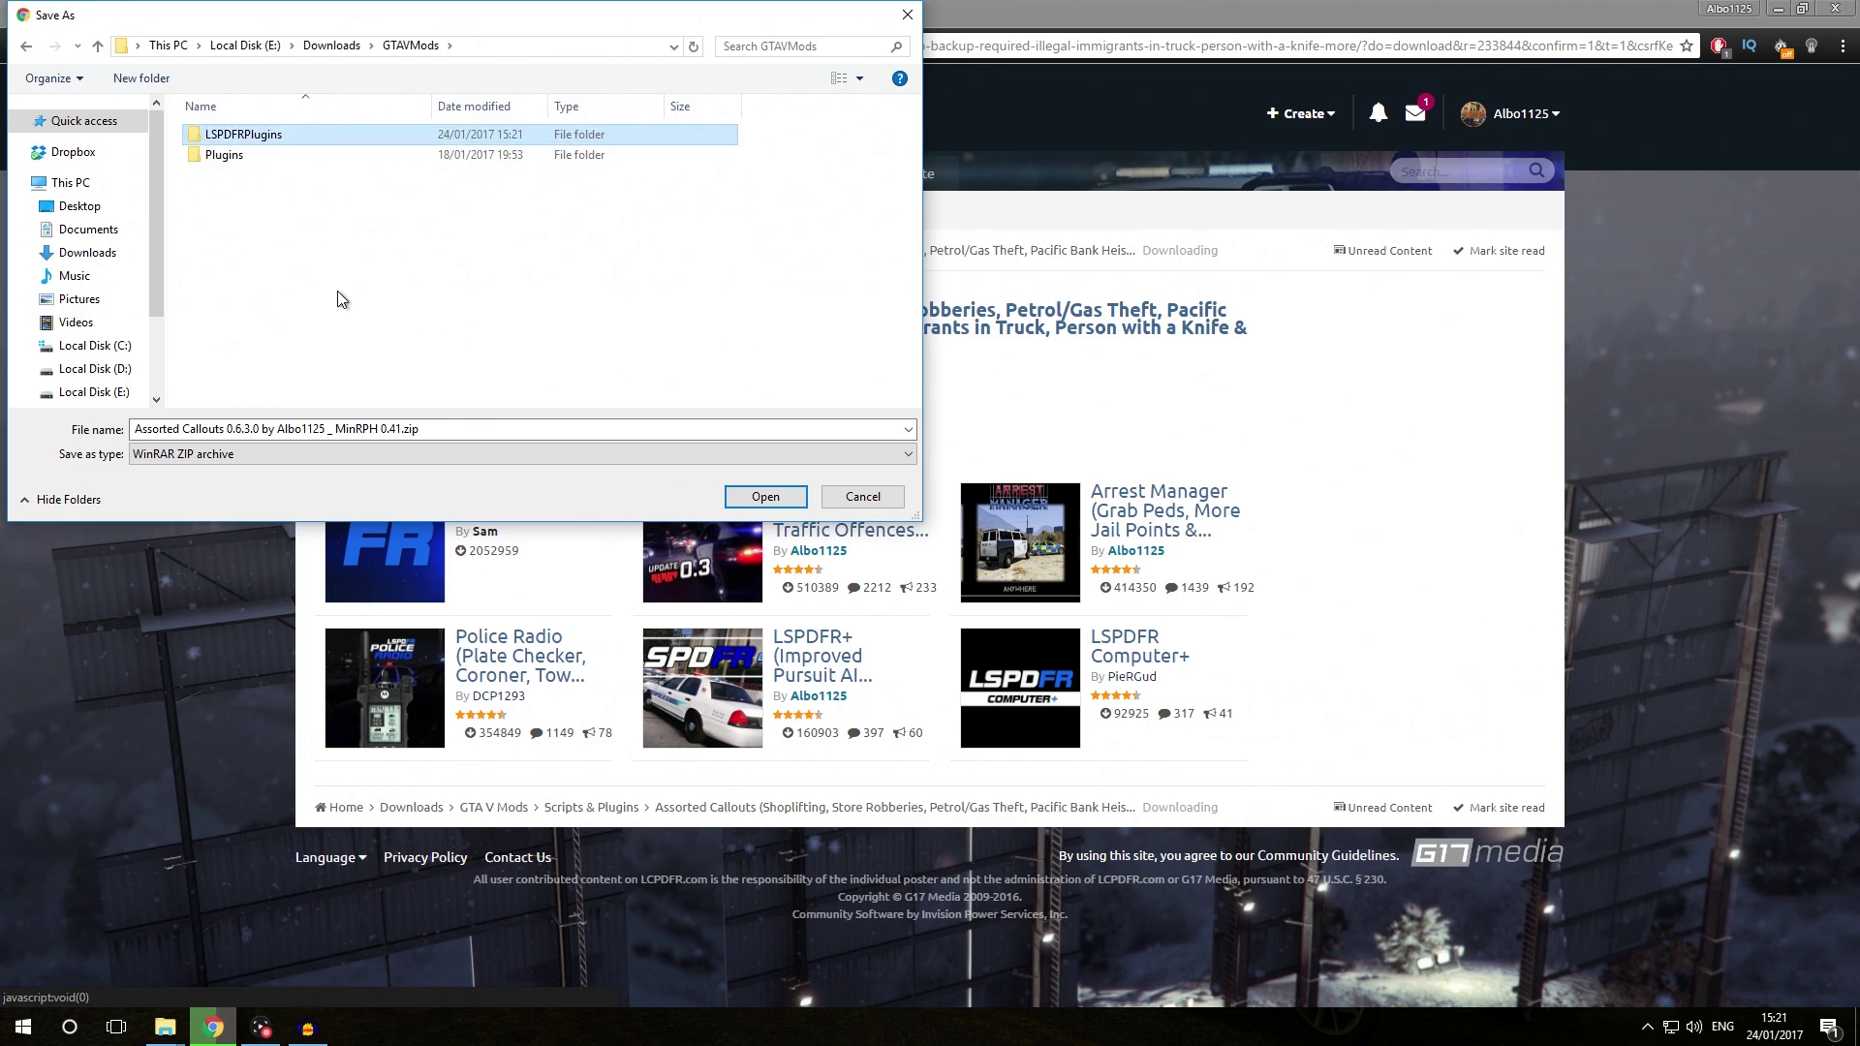
{"action": "double_click", "coordinate": [286, 140]}
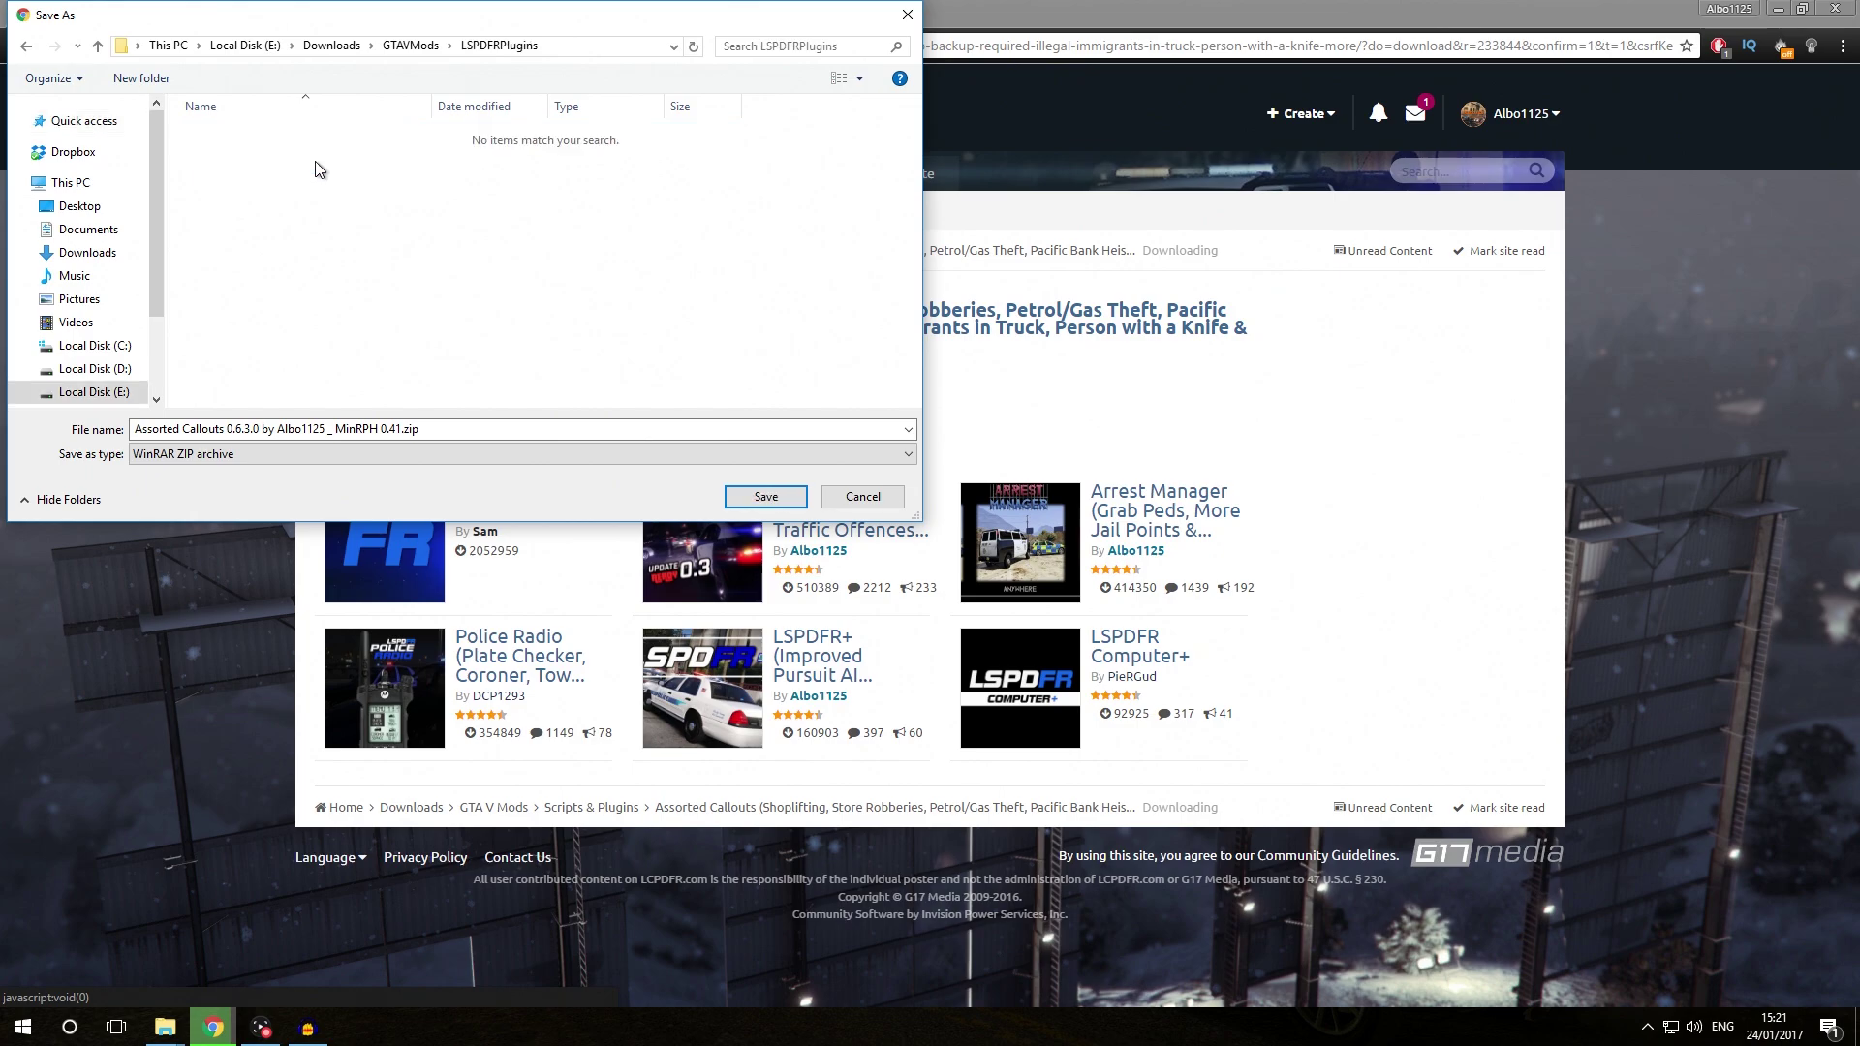
{"action": "left_click", "coordinate": [765, 497]}
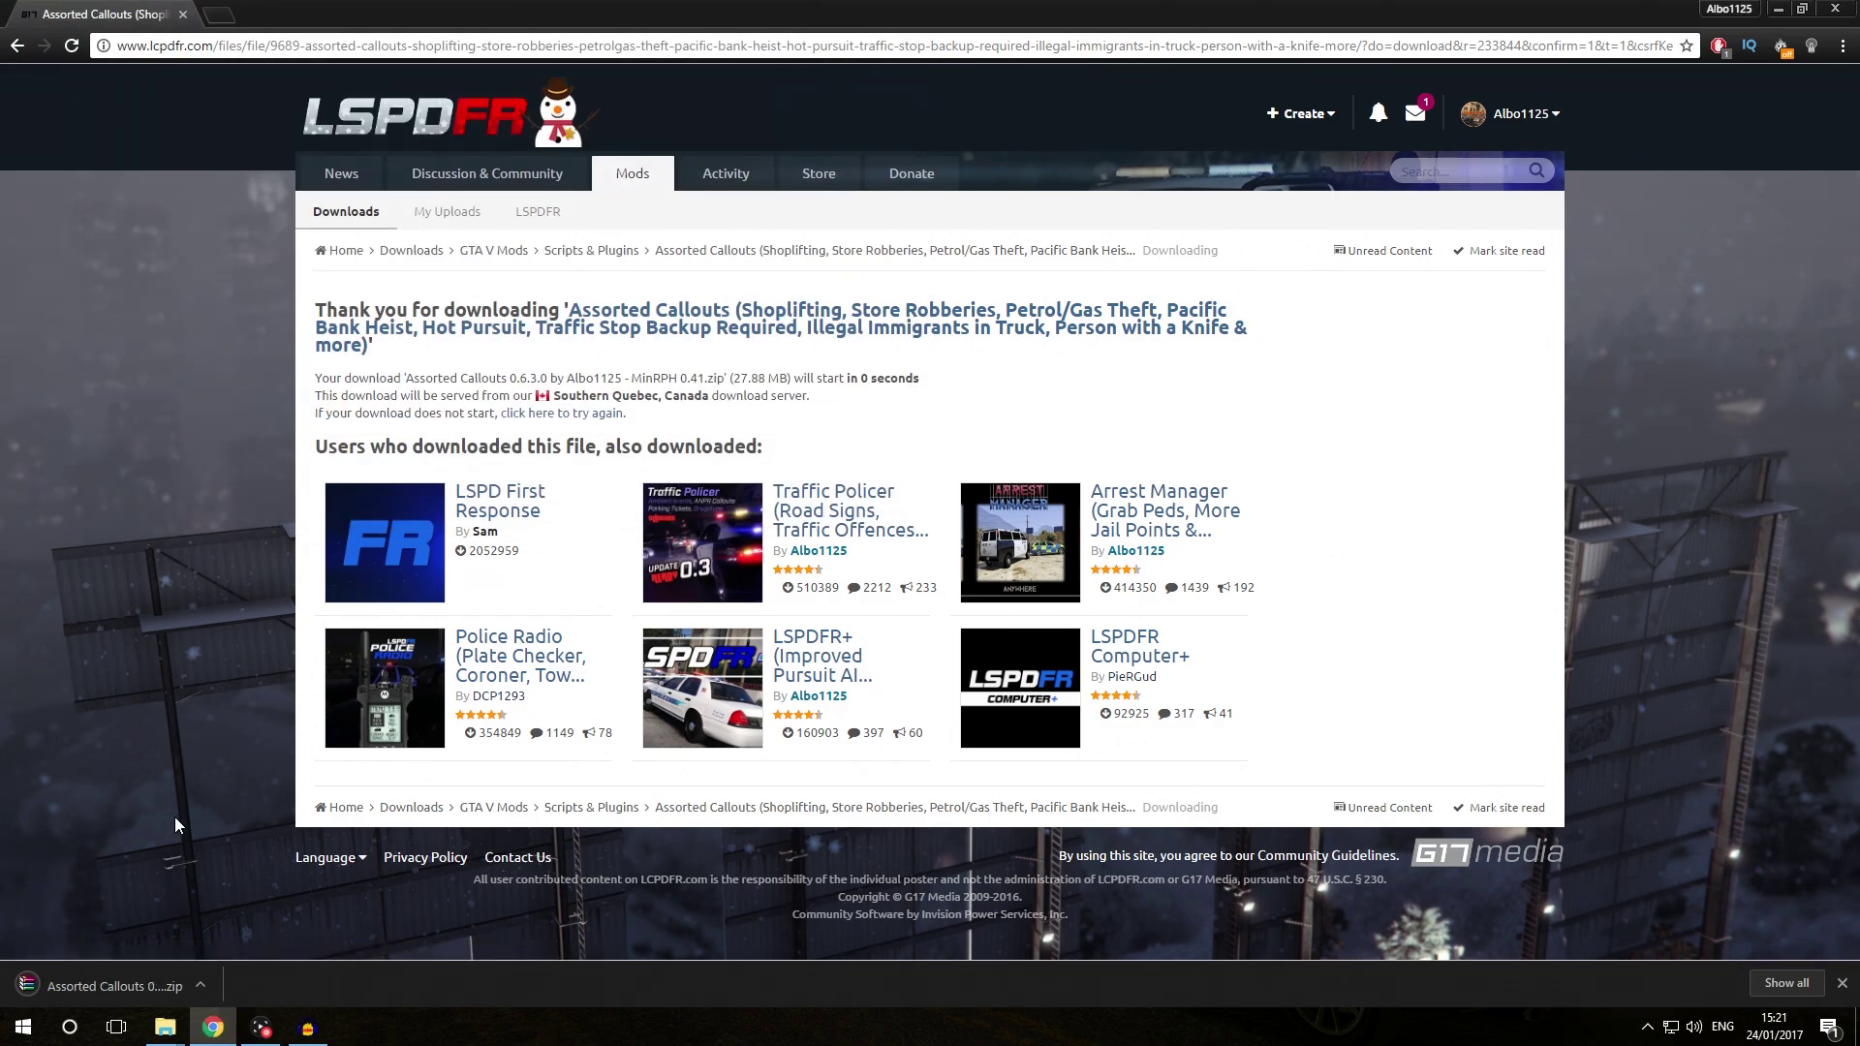
Open the downloaded zip in WinRAR and extract its contents into LSPDFRPlugins
{"action": "left_click", "coordinate": [144, 984]}
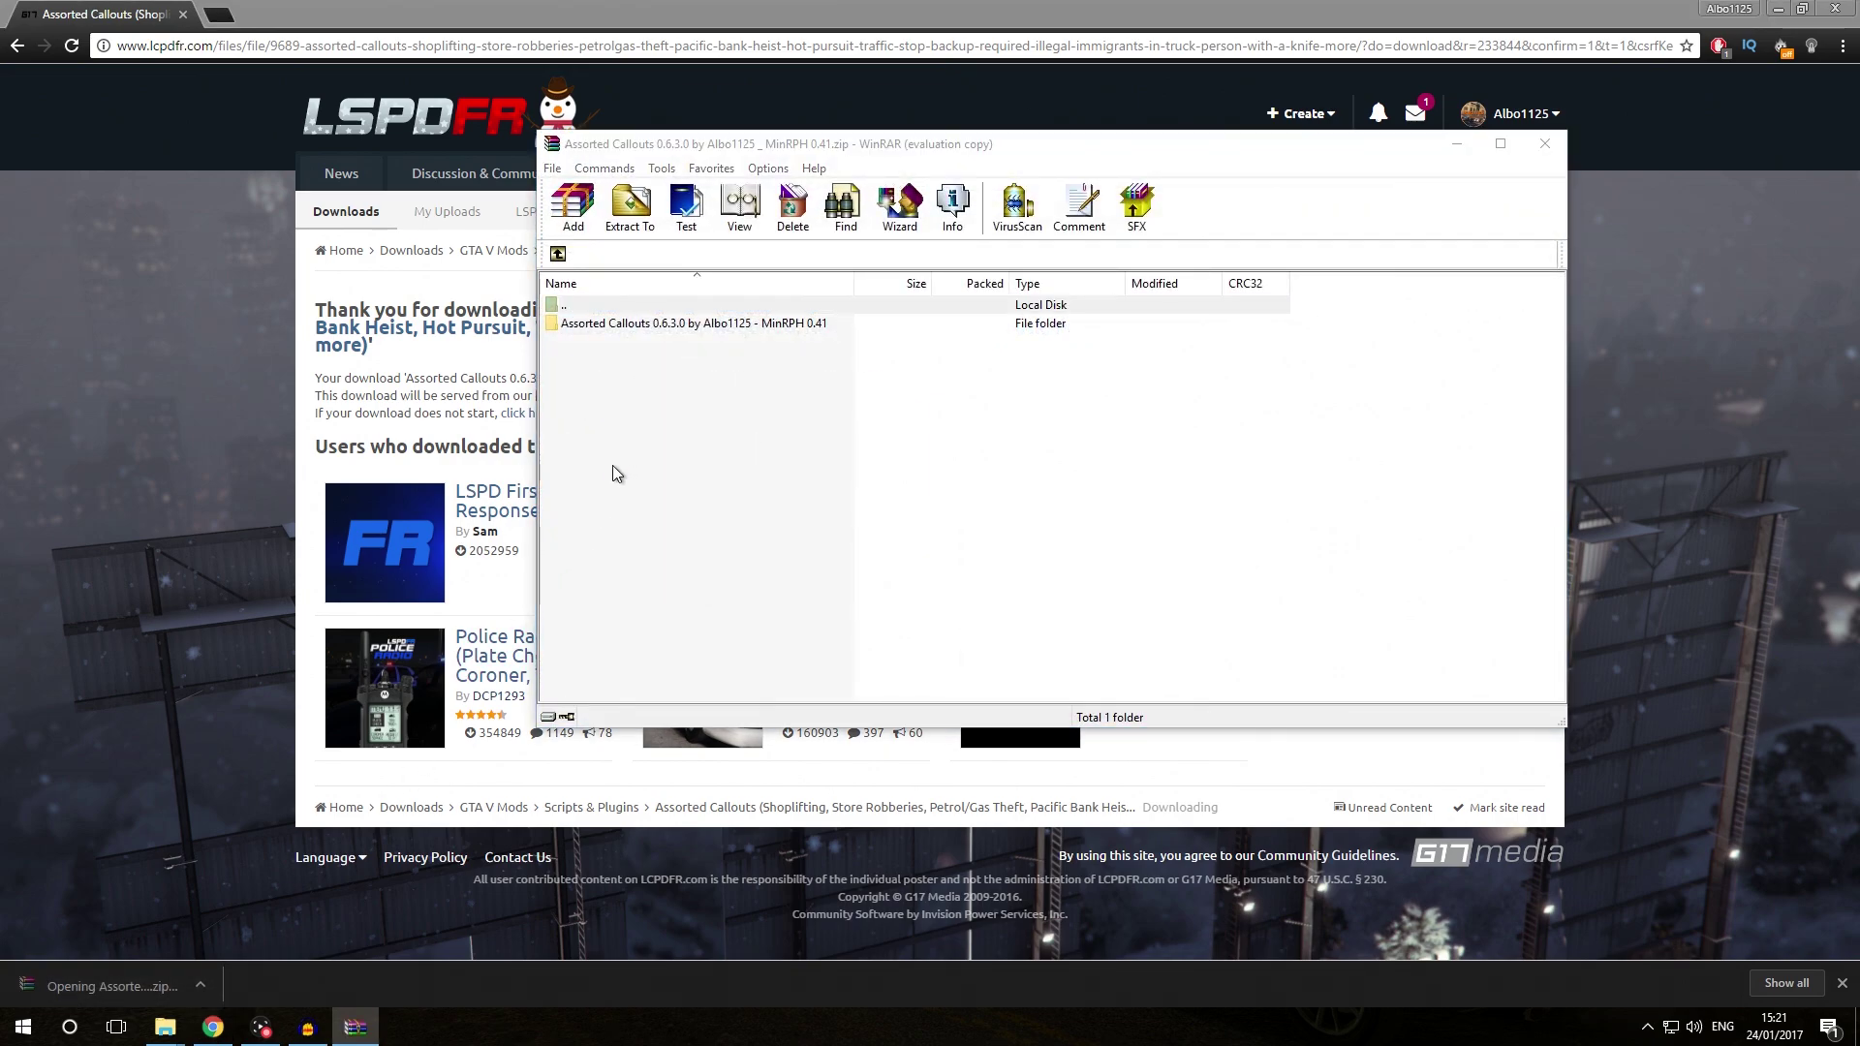
{"action": "left_click", "coordinate": [1141, 442]}
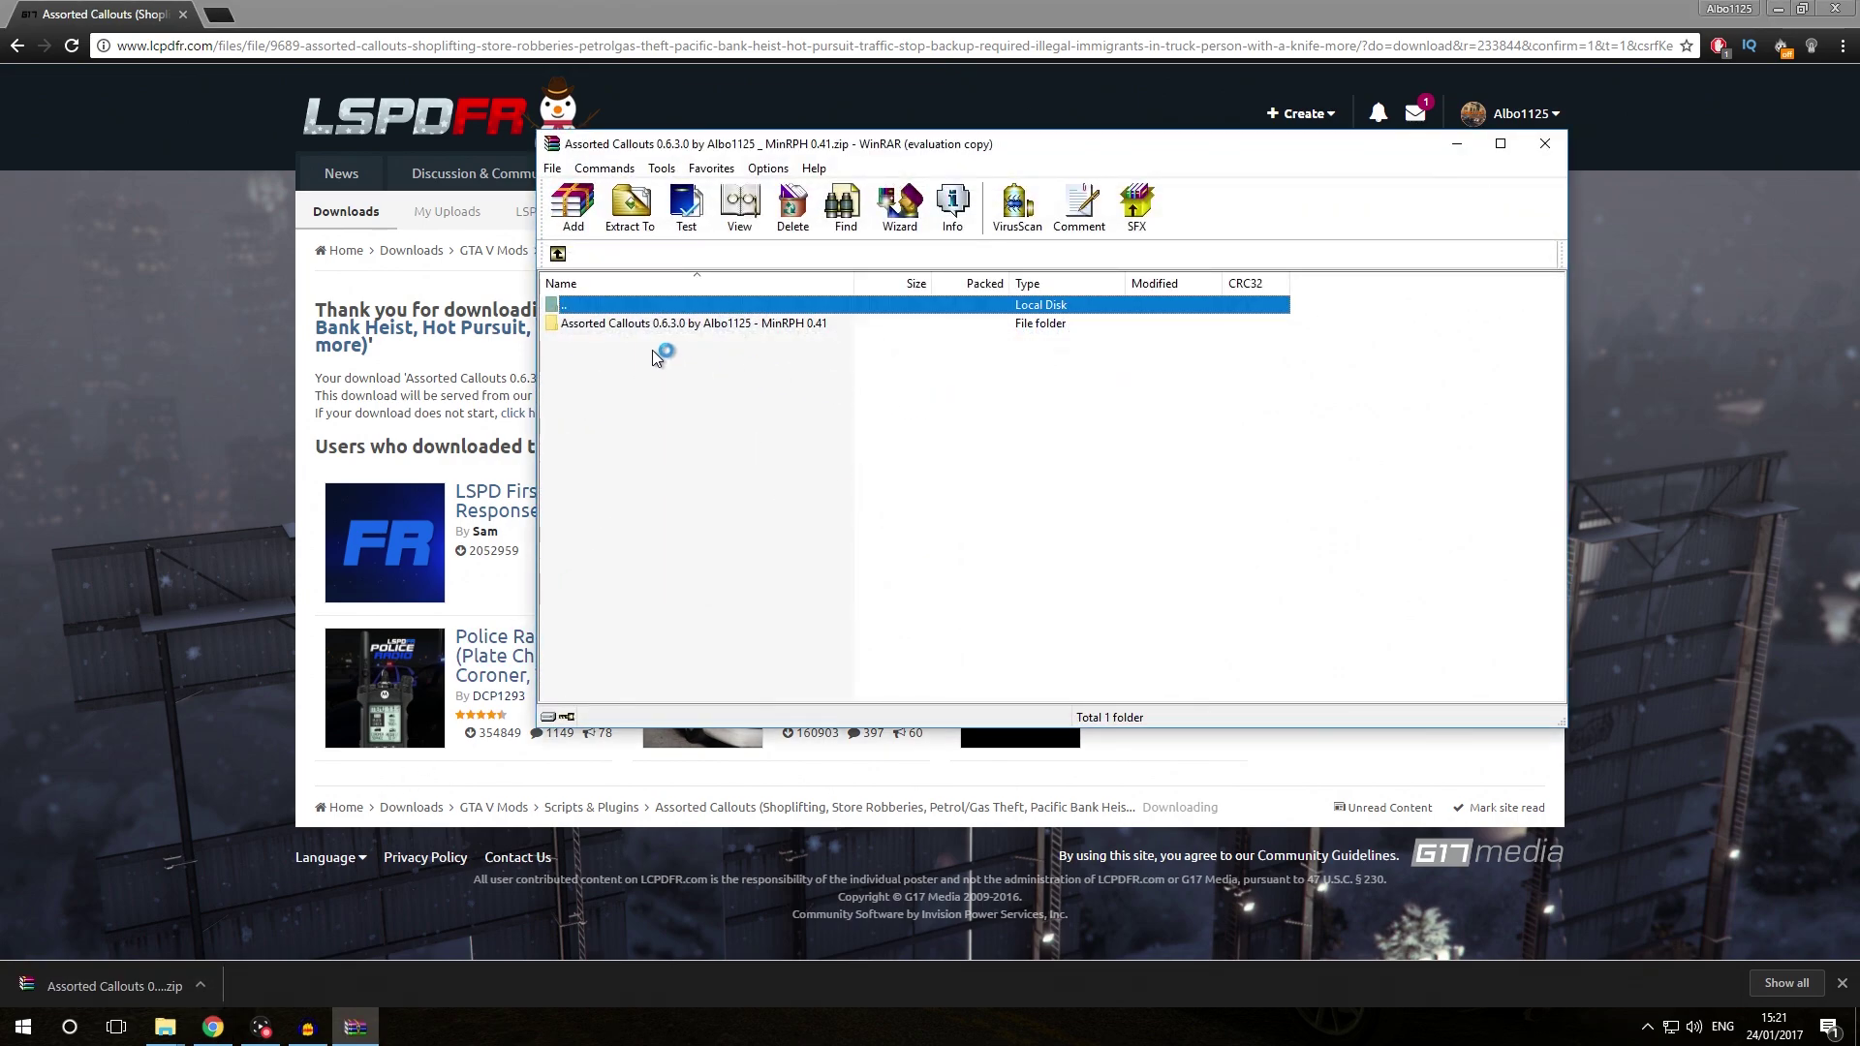
{"action": "left_click", "coordinate": [630, 206]}
{"action": "left_click", "coordinate": [1107, 641]}
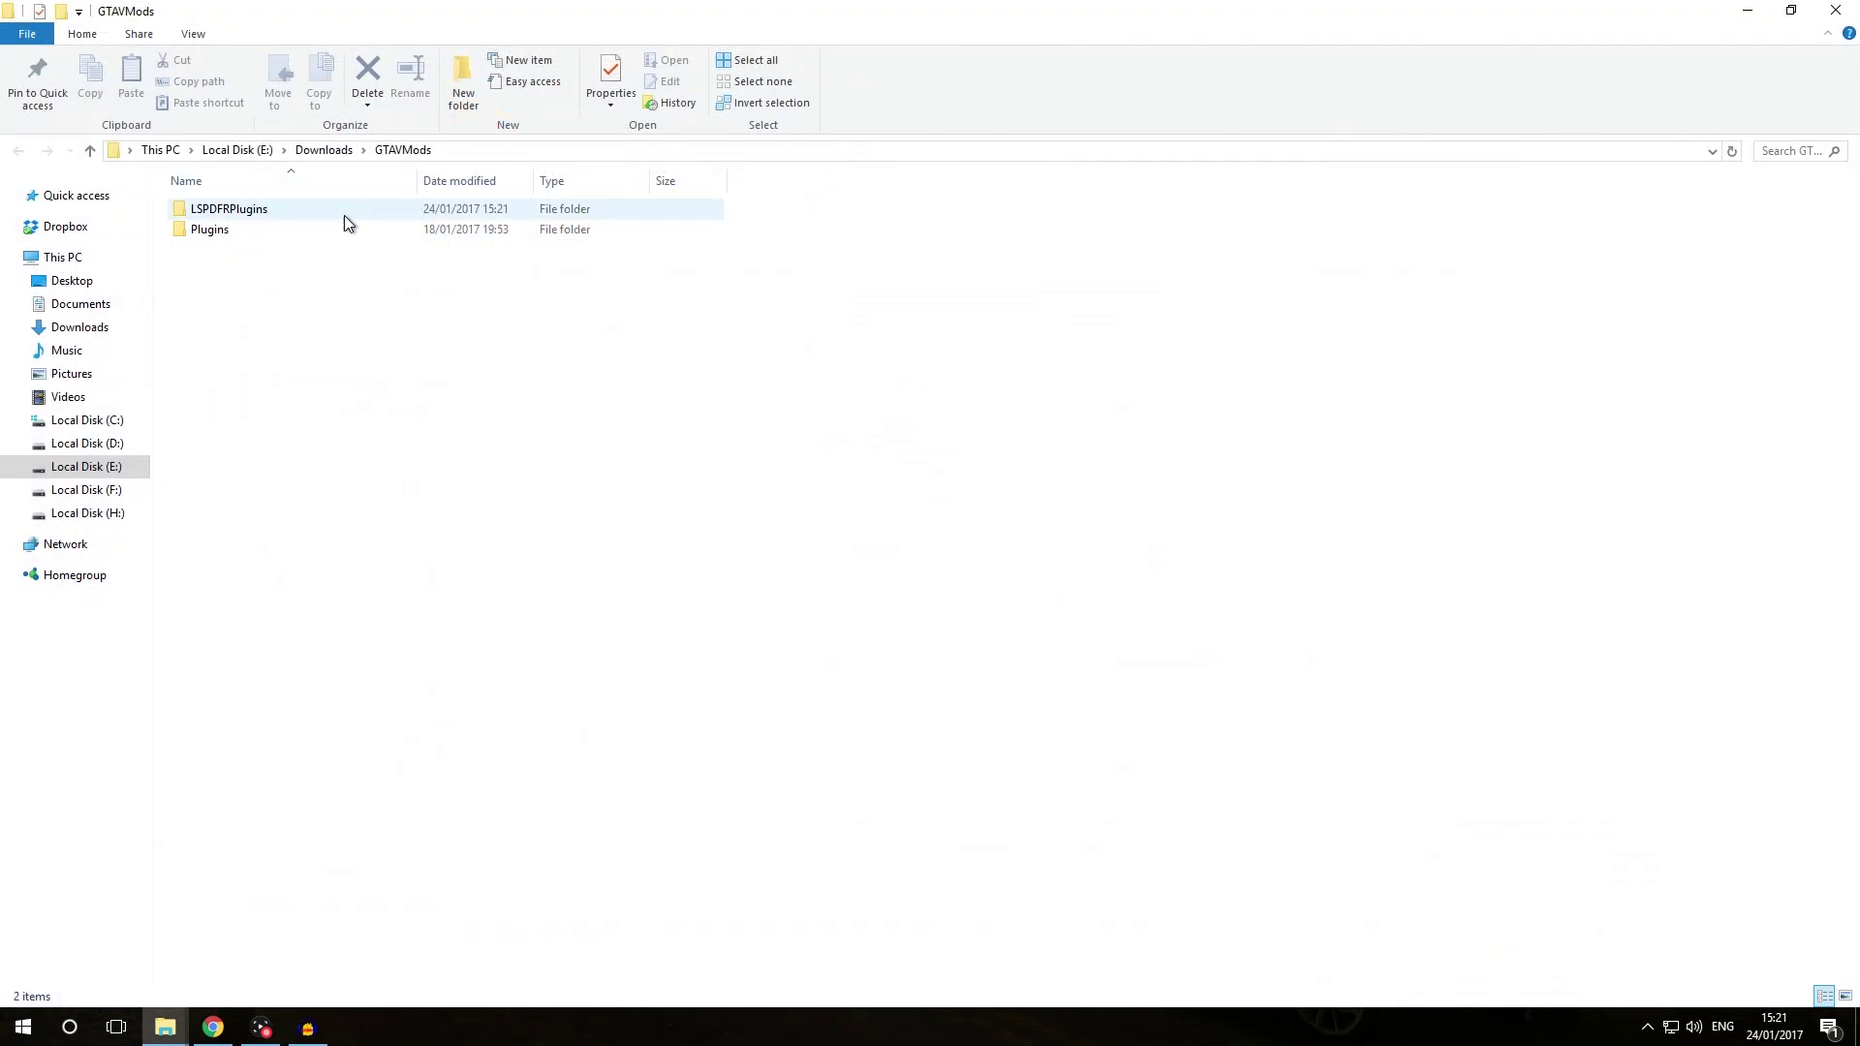
Browse LSPDFRPlugins > Assorted Callouts > Documentation and Licence and open ReadMe.txt
{"action": "double_click", "coordinate": [249, 214]}
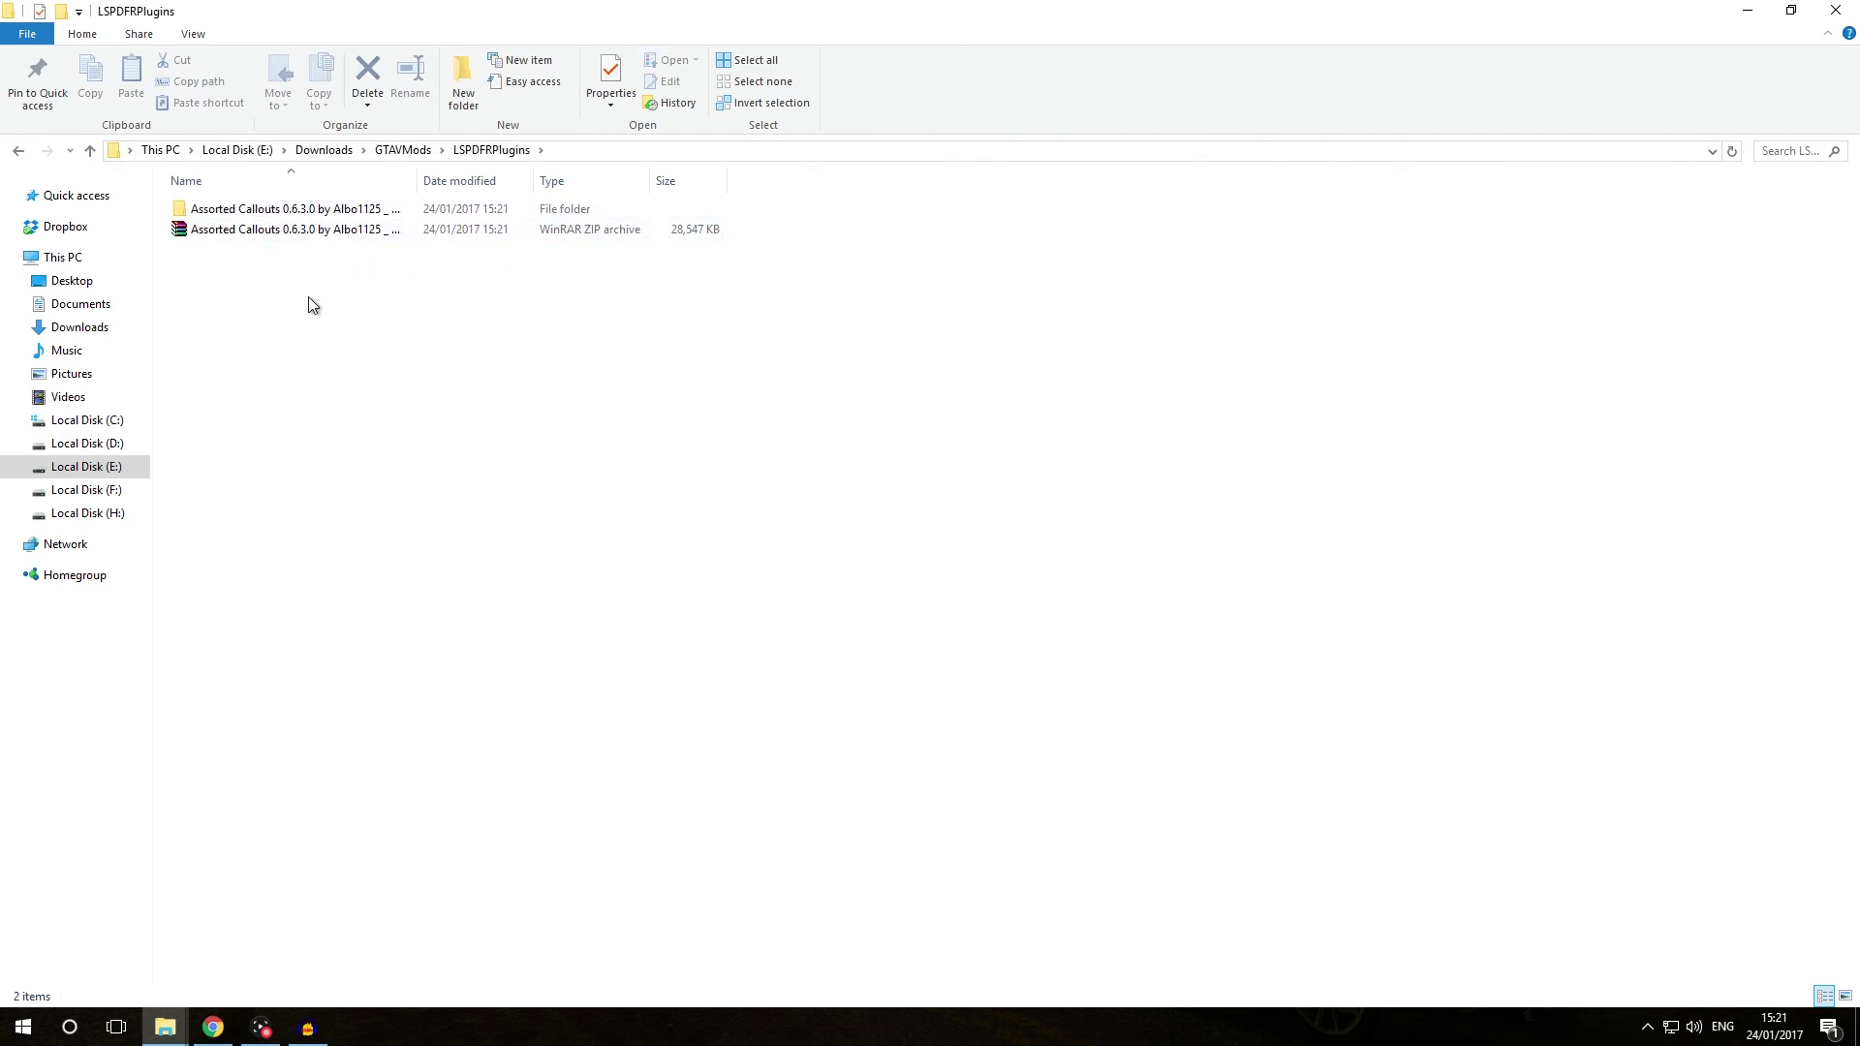
{"action": "double_click", "coordinate": [293, 211]}
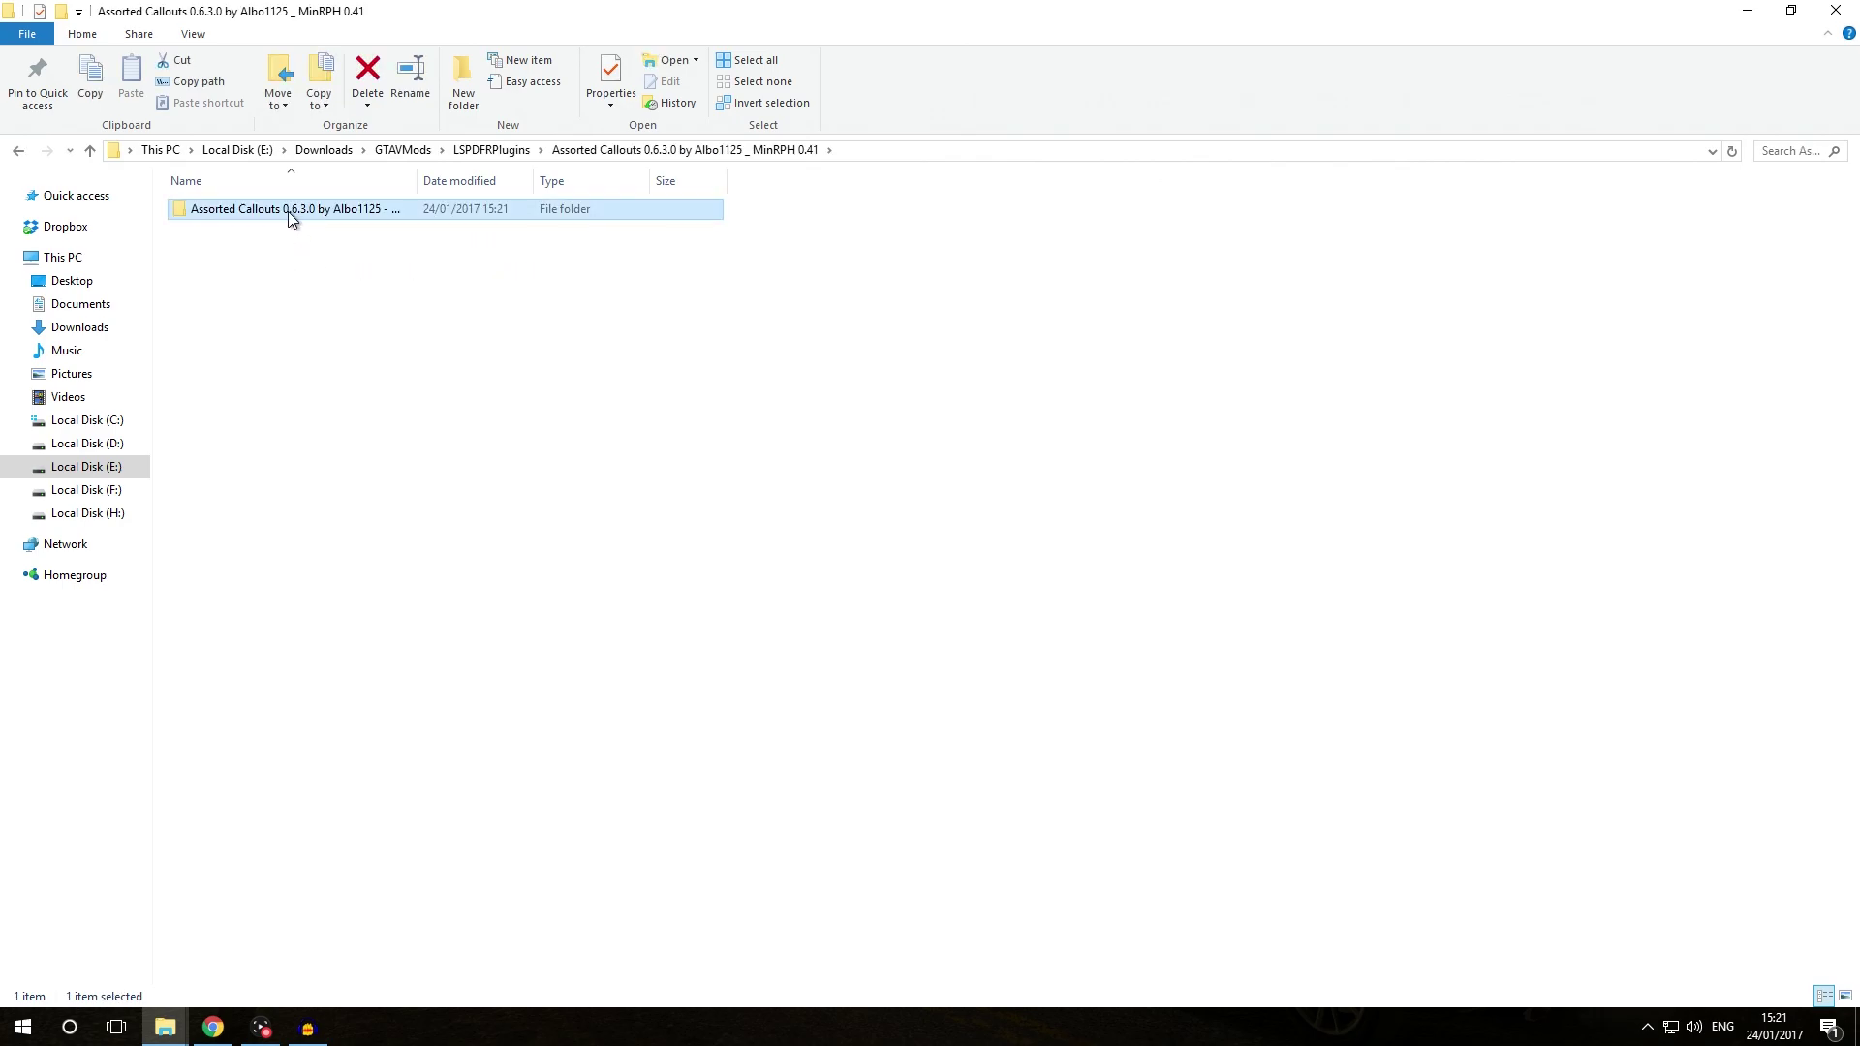
{"action": "double_click", "coordinate": [289, 212]}
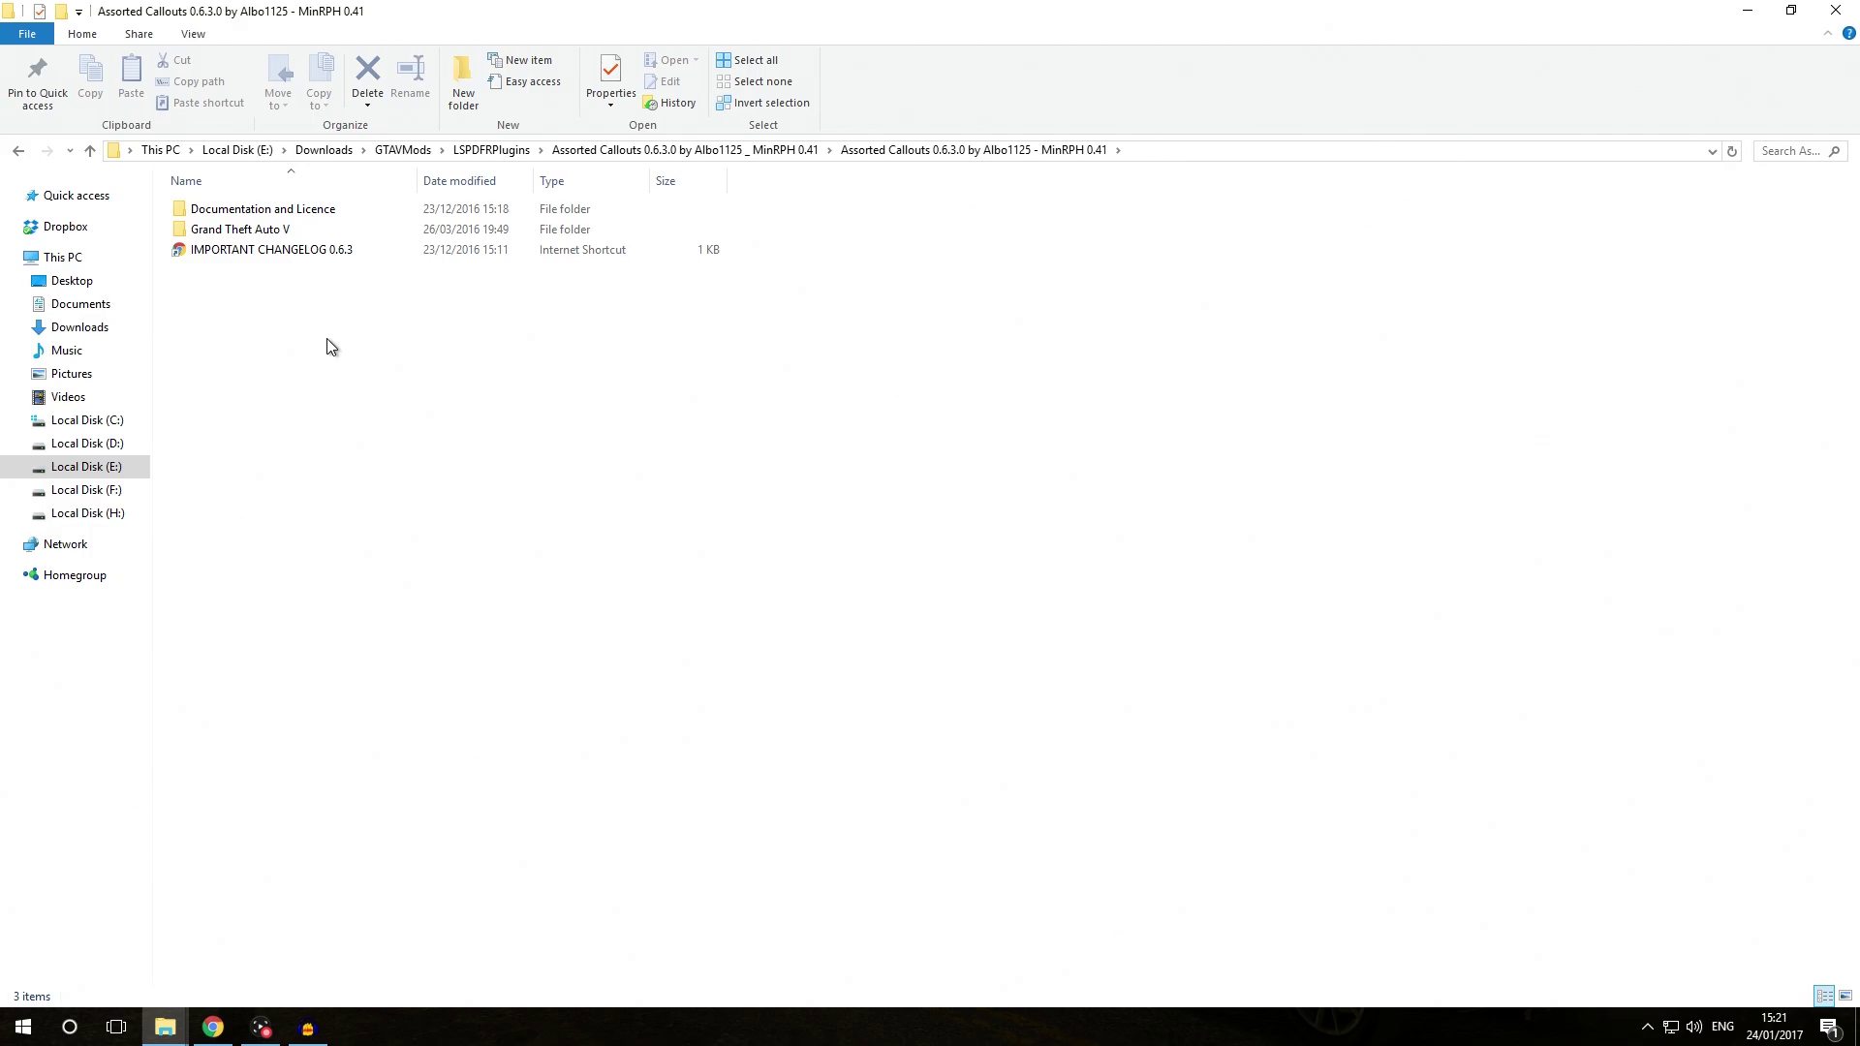
{"action": "double_click", "coordinate": [316, 211]}
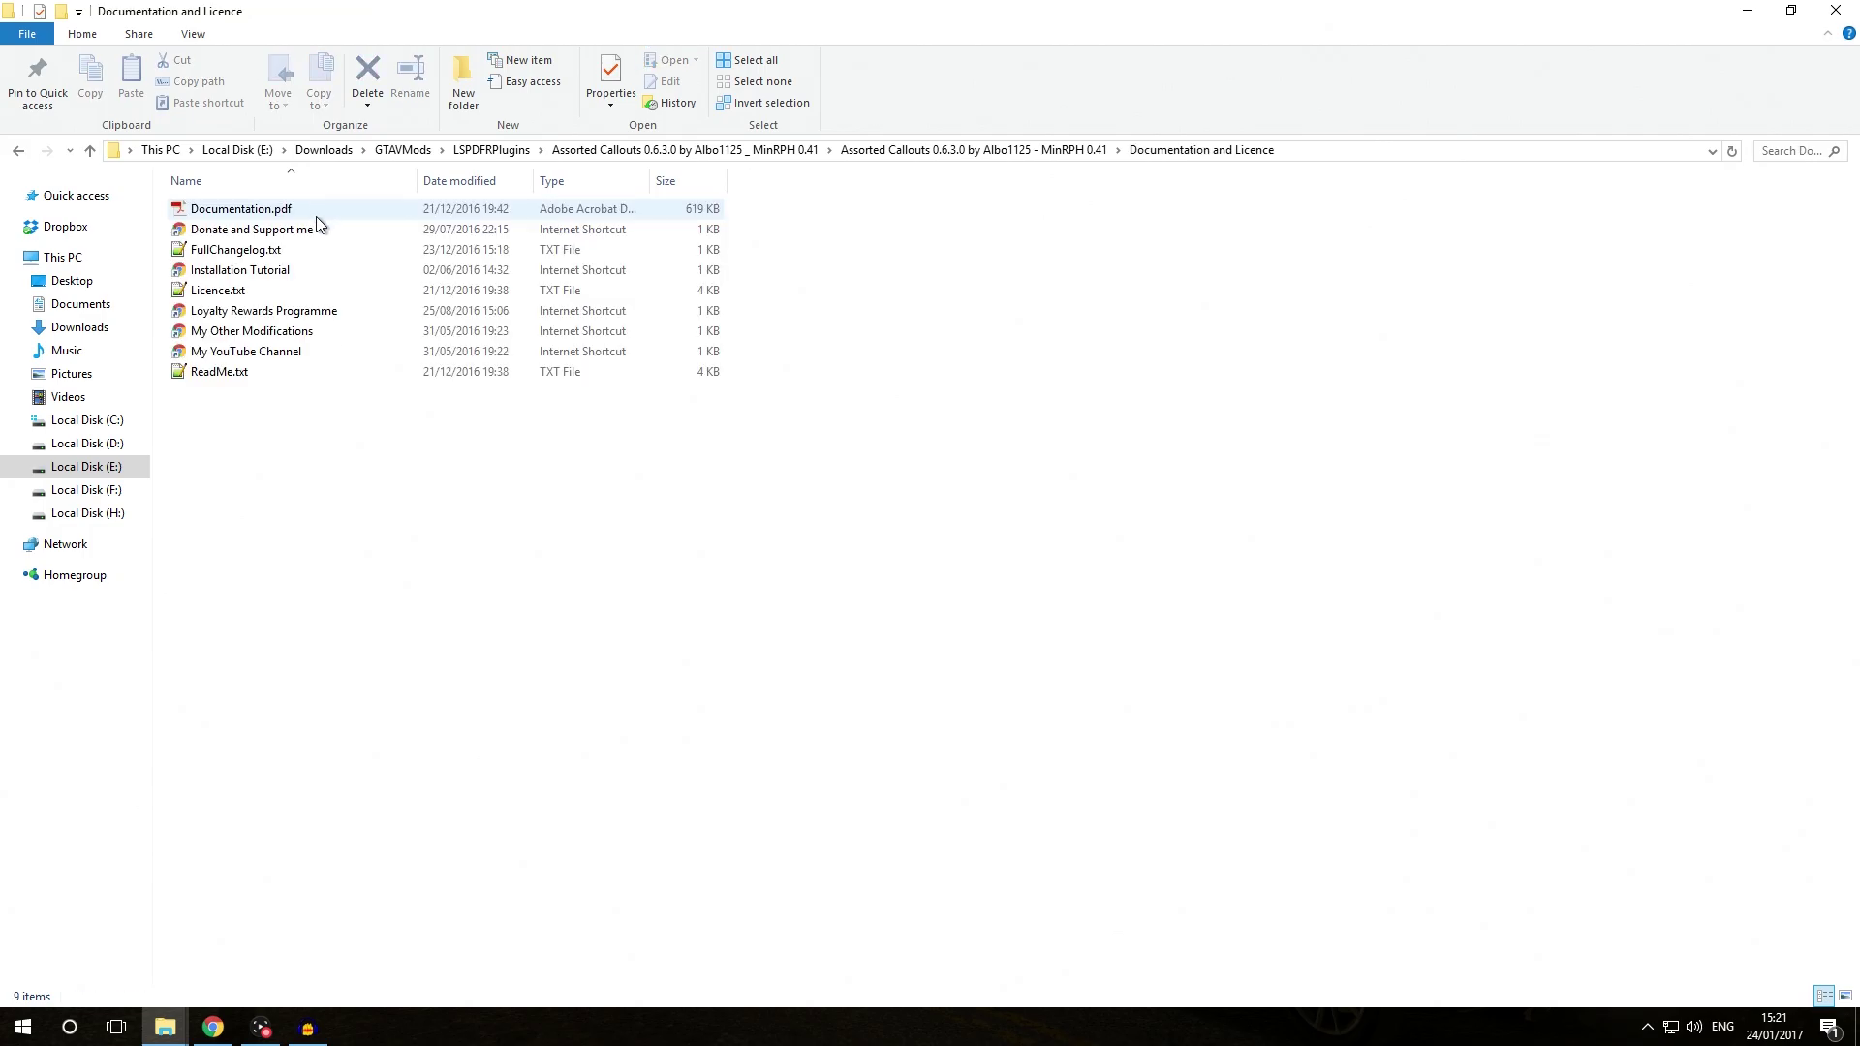
{"action": "double_click", "coordinate": [310, 370]}
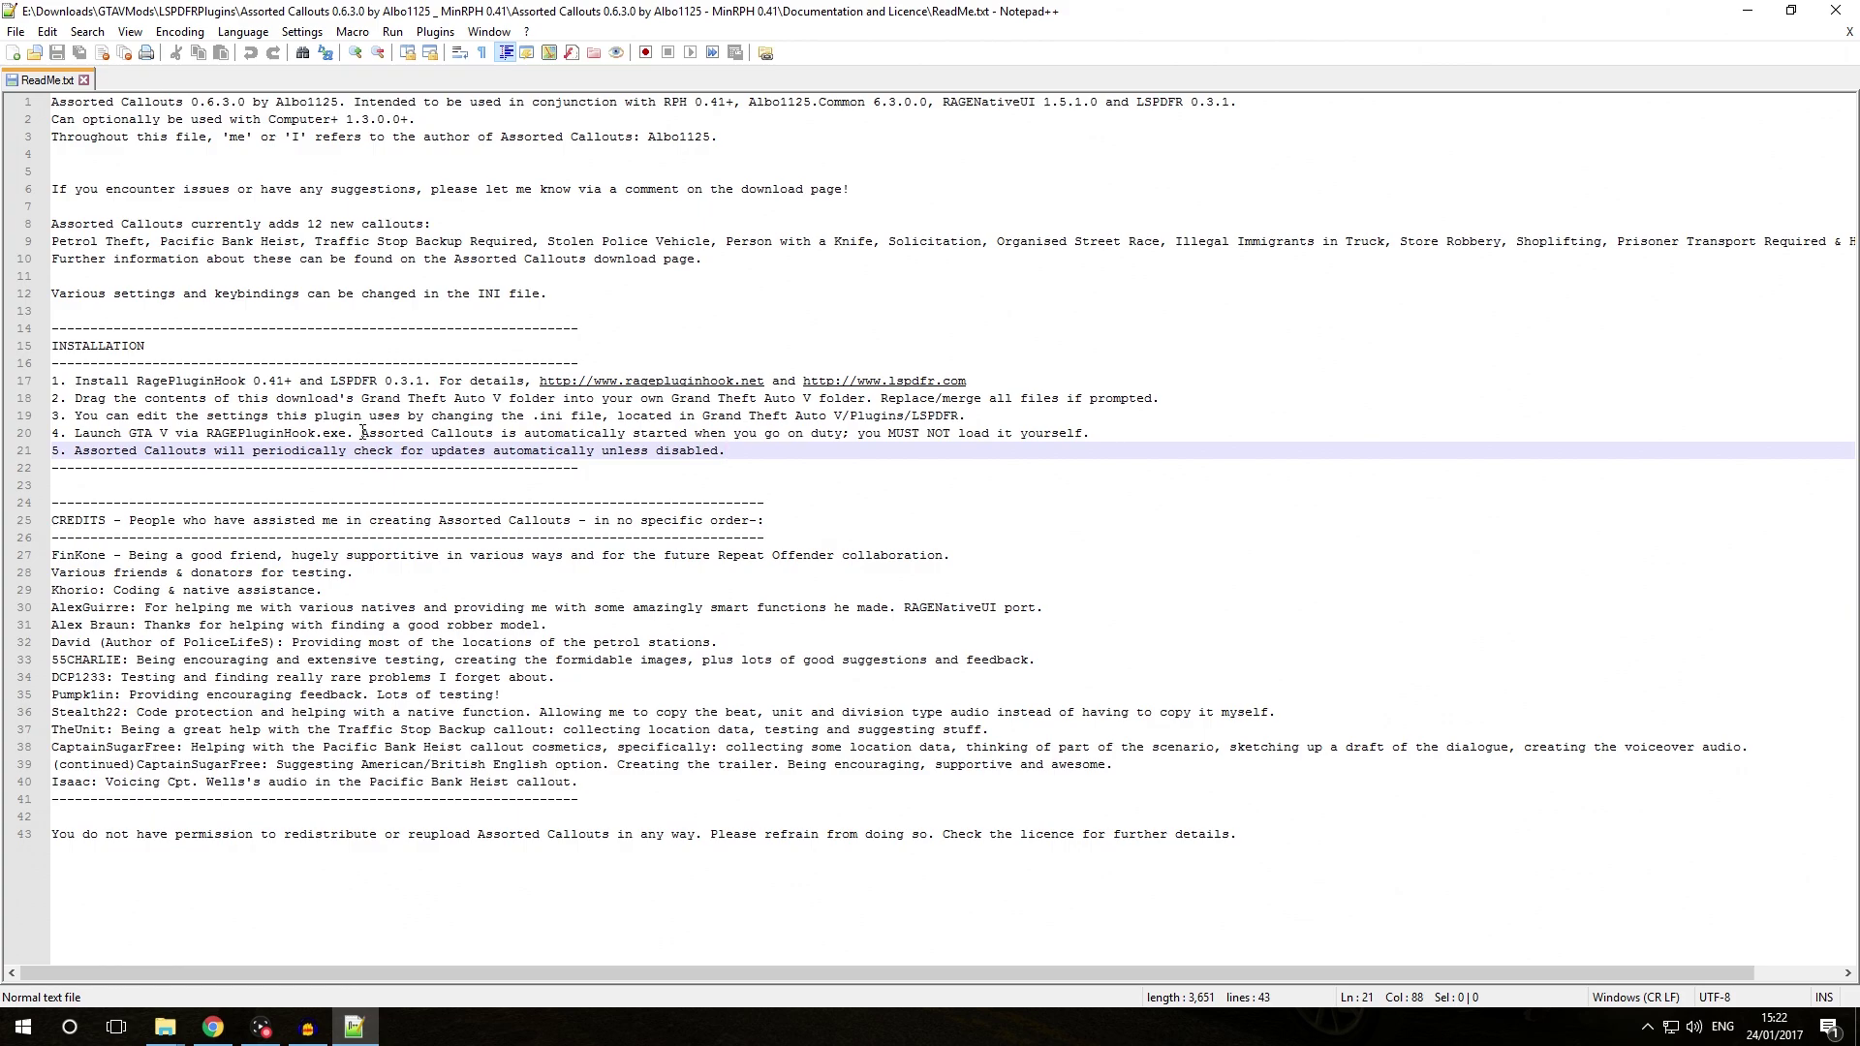
Highlight the ReadMe note that Assorted Callouts starts automatically, then close Notepad++
{"action": "left_click_drag", "start_coordinate": [362, 433], "coordinate": [1097, 438]}
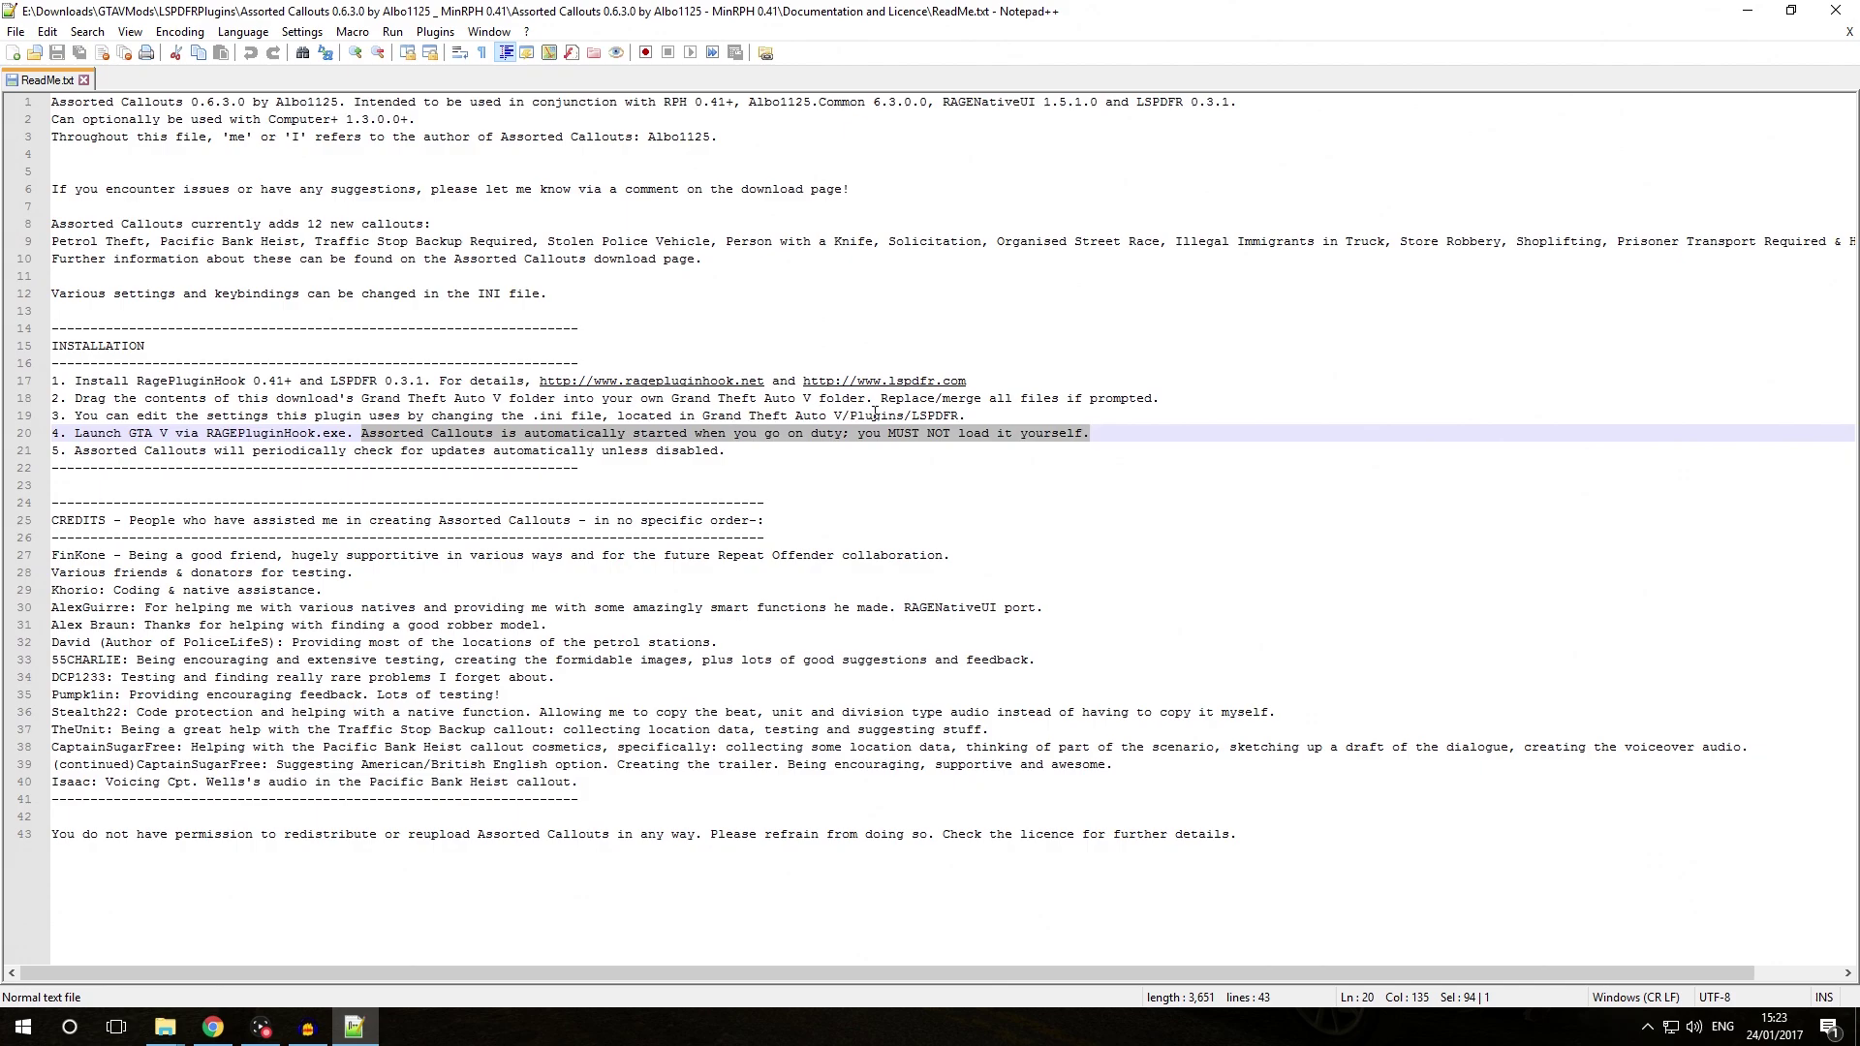
{"action": "left_click", "coordinate": [1836, 11]}
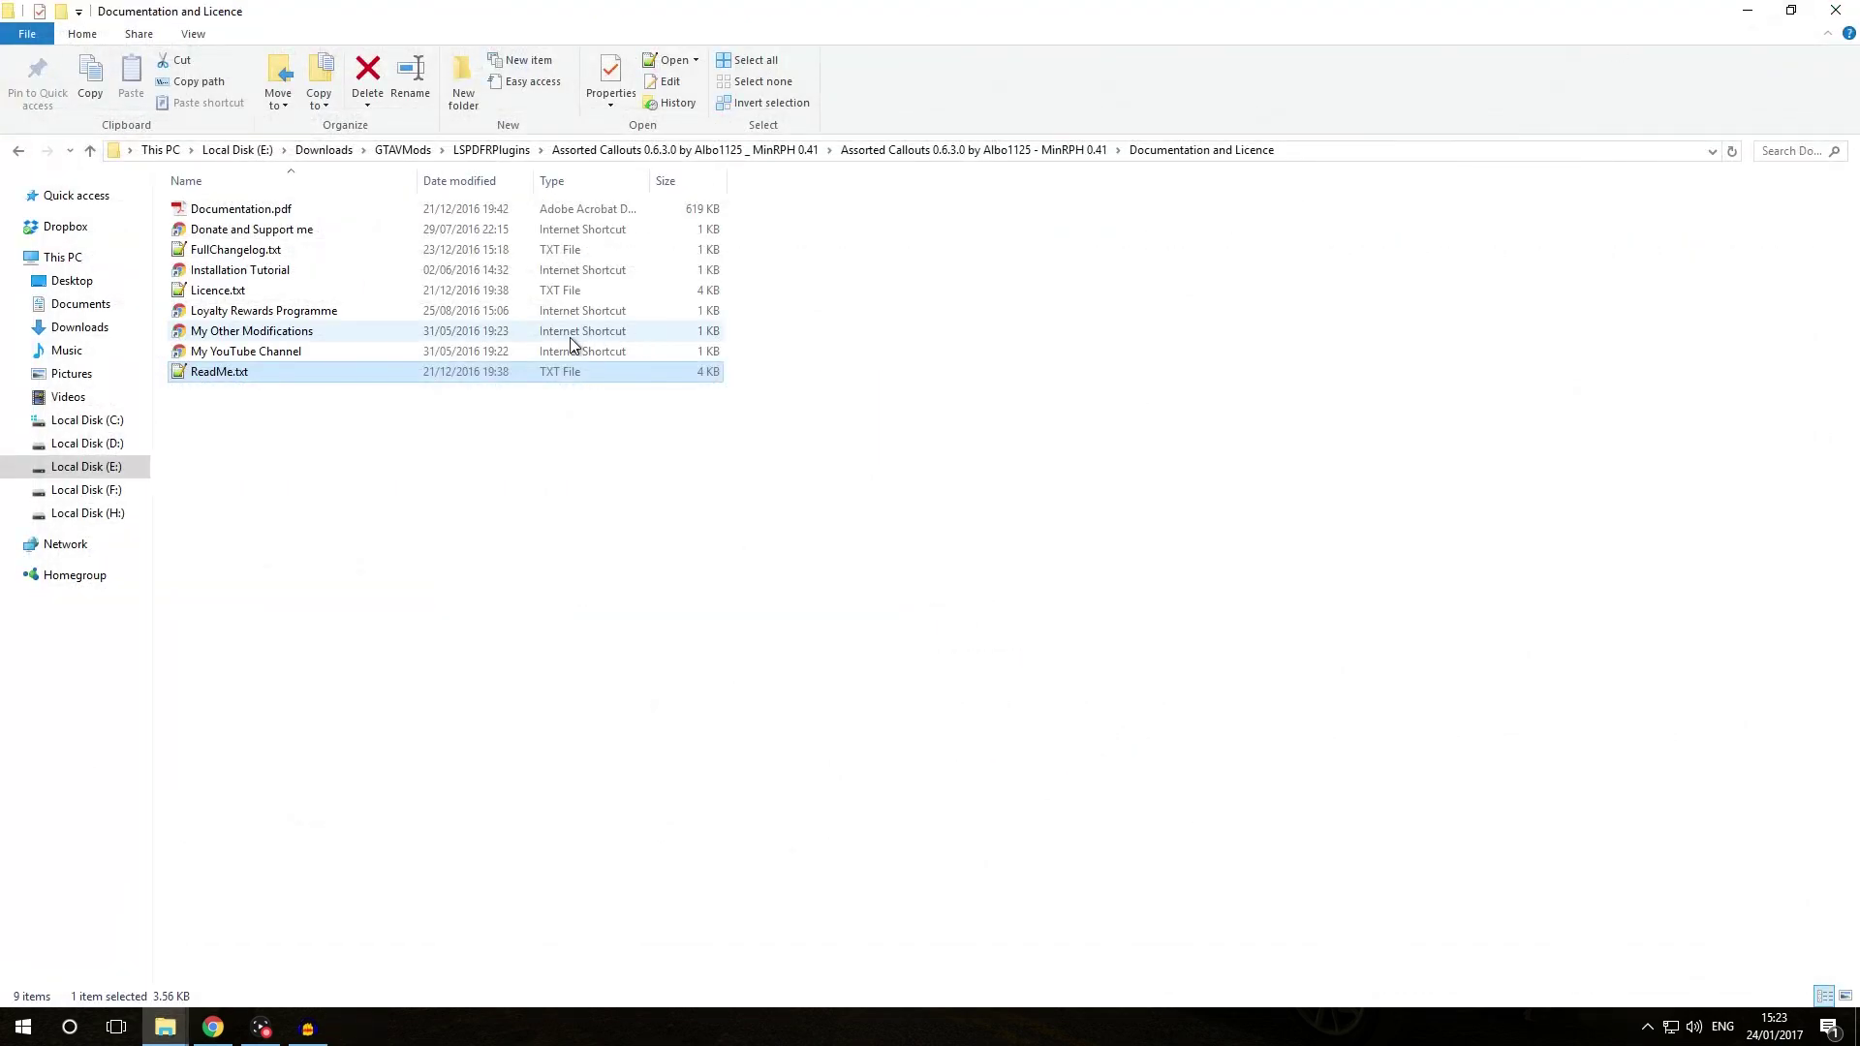
Inspect the mod's Grand Theft Auto V, Plugins and LSPDFR folders
{"action": "left_click", "coordinate": [977, 150]}
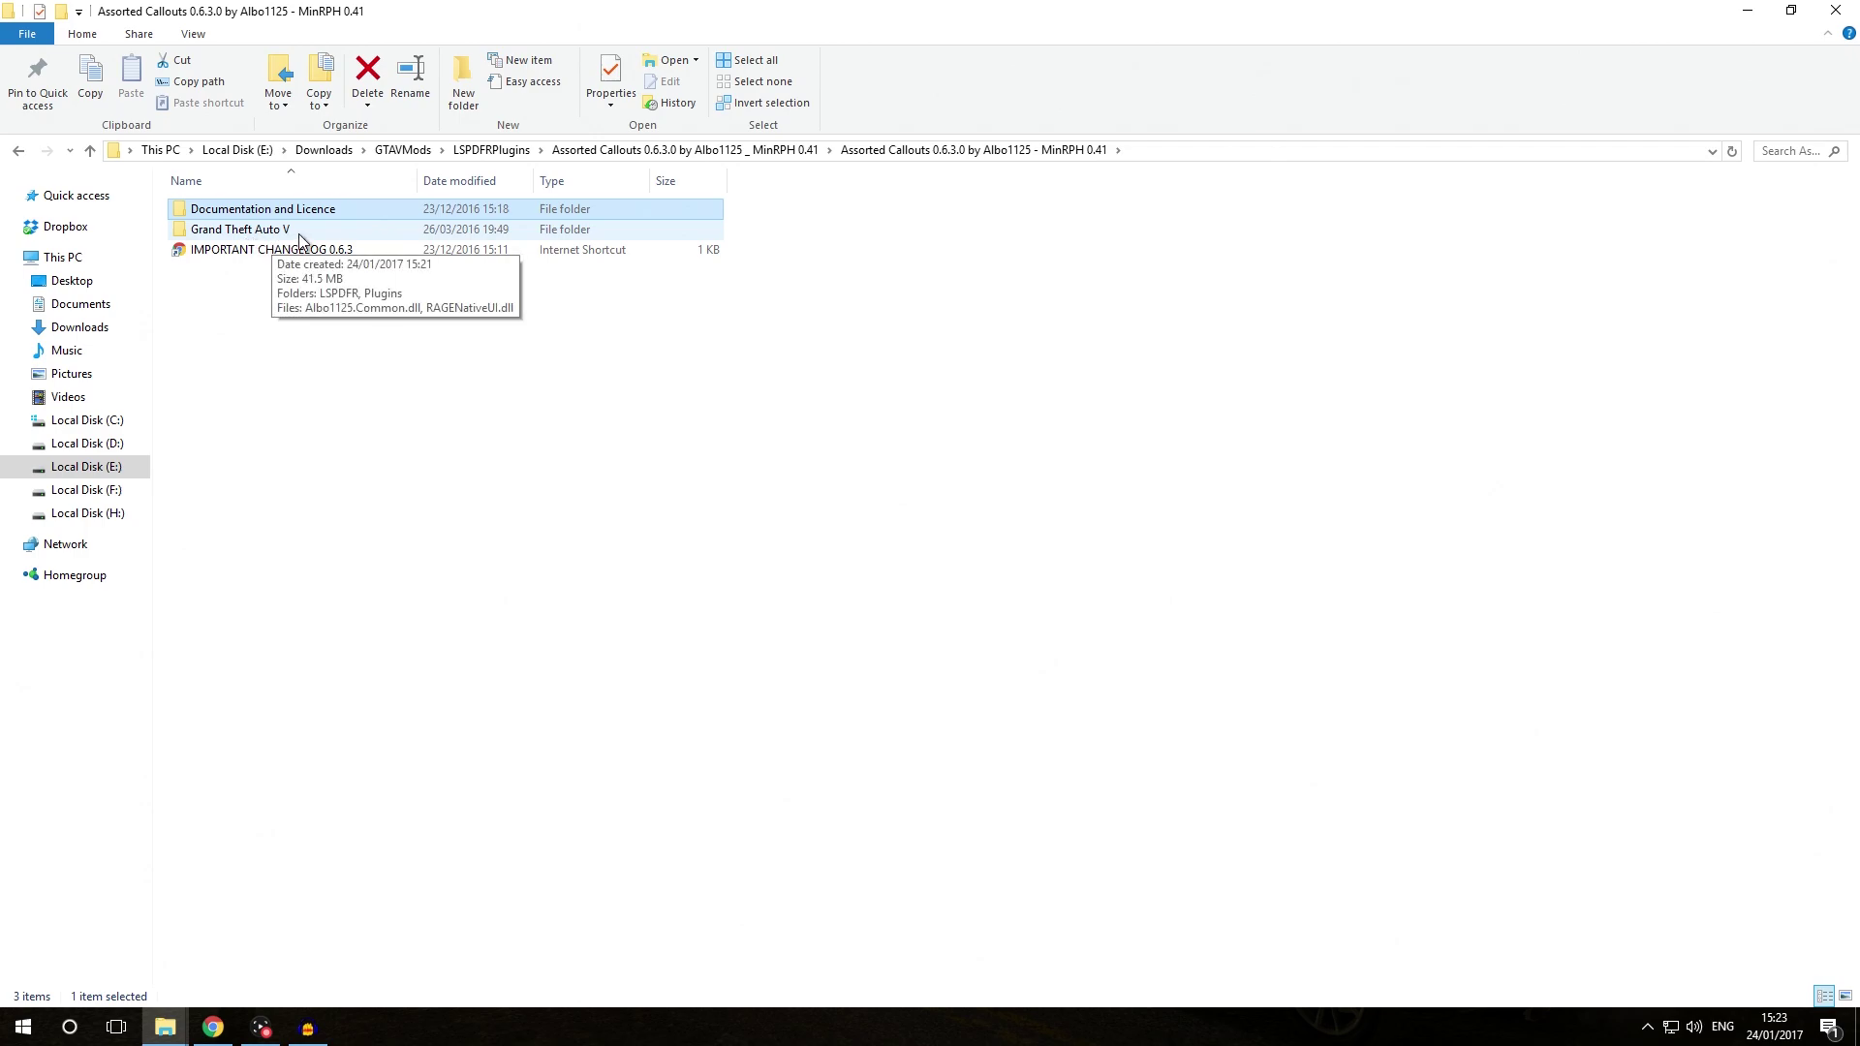
{"action": "double_click", "coordinate": [261, 230]}
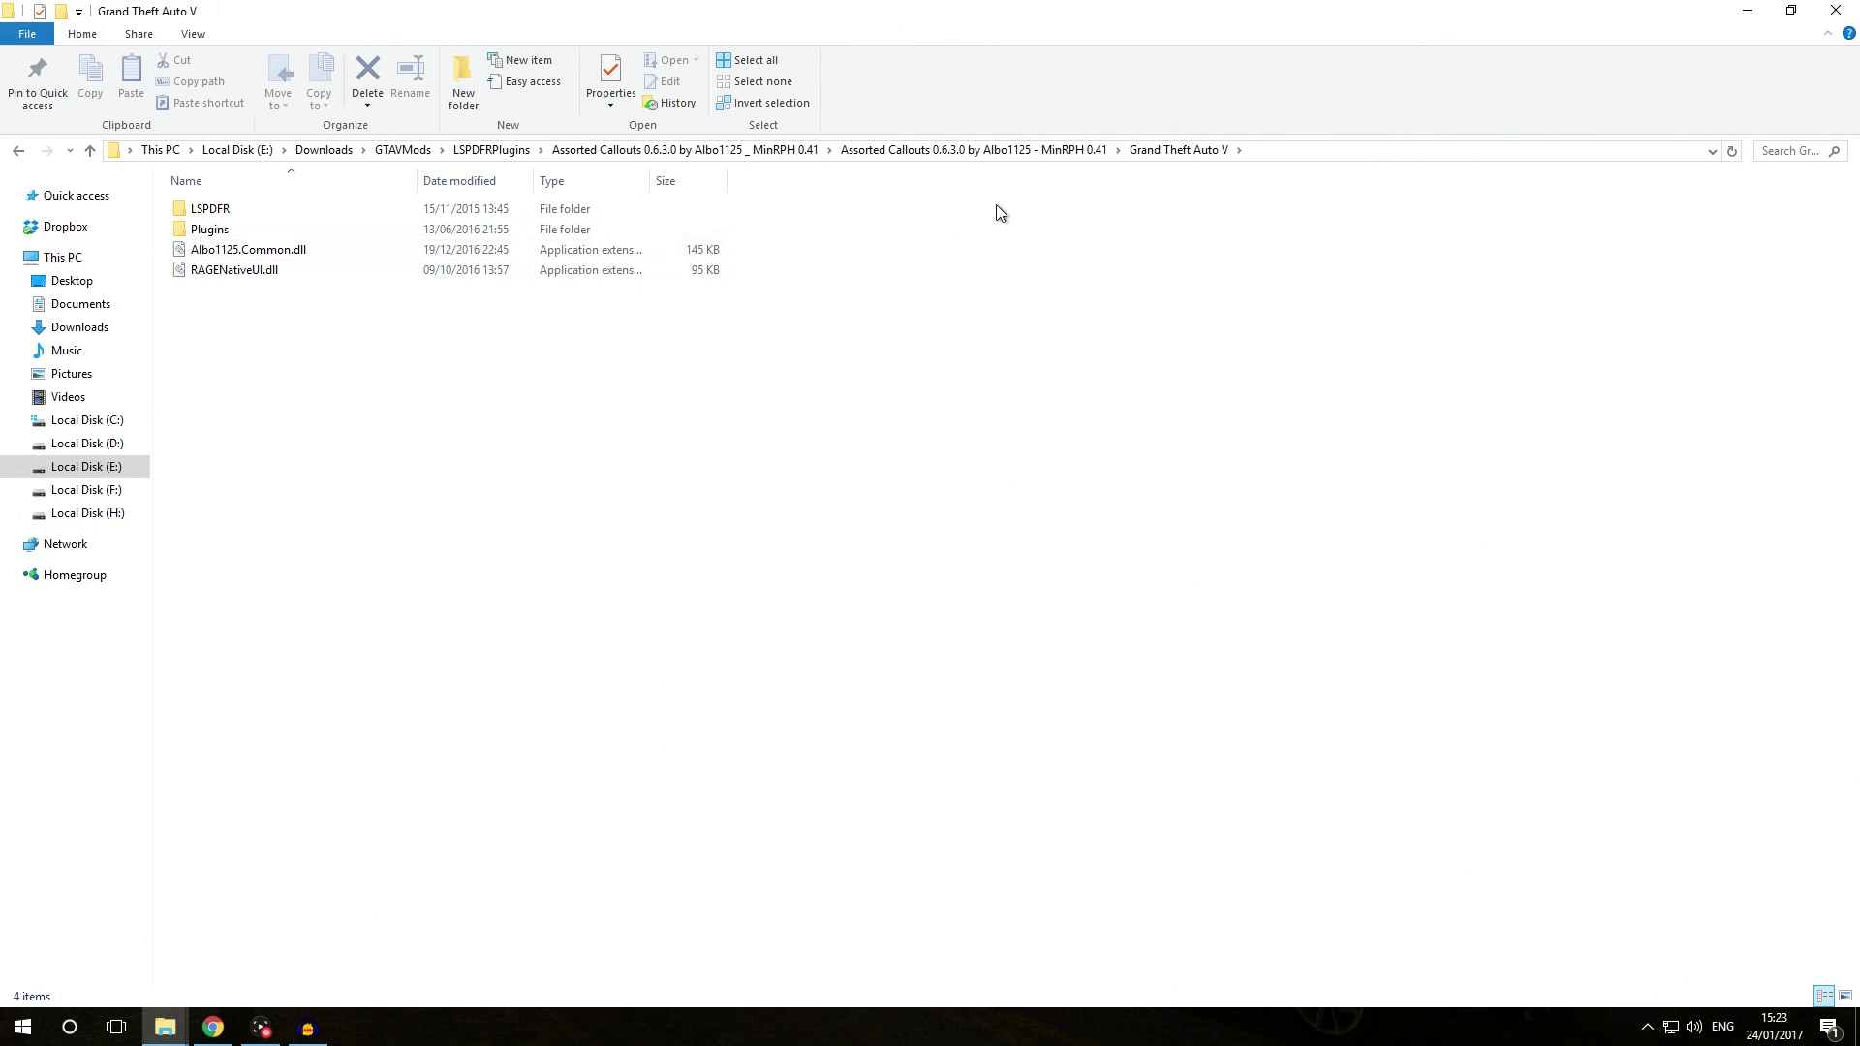
{"action": "double_click", "coordinate": [243, 232]}
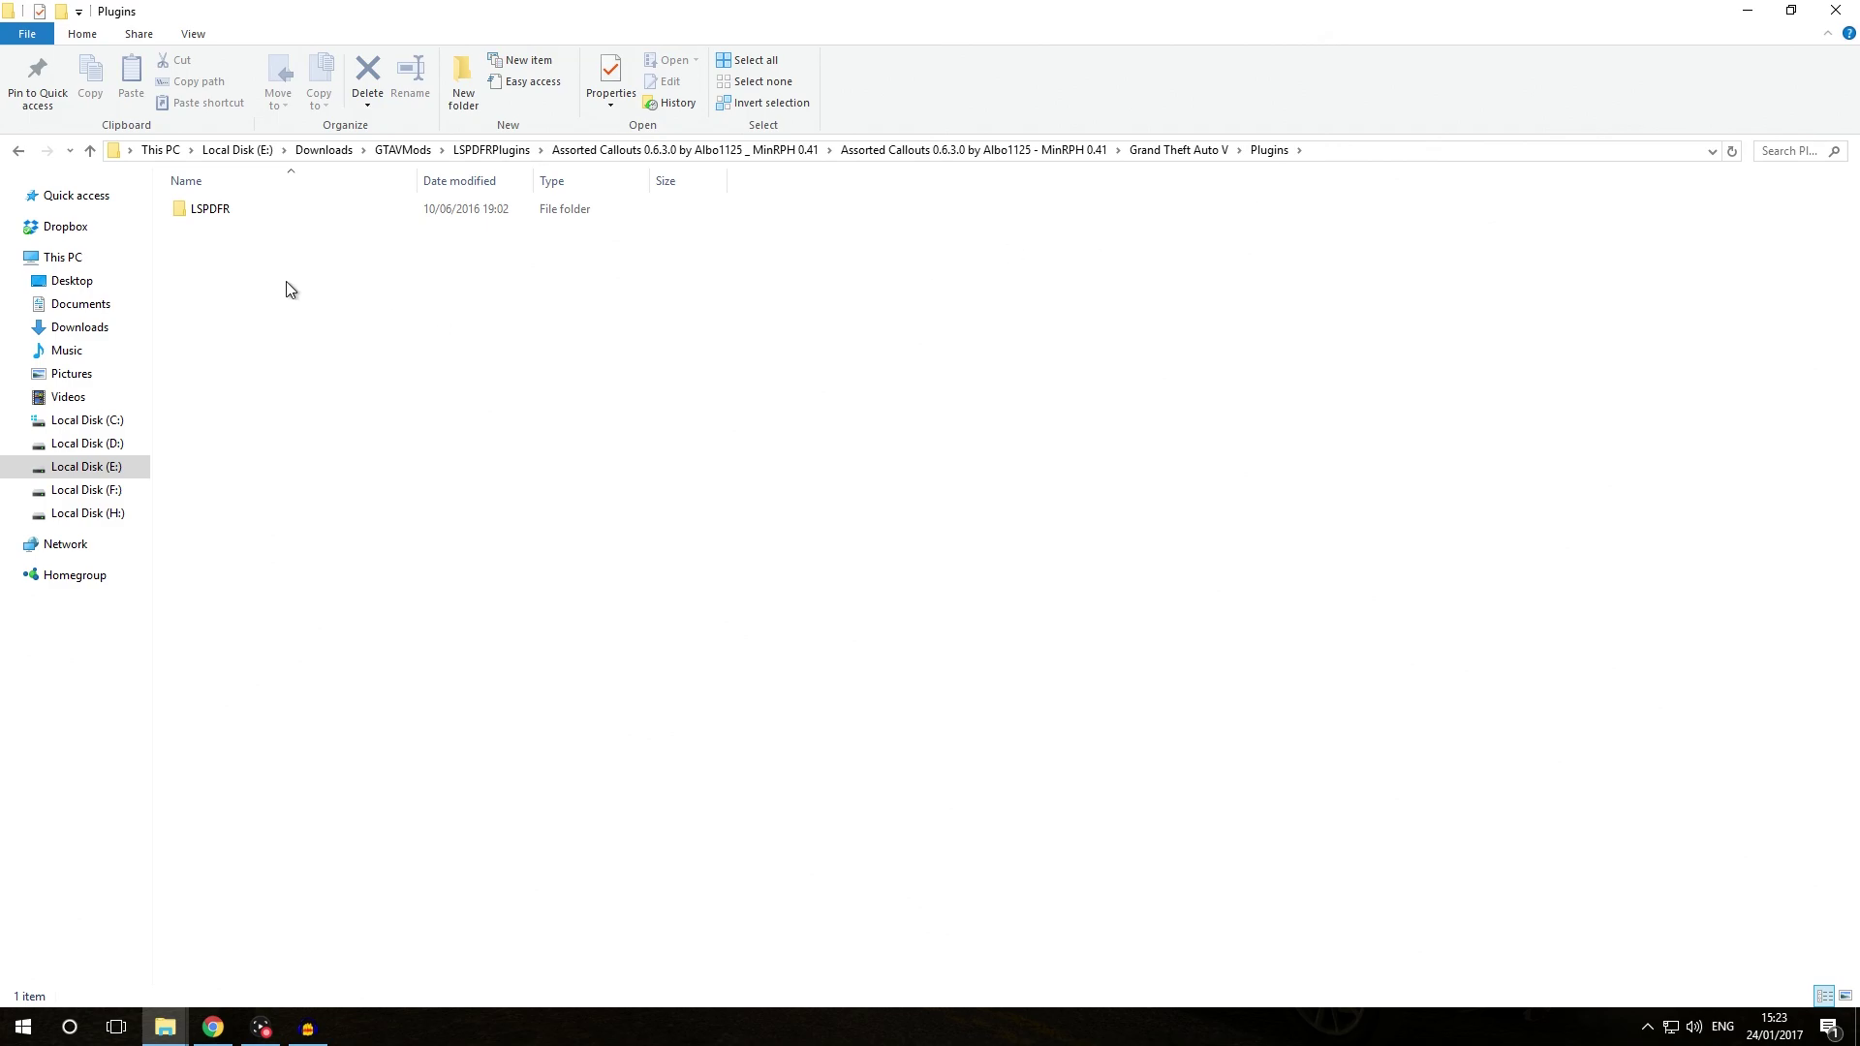
{"action": "double_click", "coordinate": [254, 204]}
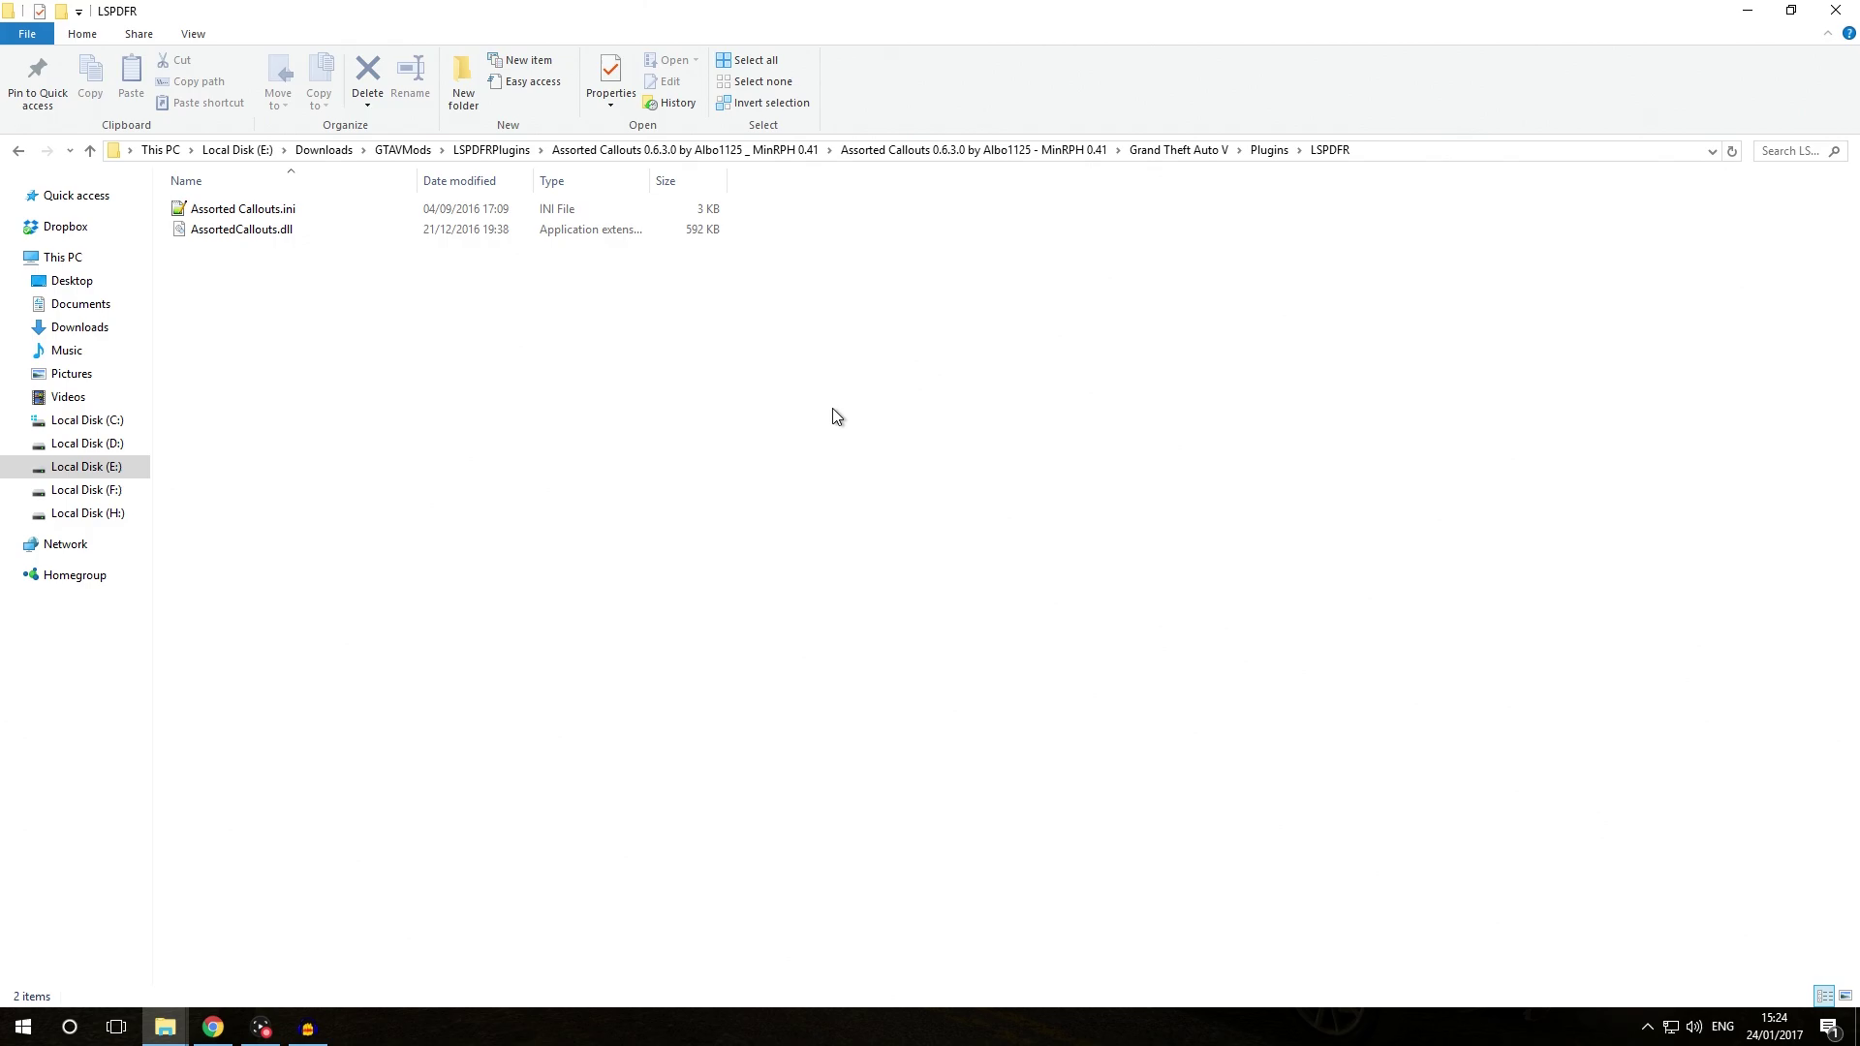
Copy all four items in the mod's Grand Theft Auto V folder and switch to the game's F: folder
{"action": "key", "text": "alt+Up"}
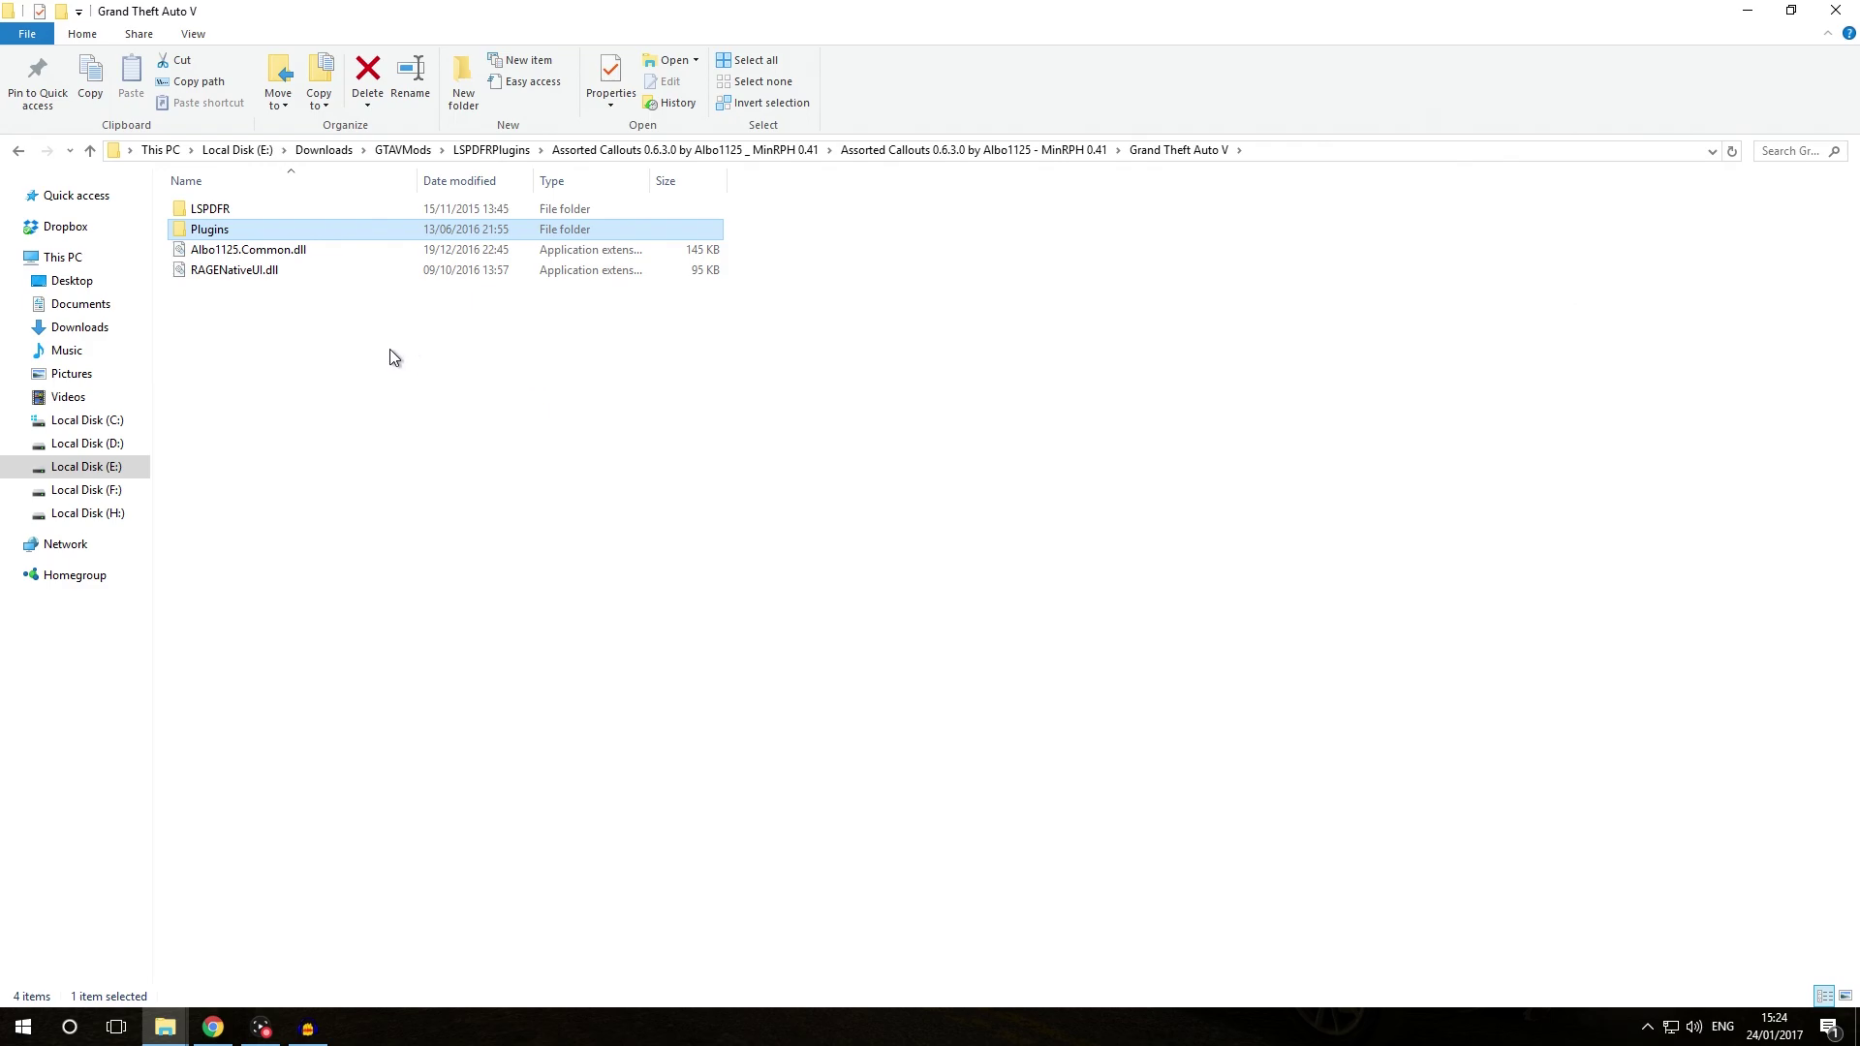
{"action": "left_click", "coordinate": [325, 322]}
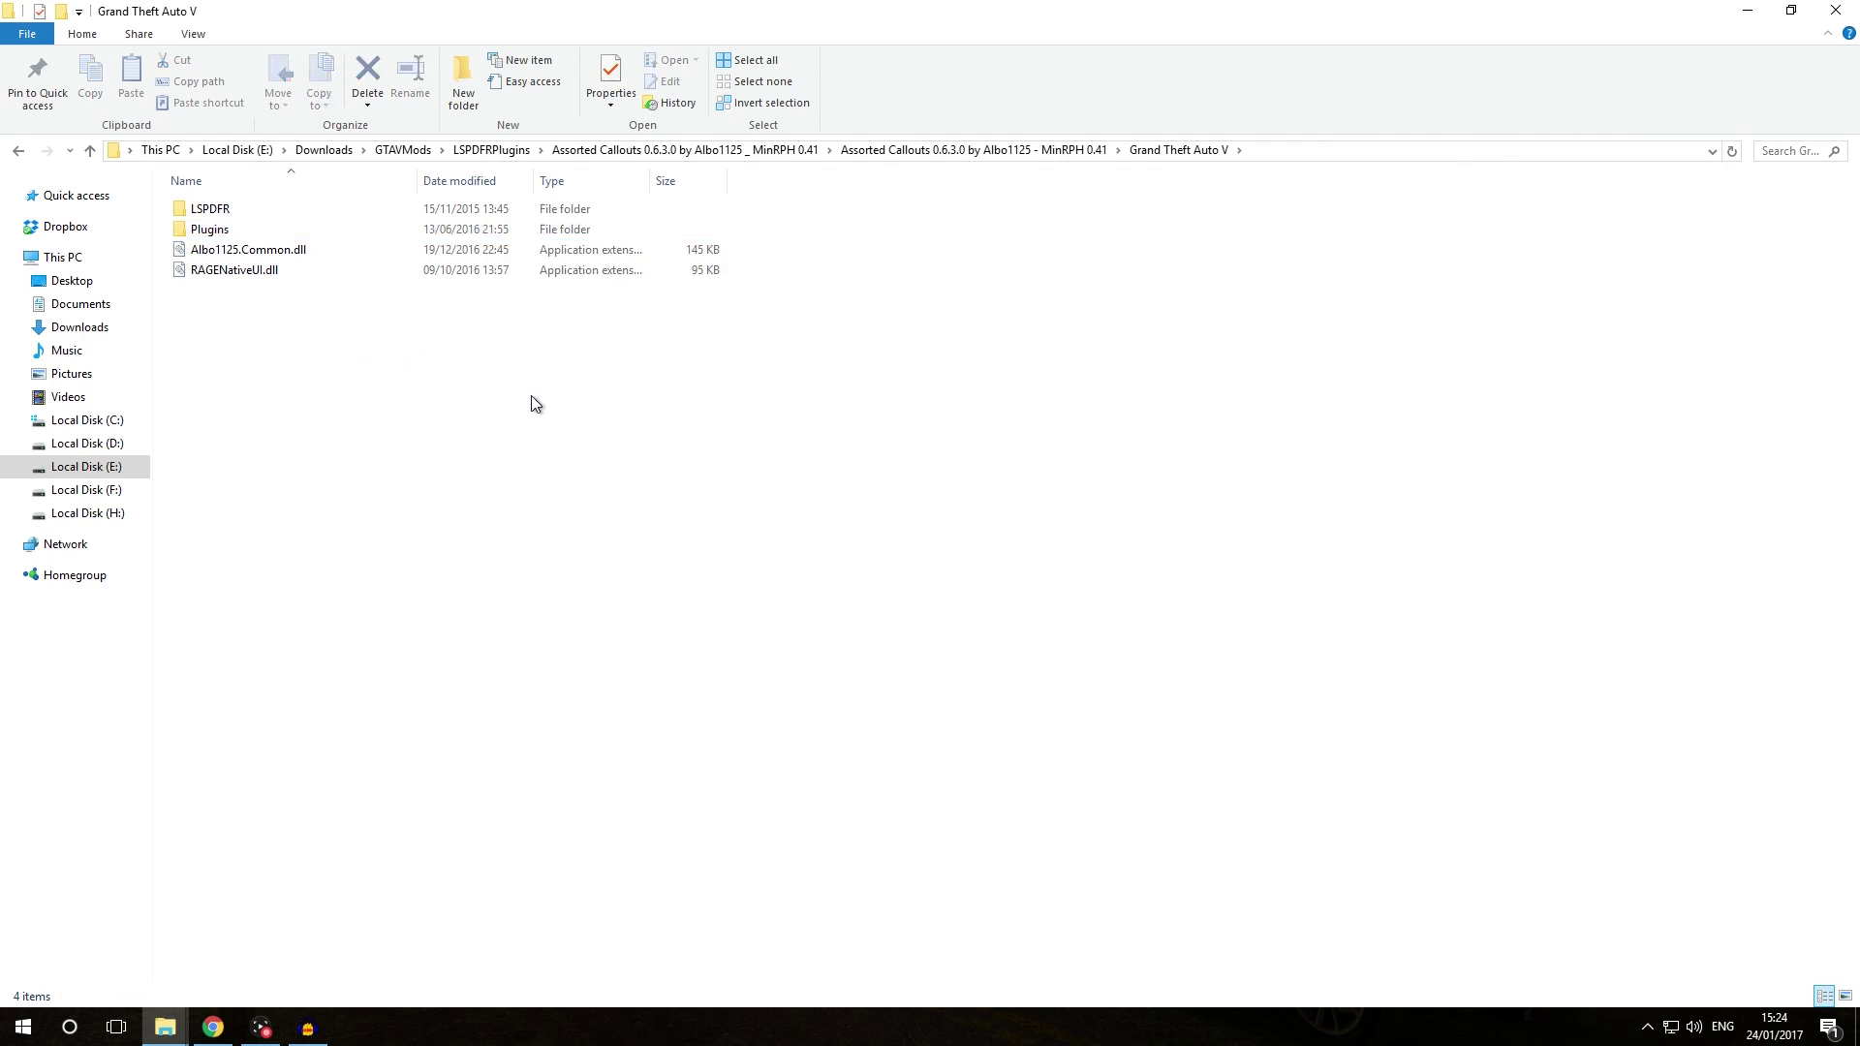
{"action": "key", "text": "ctrl+a"}
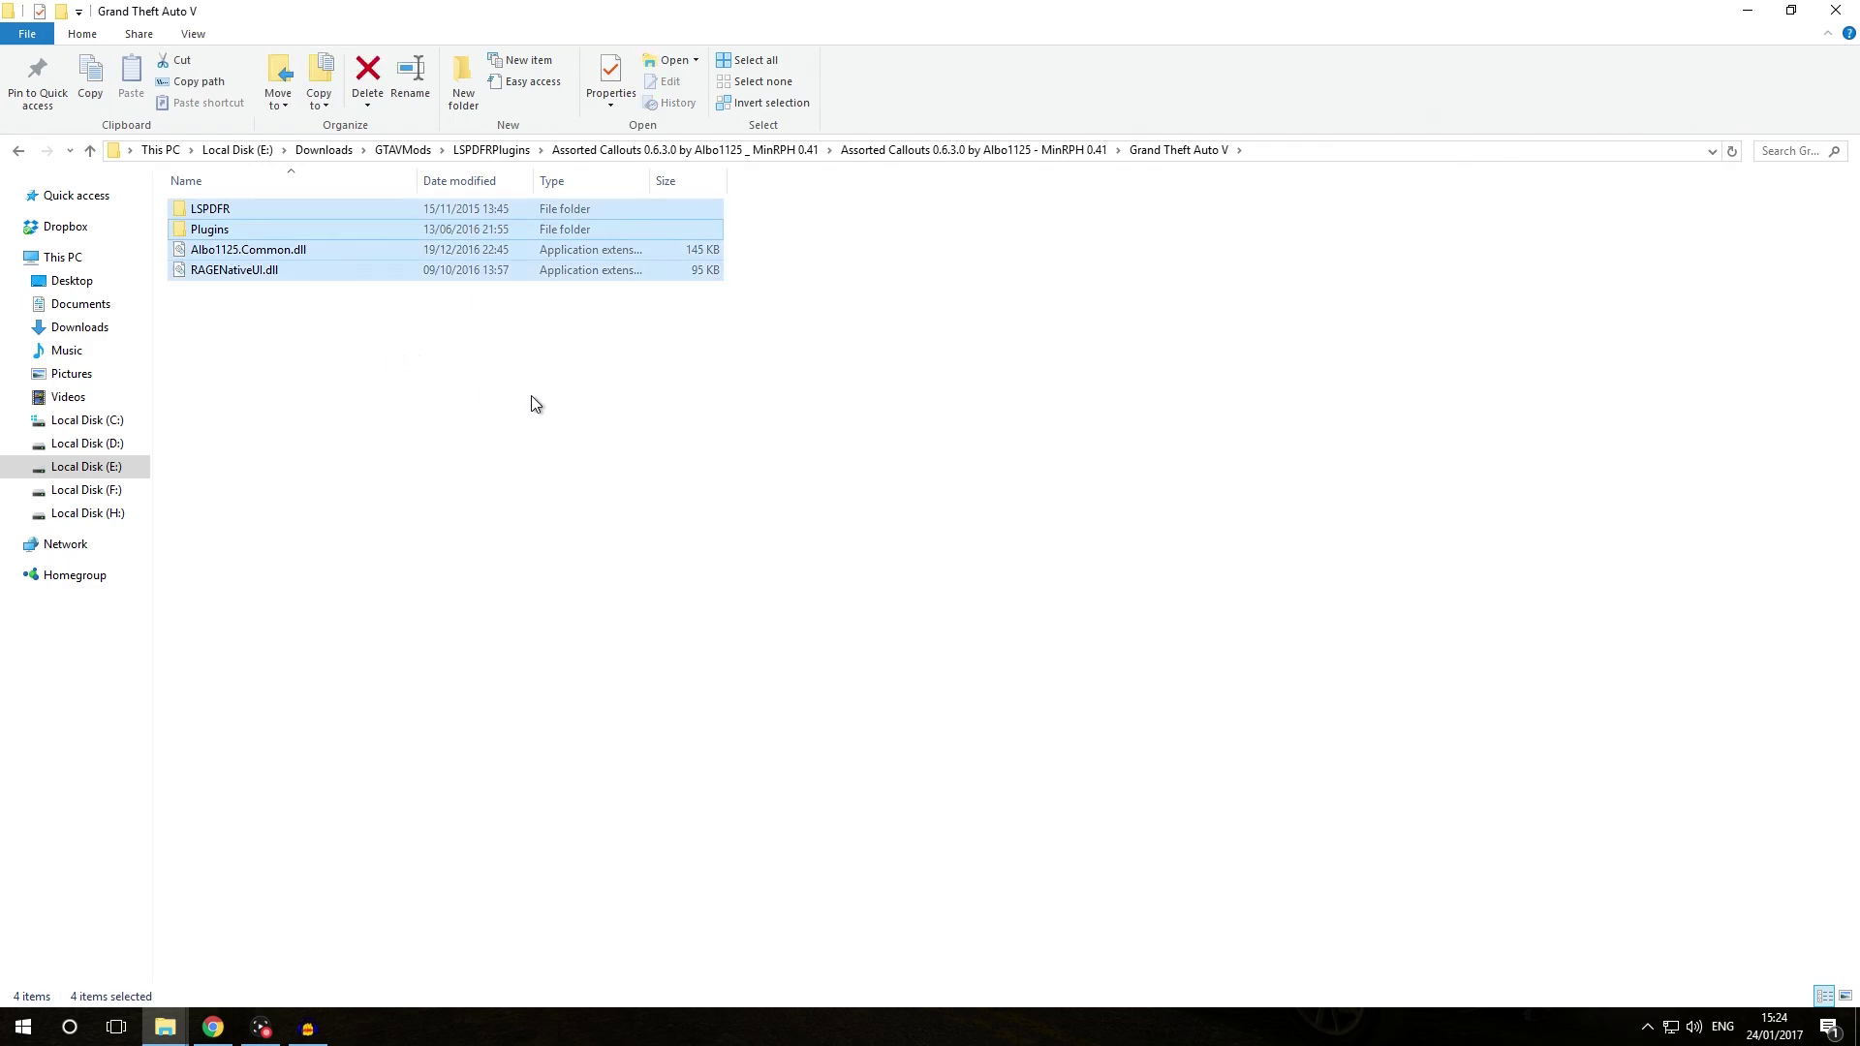
{"action": "right_click", "coordinate": [271, 228]}
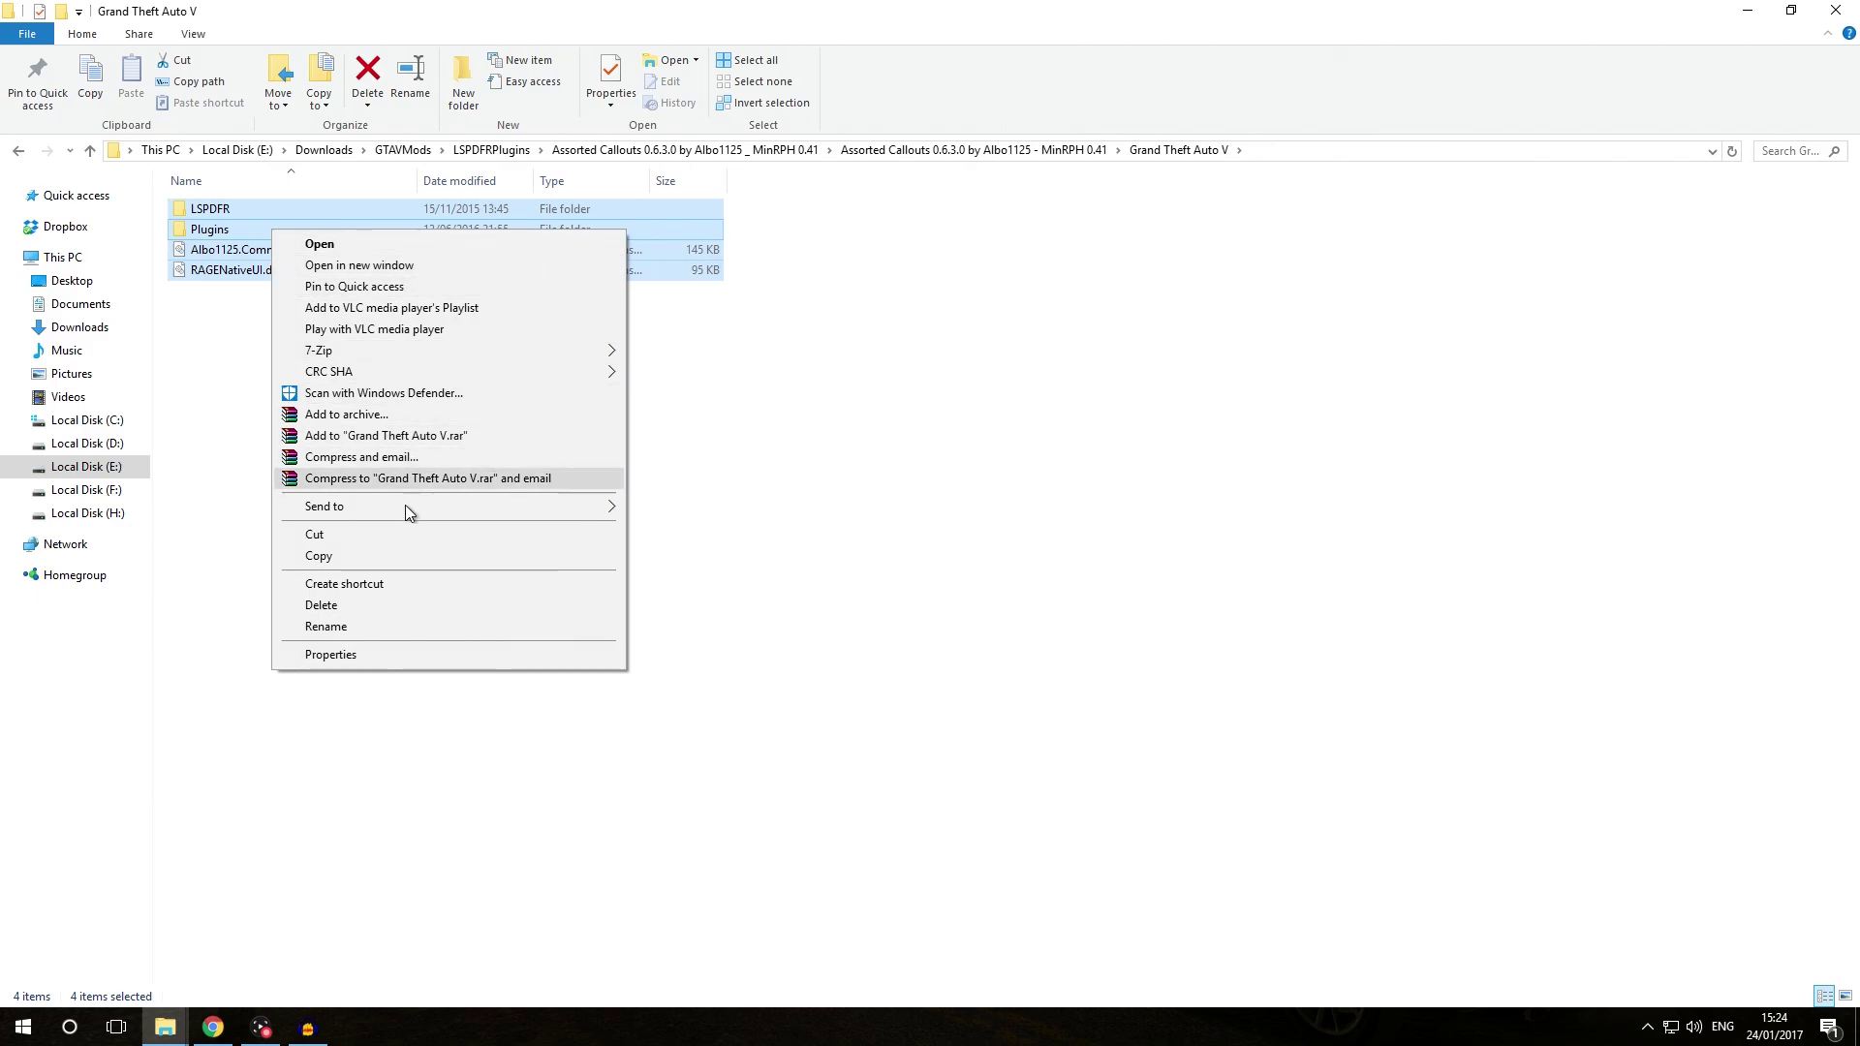
{"action": "left_click", "coordinate": [370, 554]}
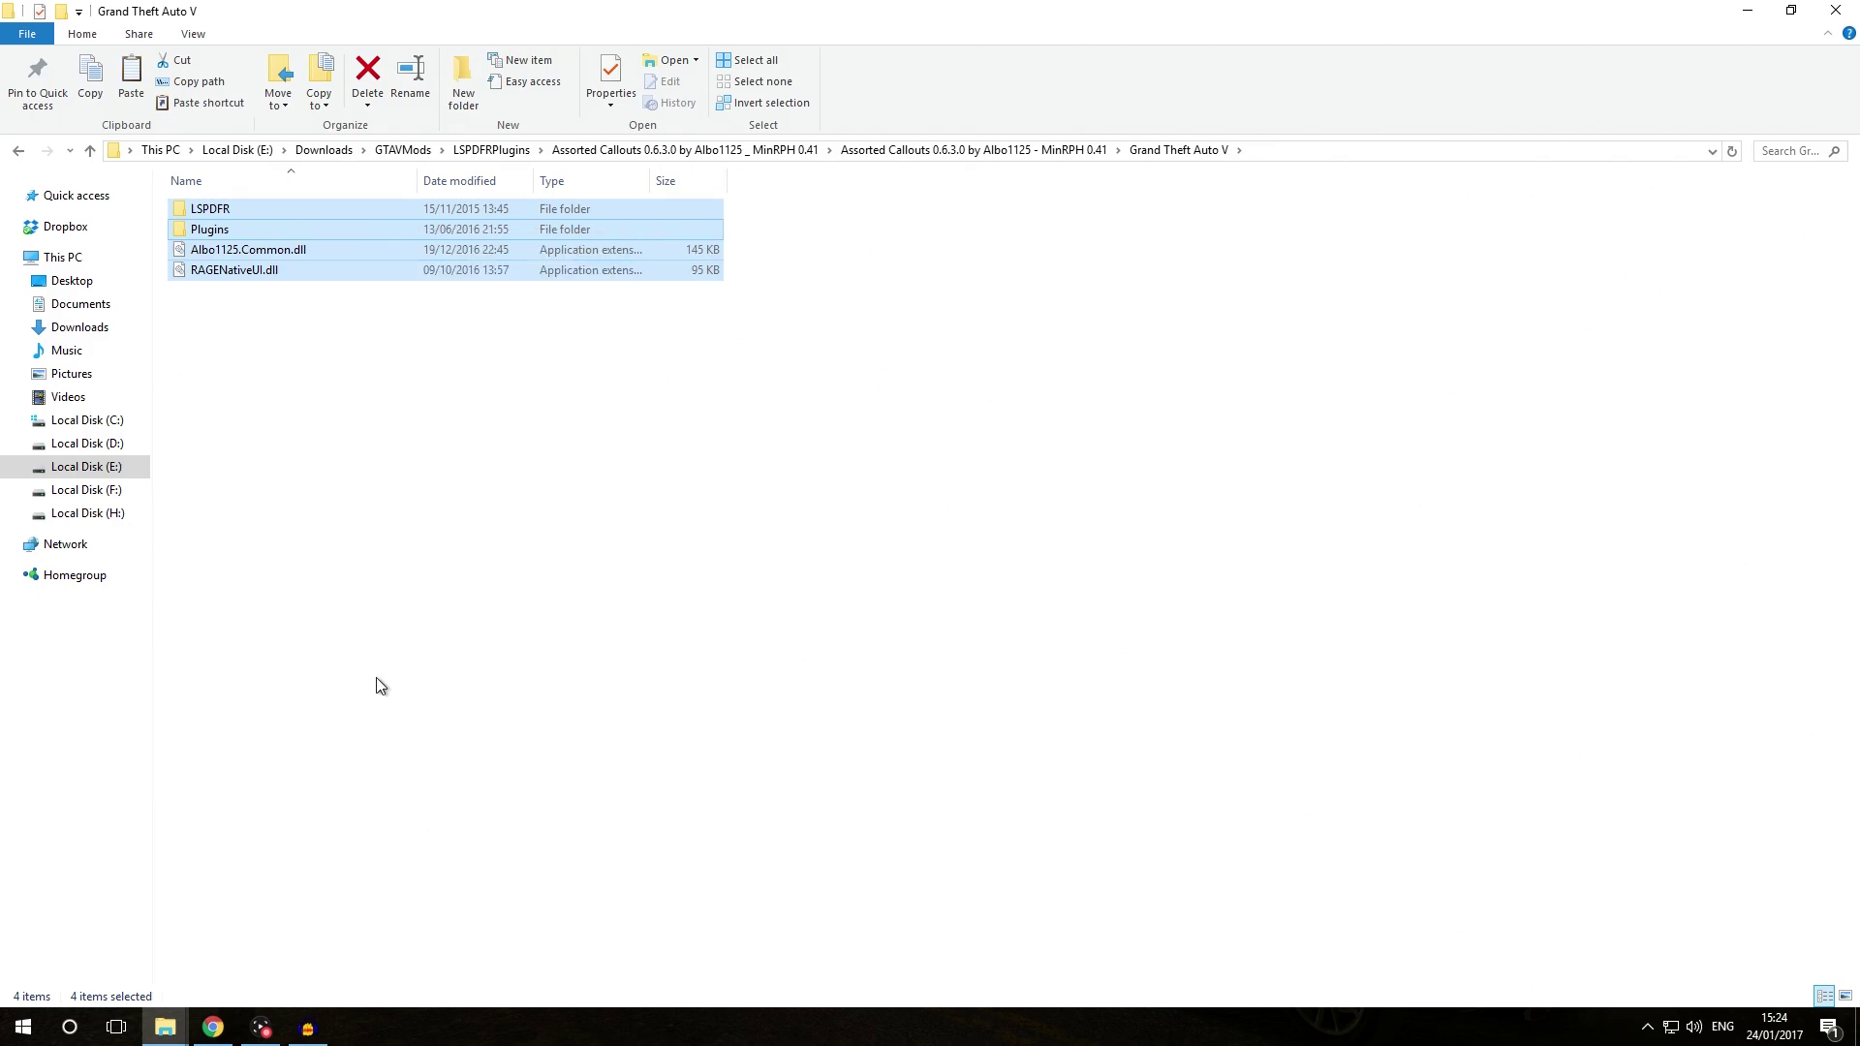
{"action": "left_click", "coordinate": [175, 1038]}
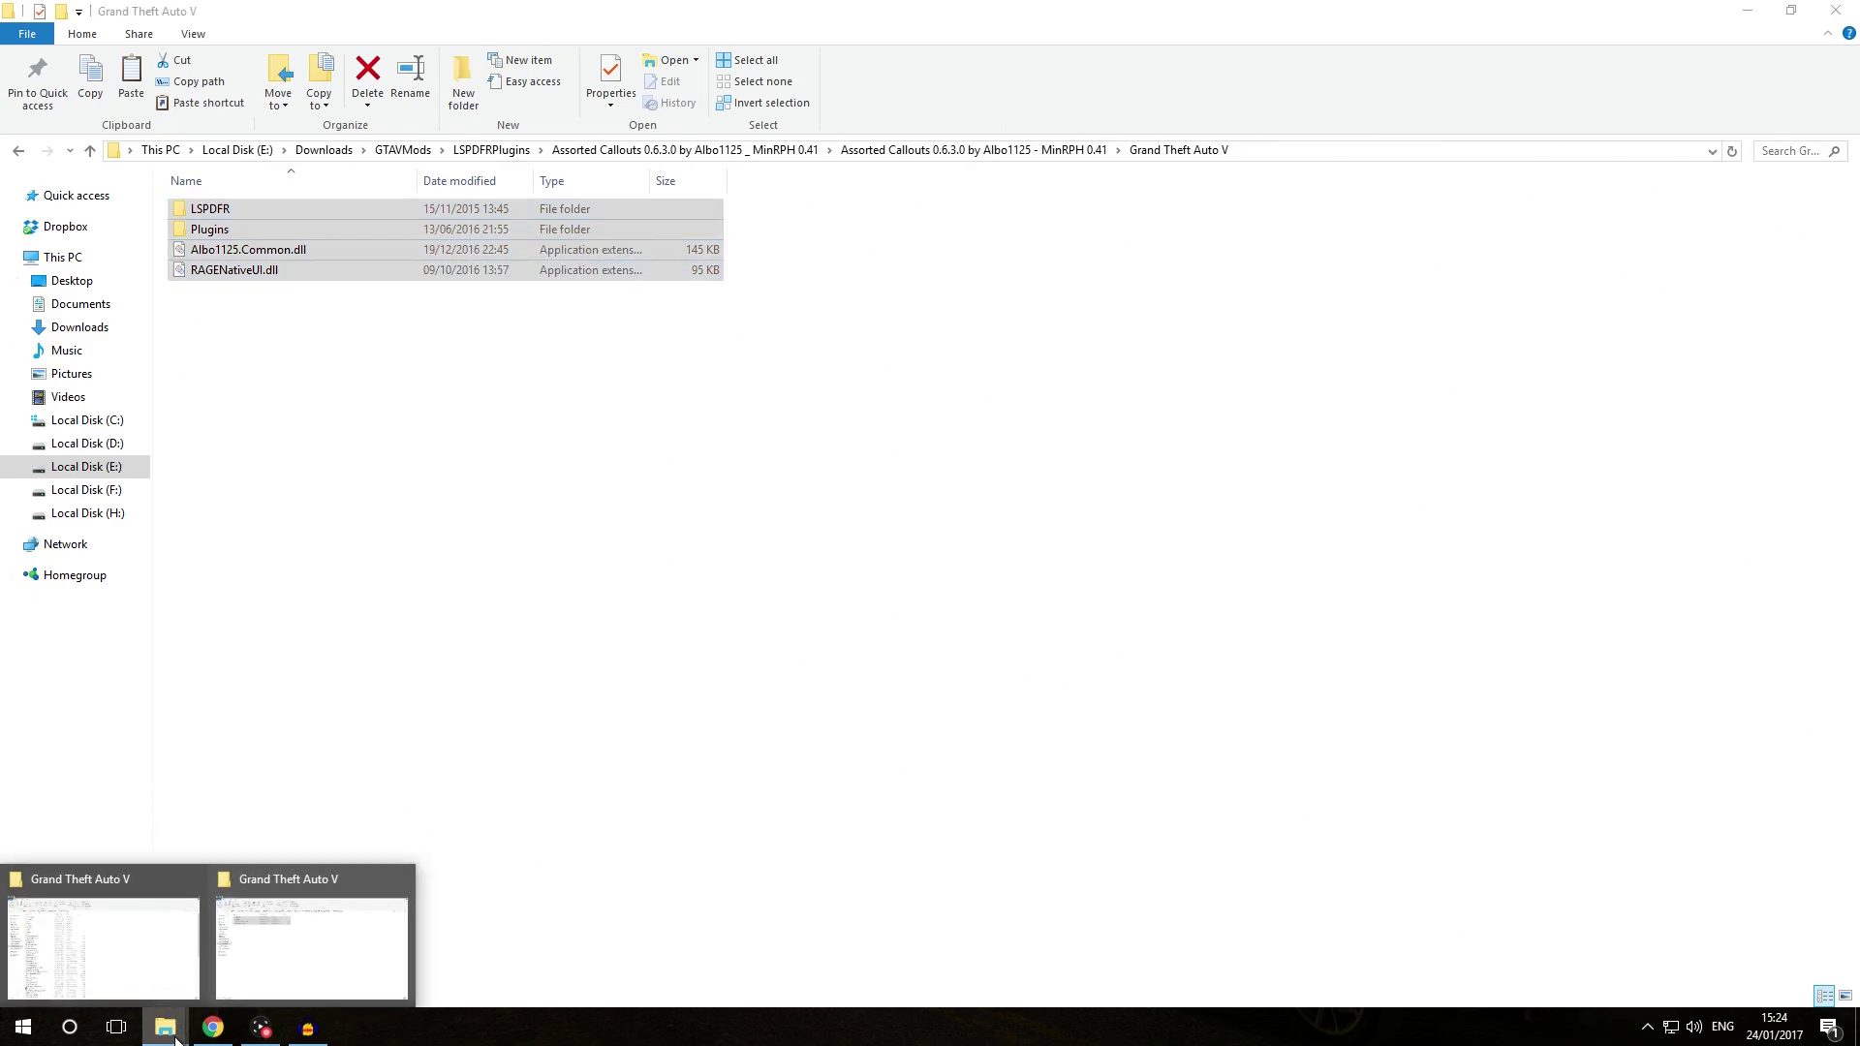
{"action": "left_click", "coordinate": [96, 945]}
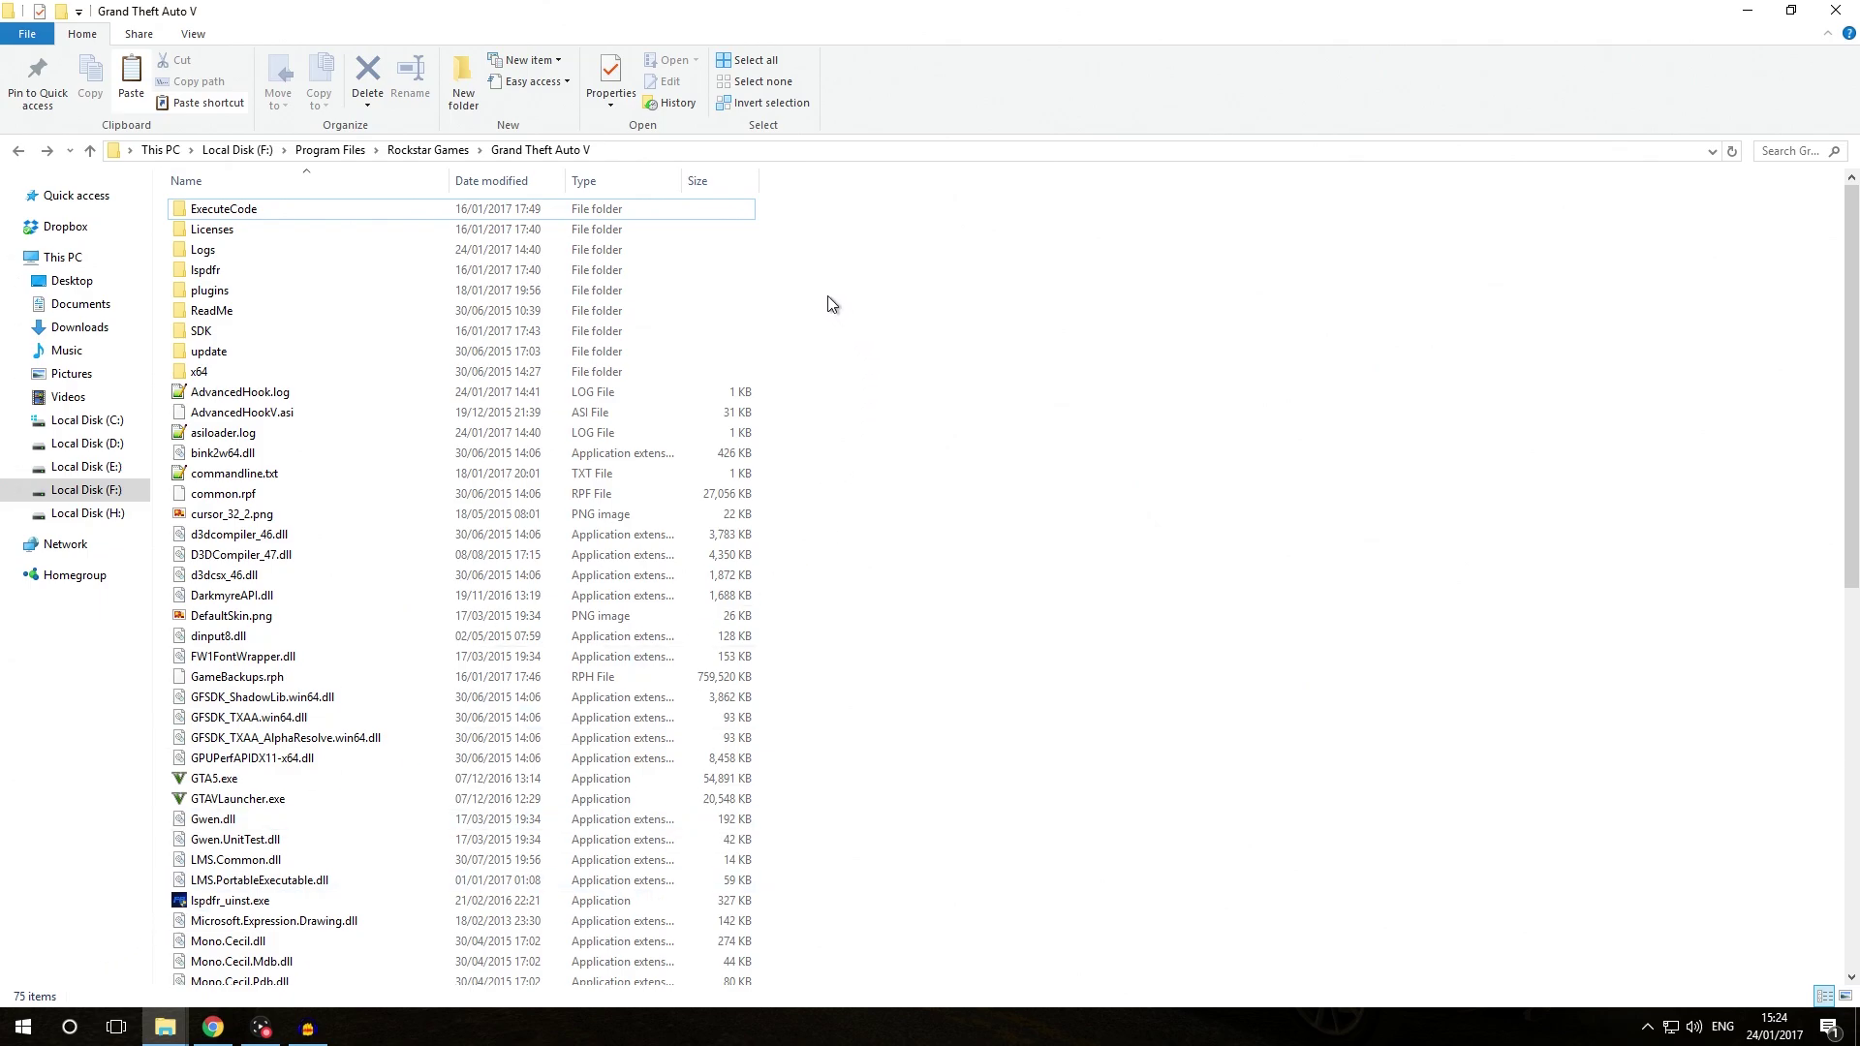
Paste the mod items into the game's install folder, replacing the 173 same-named files
{"action": "right_click", "coordinate": [799, 287]}
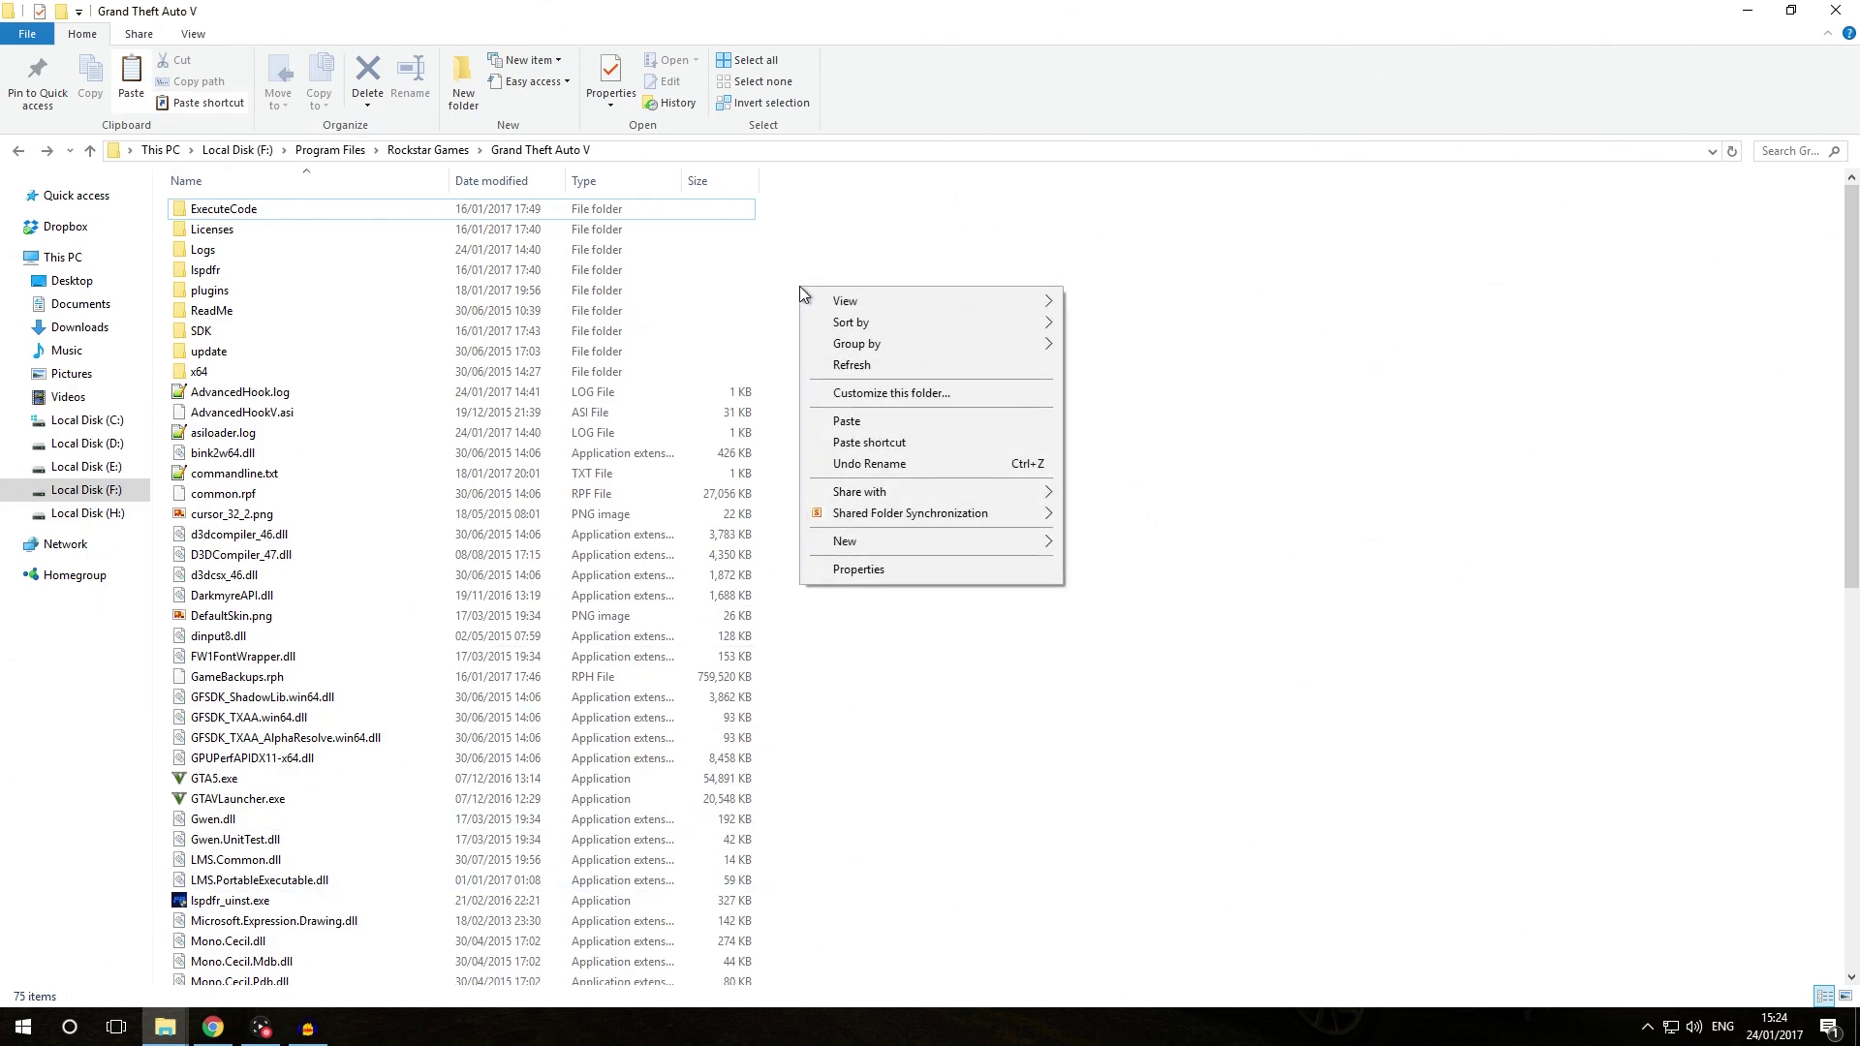
{"action": "left_click", "coordinate": [859, 422]}
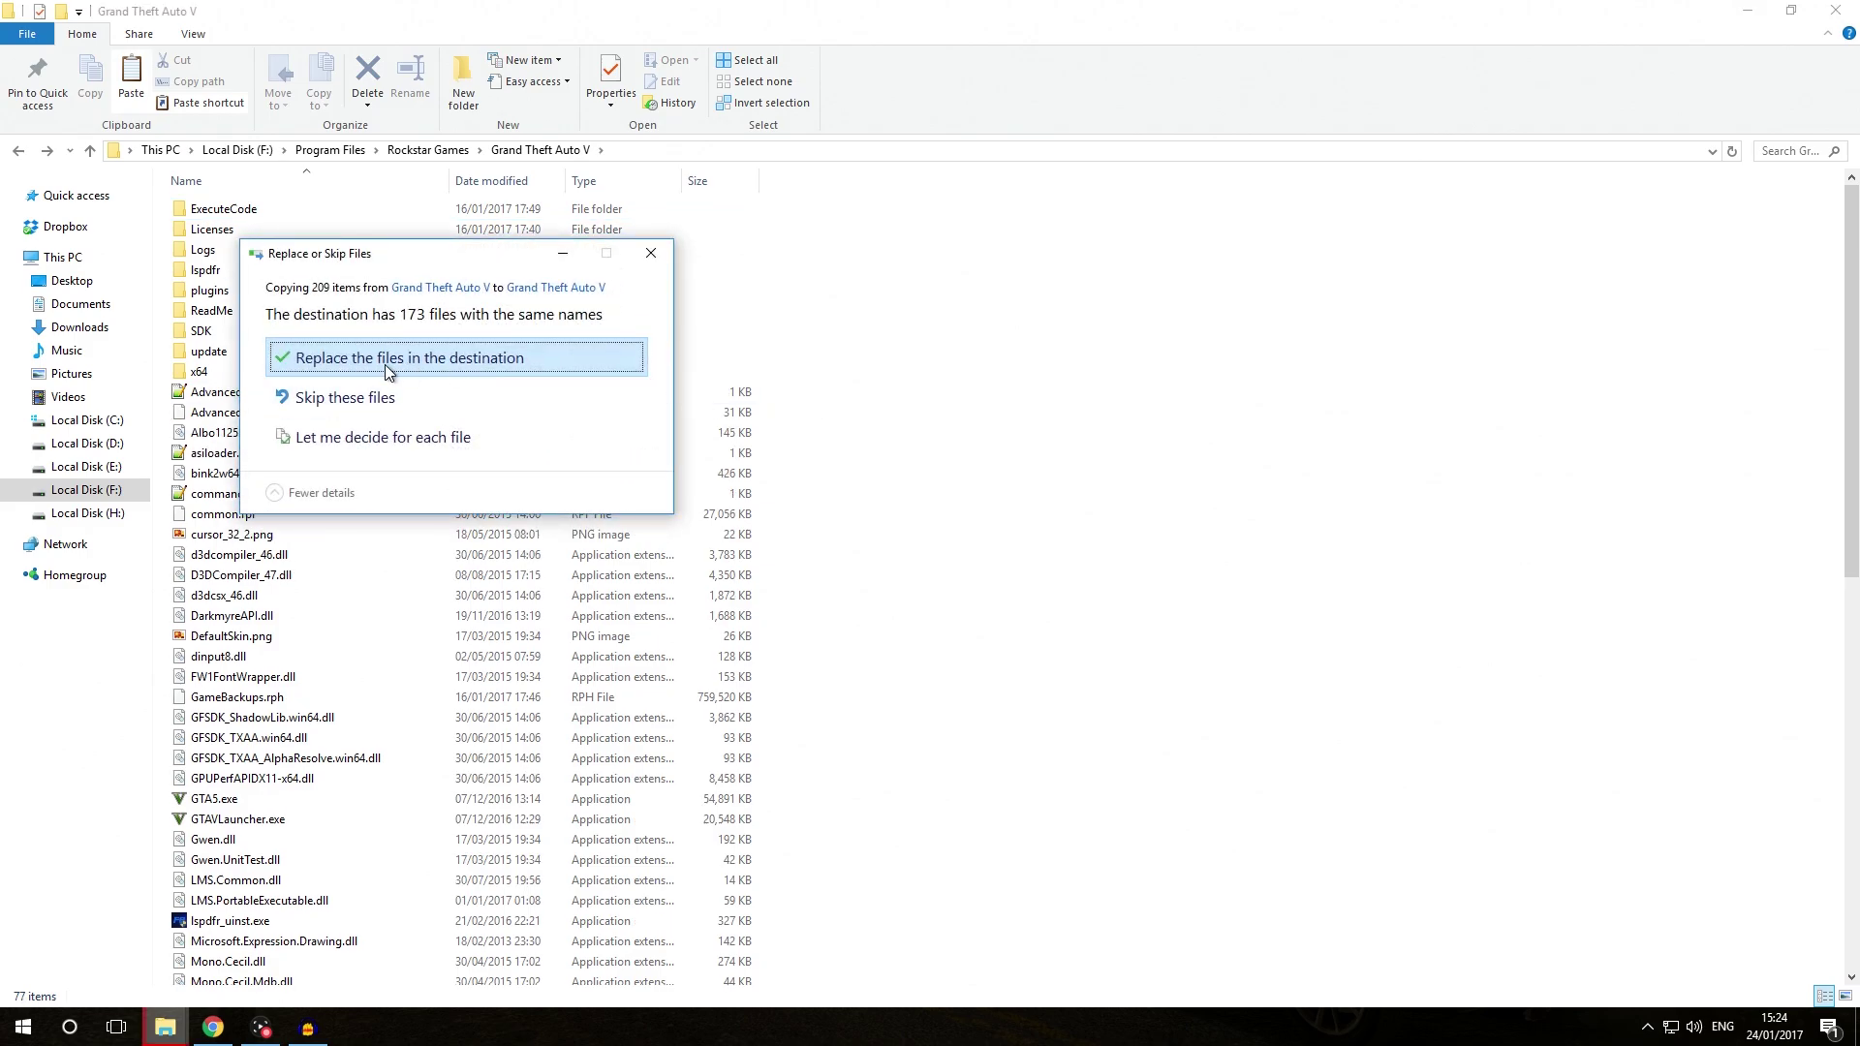
{"action": "left_click", "coordinate": [453, 362]}
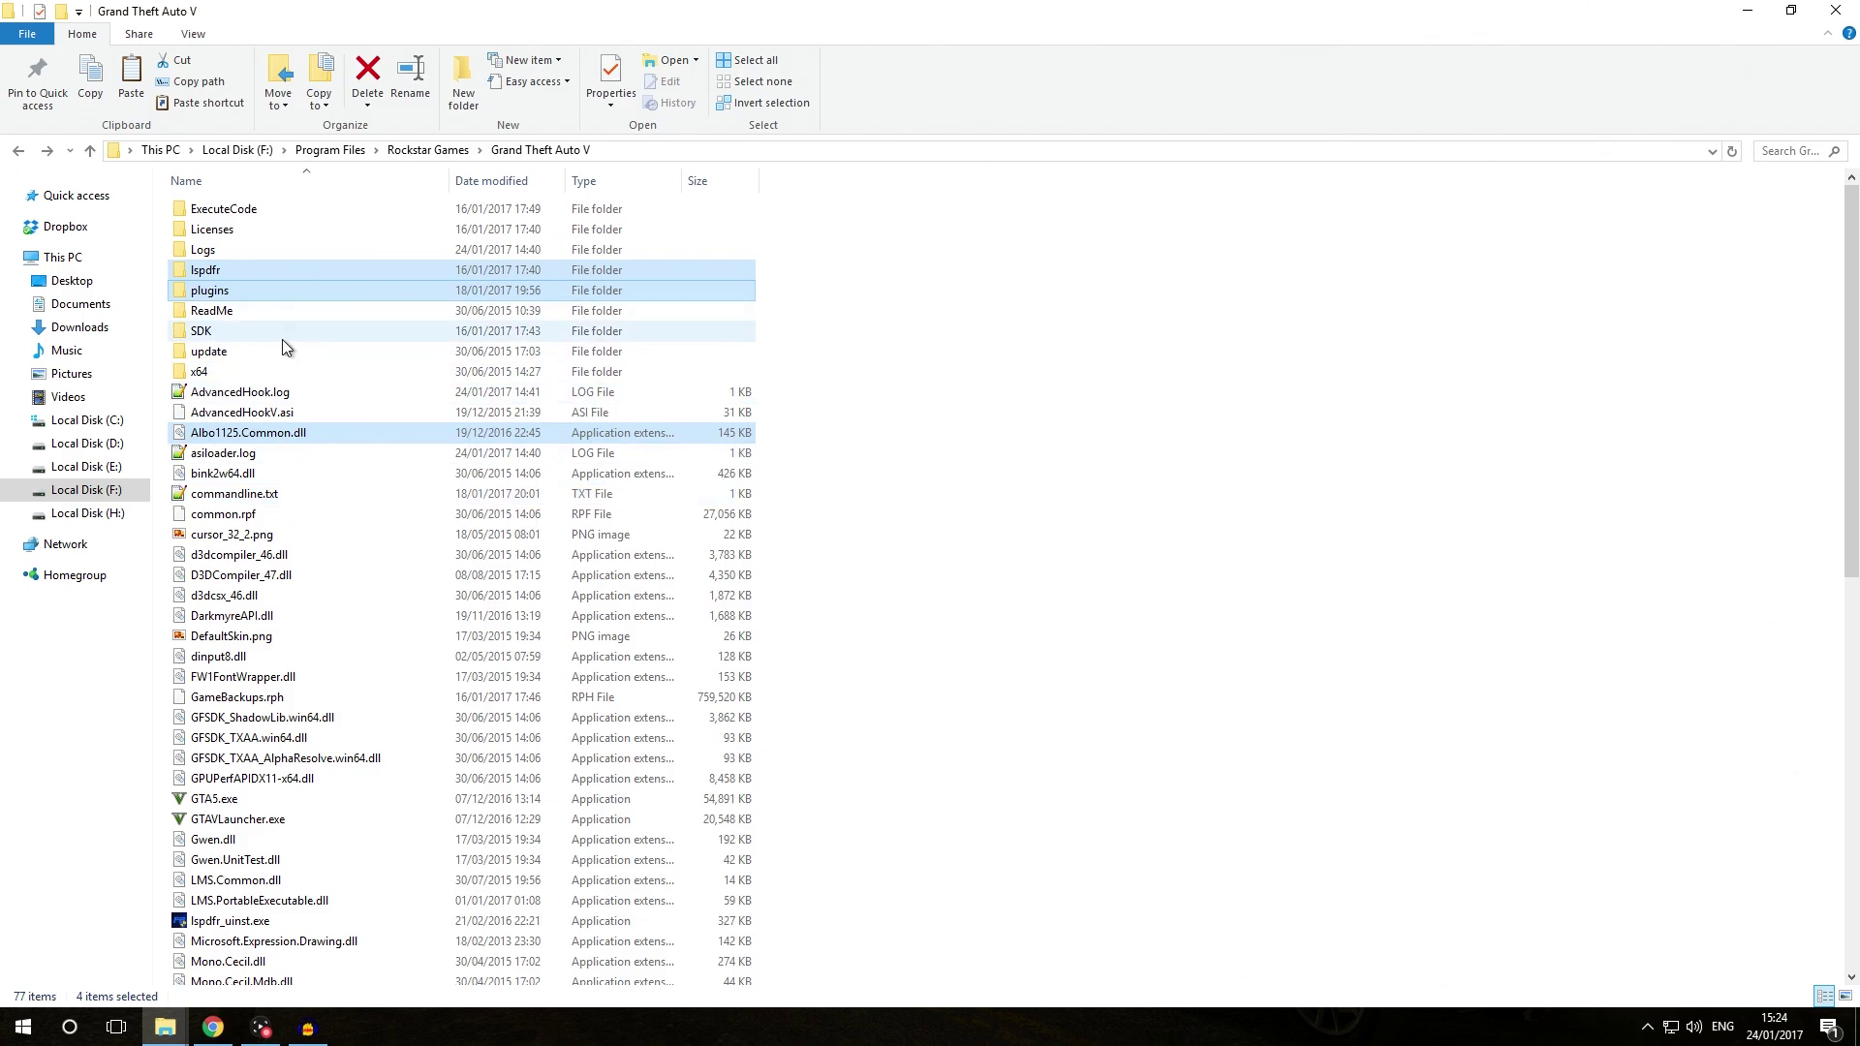
{"action": "left_click", "coordinate": [921, 393]}
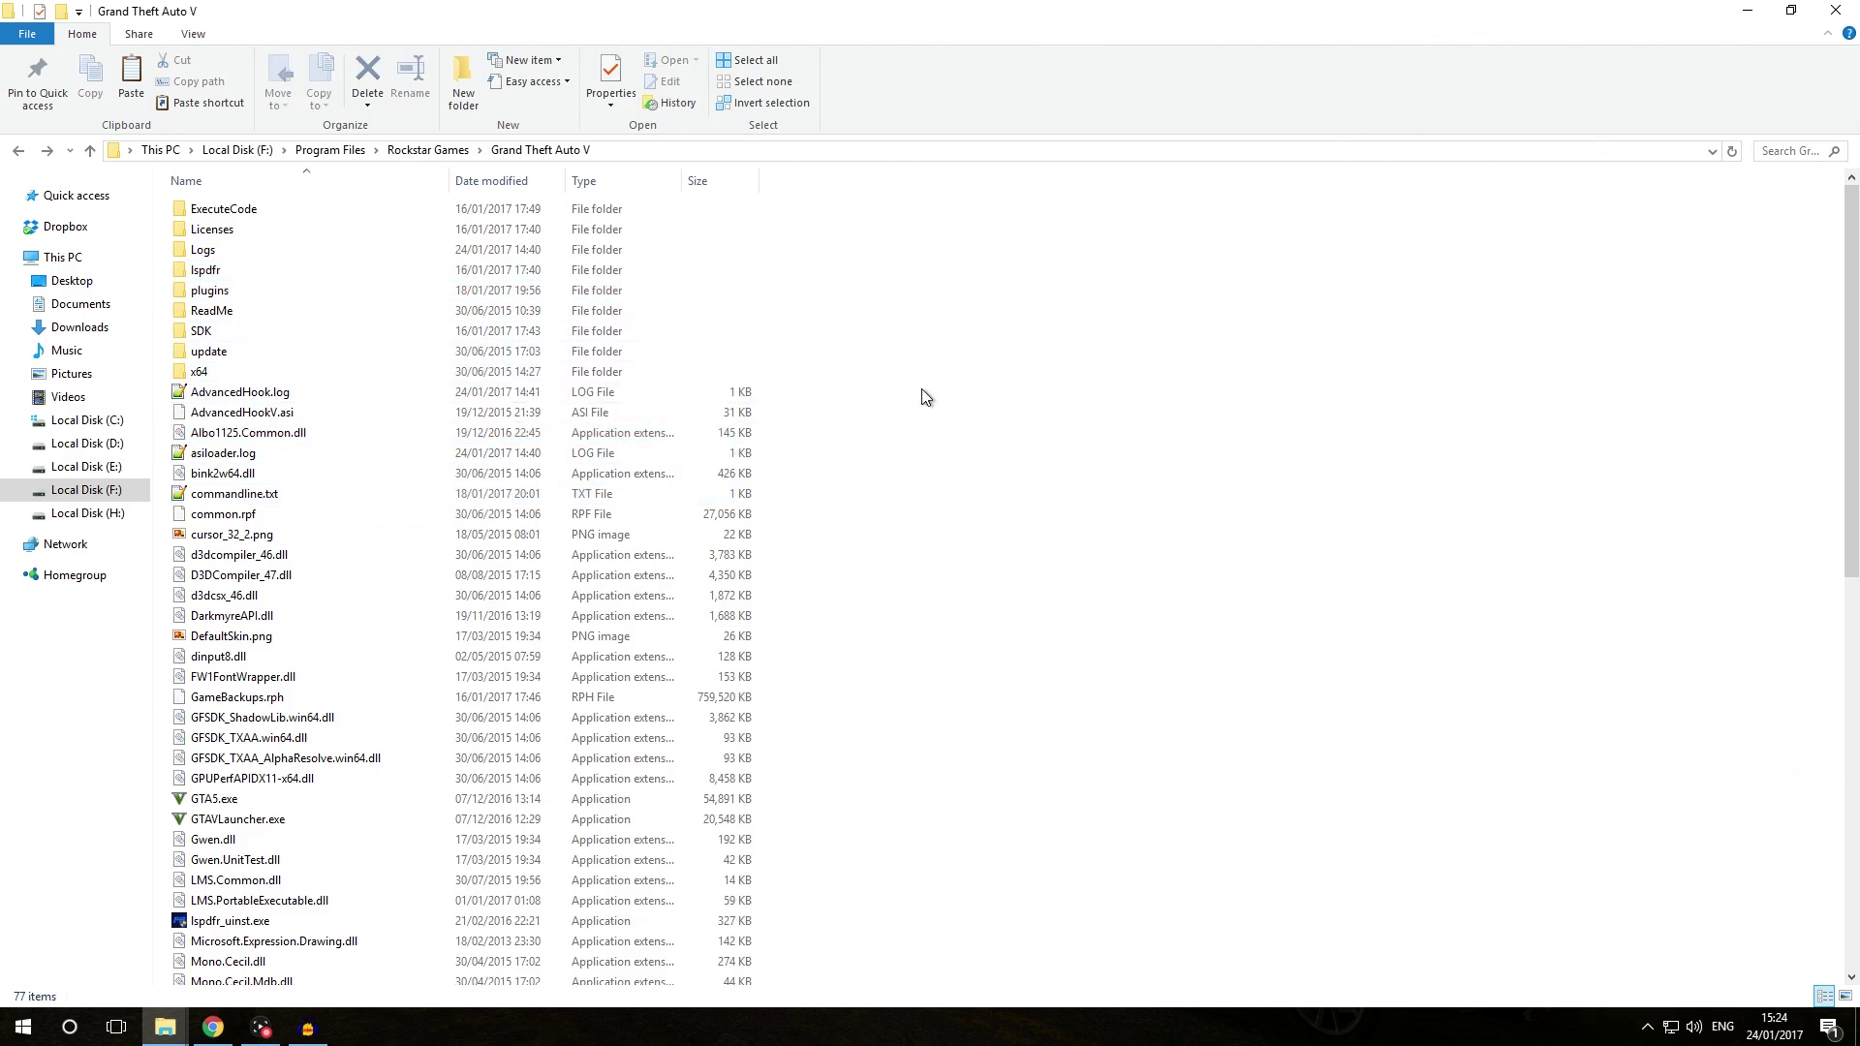
{"action": "double_click", "coordinate": [236, 292]}
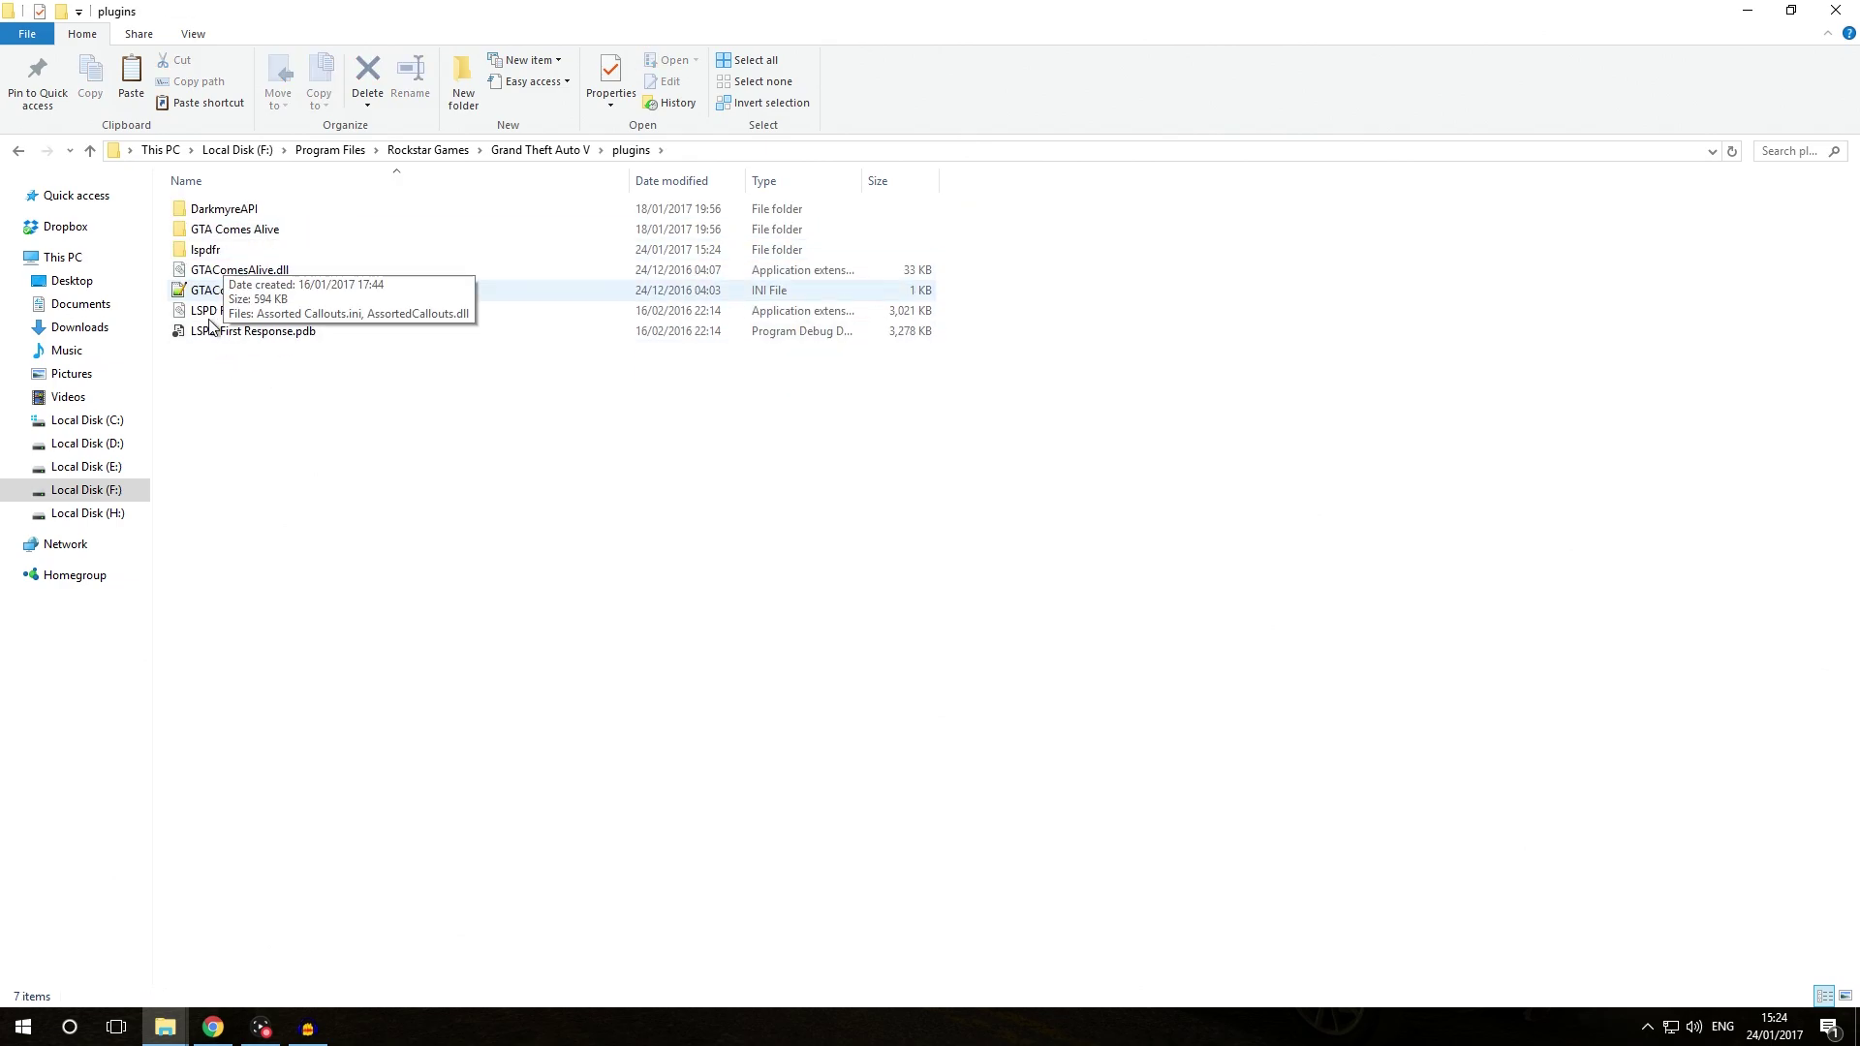
{"action": "double_click", "coordinate": [229, 252]}
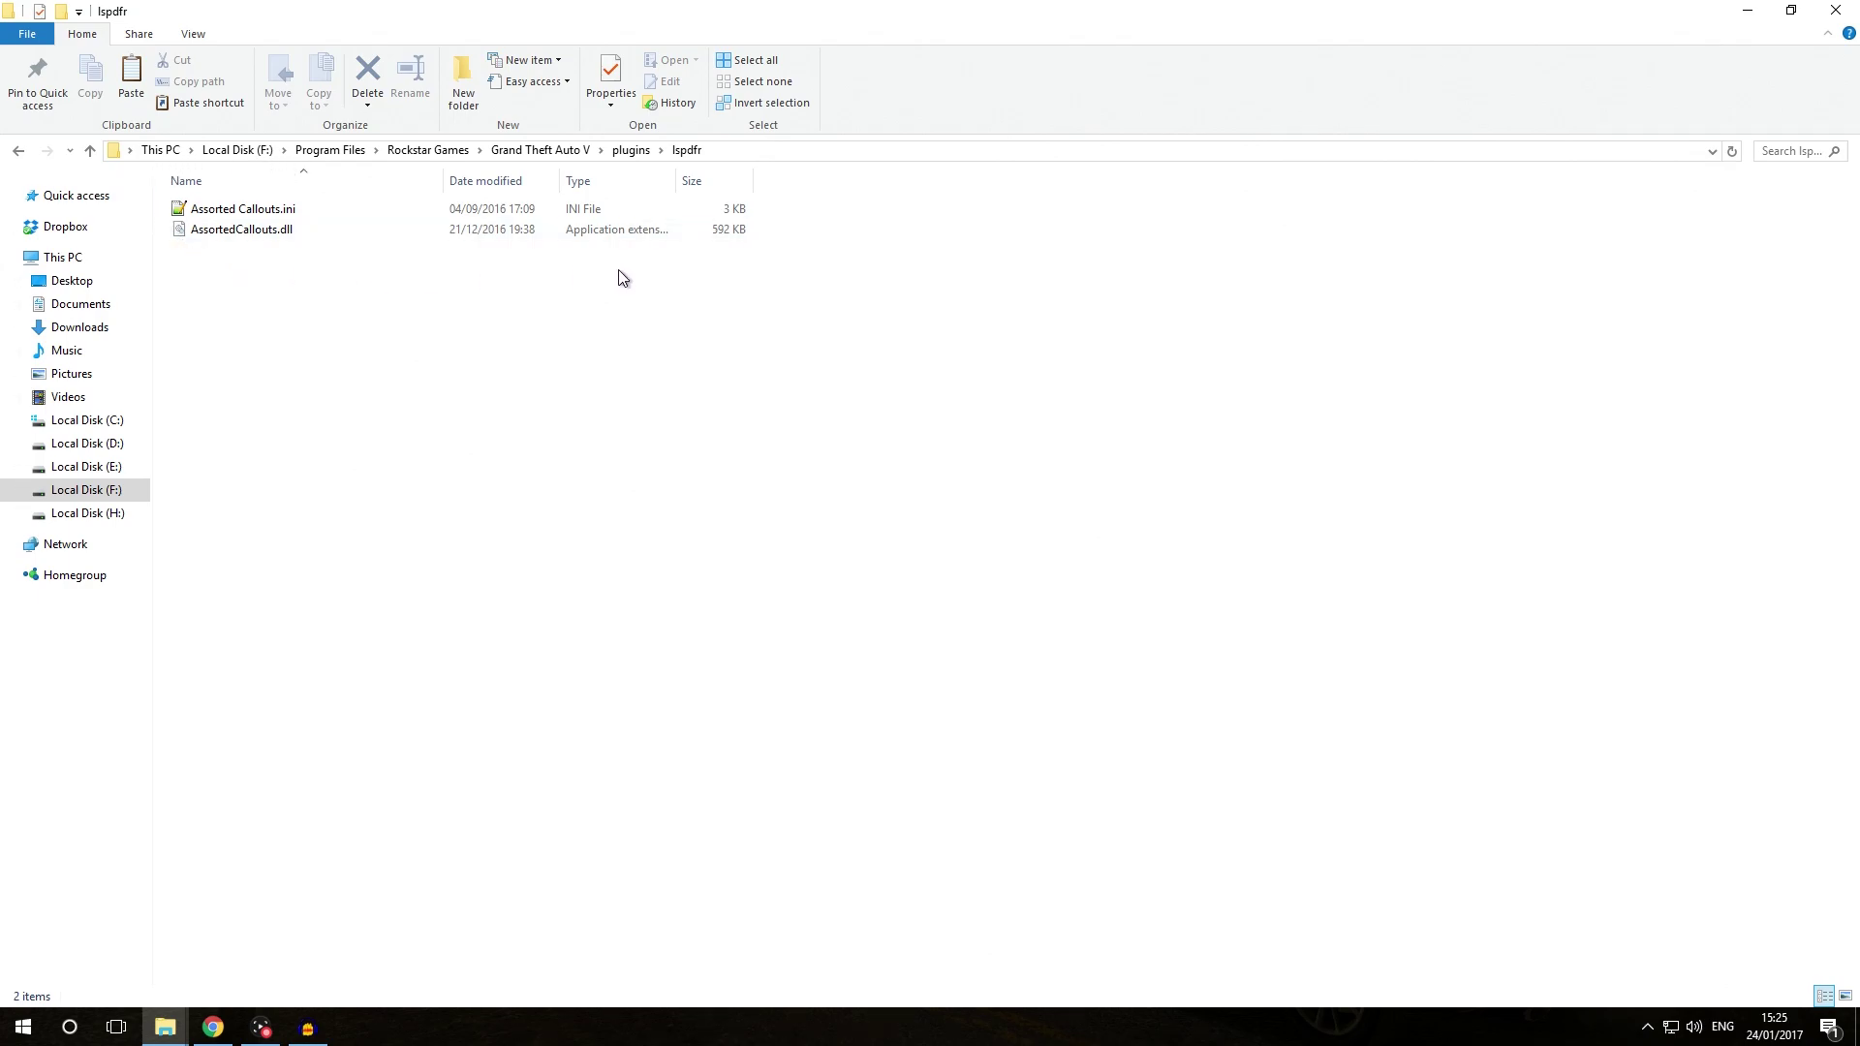
{"action": "left_click", "coordinate": [557, 152]}
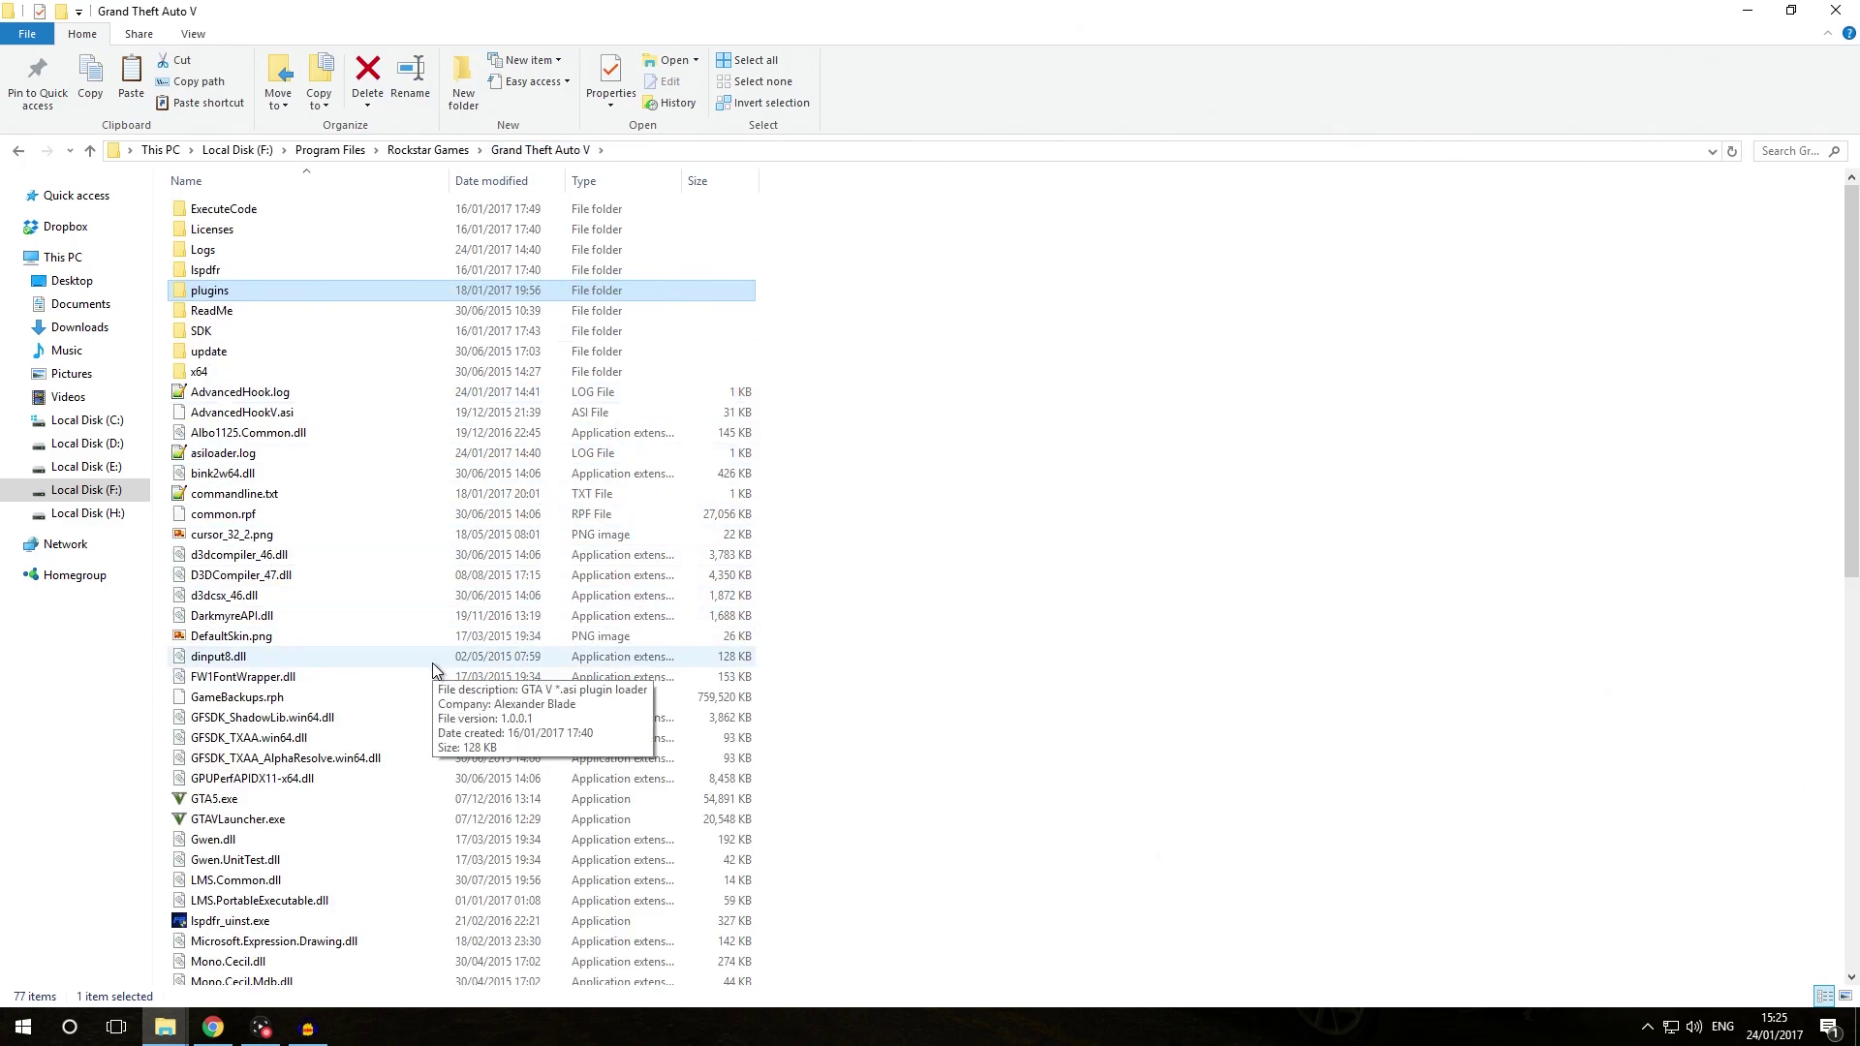
Launch RAGEPluginHook.exe and allow Albo1125.Common.dll and RAGENativeUI.dll to be unblocked
{"action": "scroll", "coordinate": [433, 668], "scroll_direction": "down", "scroll_amount": 8}
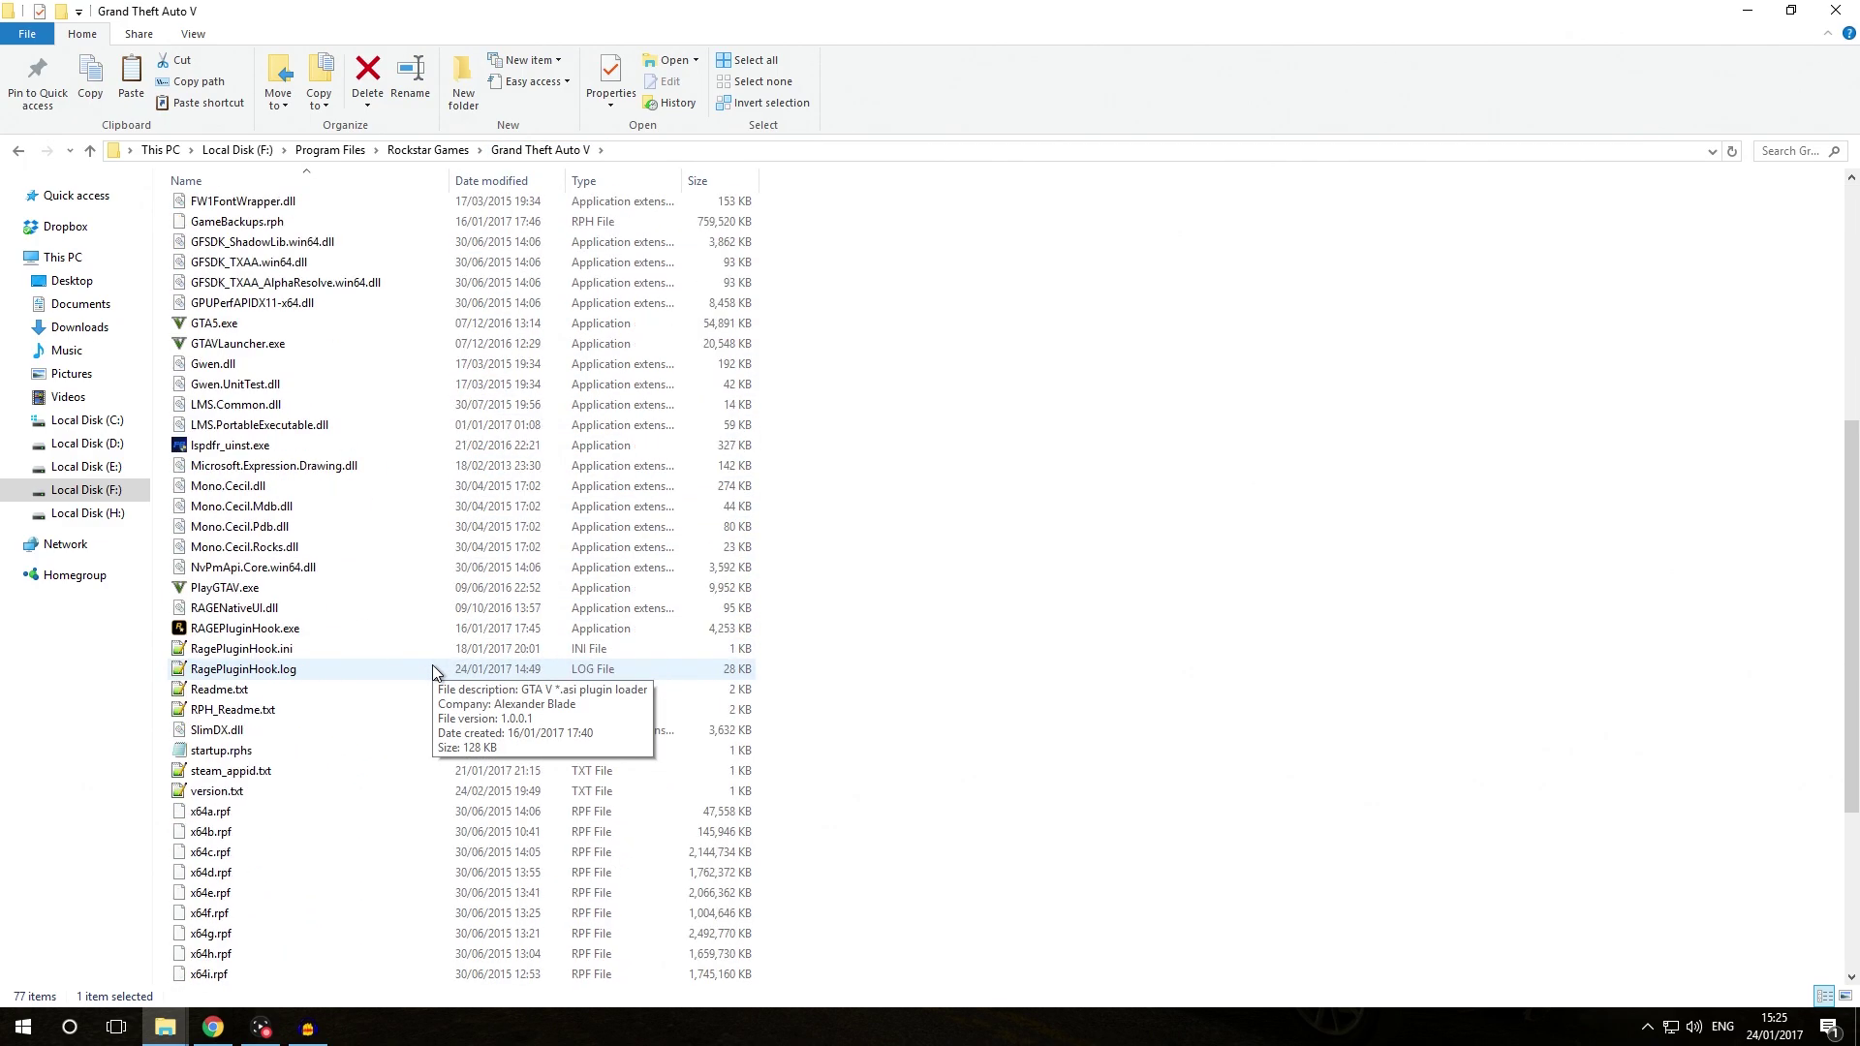
{"action": "double_click", "coordinate": [306, 630]}
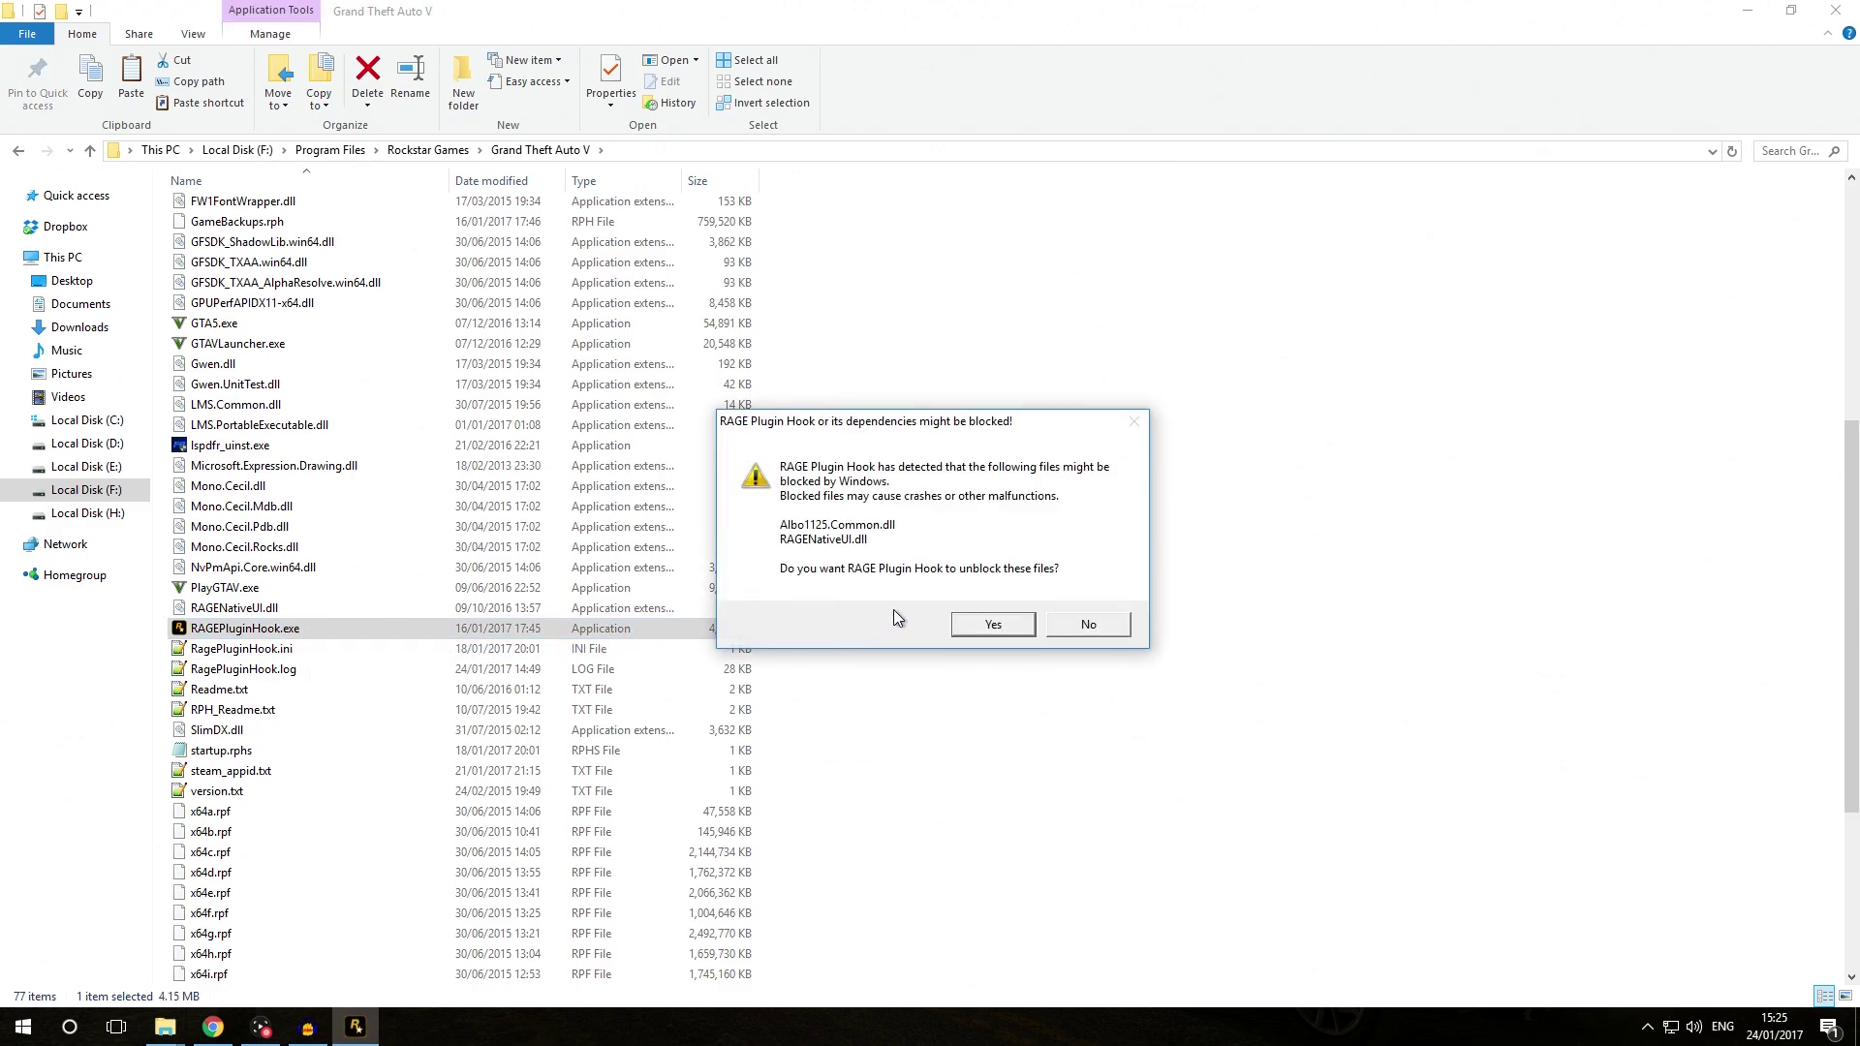
{"action": "left_click", "coordinate": [994, 626]}
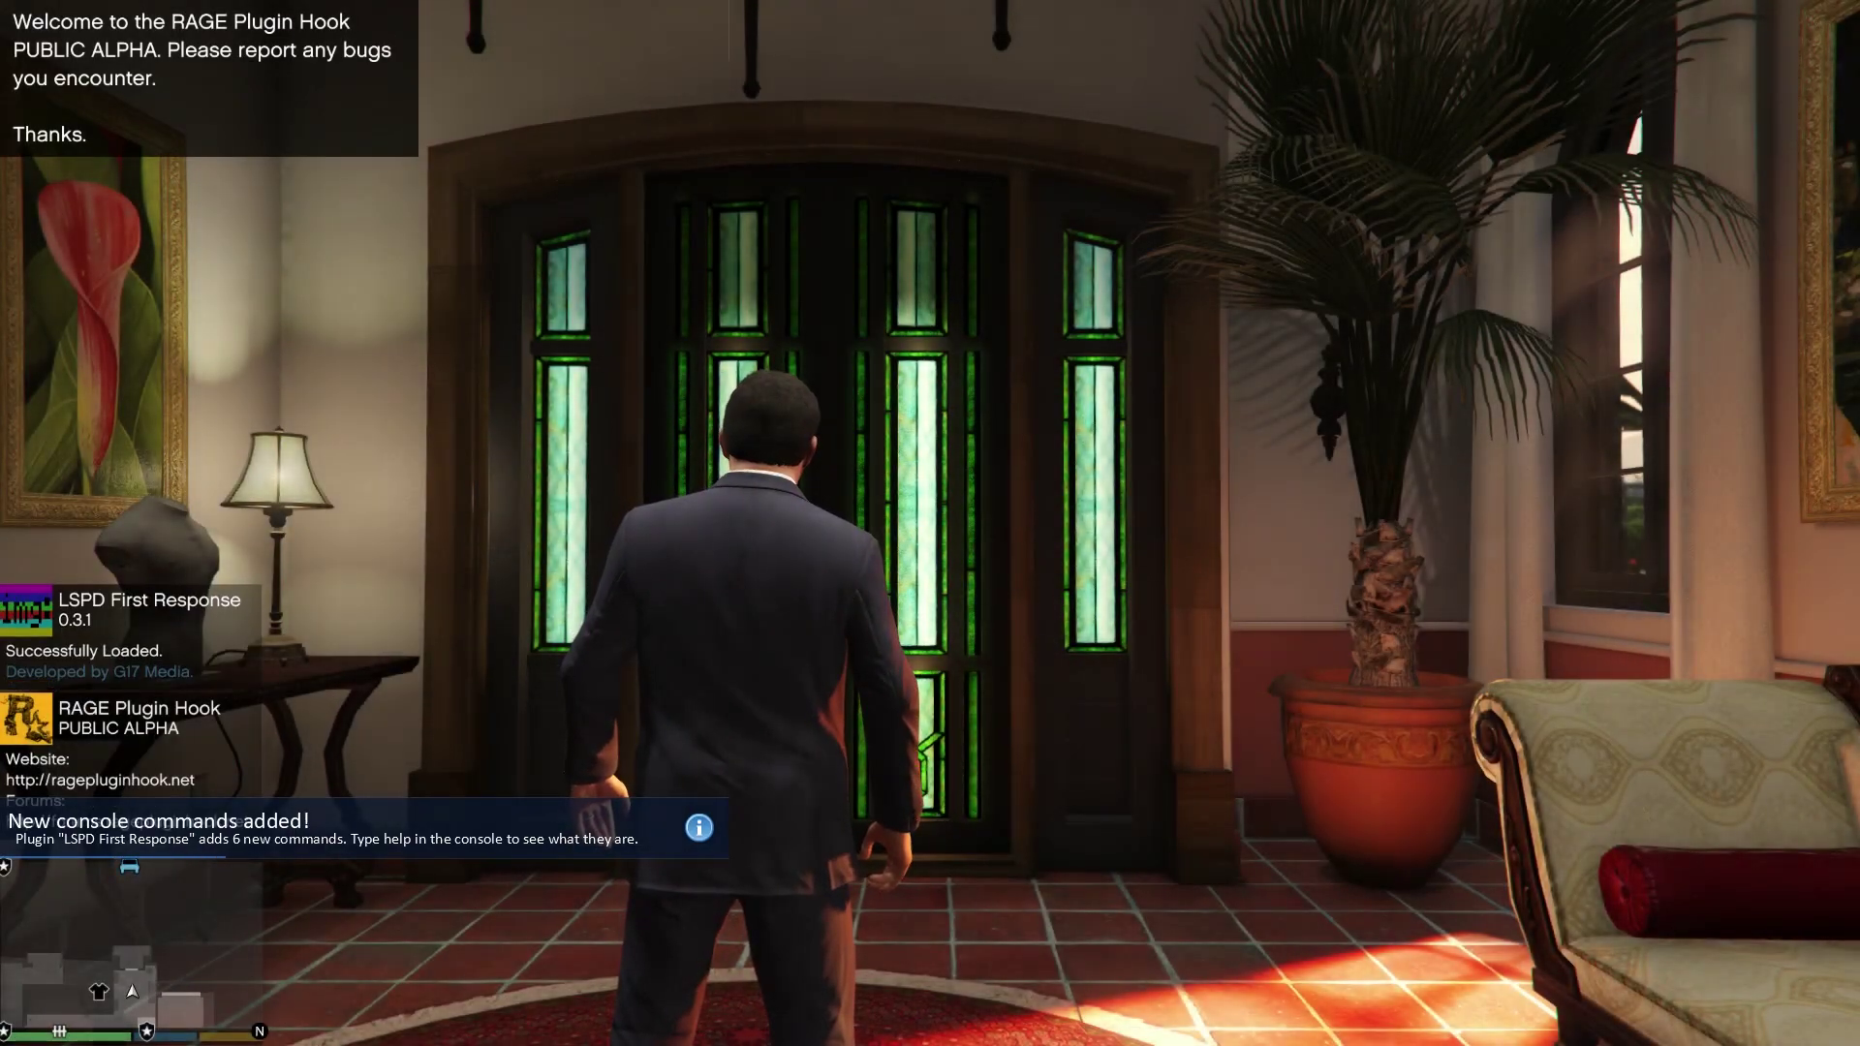
Walk the character out the front doors onto the driveway and open the RAGE console with F4
{"action": "key", "text": "w"}
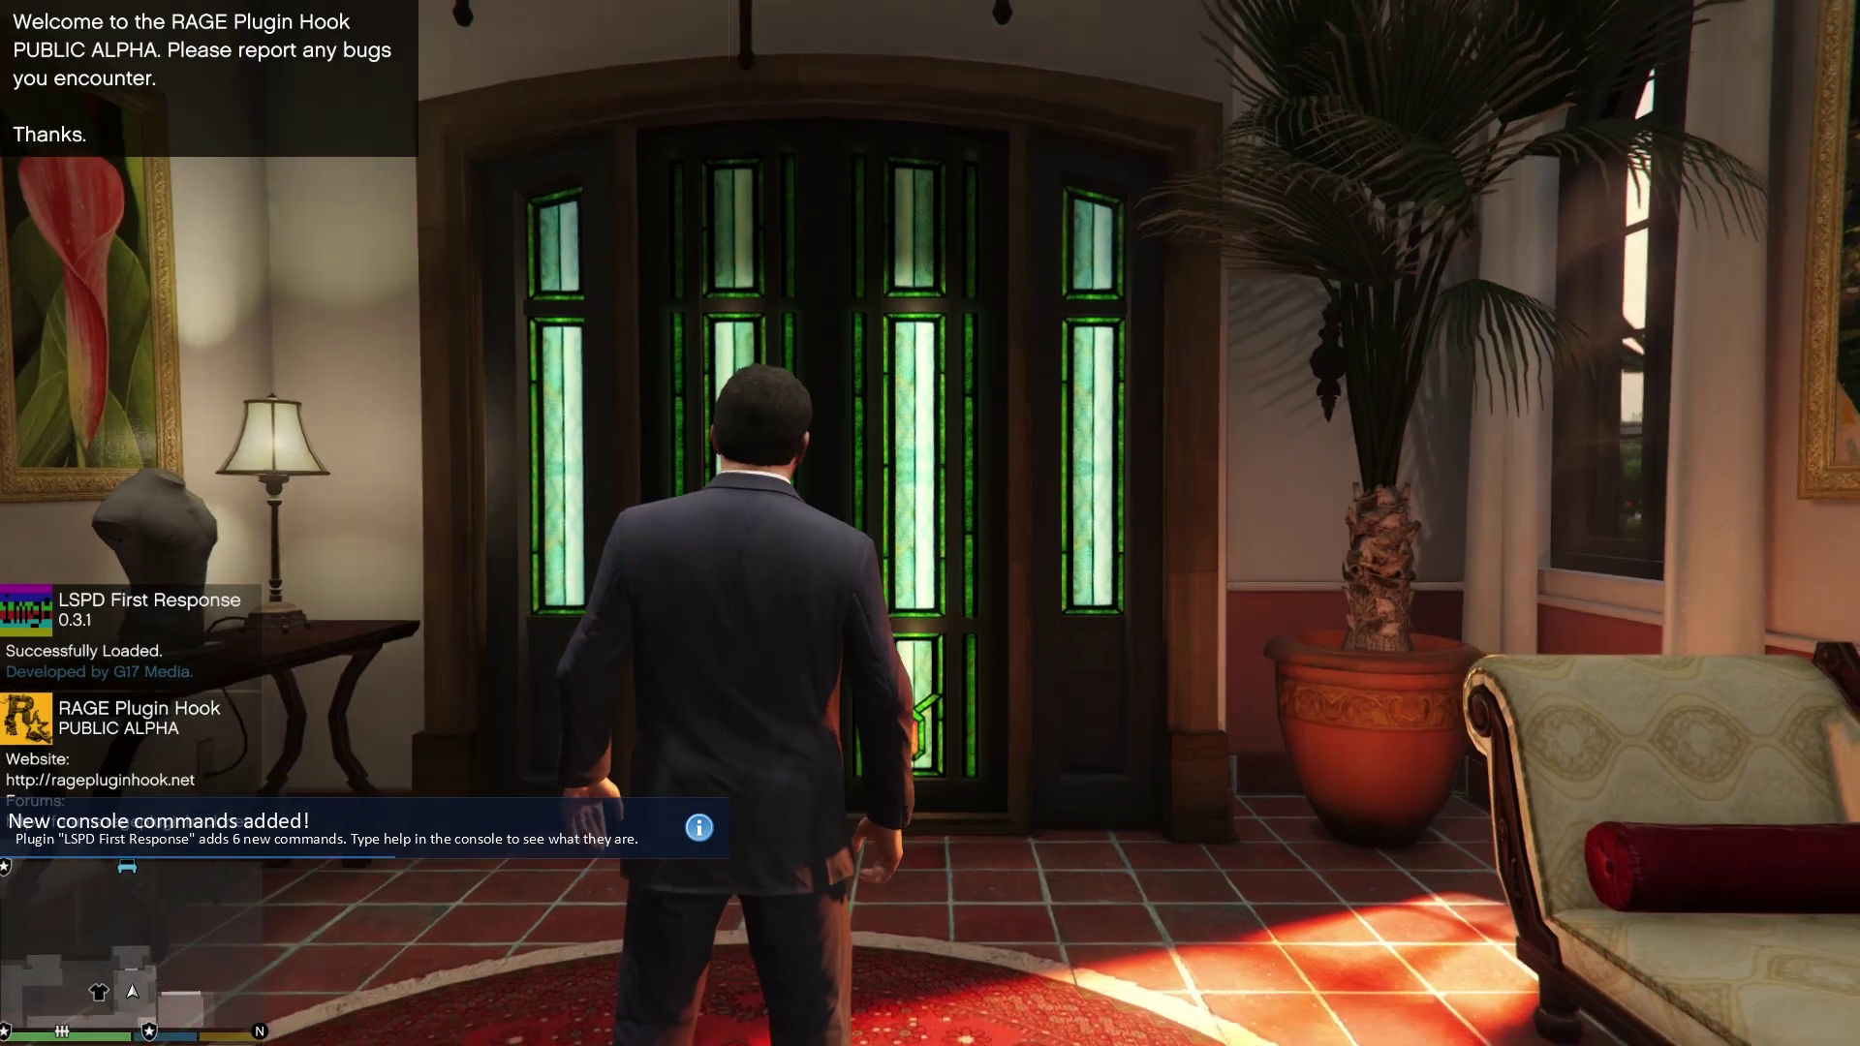
{"action": "key", "text": "w"}
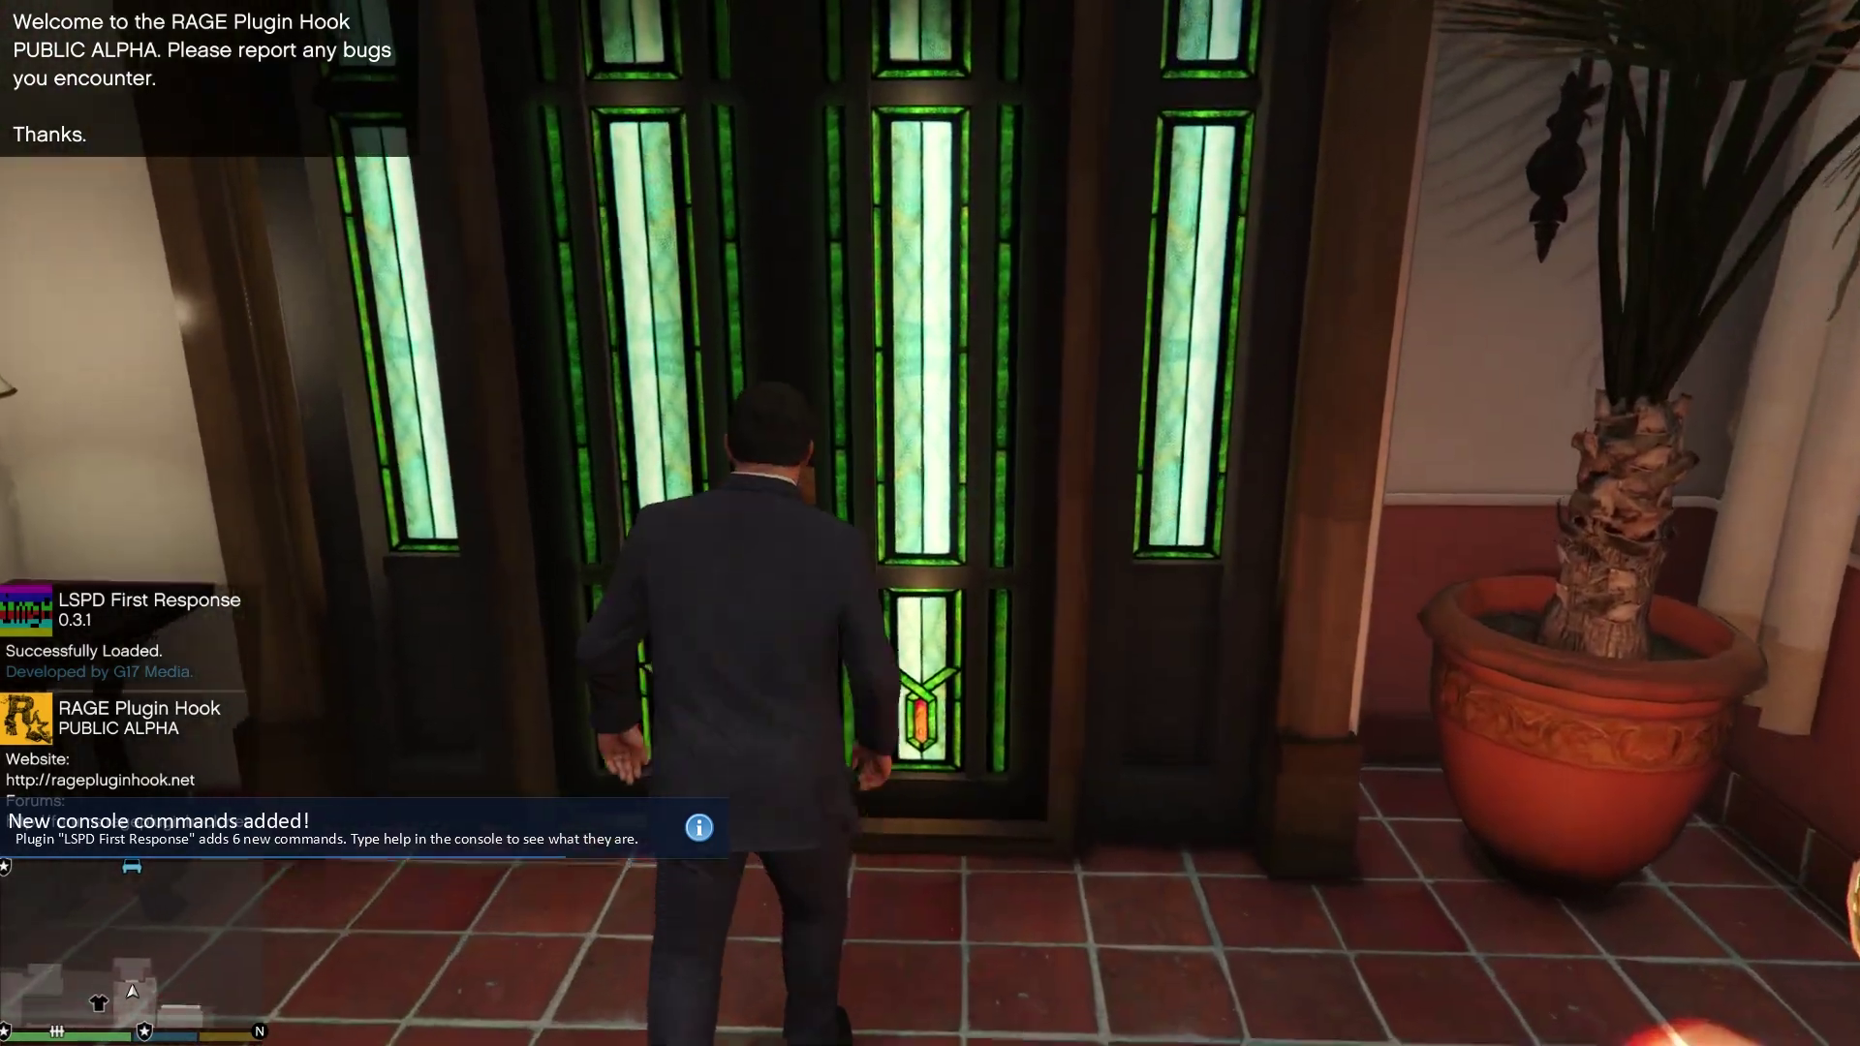
{"action": "key", "text": "w"}
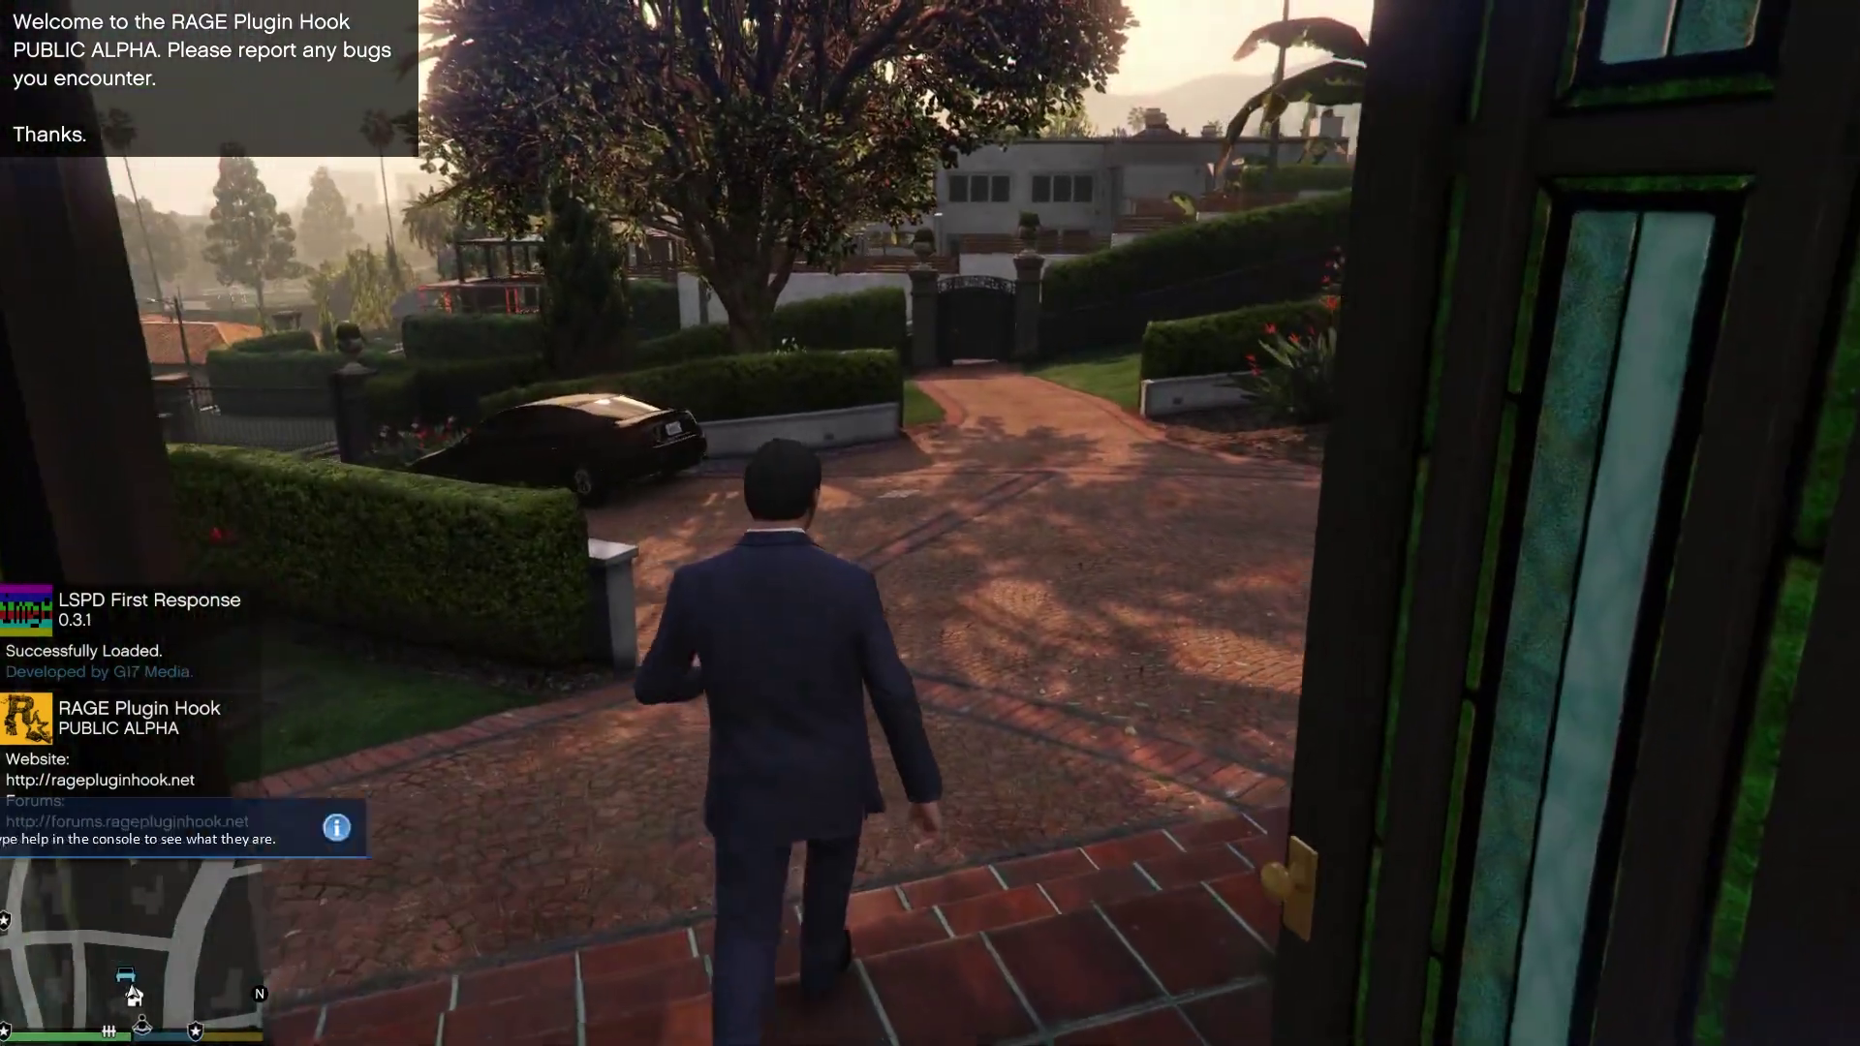
{"action": "key", "text": "w"}
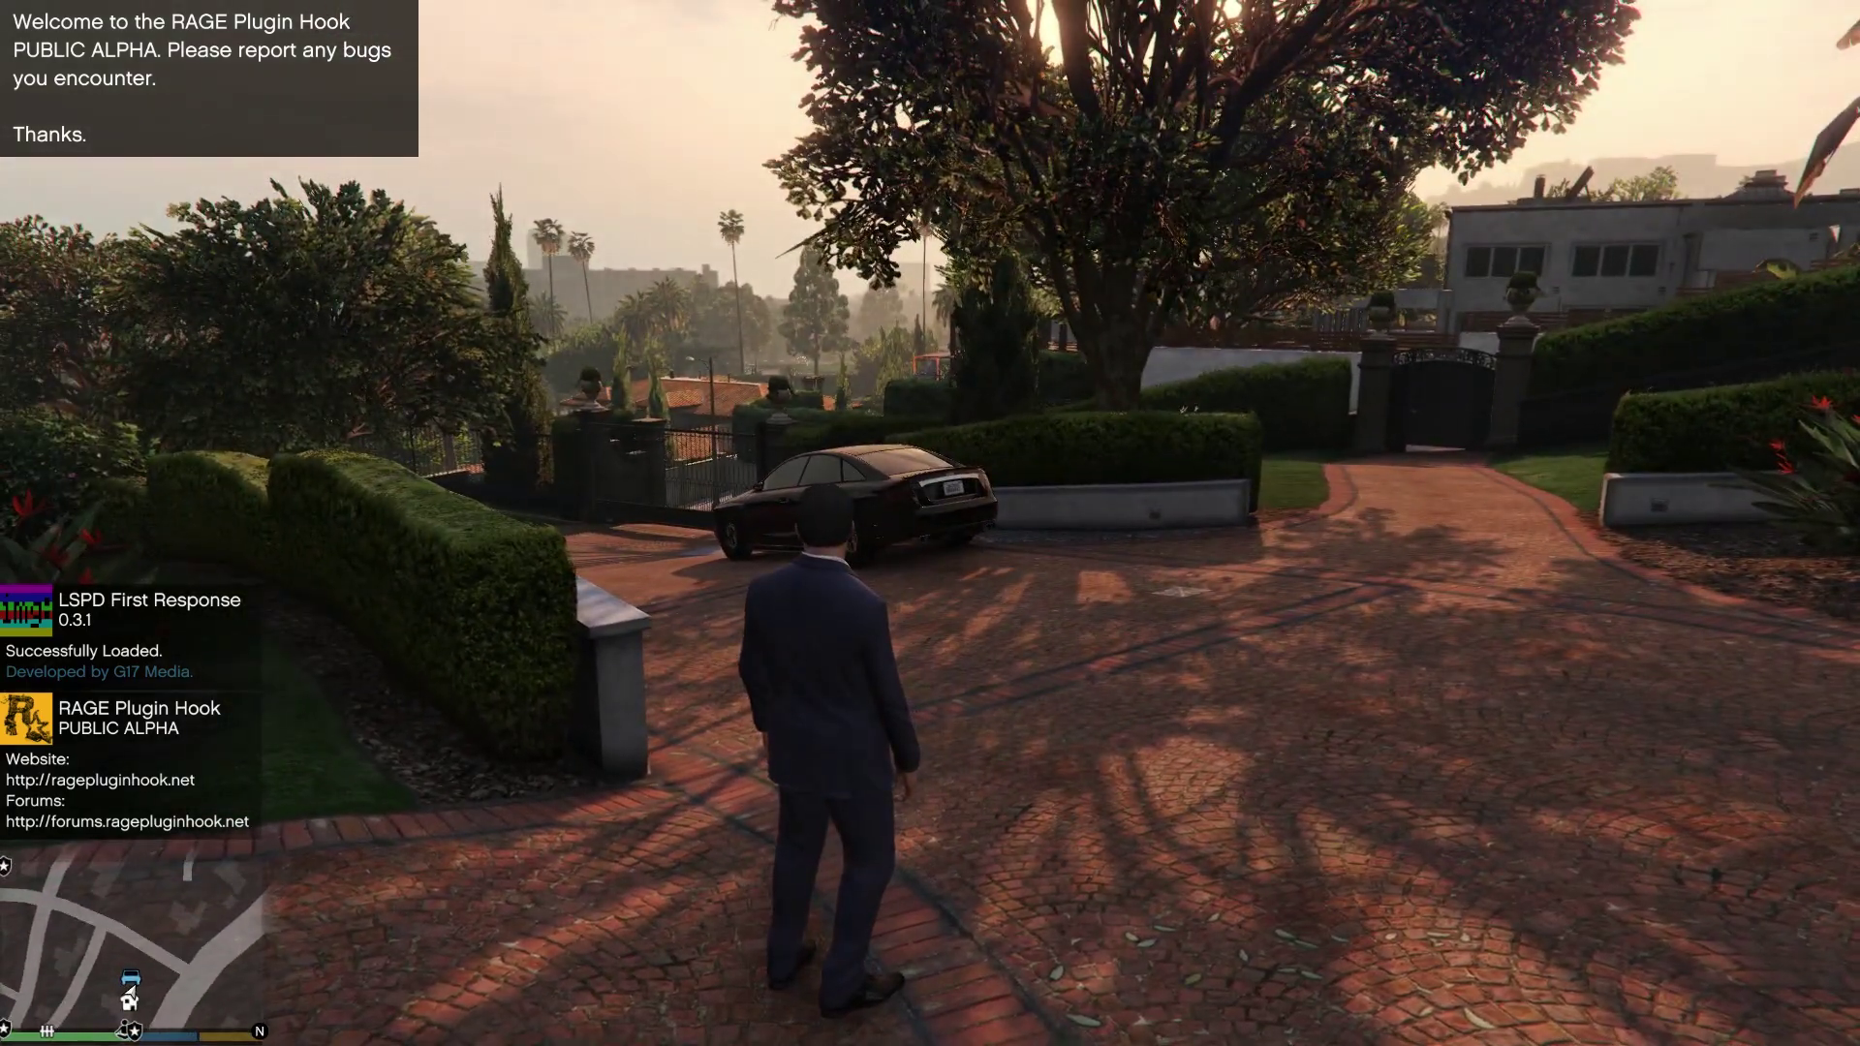
{"action": "key", "text": "F4"}
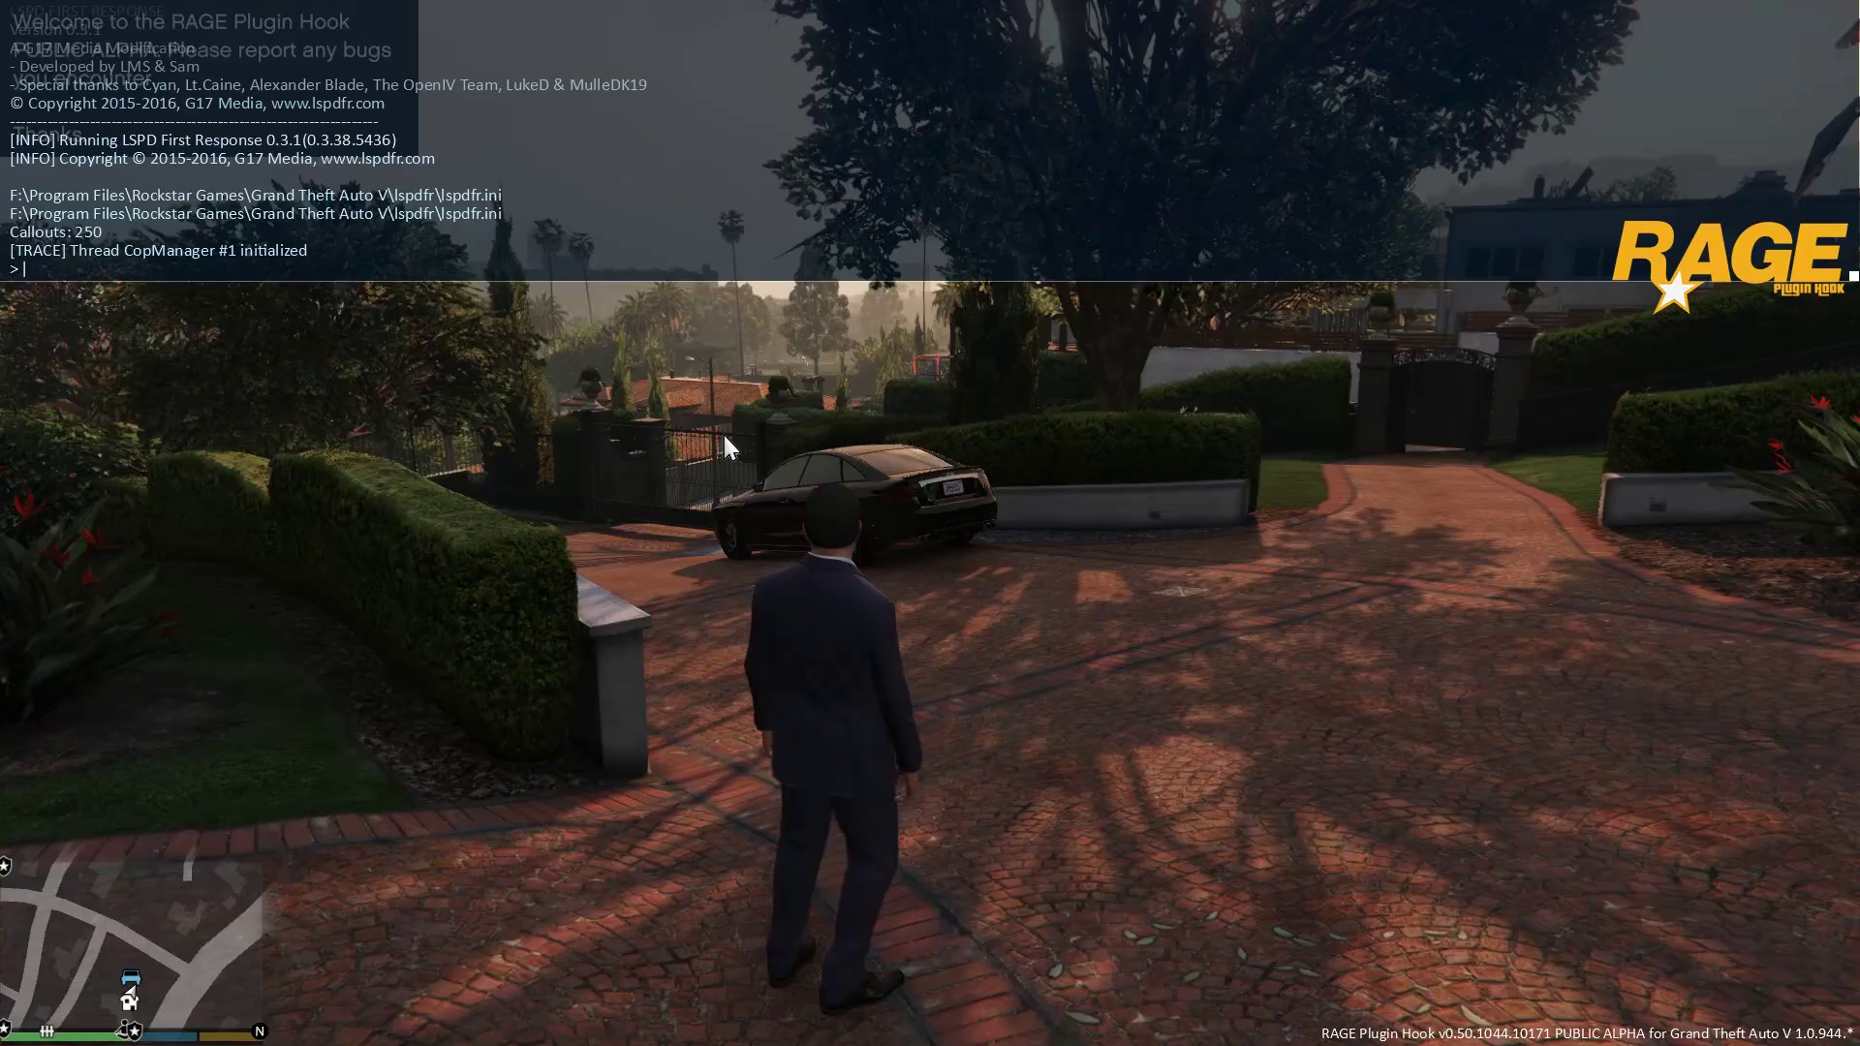
Run ForceDuty in the console to go on duty, close it, and walk toward the car
{"action": "type", "text": "for"}
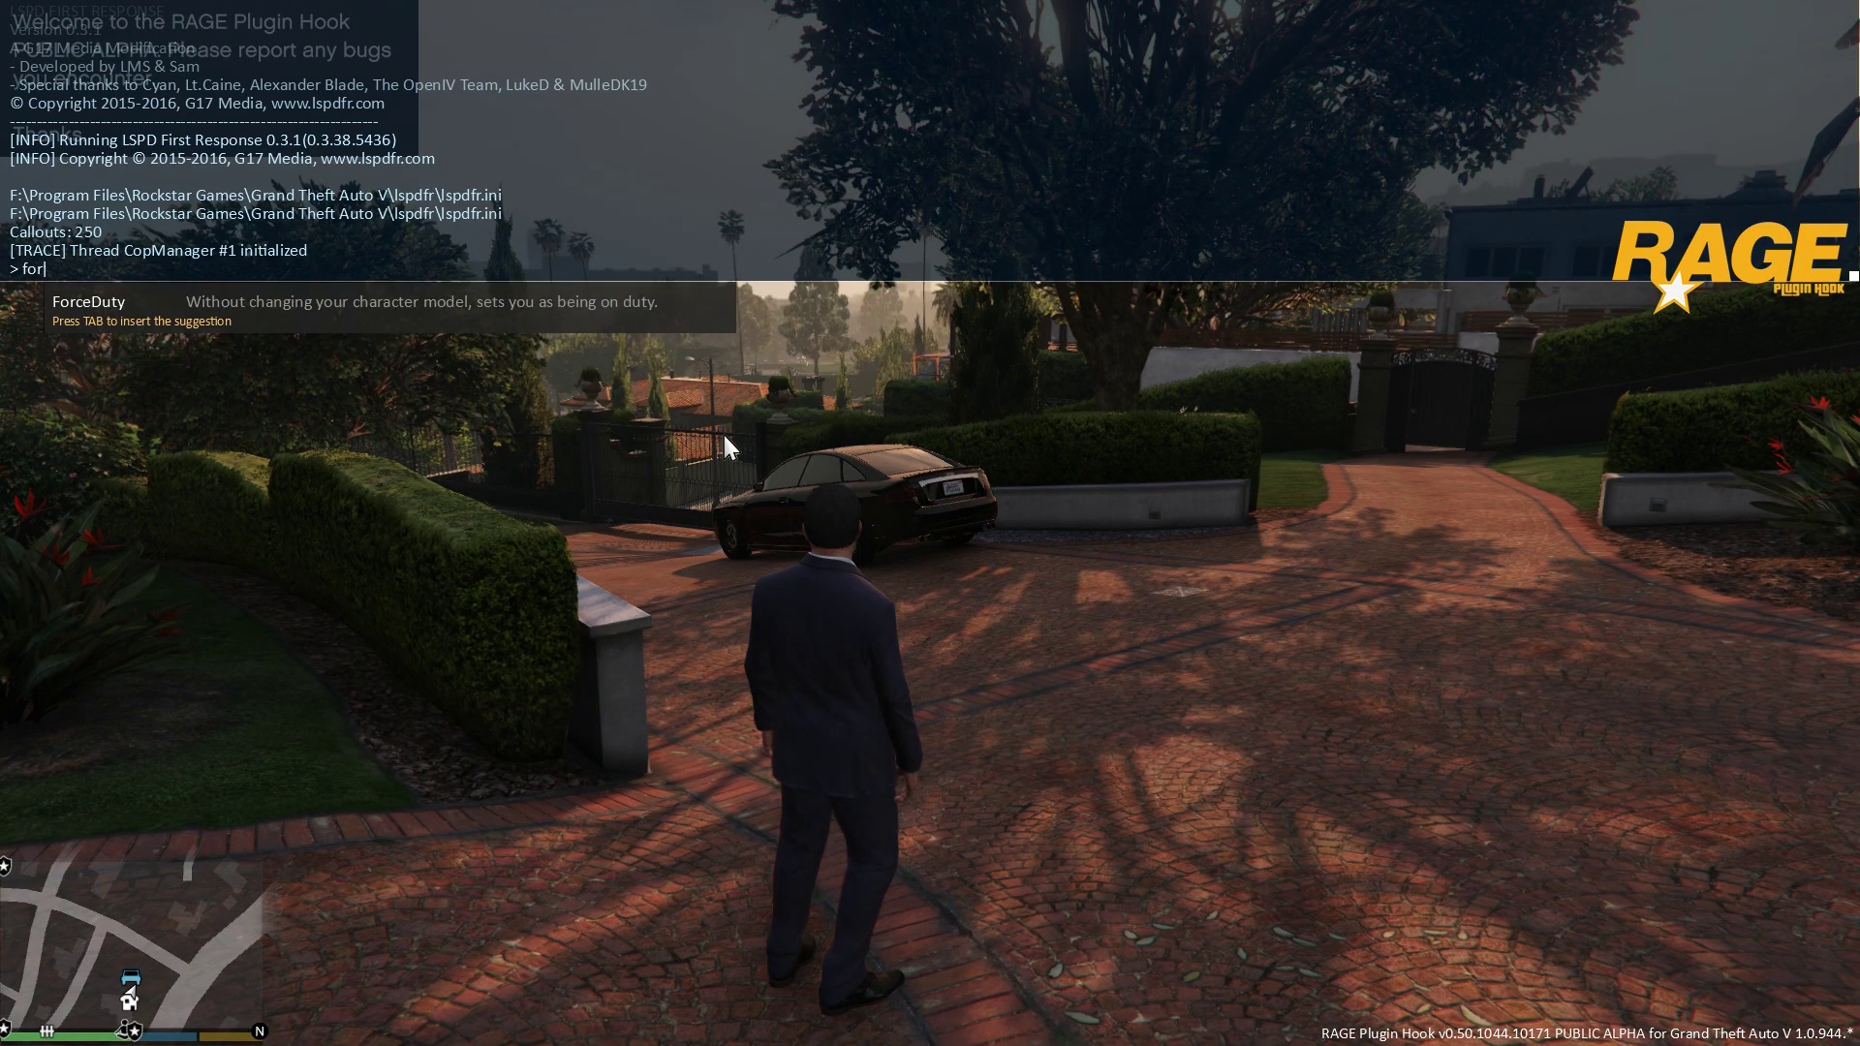
{"action": "key", "text": "Tab"}
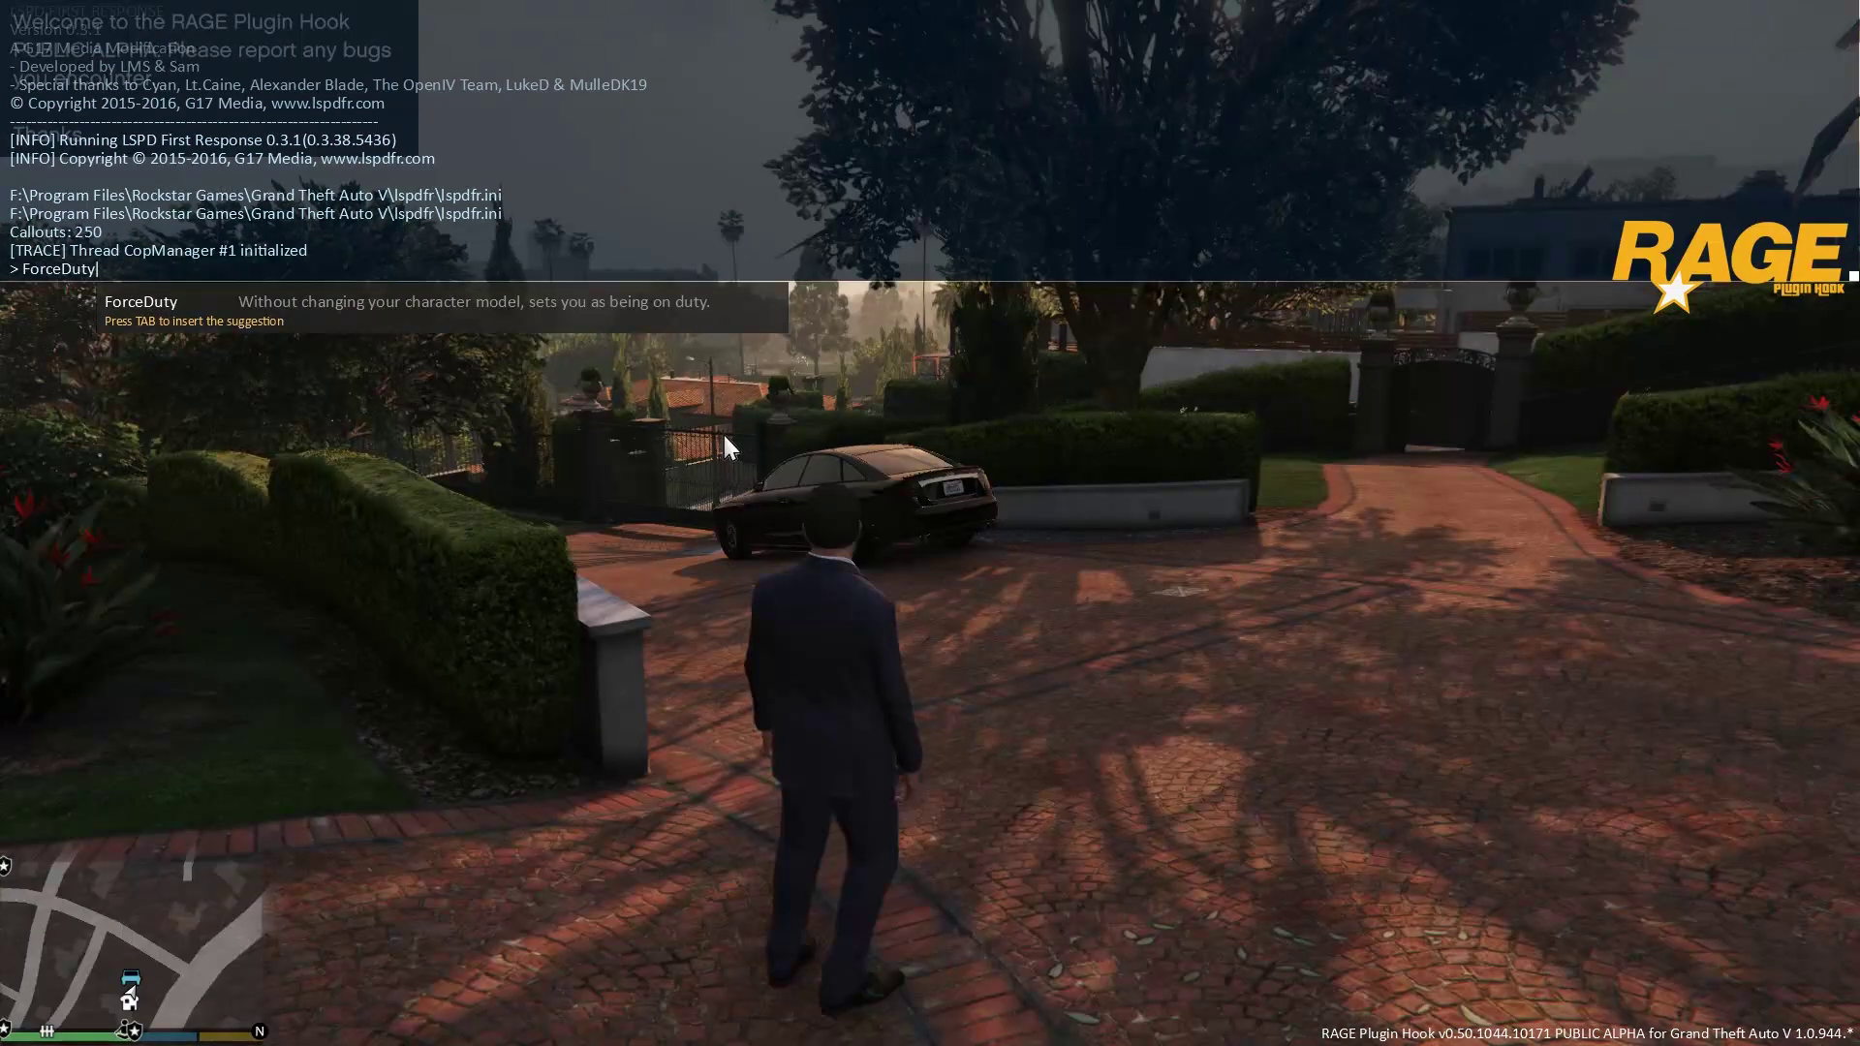
{"action": "key", "text": "Return"}
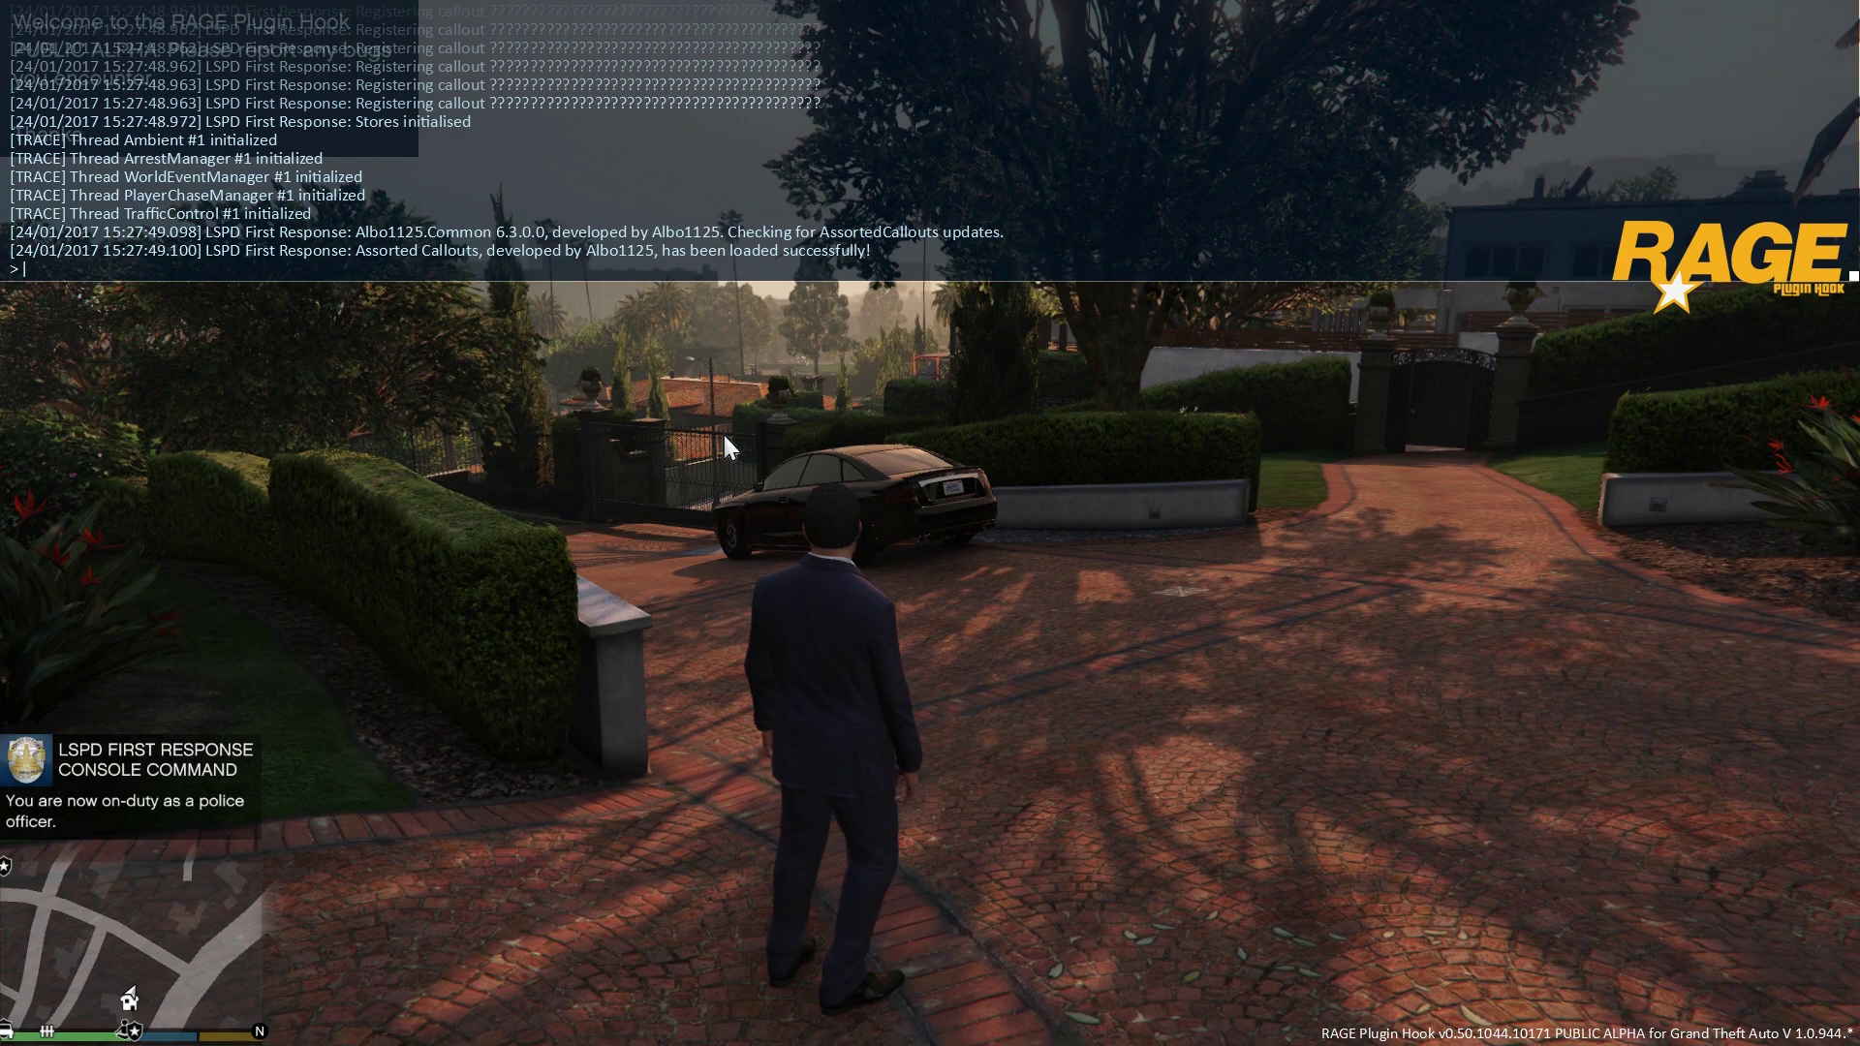
{"action": "key", "text": "F4"}
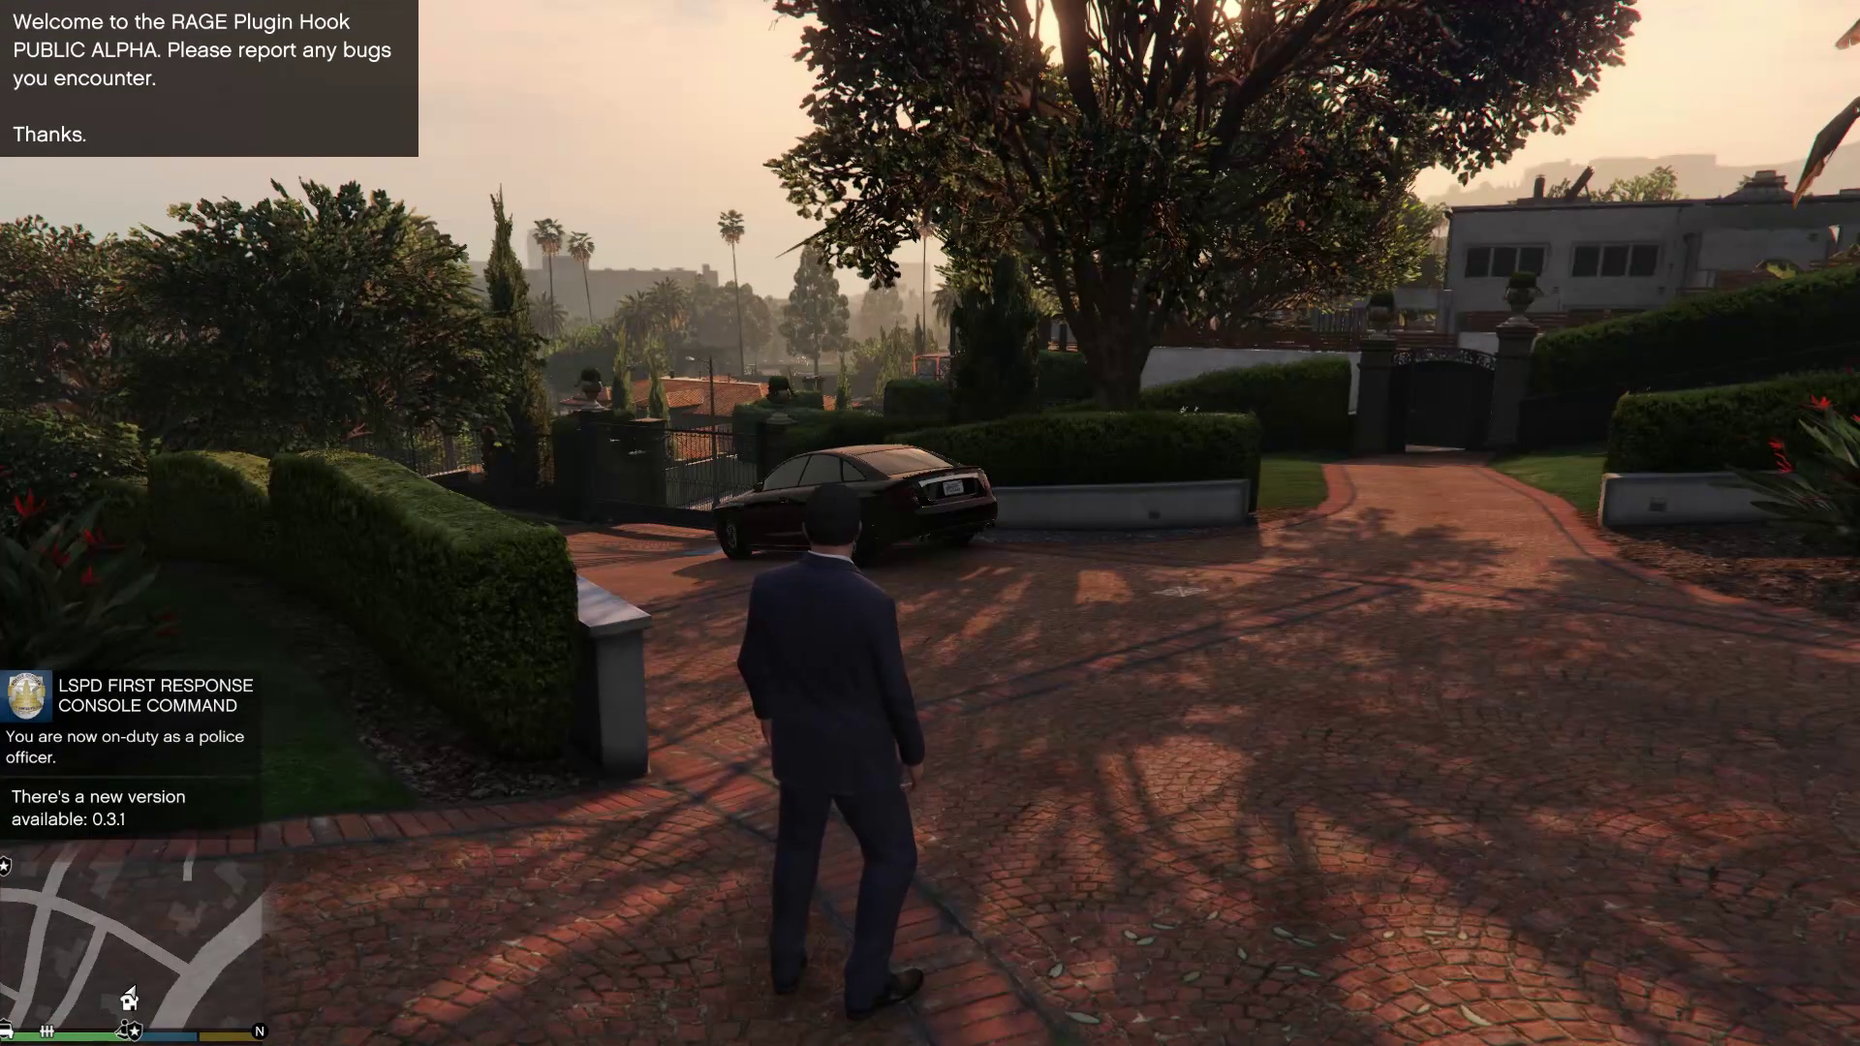
{"action": "key", "text": "w"}
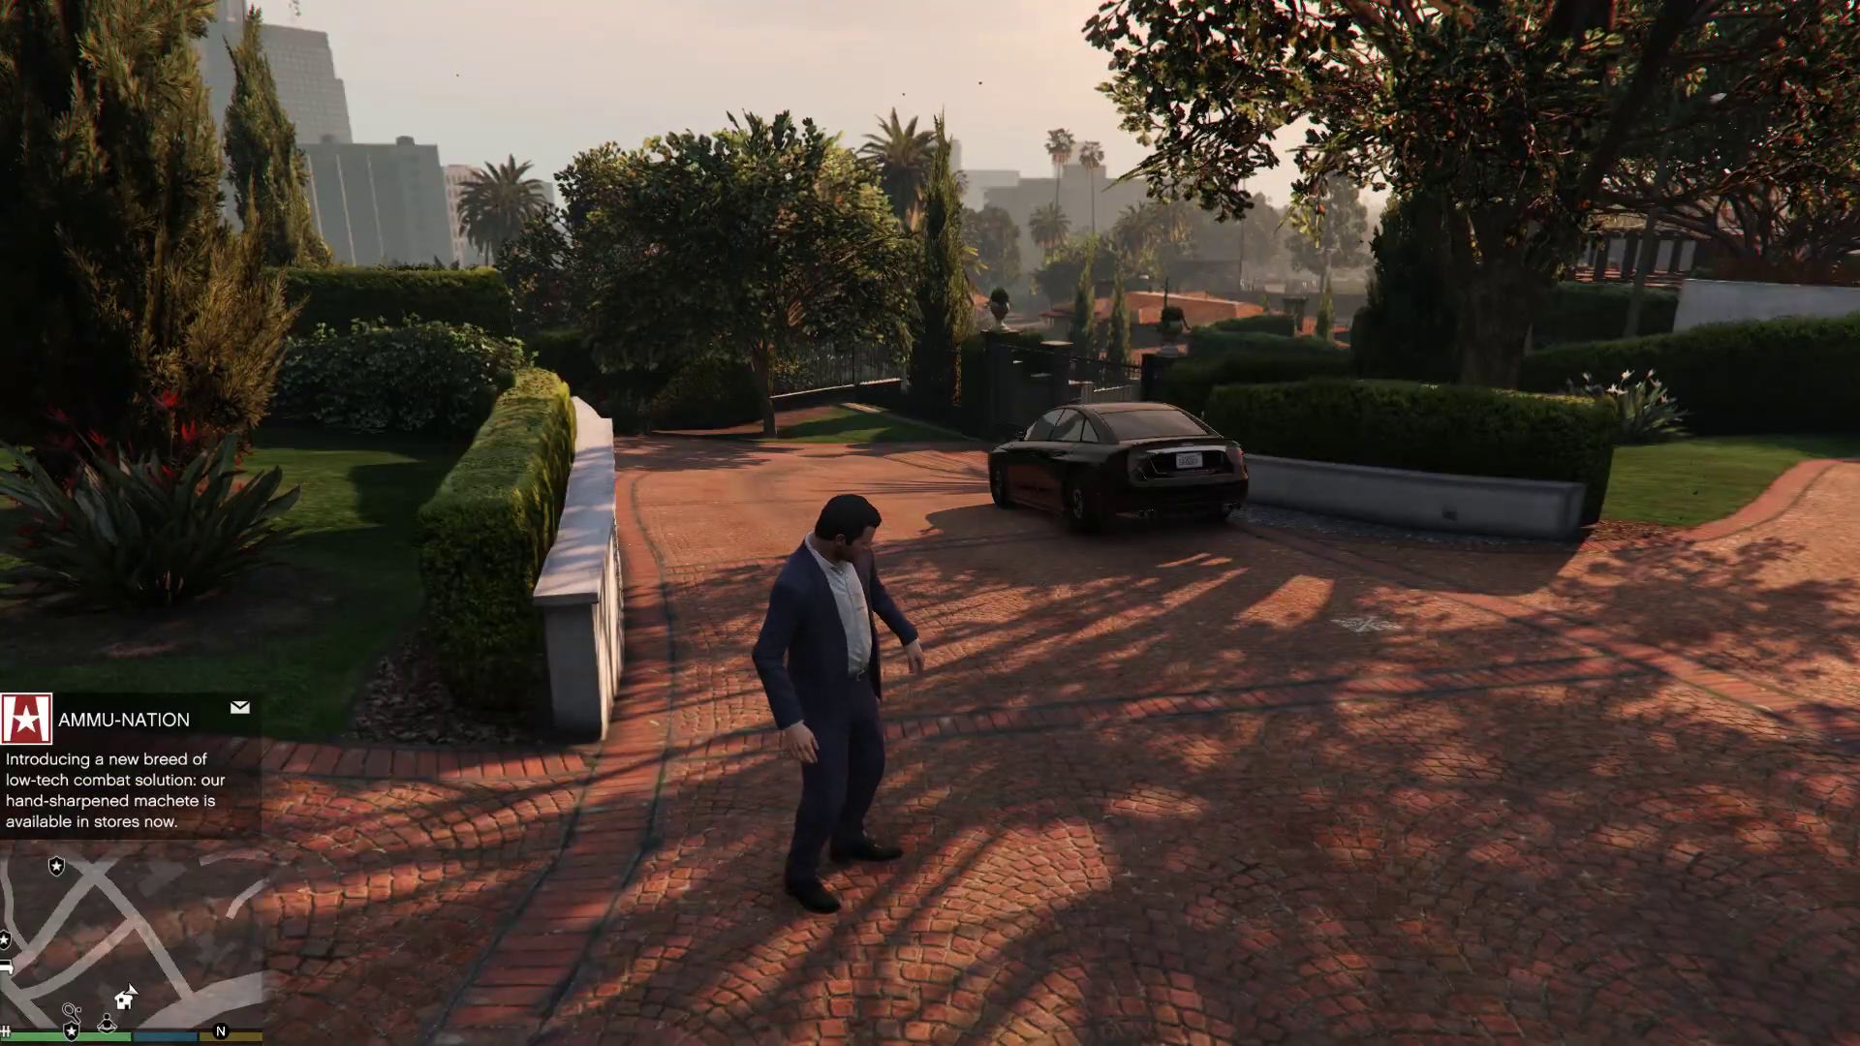
{"action": "key", "text": "w"}
{"action": "key", "text": "w"}
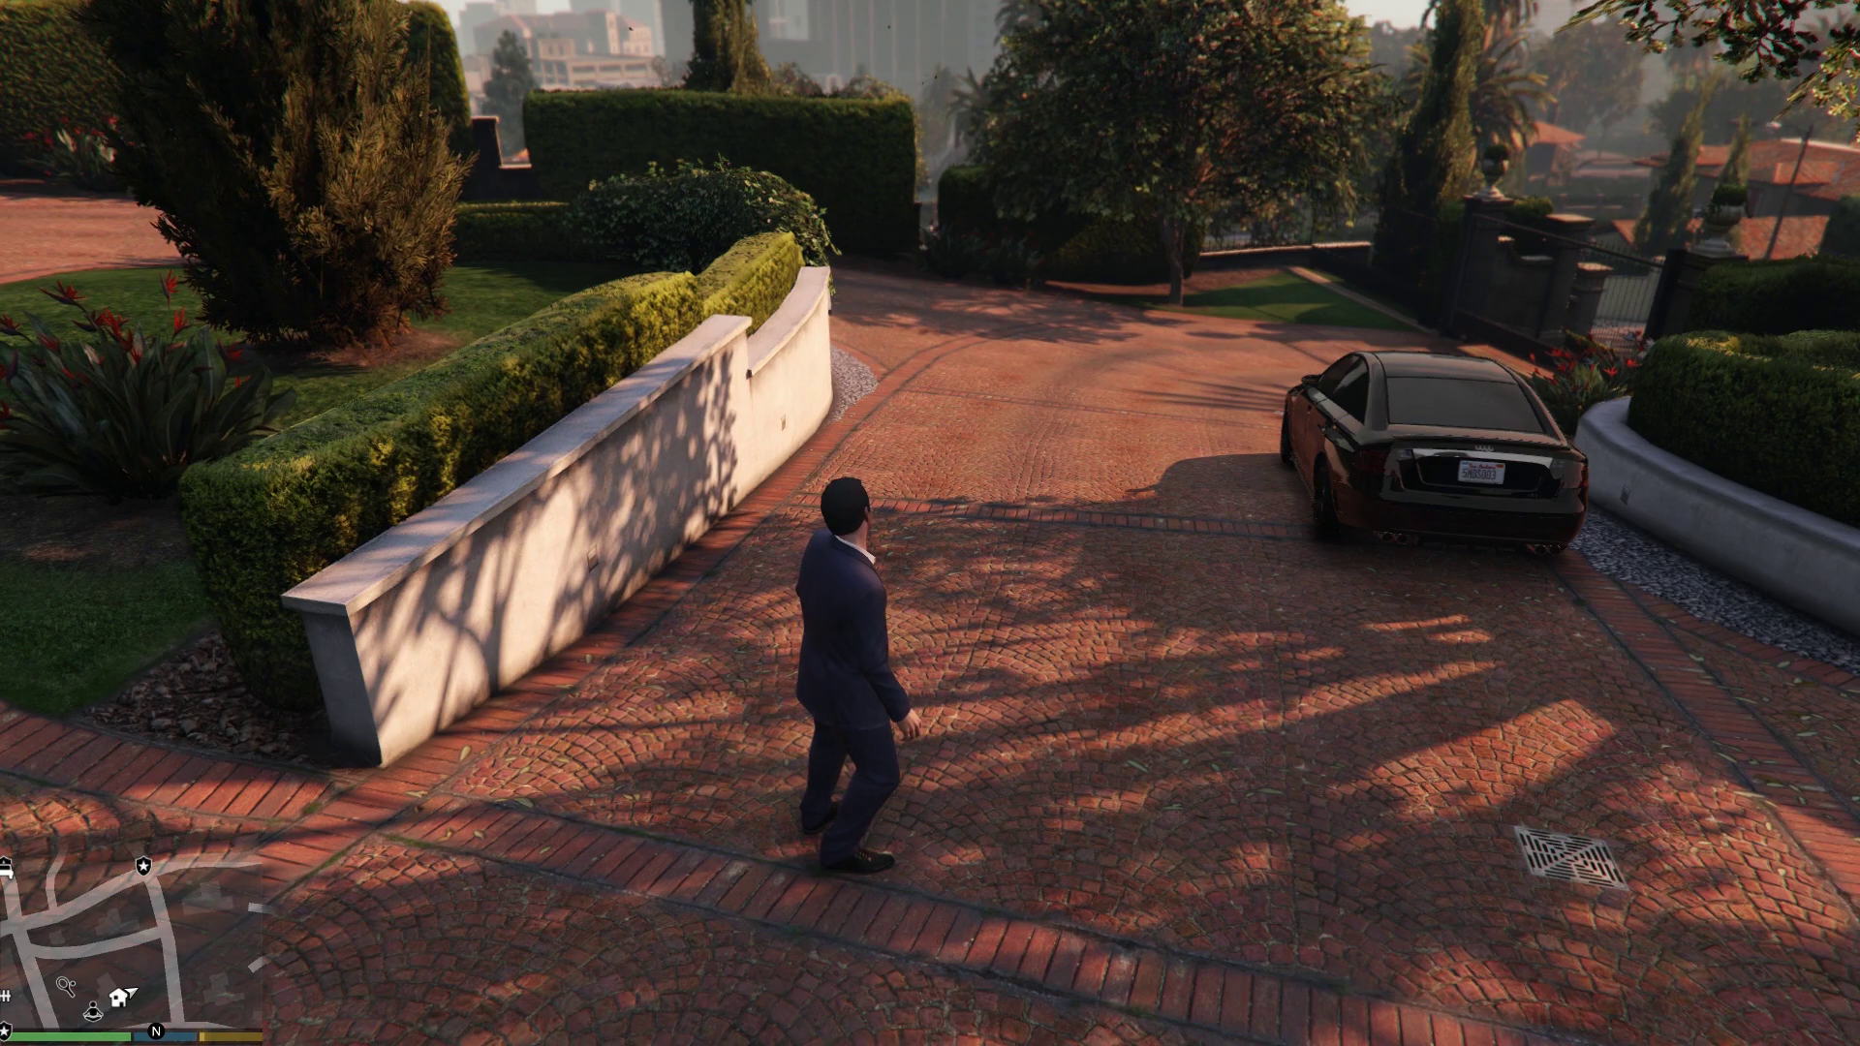
Unload LSPD First Response.dll with the RAGE console's UnloadPlugin command, then close the console
{"action": "key", "text": "F4"}
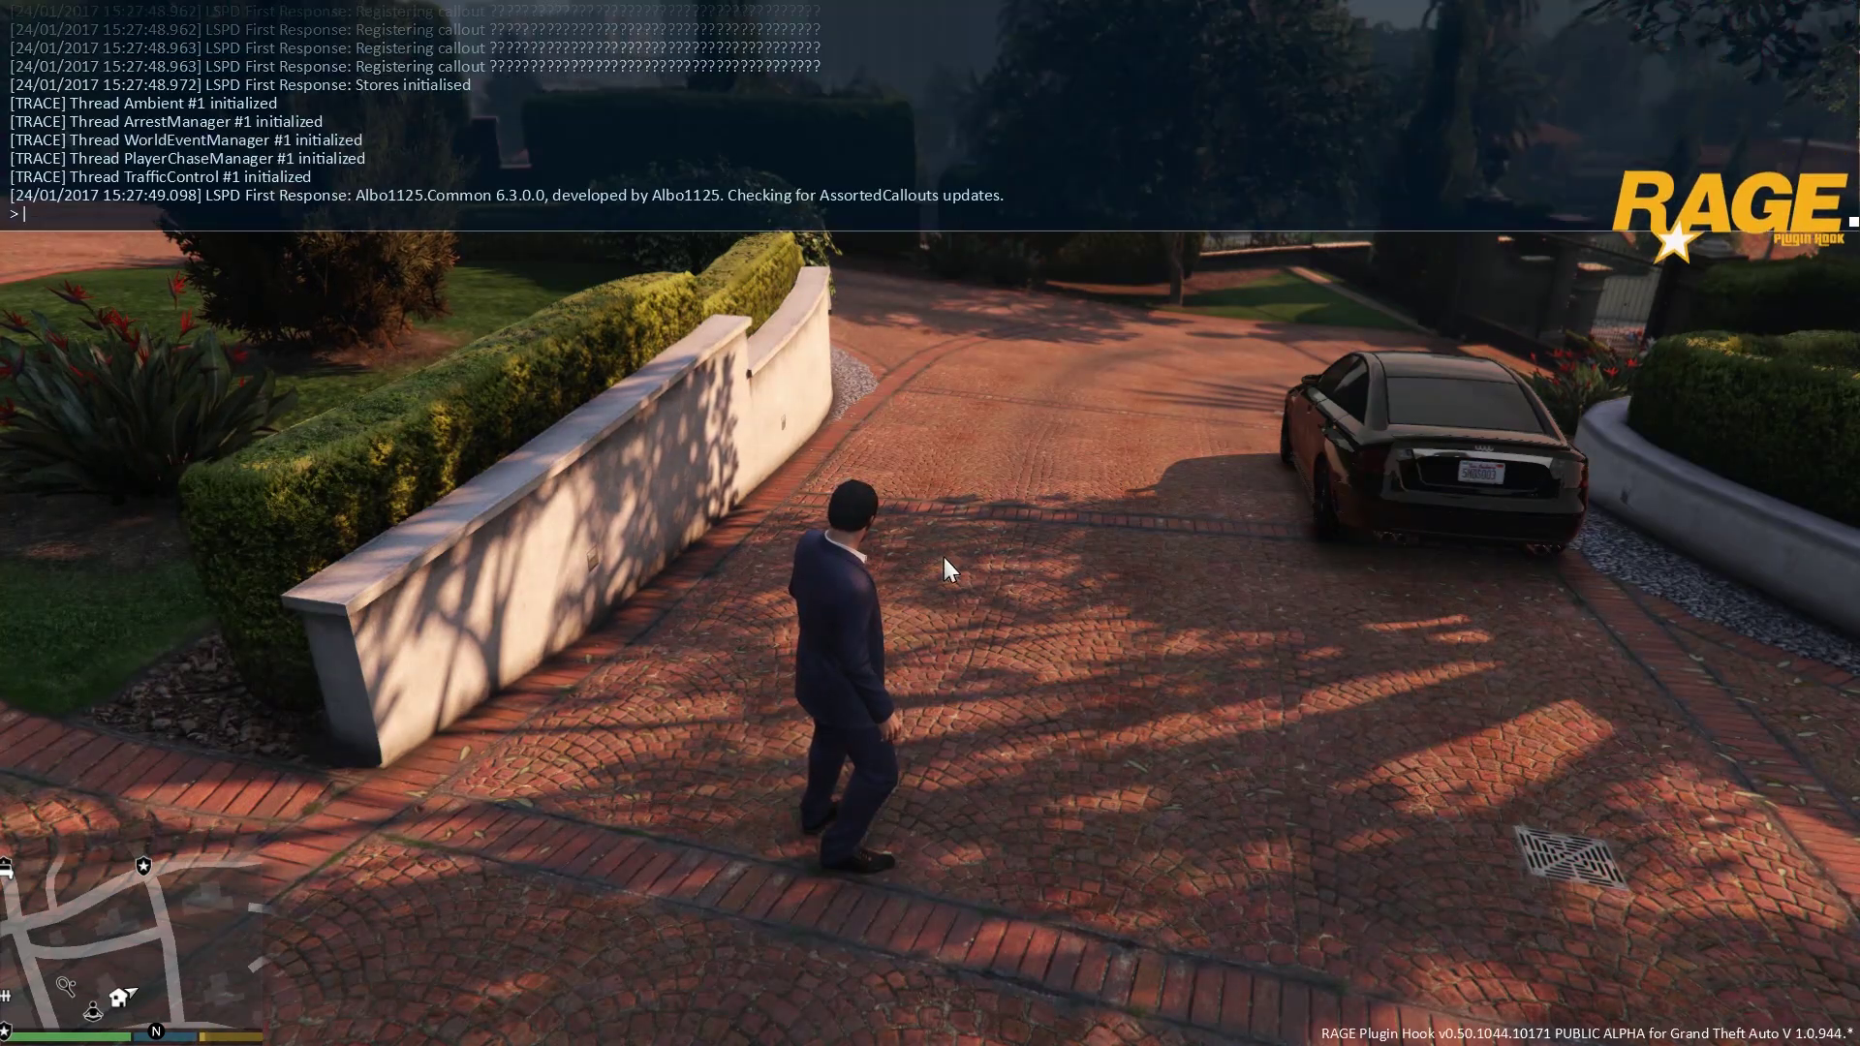
{"action": "type", "text": "unl"}
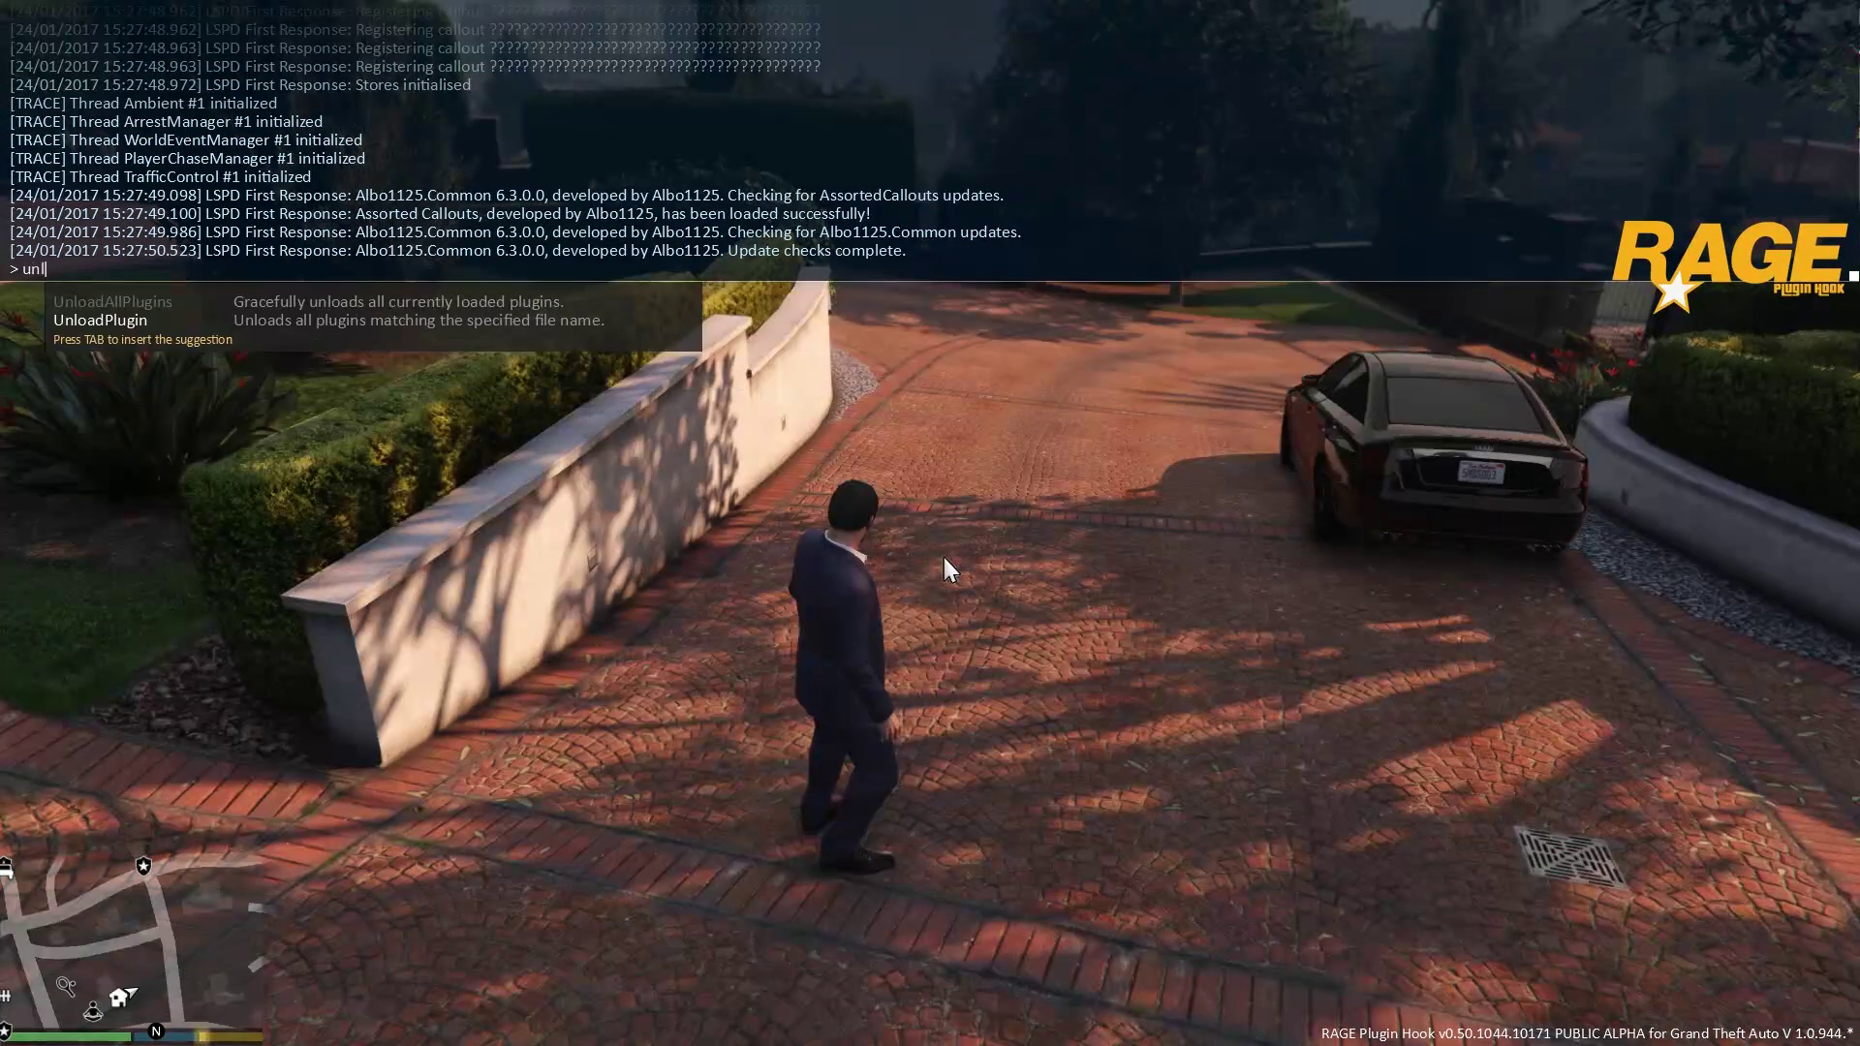
{"action": "key", "text": "Tab"}
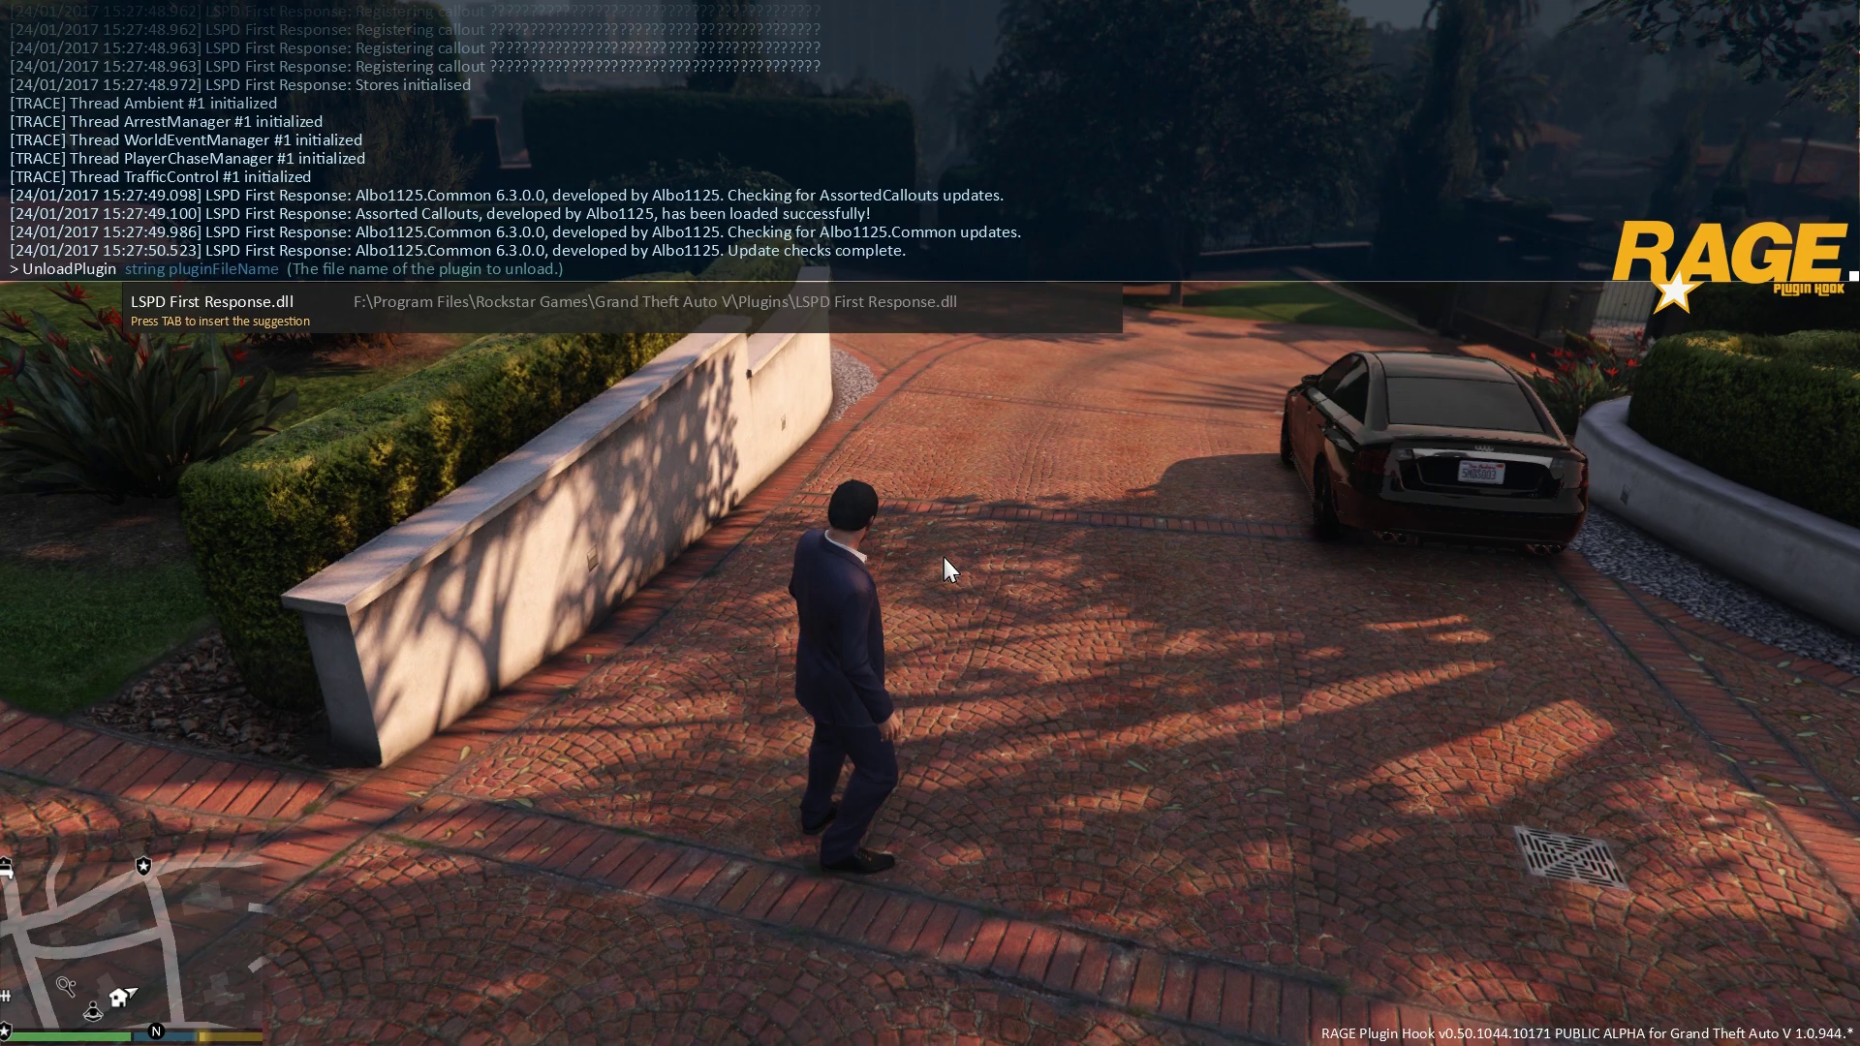
{"action": "key", "text": "Tab"}
{"action": "key", "text": "Return"}
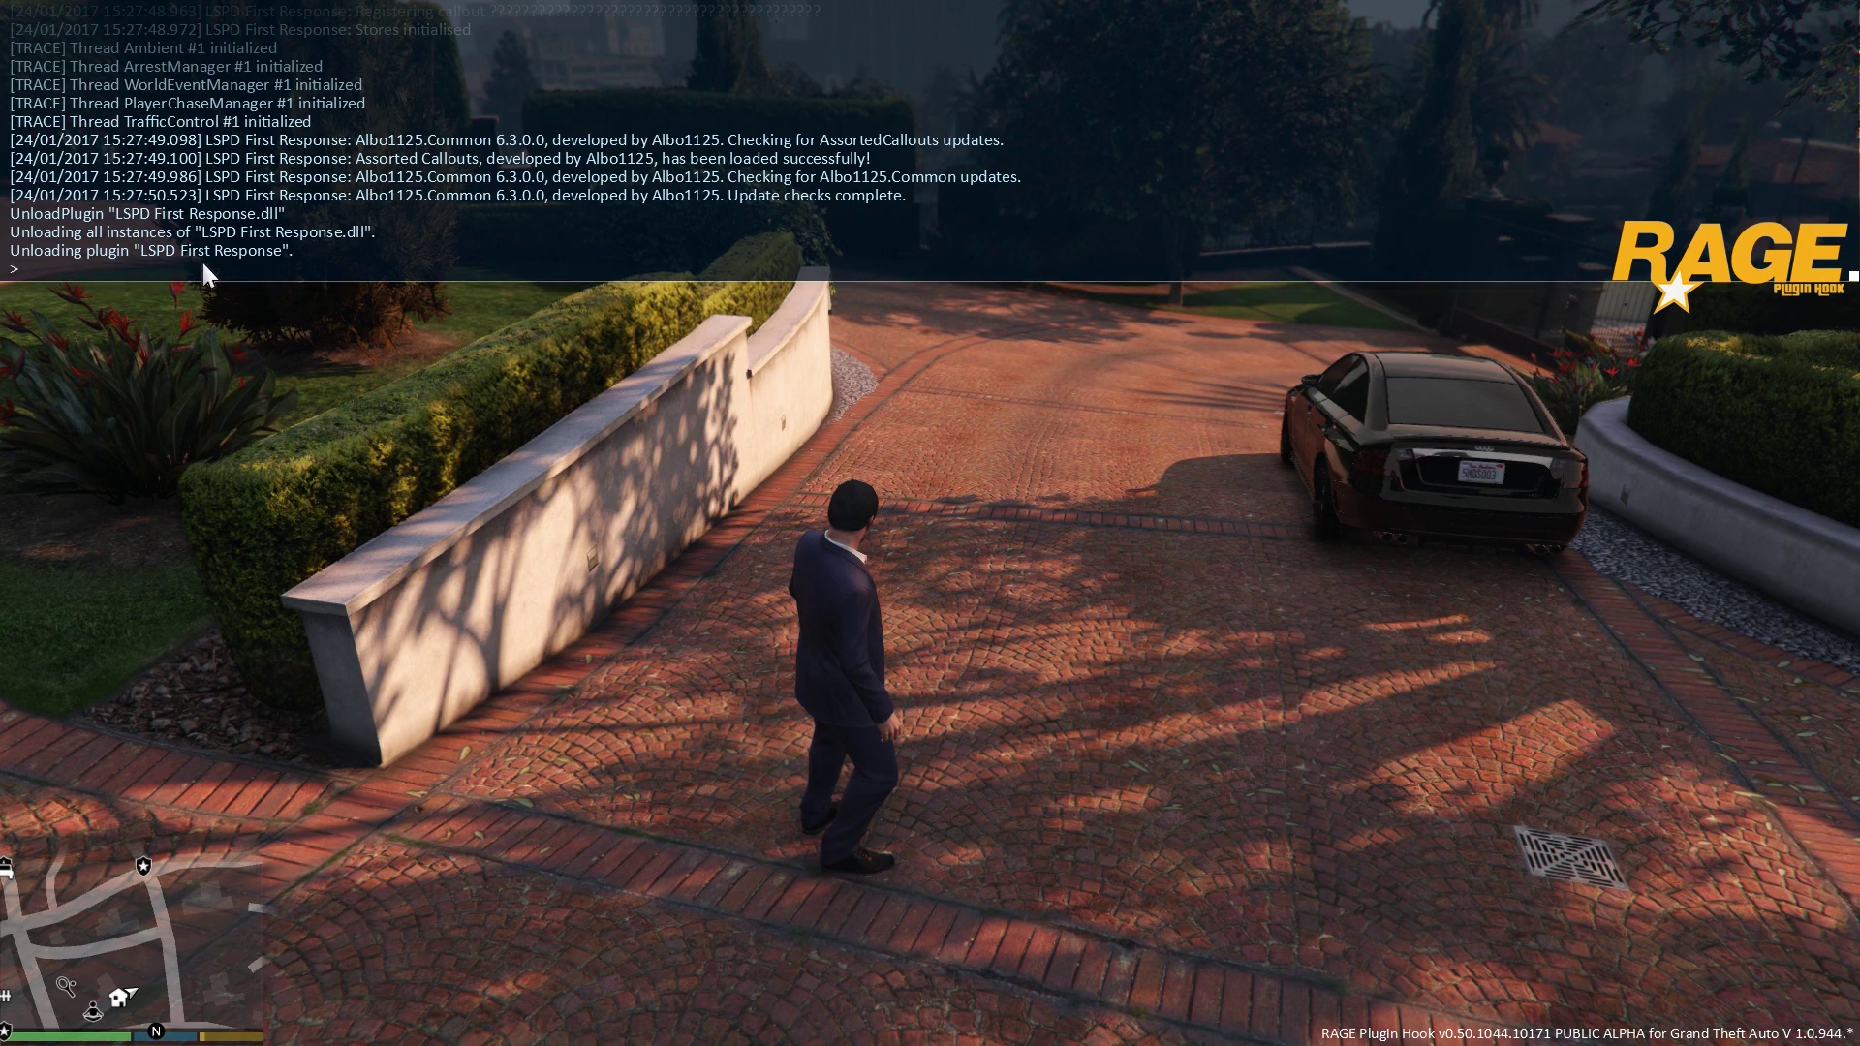
{"action": "key", "text": "F4"}
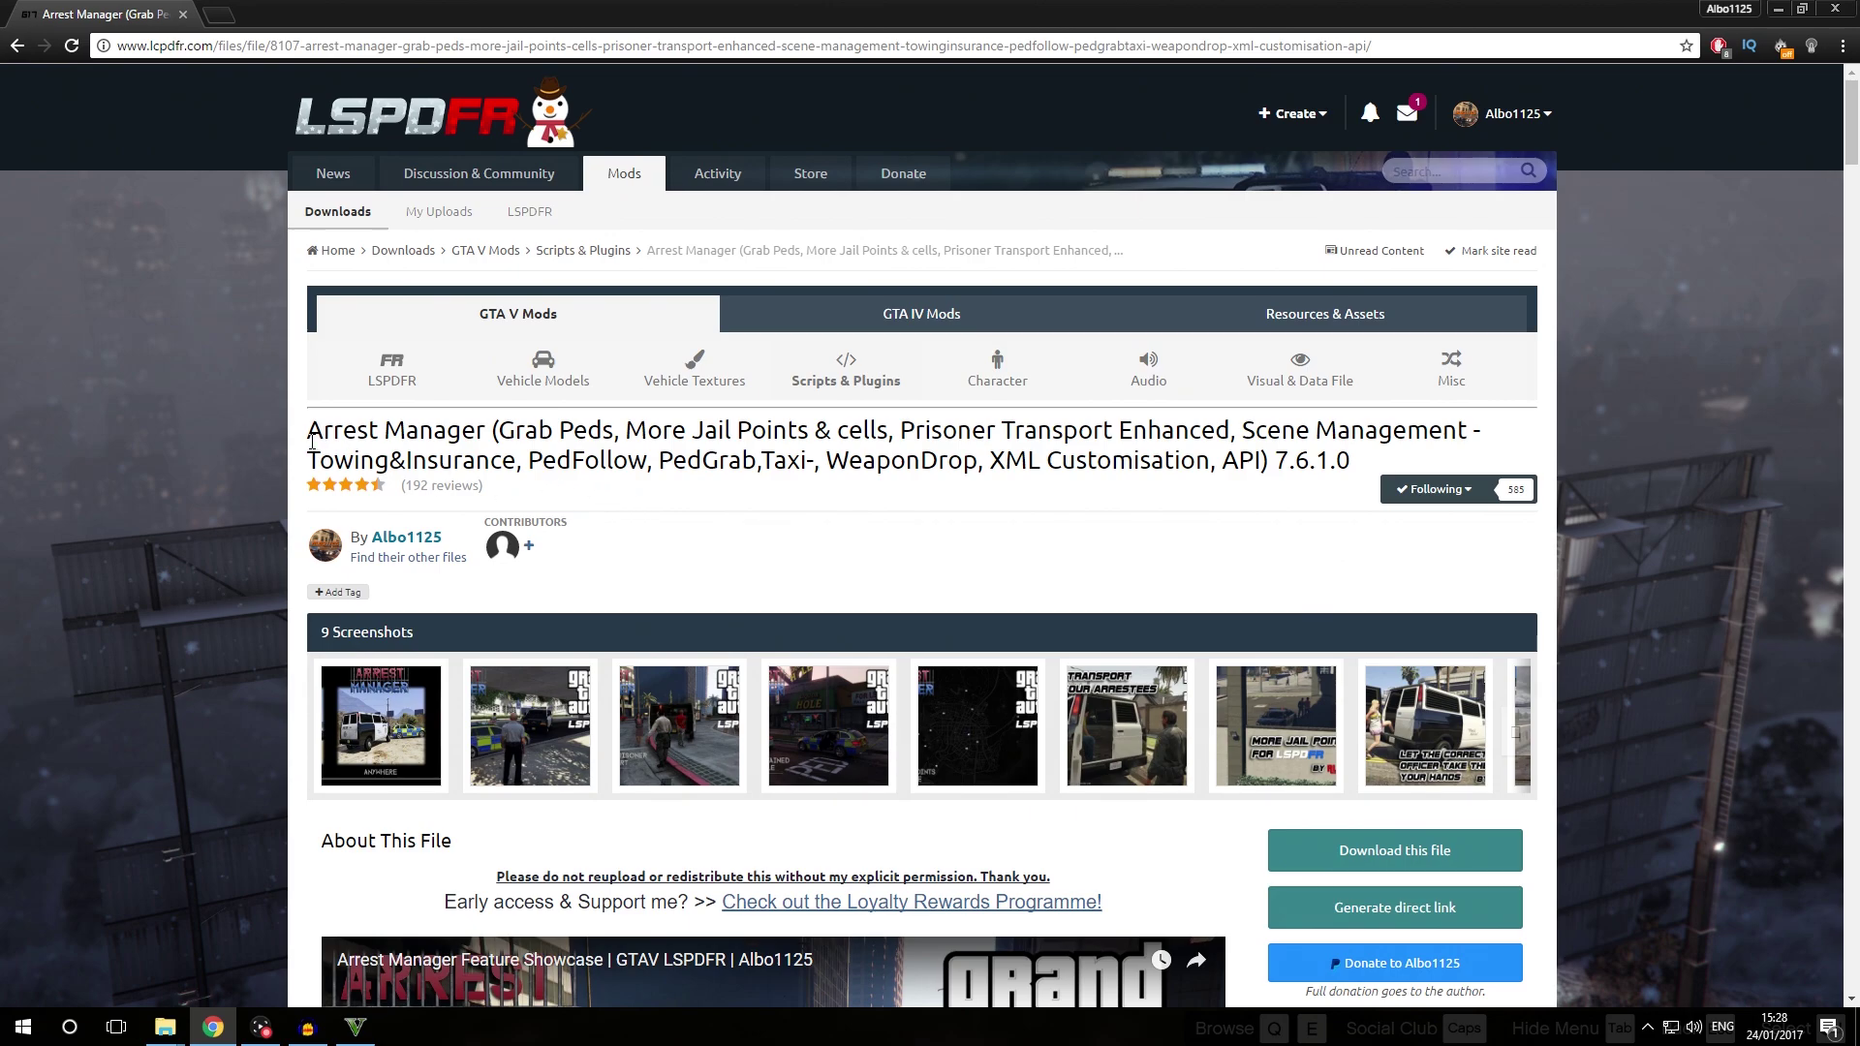
{"action": "left_click_drag", "start_coordinate": [310, 430], "coordinate": [476, 430]}
{"action": "left_click", "coordinate": [1236, 769]}
{"action": "scroll", "coordinate": [1236, 769], "scroll_direction": "down", "scroll_amount": 1}
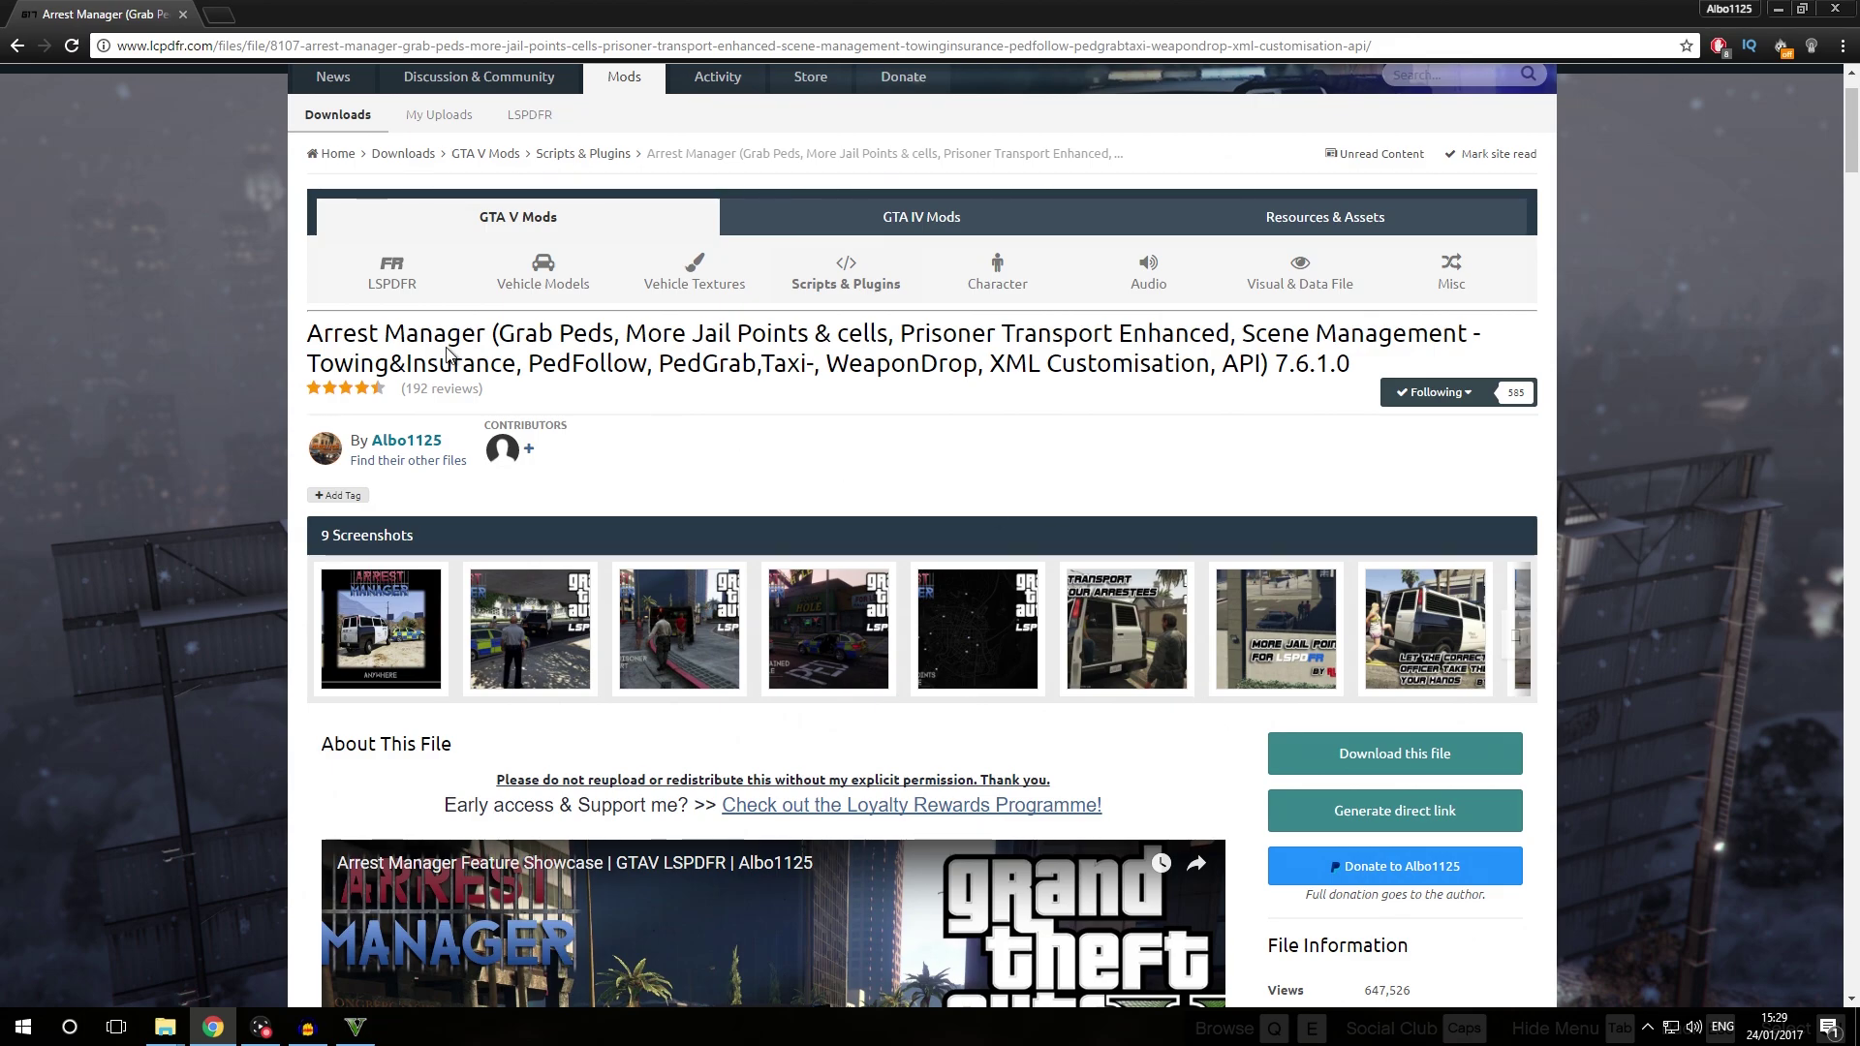
{"action": "scroll", "coordinate": [1248, 693], "scroll_direction": "down", "scroll_amount": 4}
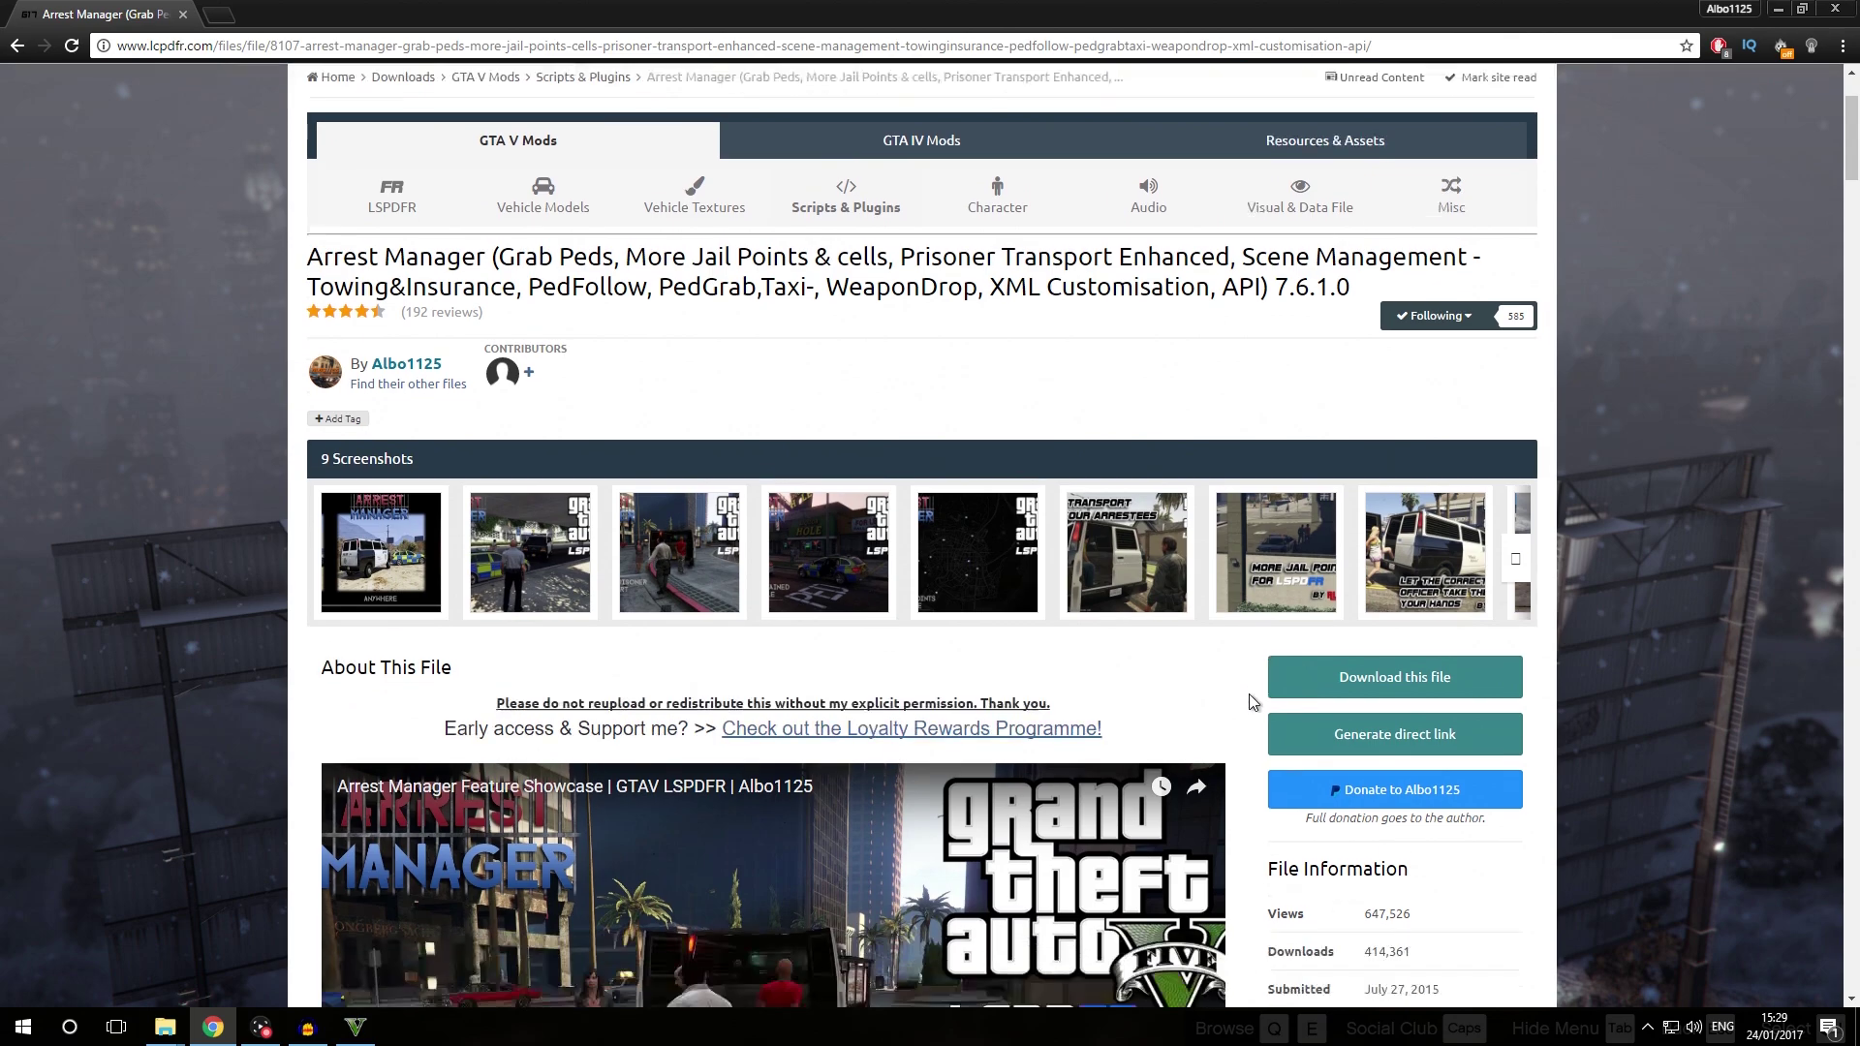
{"action": "scroll", "coordinate": [1322, 589], "scroll_direction": "down", "scroll_amount": 5}
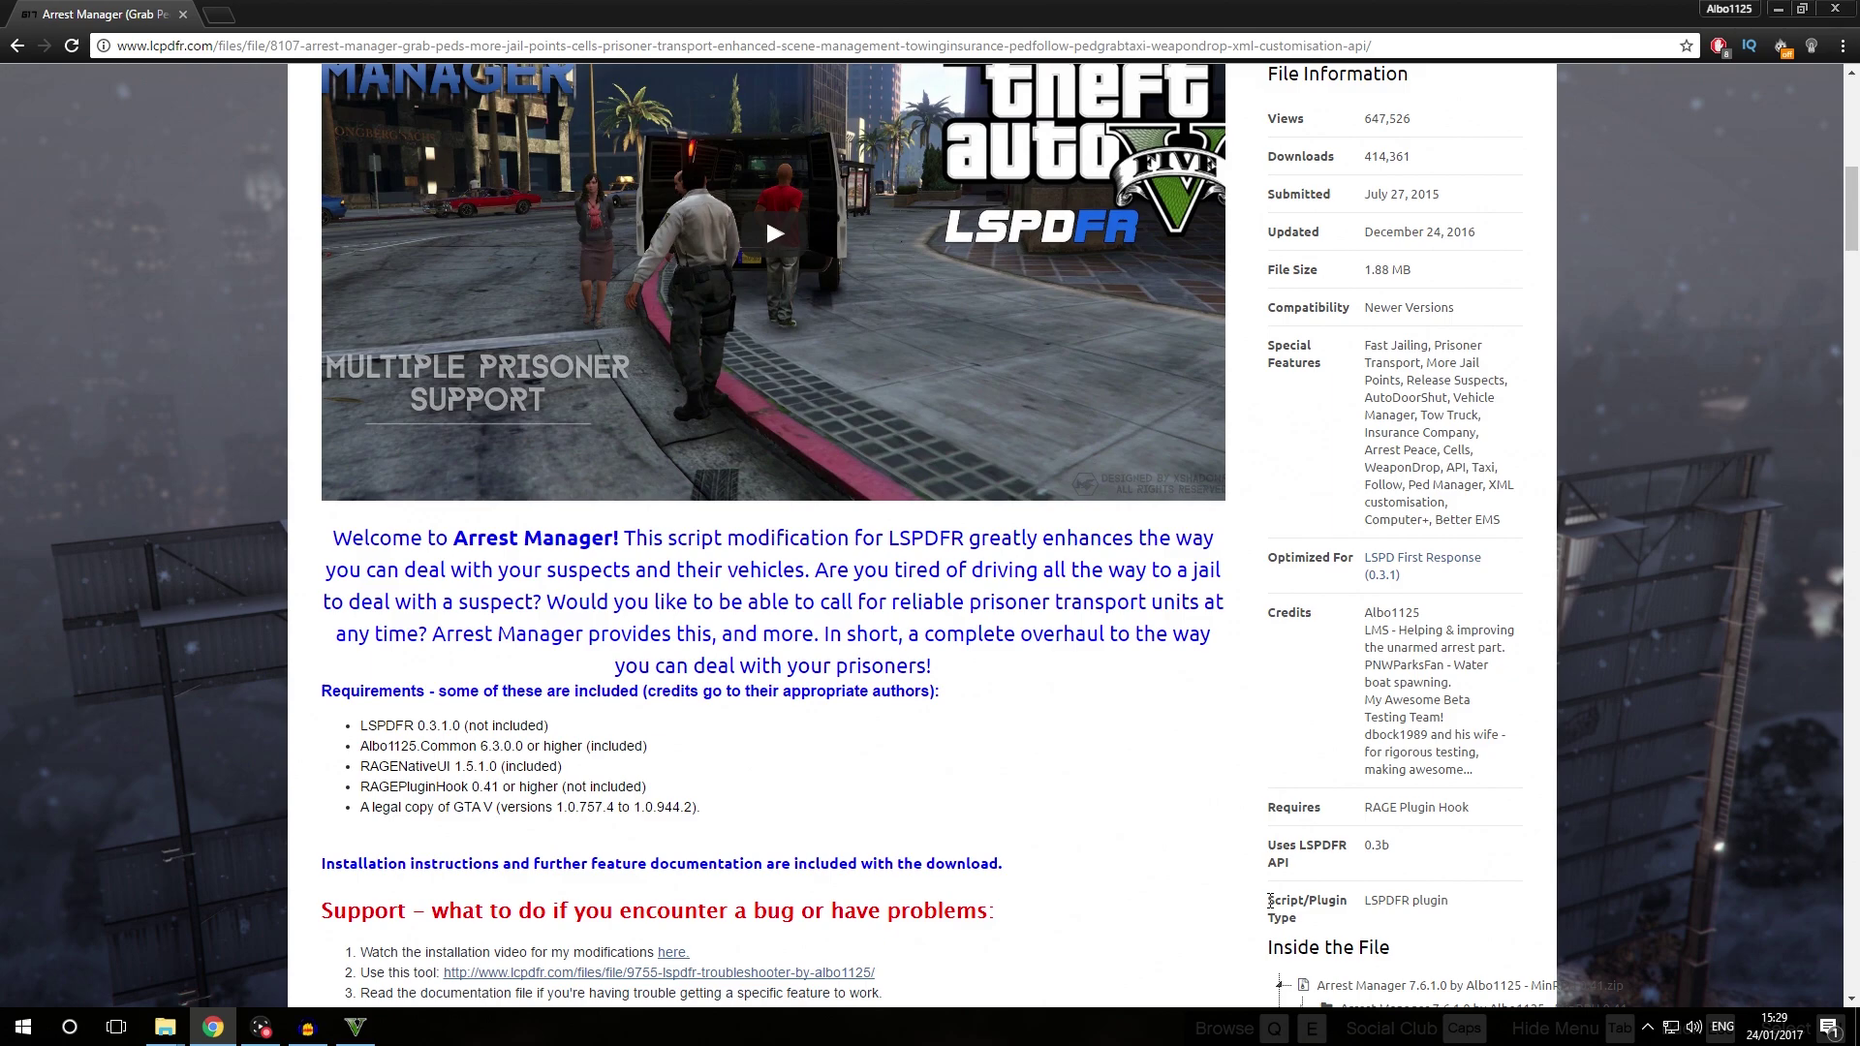
{"action": "left_click_drag", "start_coordinate": [1409, 899], "coordinate": [1288, 915]}
{"action": "left_click", "coordinate": [1431, 896]}
{"action": "scroll", "coordinate": [1385, 890], "scroll_direction": "up", "scroll_amount": 8}
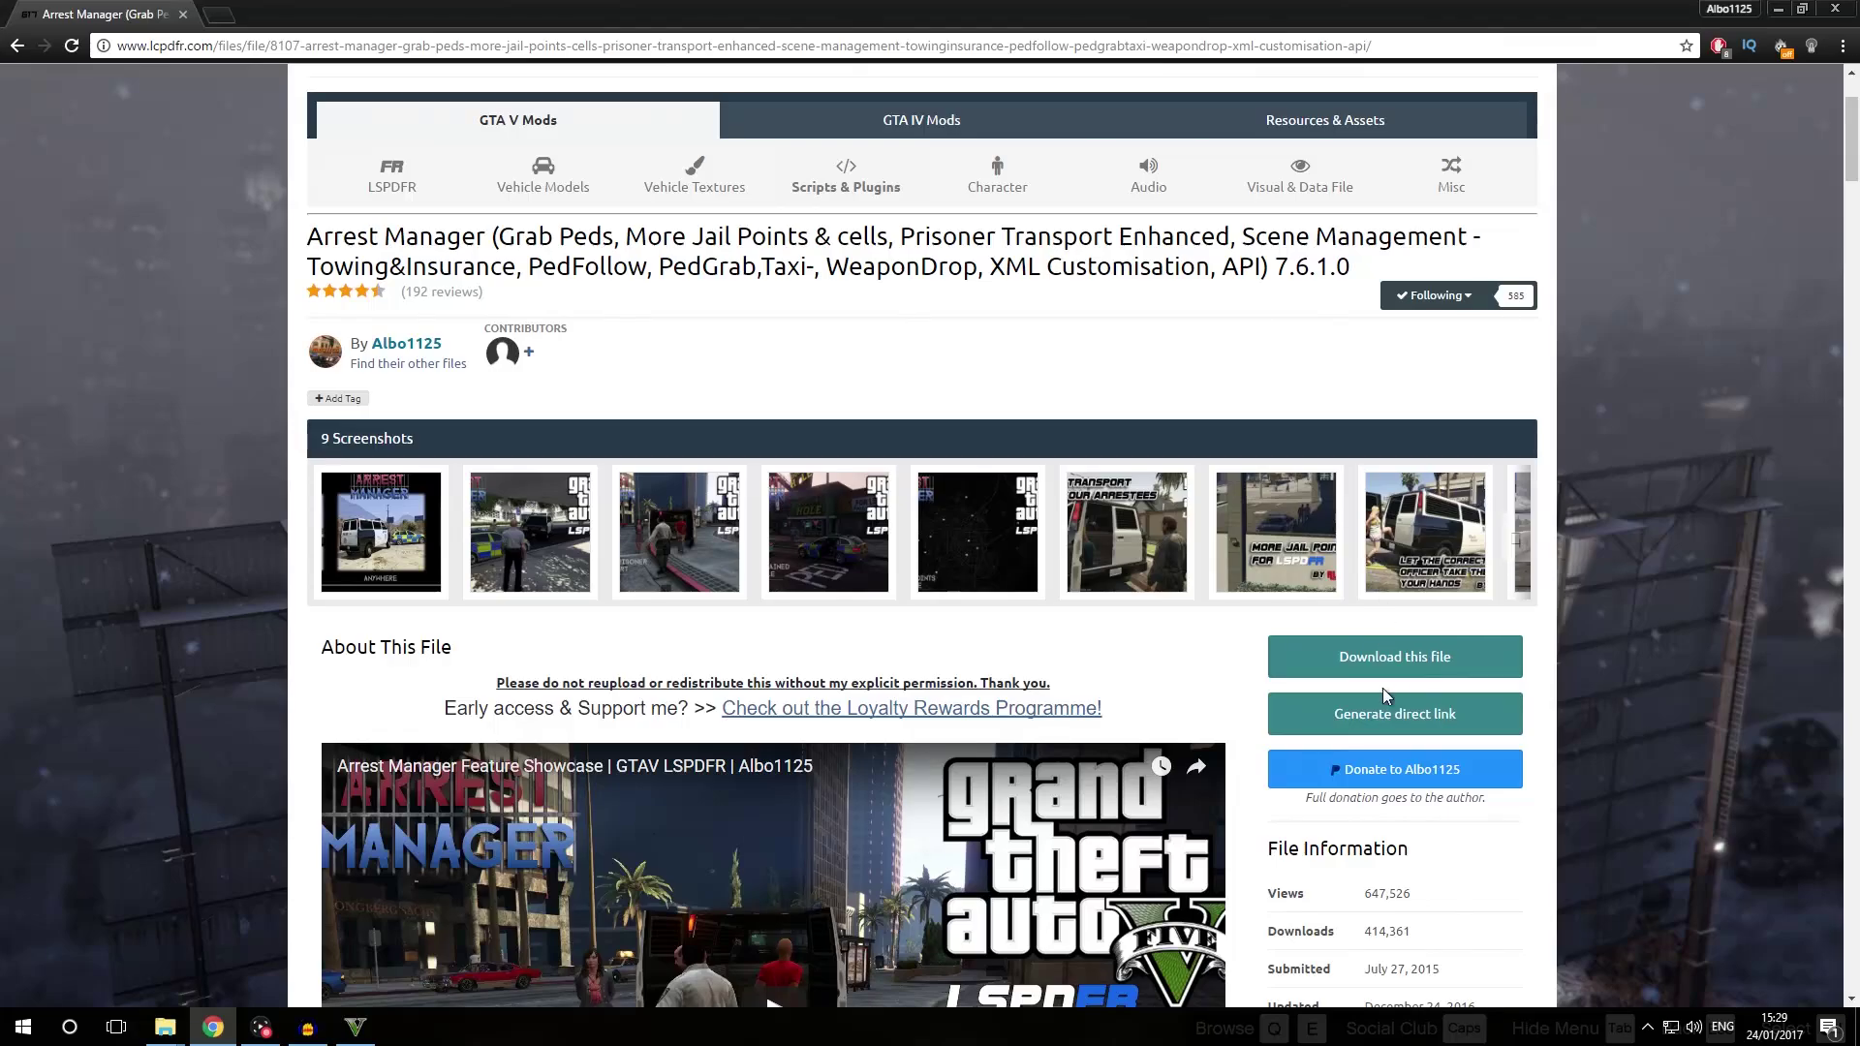
{"action": "left_click", "coordinate": [1377, 659]}
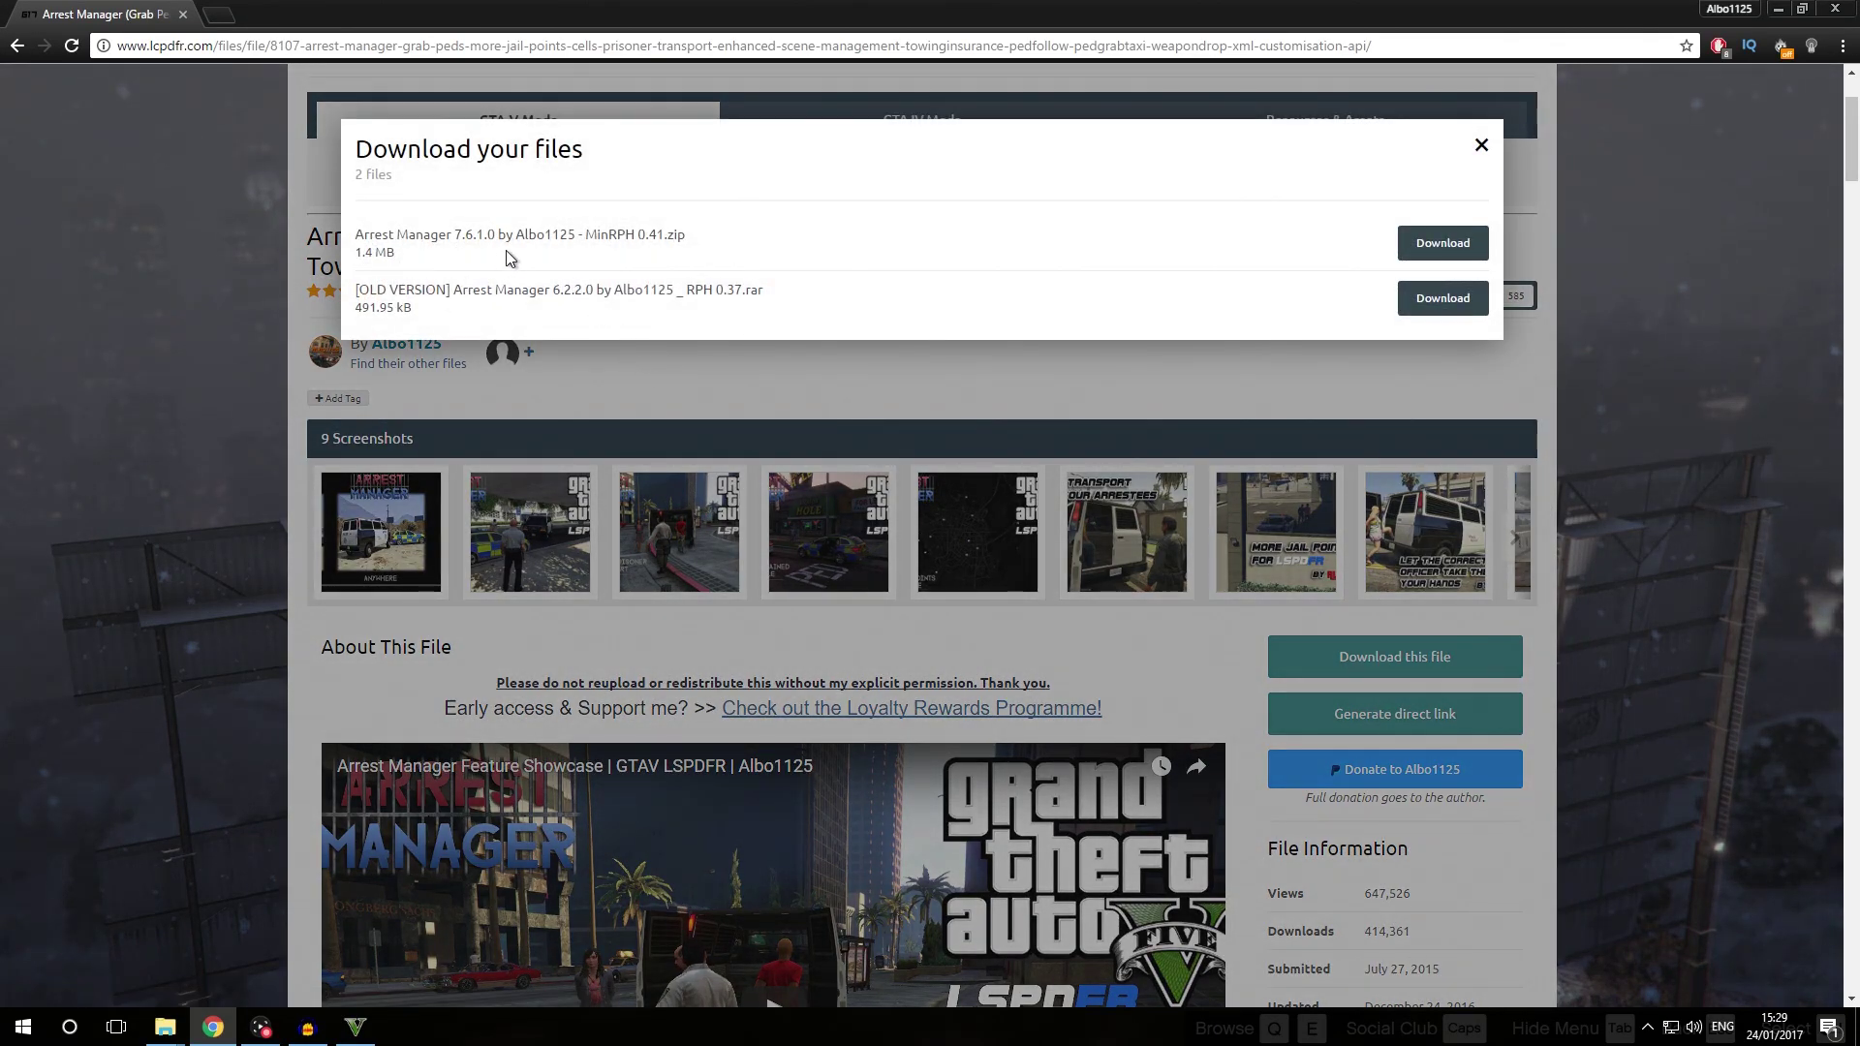
Save the Arrest Manager 7.6.1.0 zip into LSPDFRPlugins and open the downloaded archive
{"action": "left_click", "coordinate": [1429, 247]}
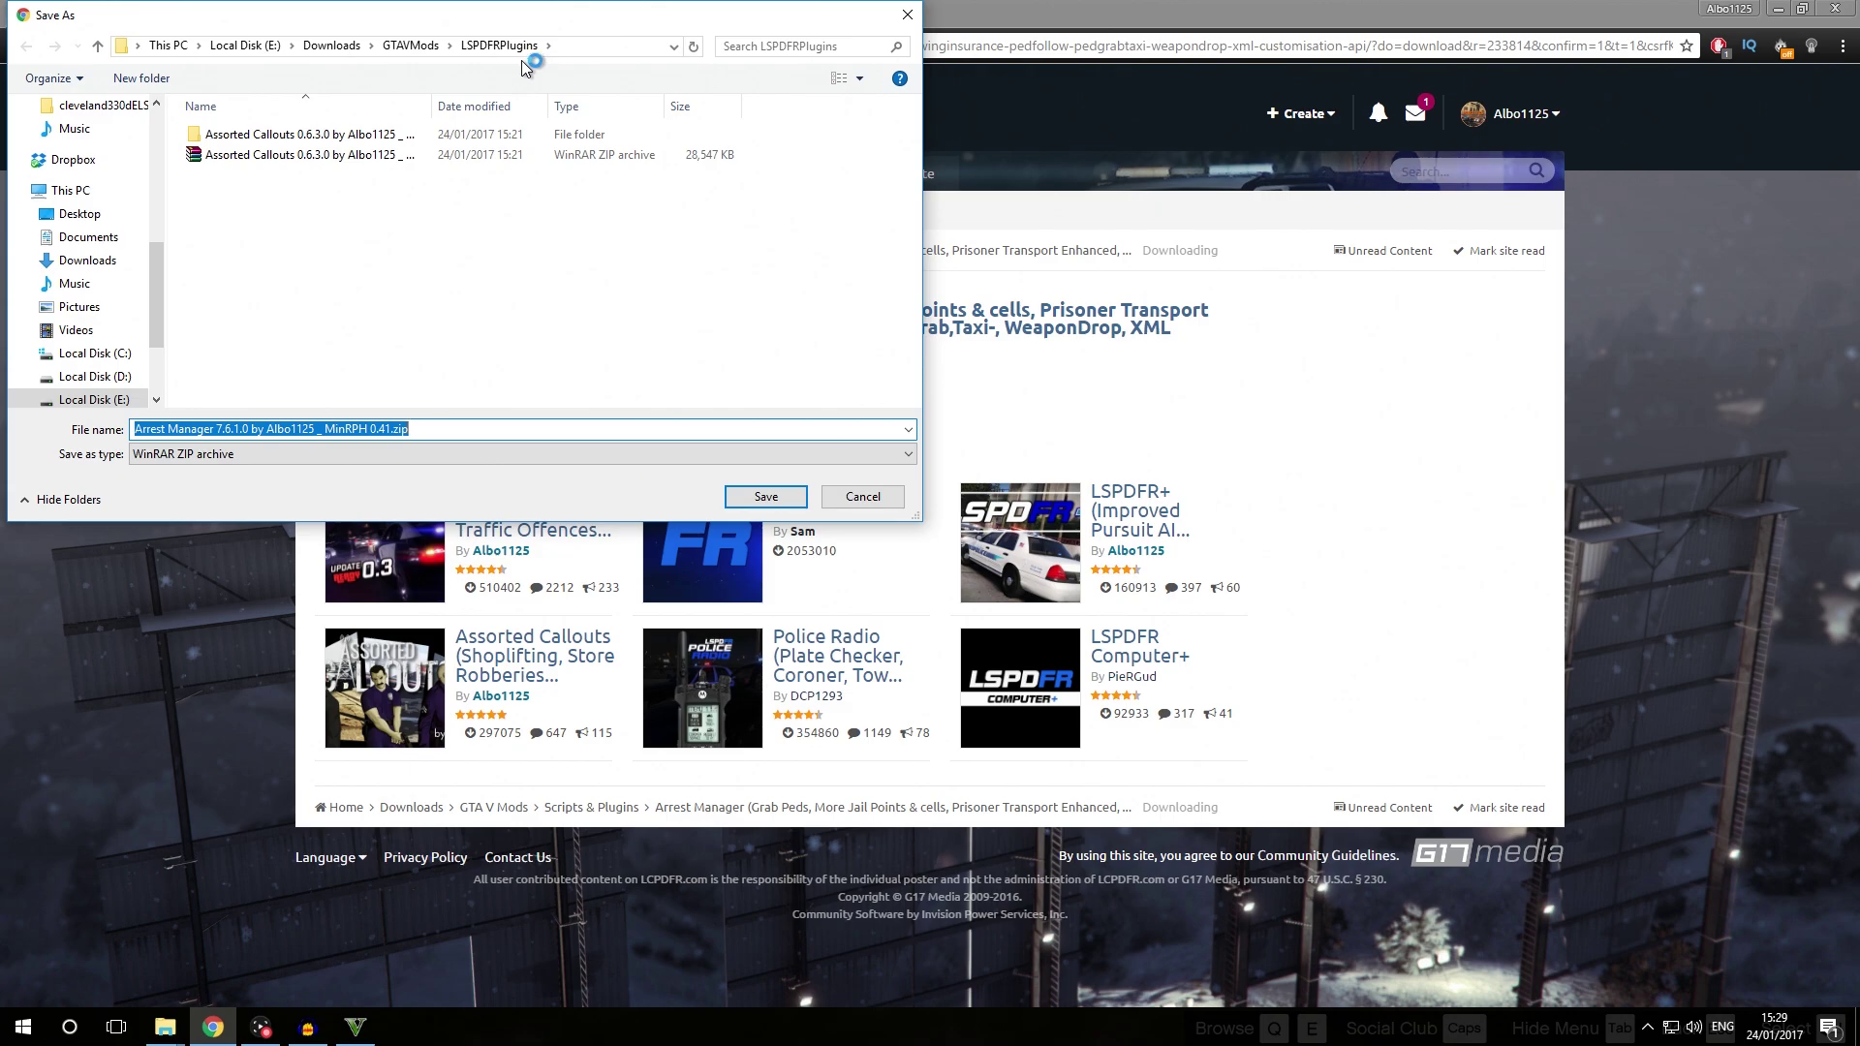
{"action": "left_click", "coordinate": [766, 496]}
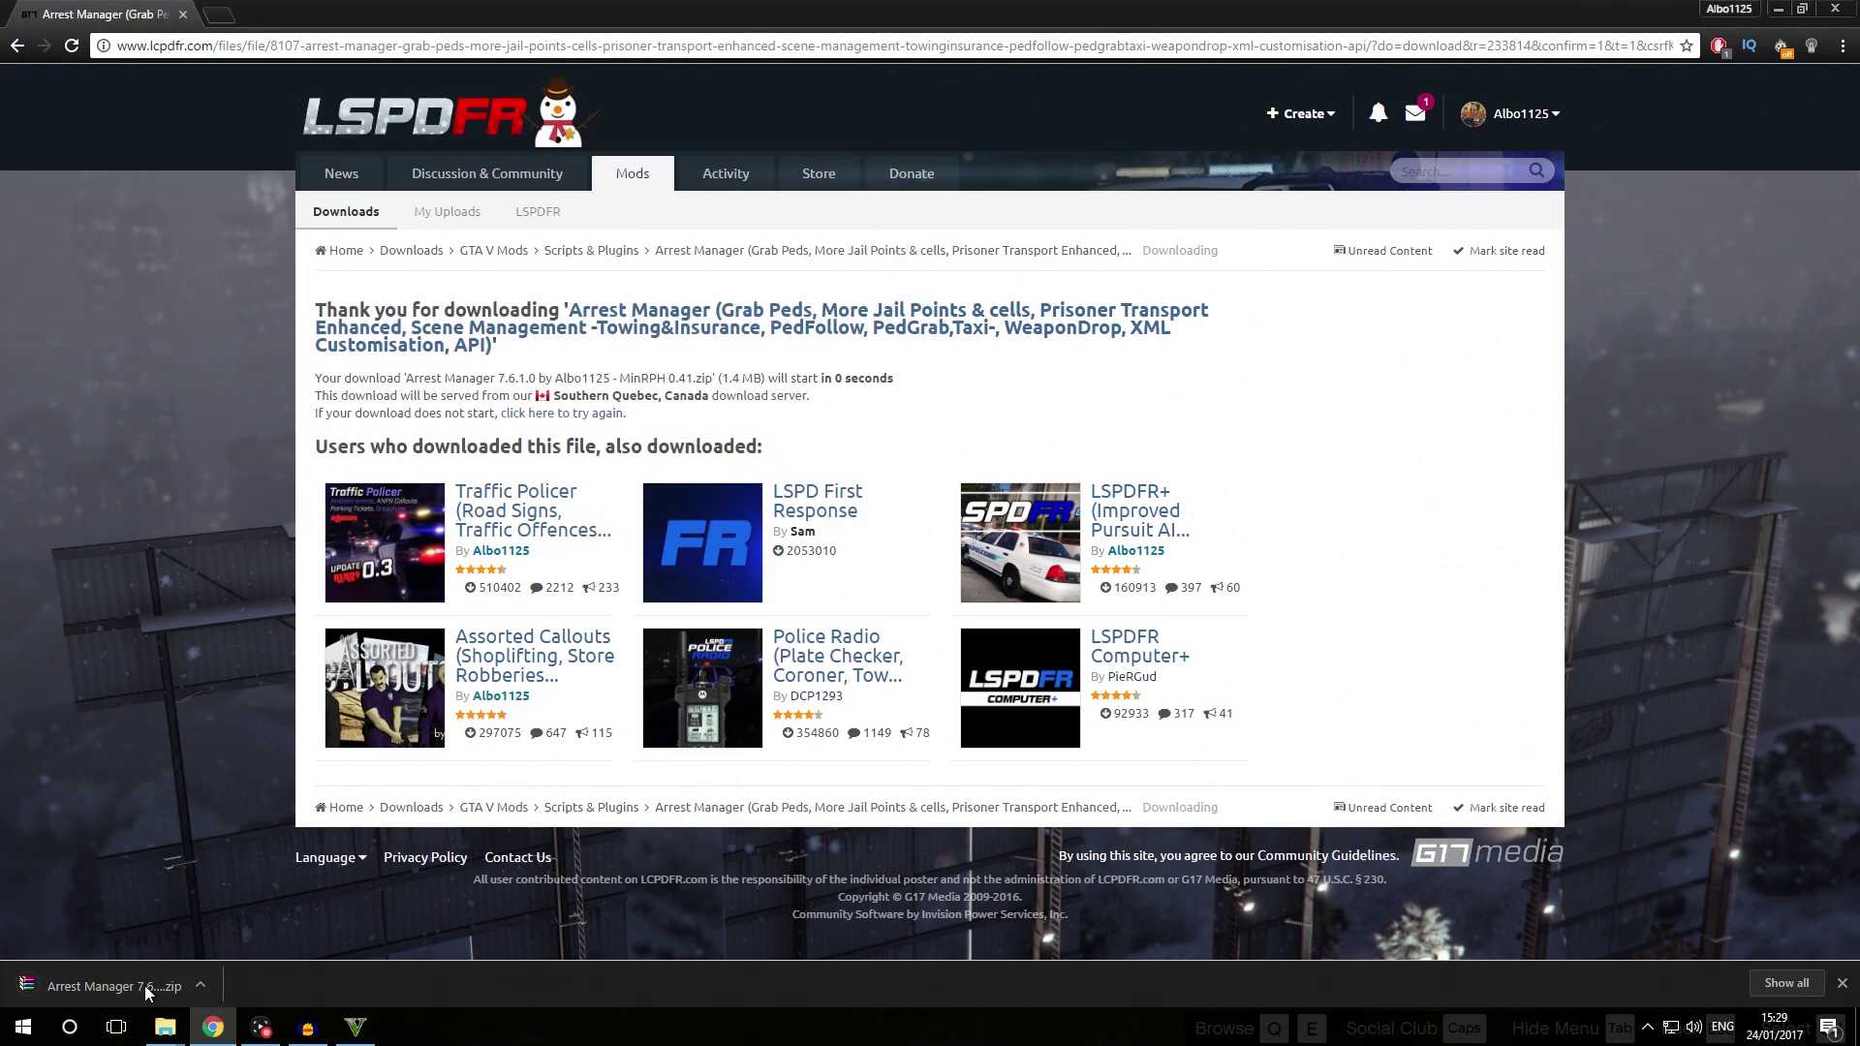
{"action": "left_click", "coordinate": [146, 986]}
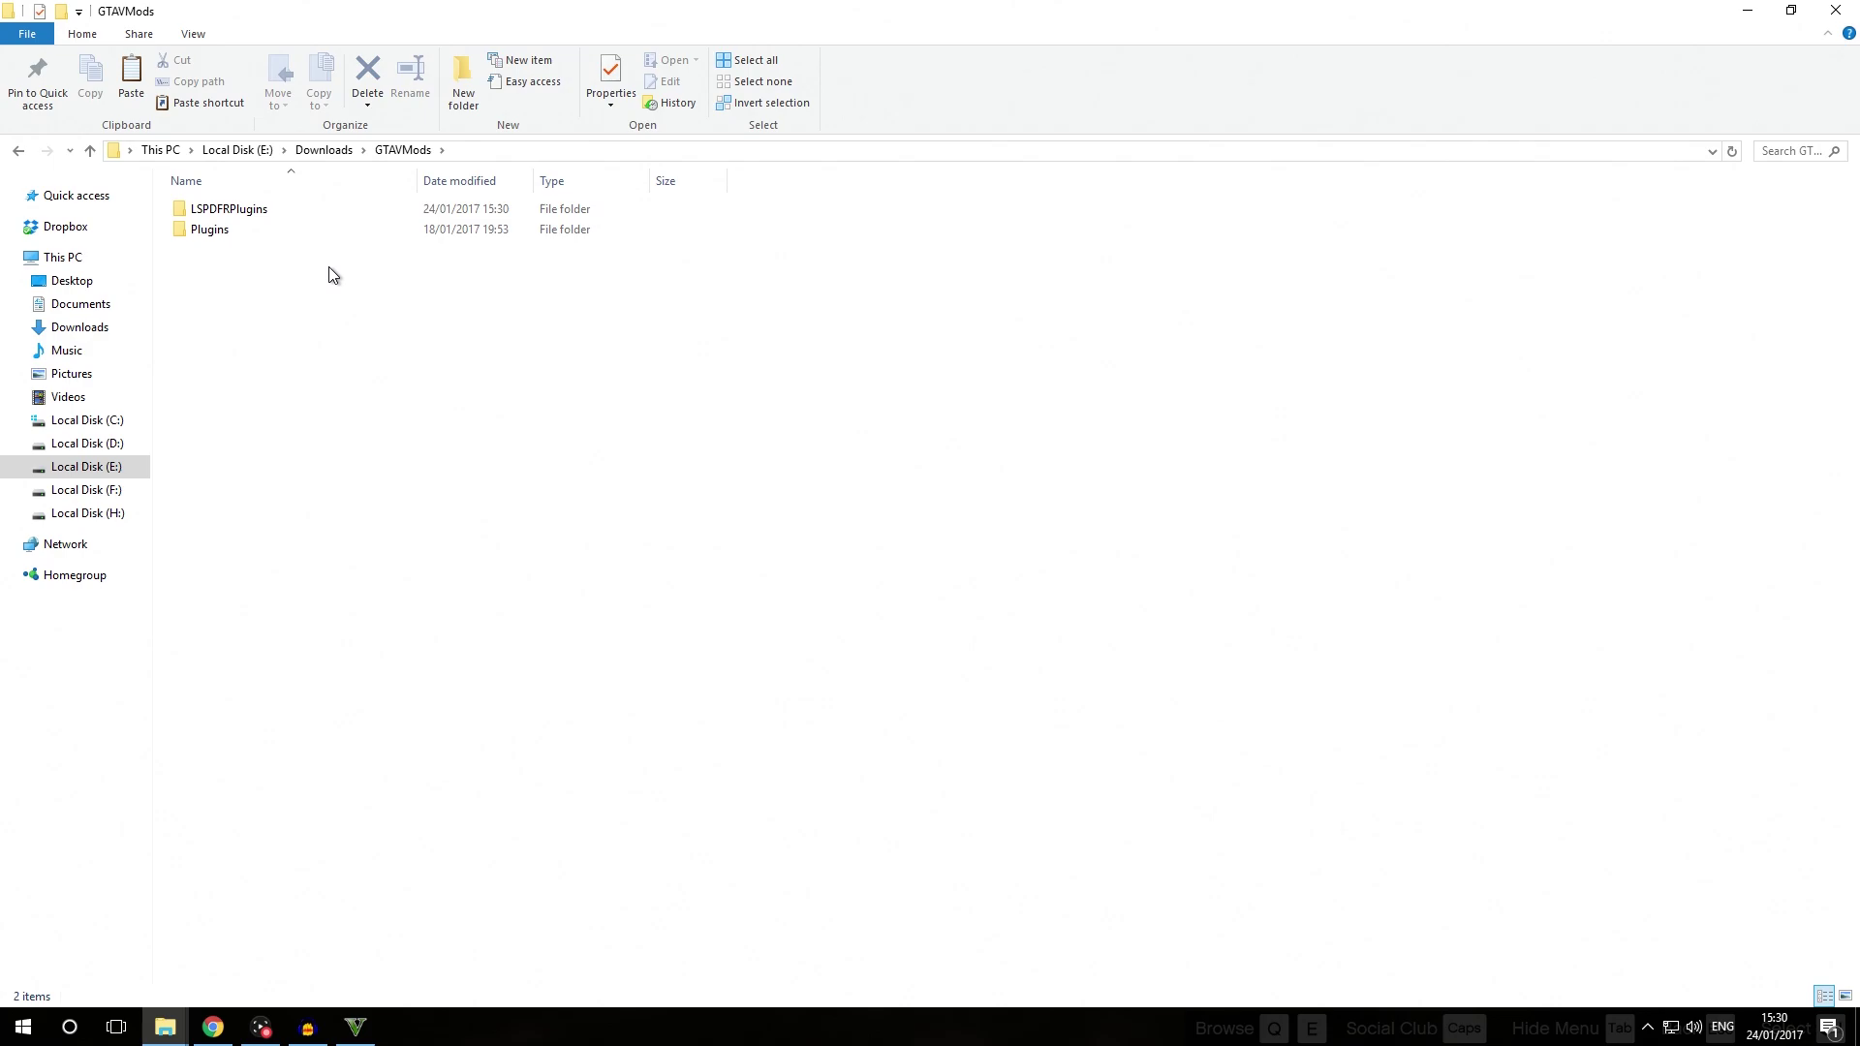
Browse LSPDFRPlugins > Arrest Manager > 7.6.1.0 > Documentation and Licence and open ReadMe.txt
{"action": "double_click", "coordinate": [263, 213]}
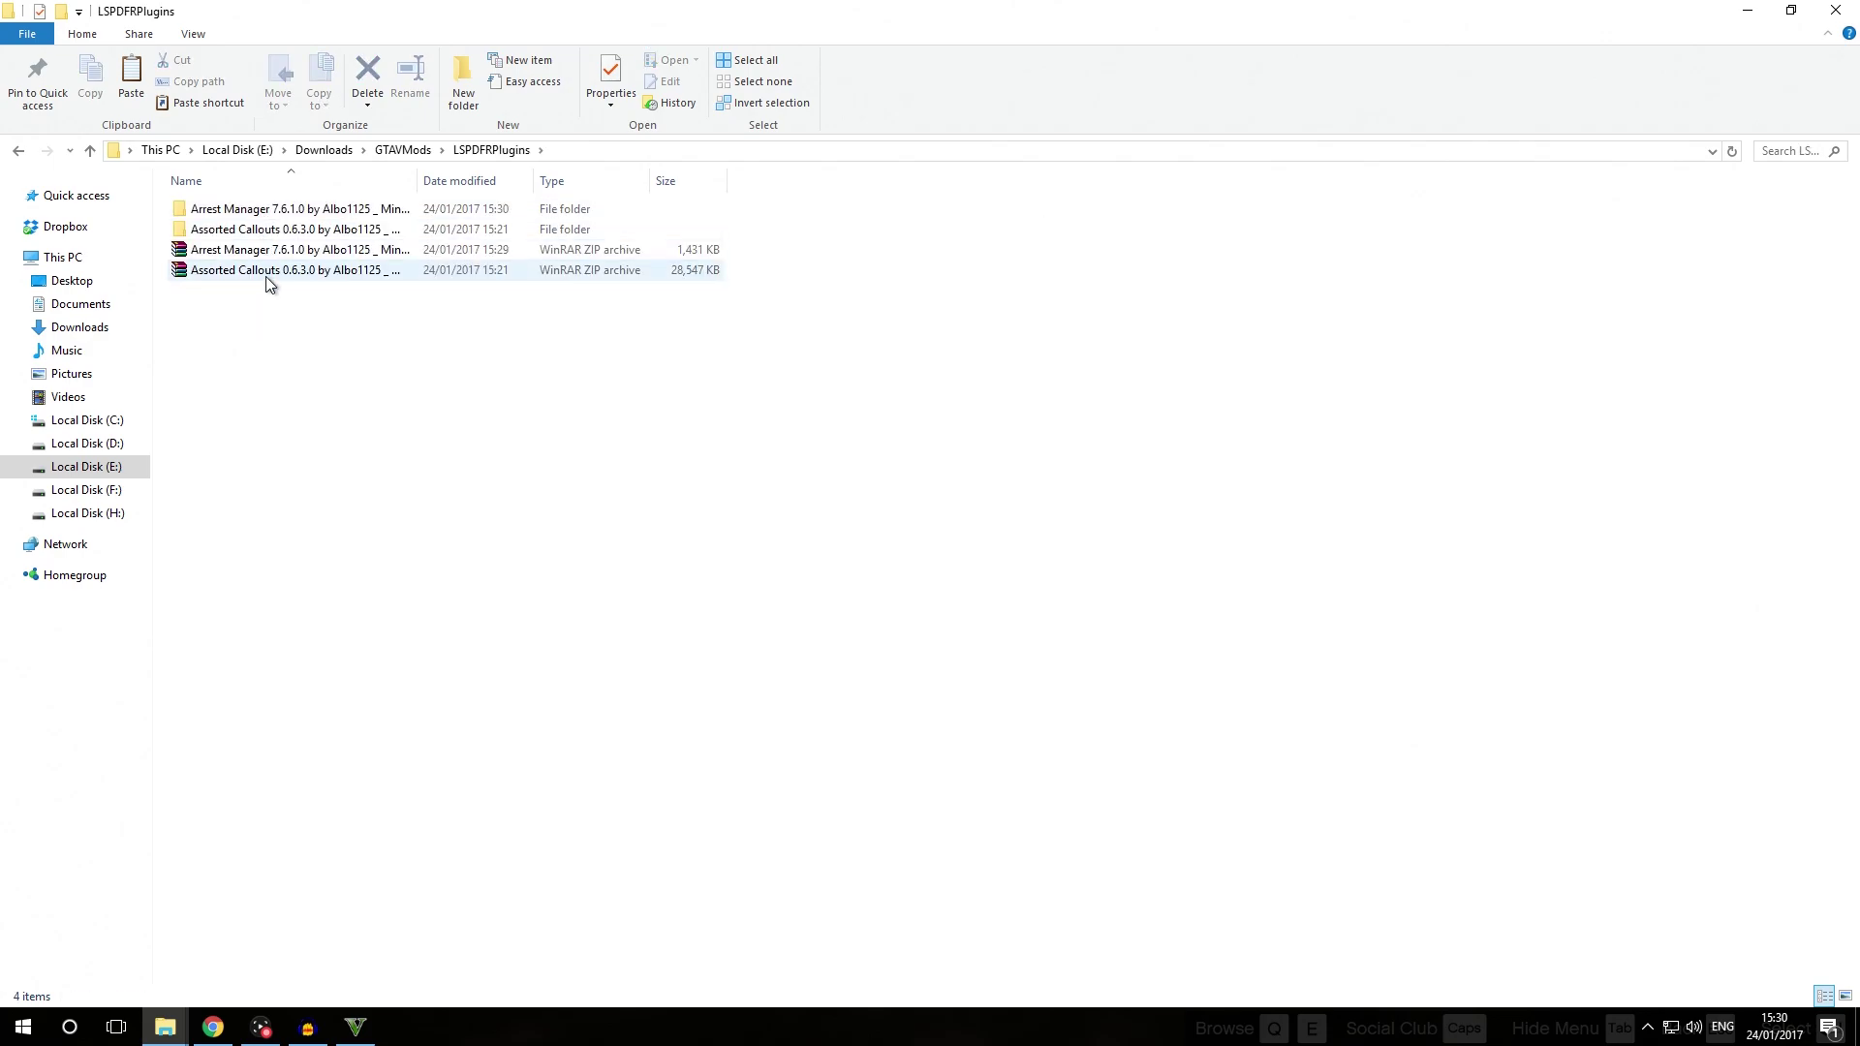
{"action": "double_click", "coordinate": [323, 211]}
{"action": "double_click", "coordinate": [299, 213]}
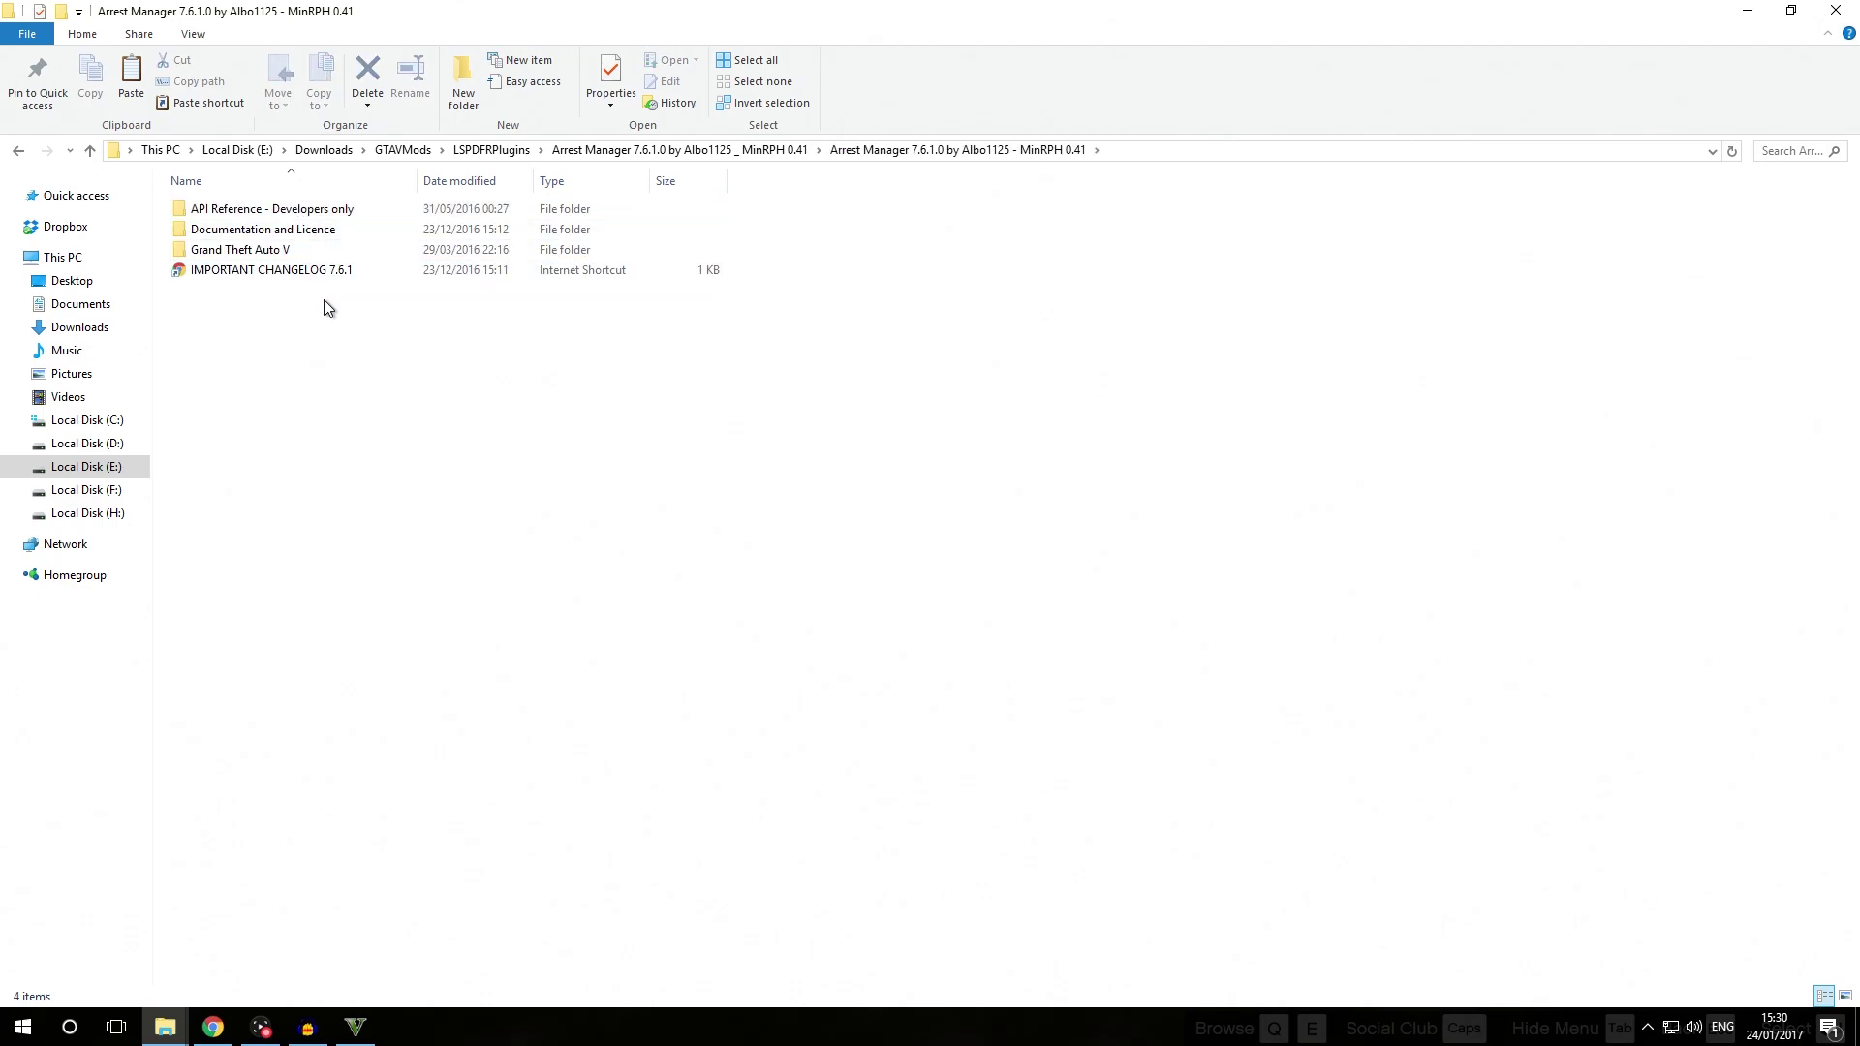
{"action": "double_click", "coordinate": [291, 229]}
{"action": "double_click", "coordinate": [235, 431]}
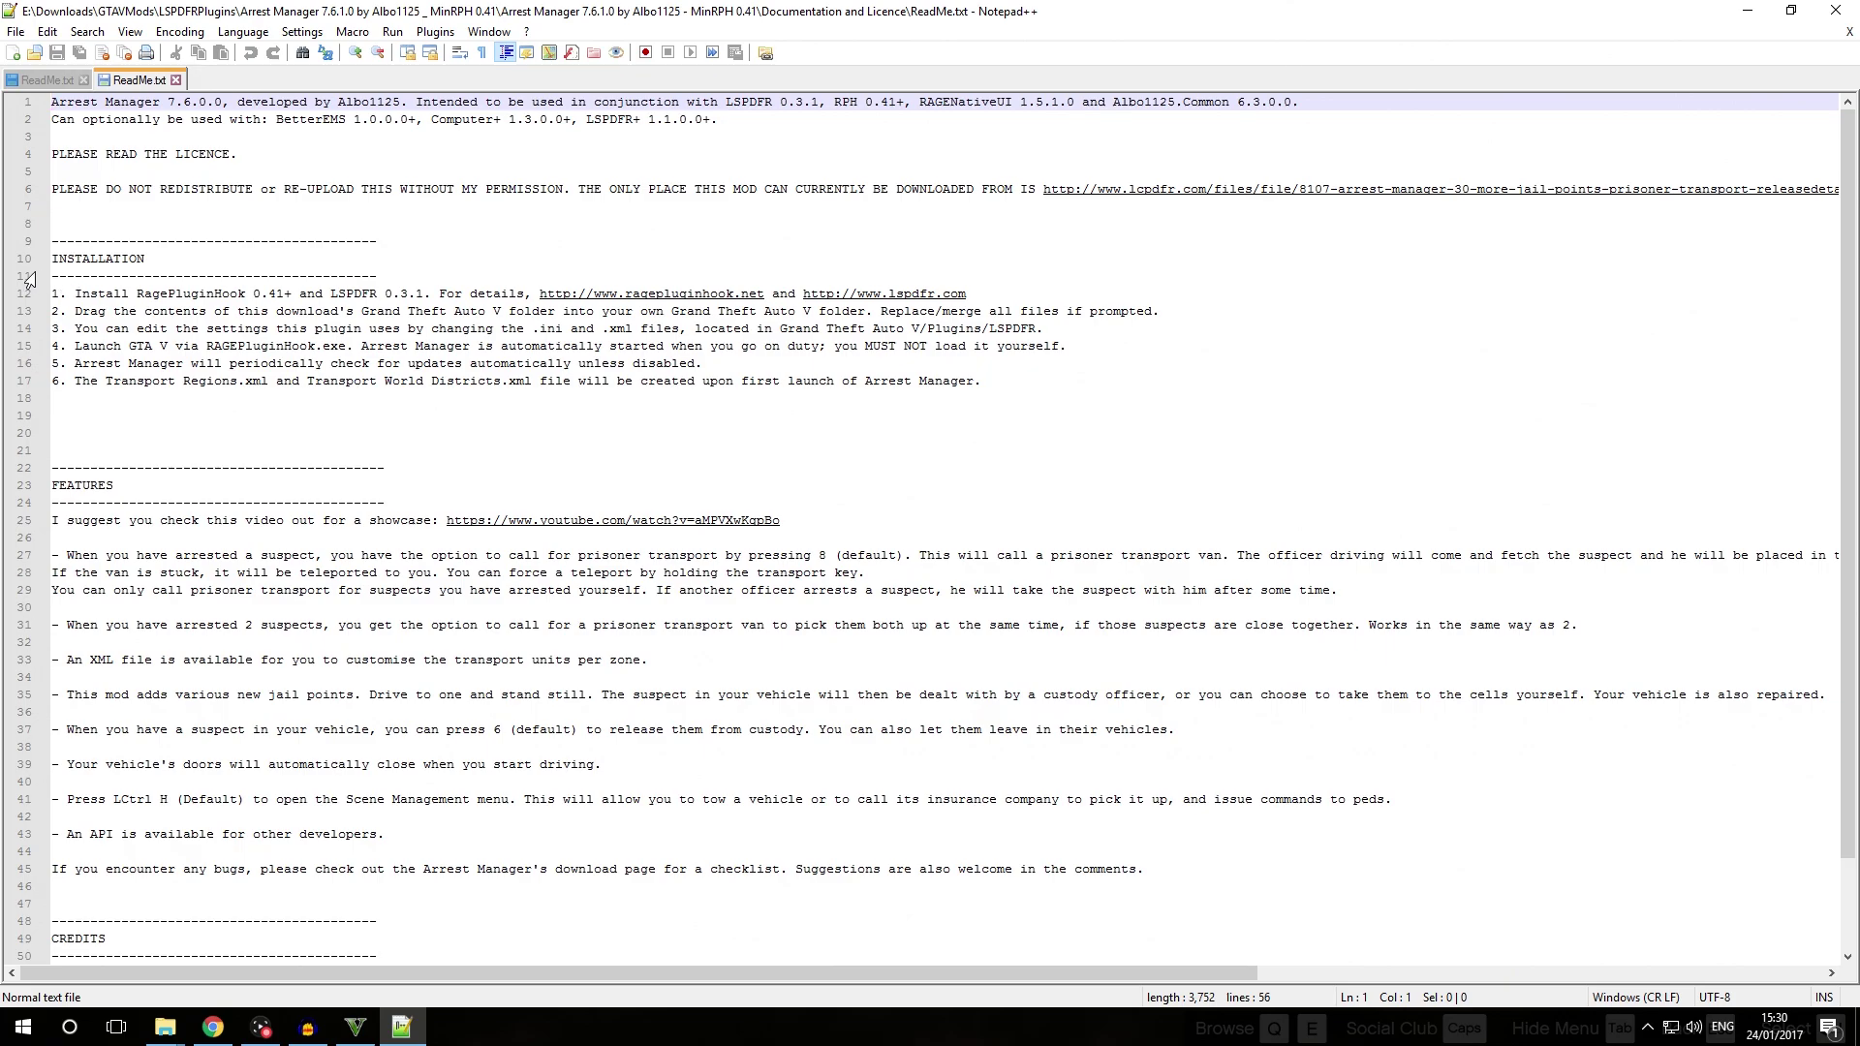
Highlight the ReadMe's note that Arrest Manager starts automatically, then close Notepad++
{"action": "left_click_drag", "start_coordinate": [362, 346], "coordinate": [1083, 352]}
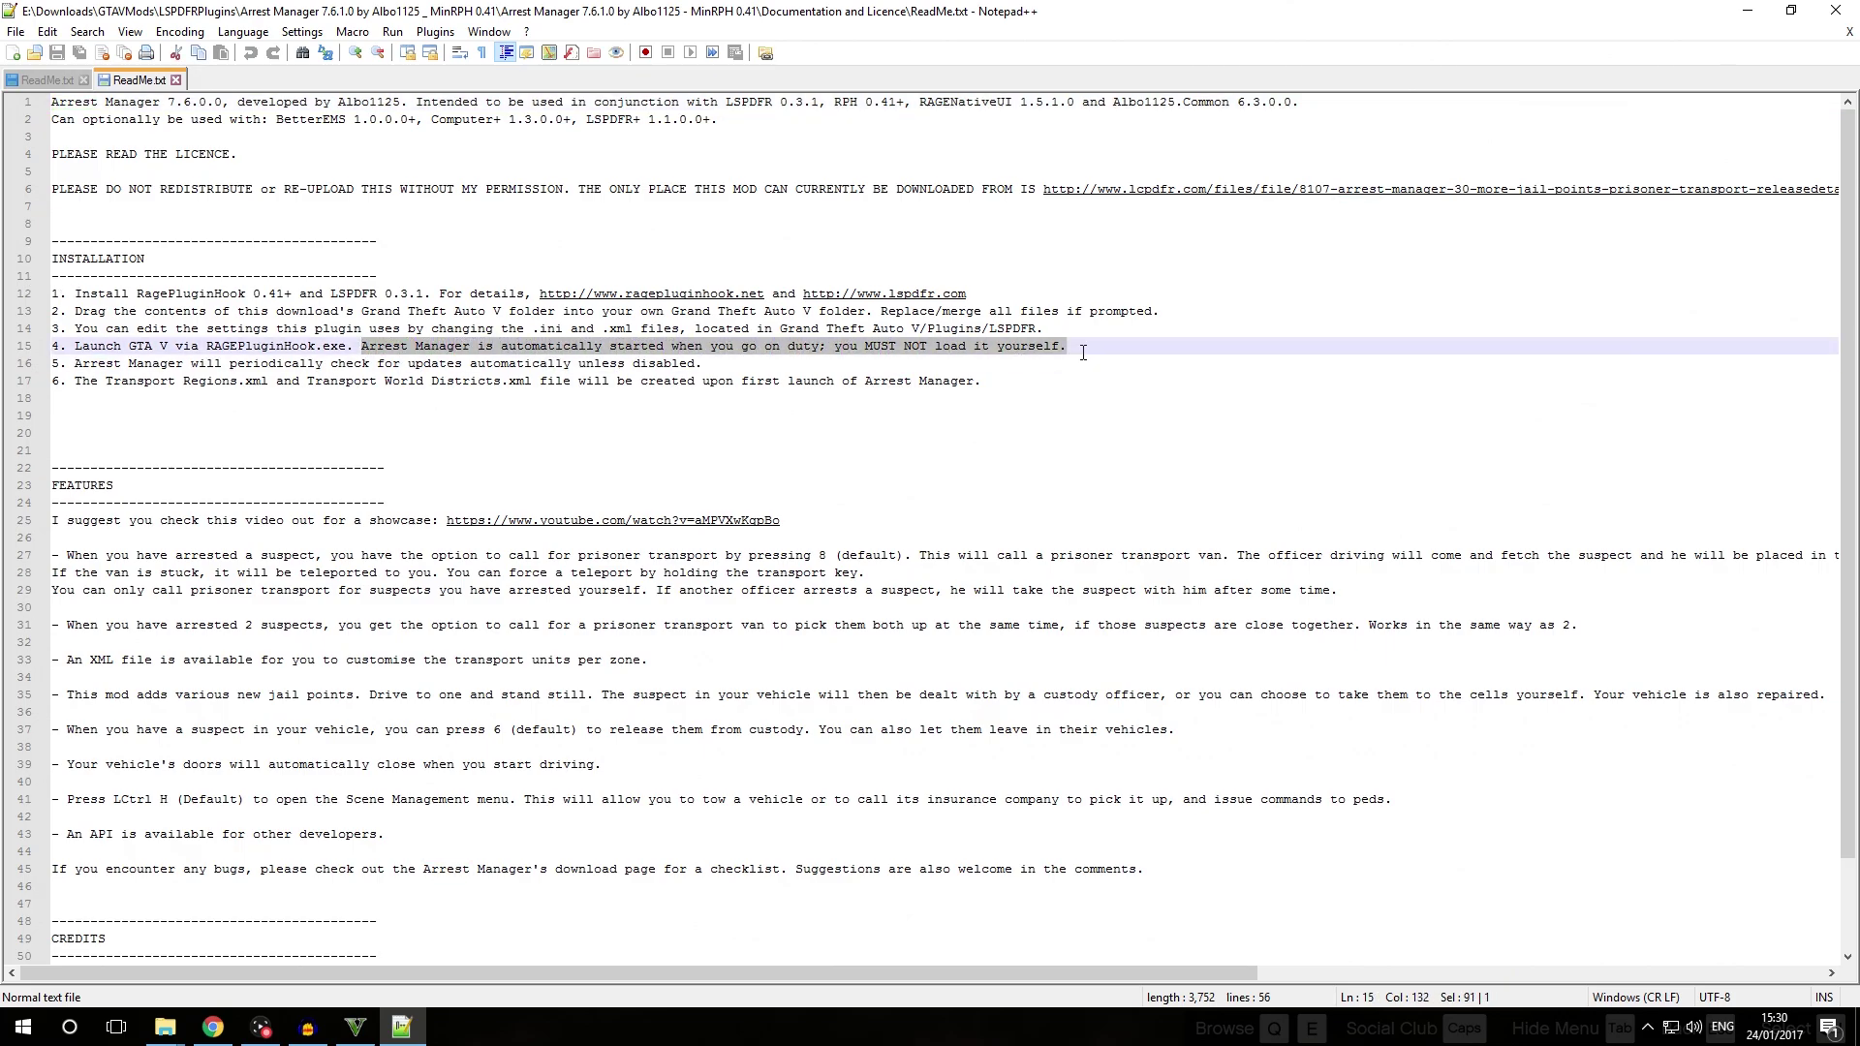
{"action": "left_click", "coordinate": [1004, 385]}
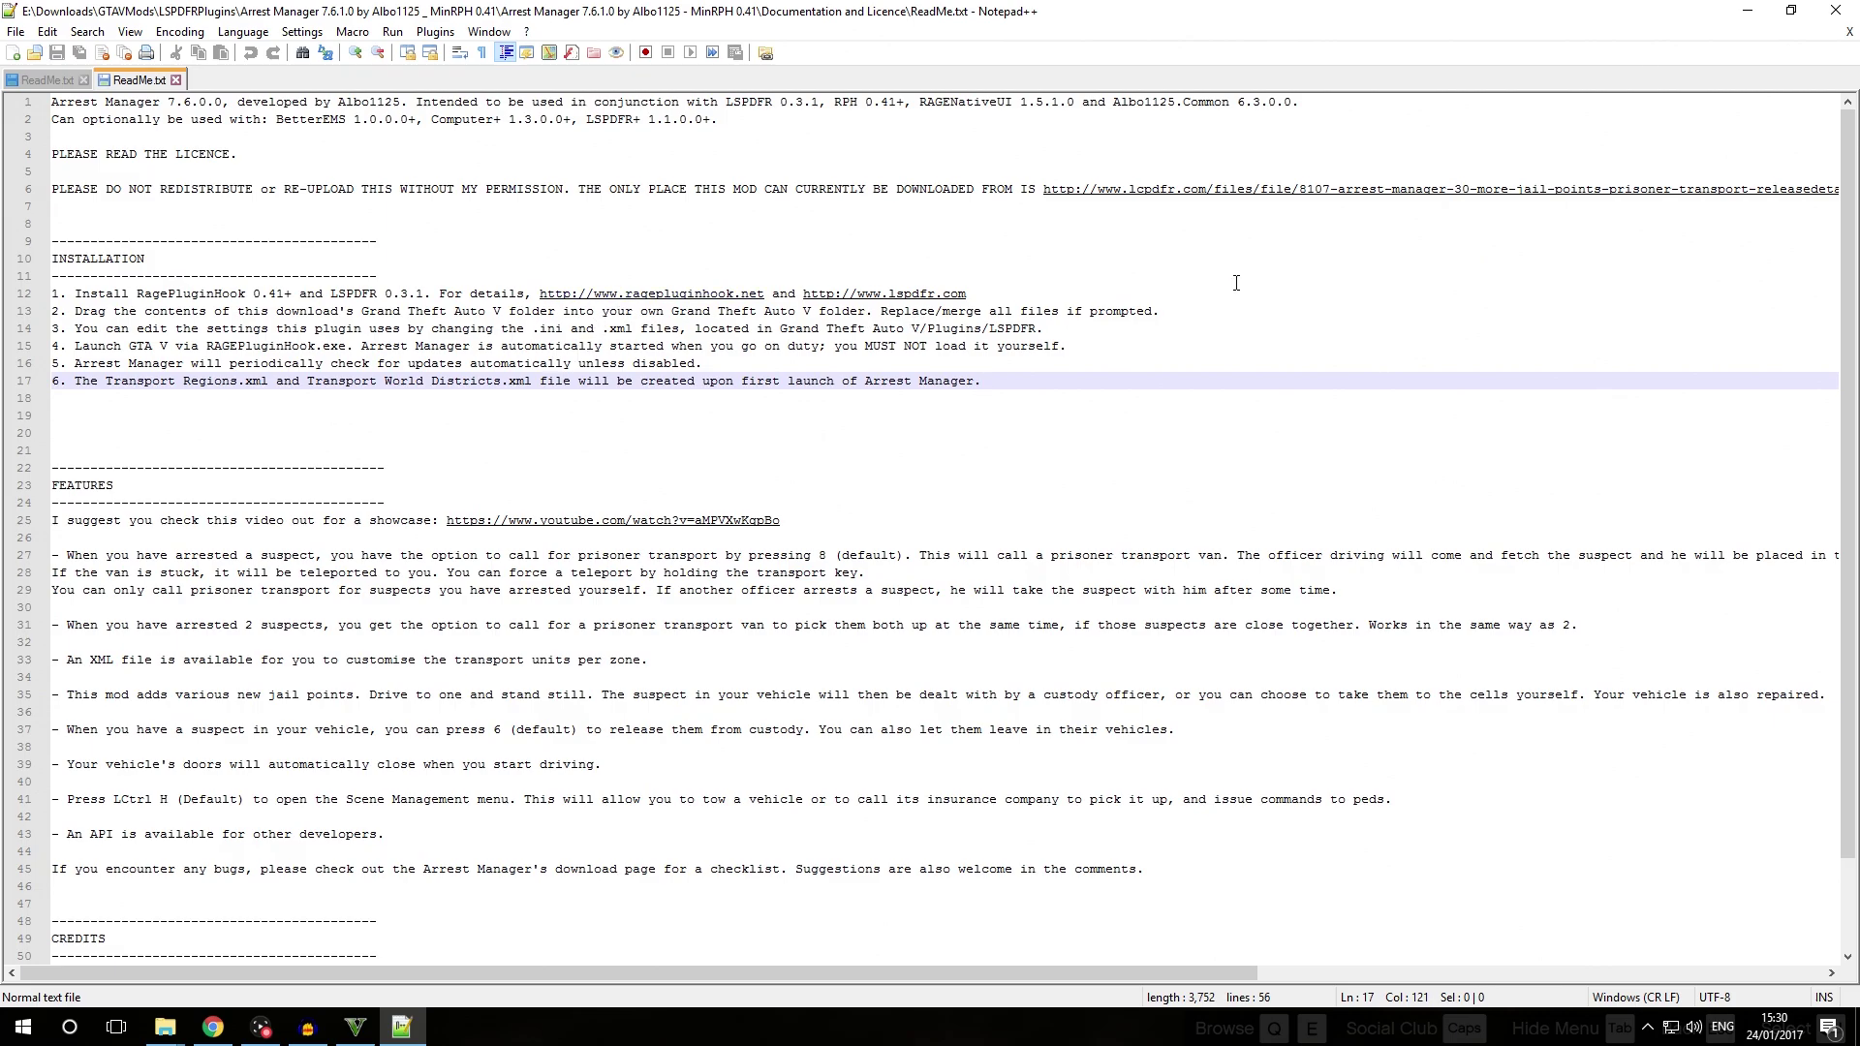
{"action": "left_click", "coordinate": [1834, 12]}
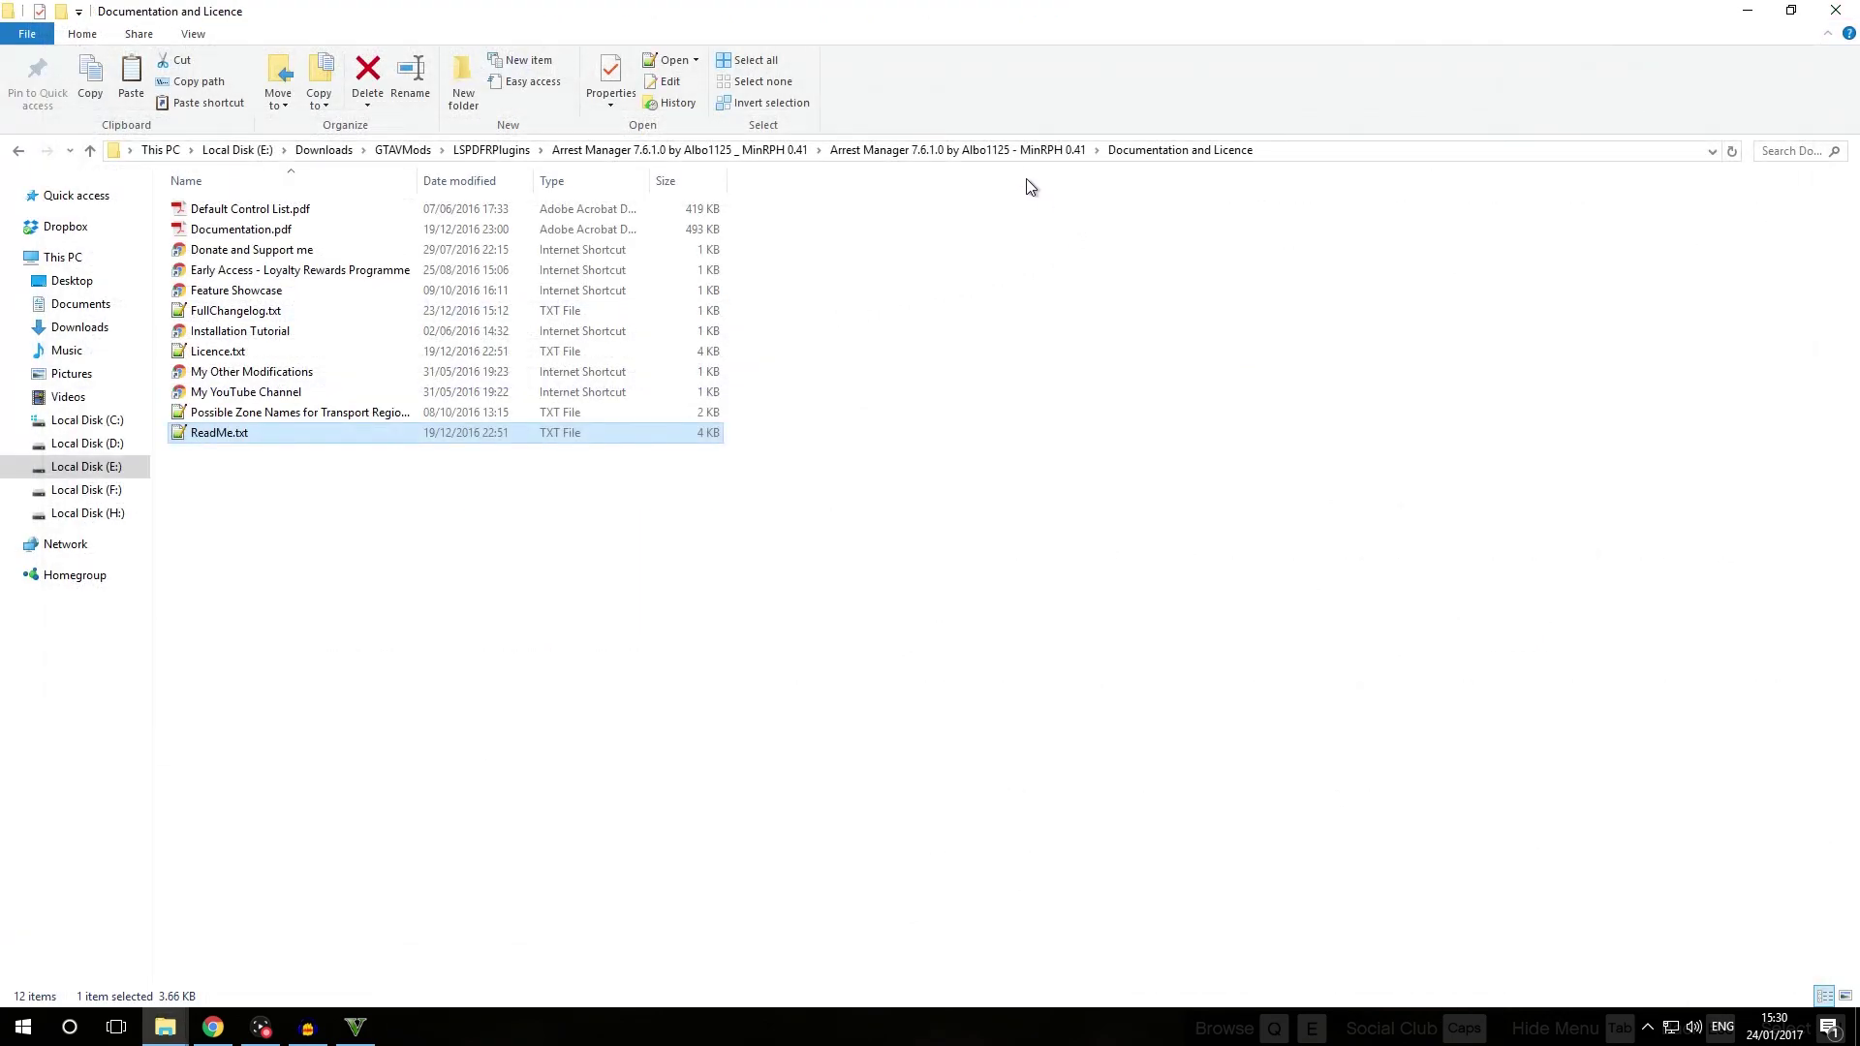
Go up to Arrest Manager 7.6.1.0, then into Grand Theft Auto V\Plugins\LSPDFR
{"action": "left_click", "coordinate": [993, 152]}
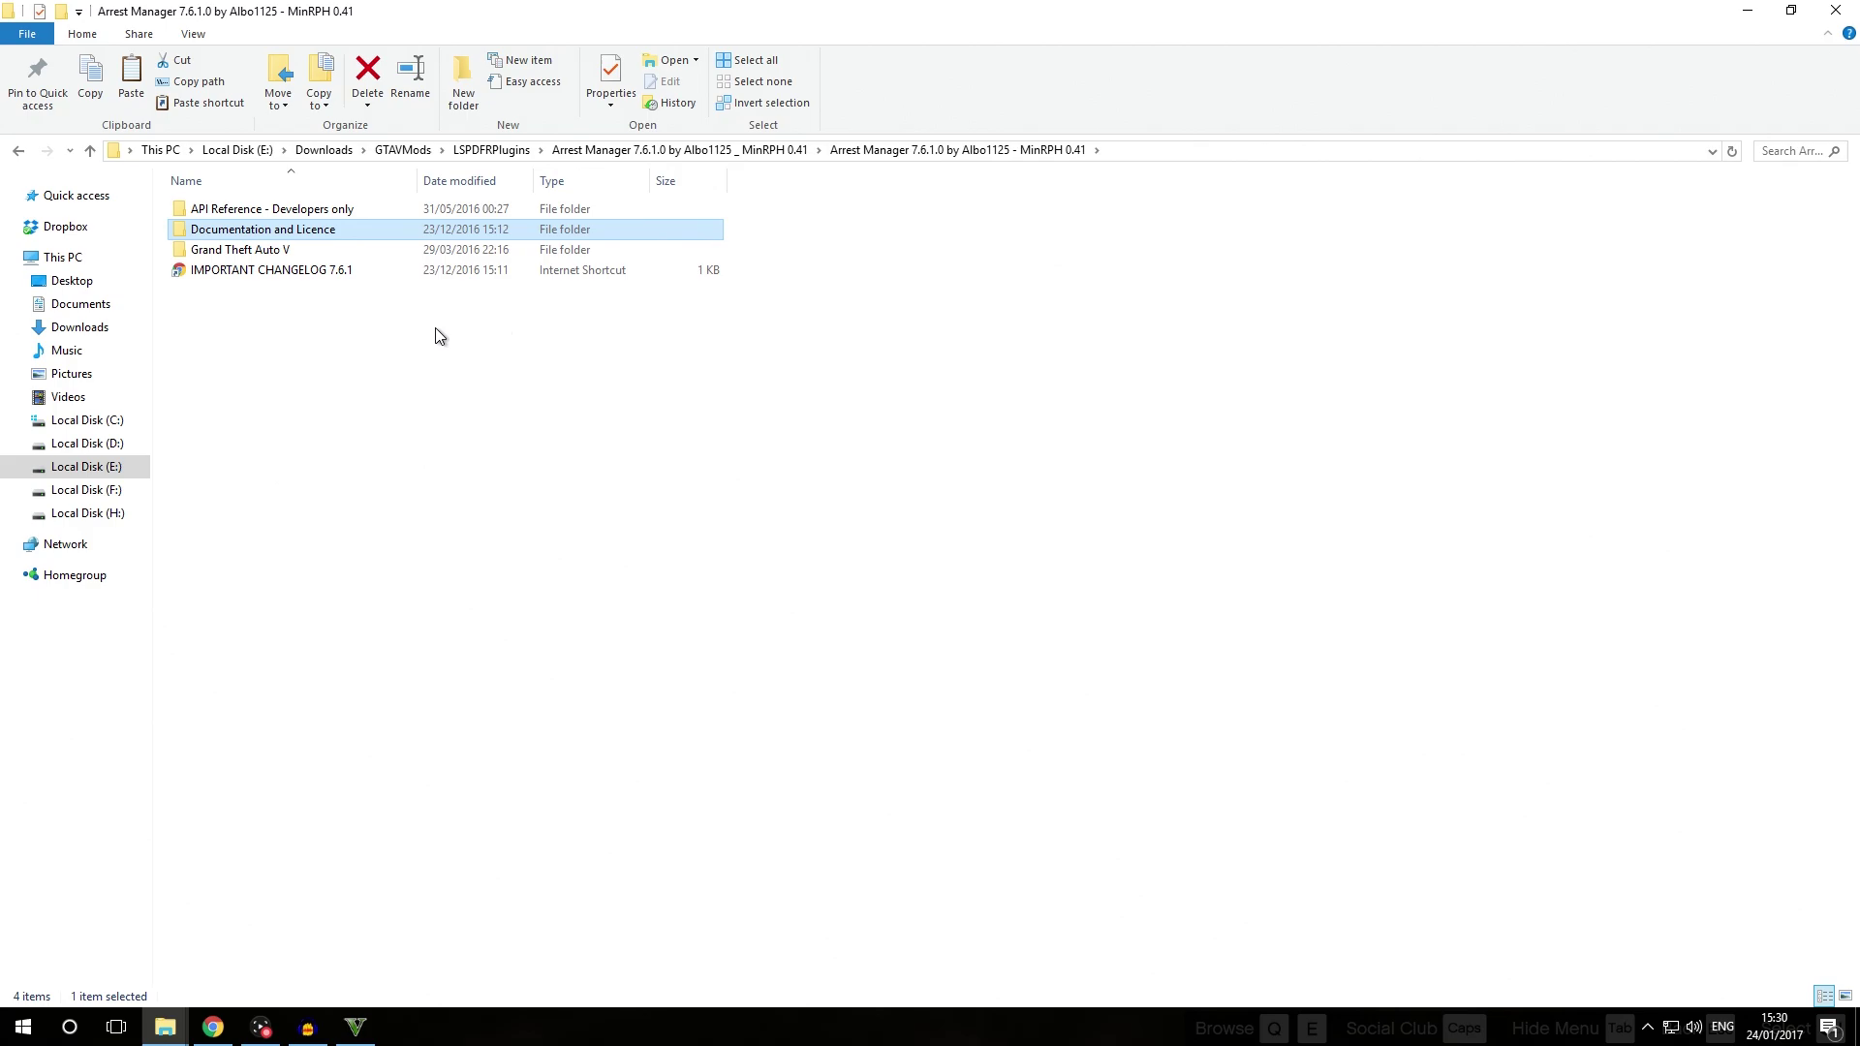
{"action": "double_click", "coordinate": [280, 254]}
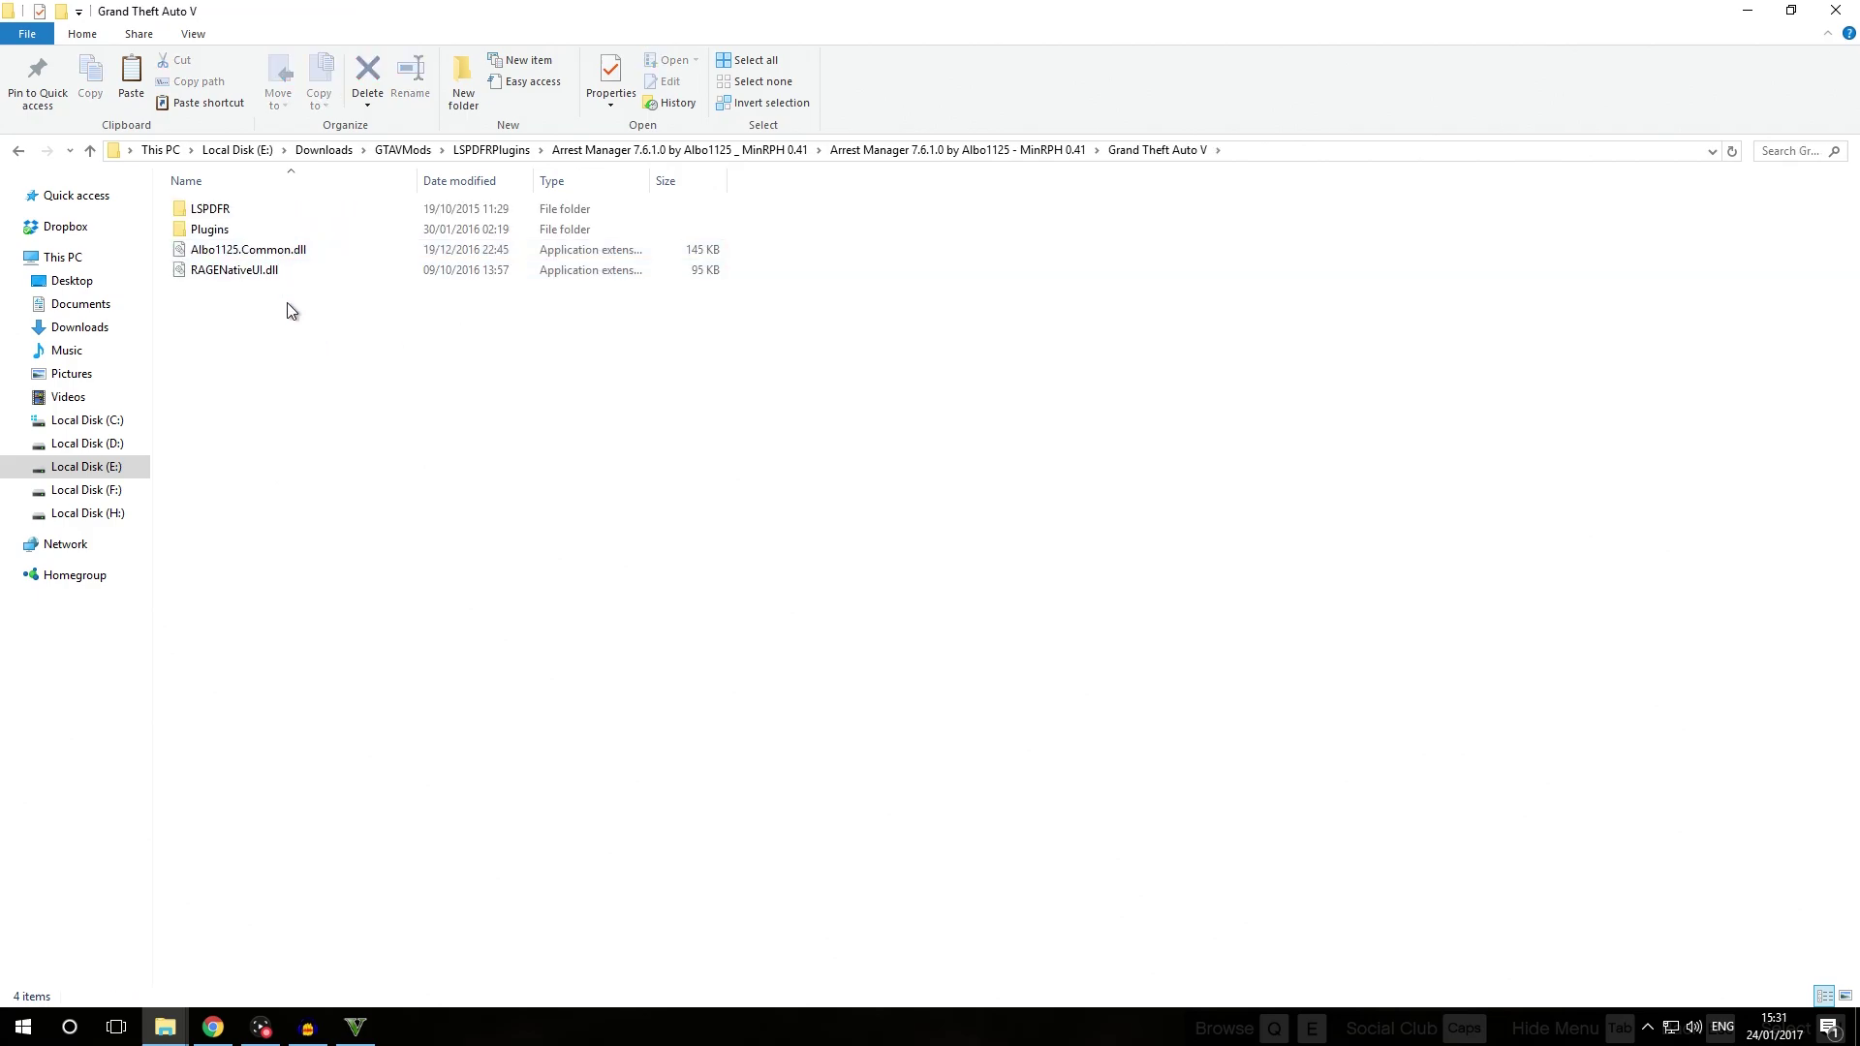
{"action": "double_click", "coordinate": [235, 230]}
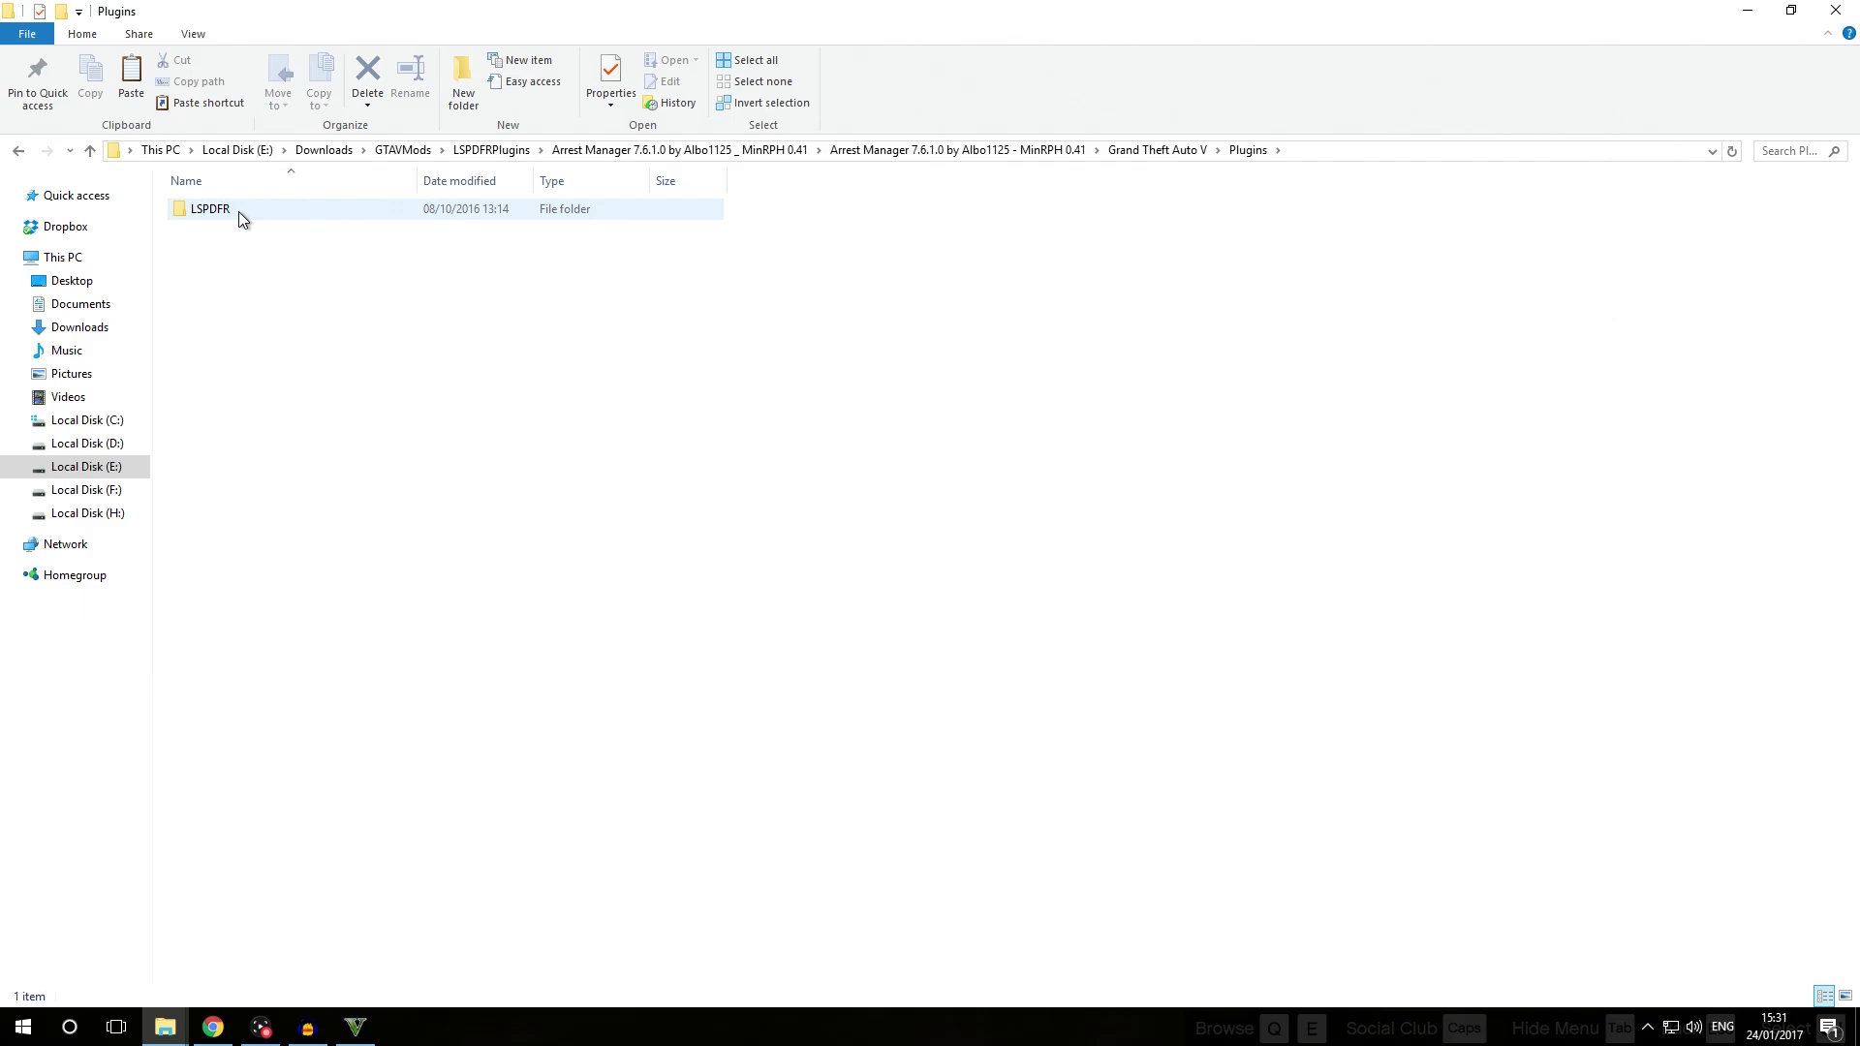
{"action": "double_click", "coordinate": [238, 211]}
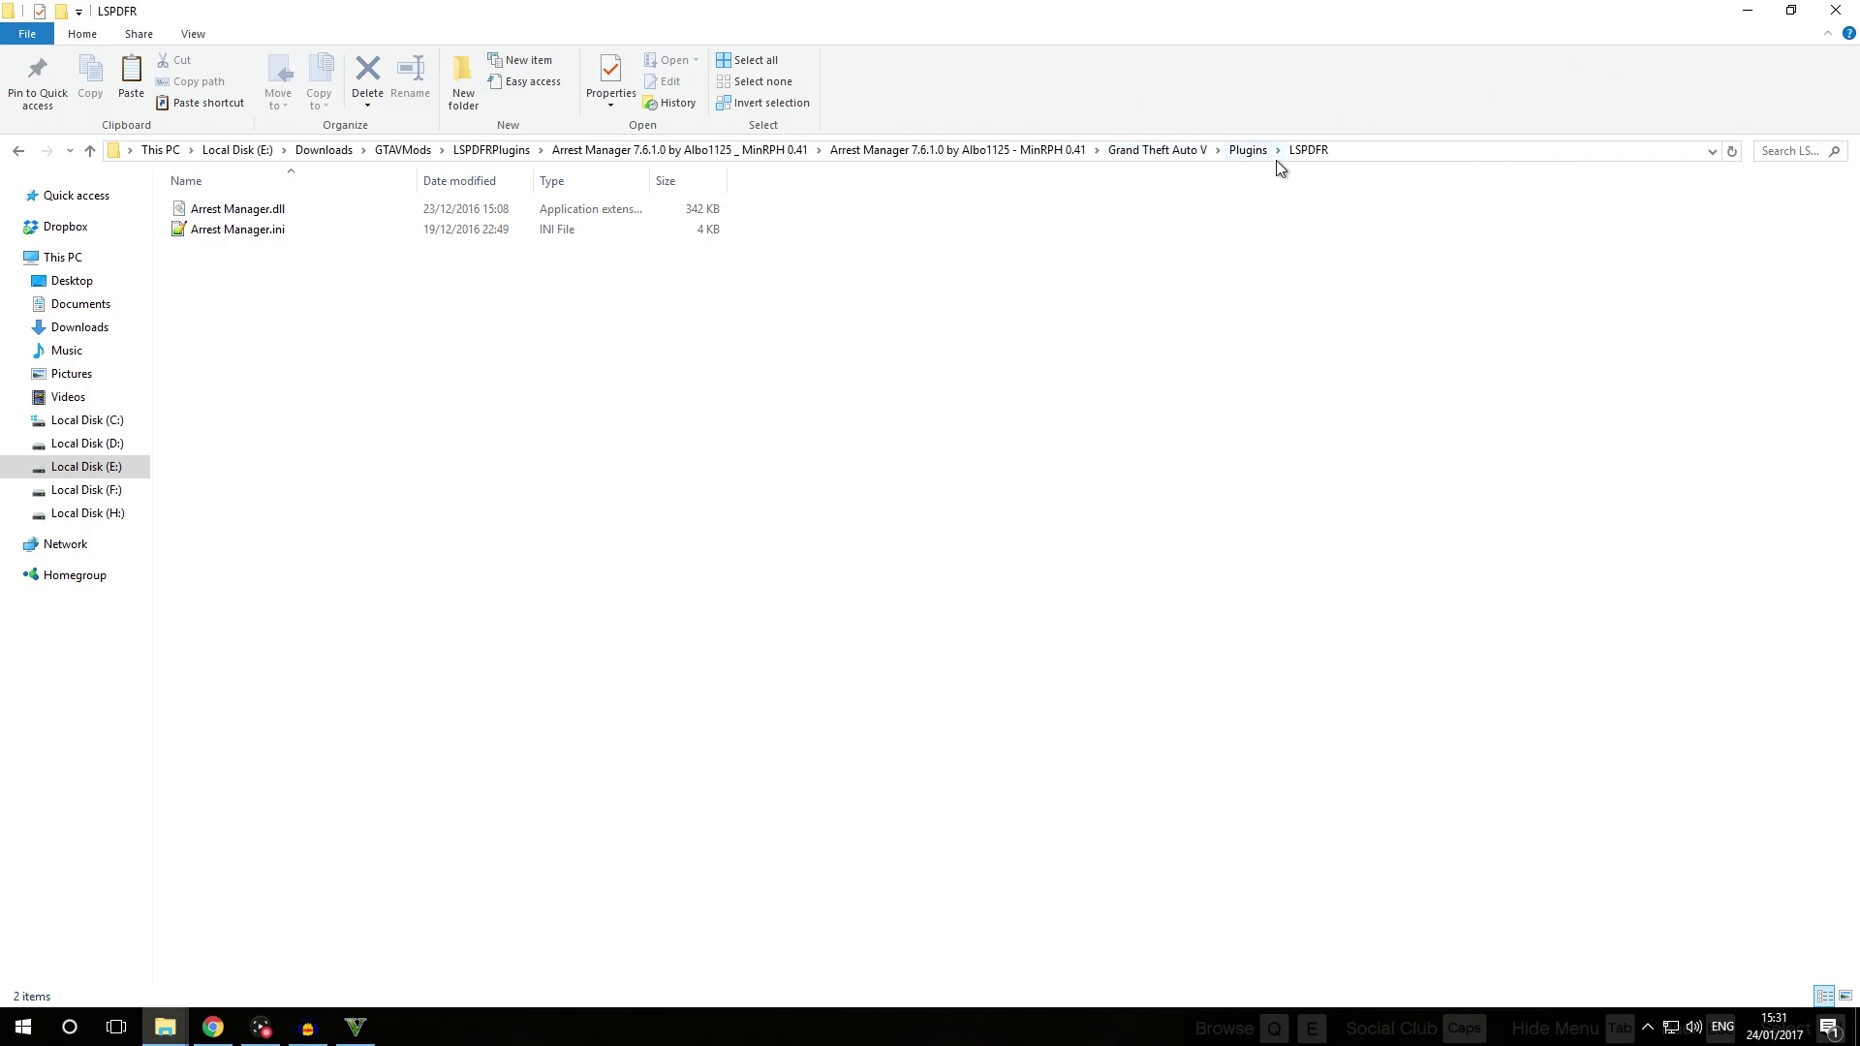
Copy all four items from the download's Grand Theft Auto V folder
{"action": "left_click", "coordinate": [1169, 153]}
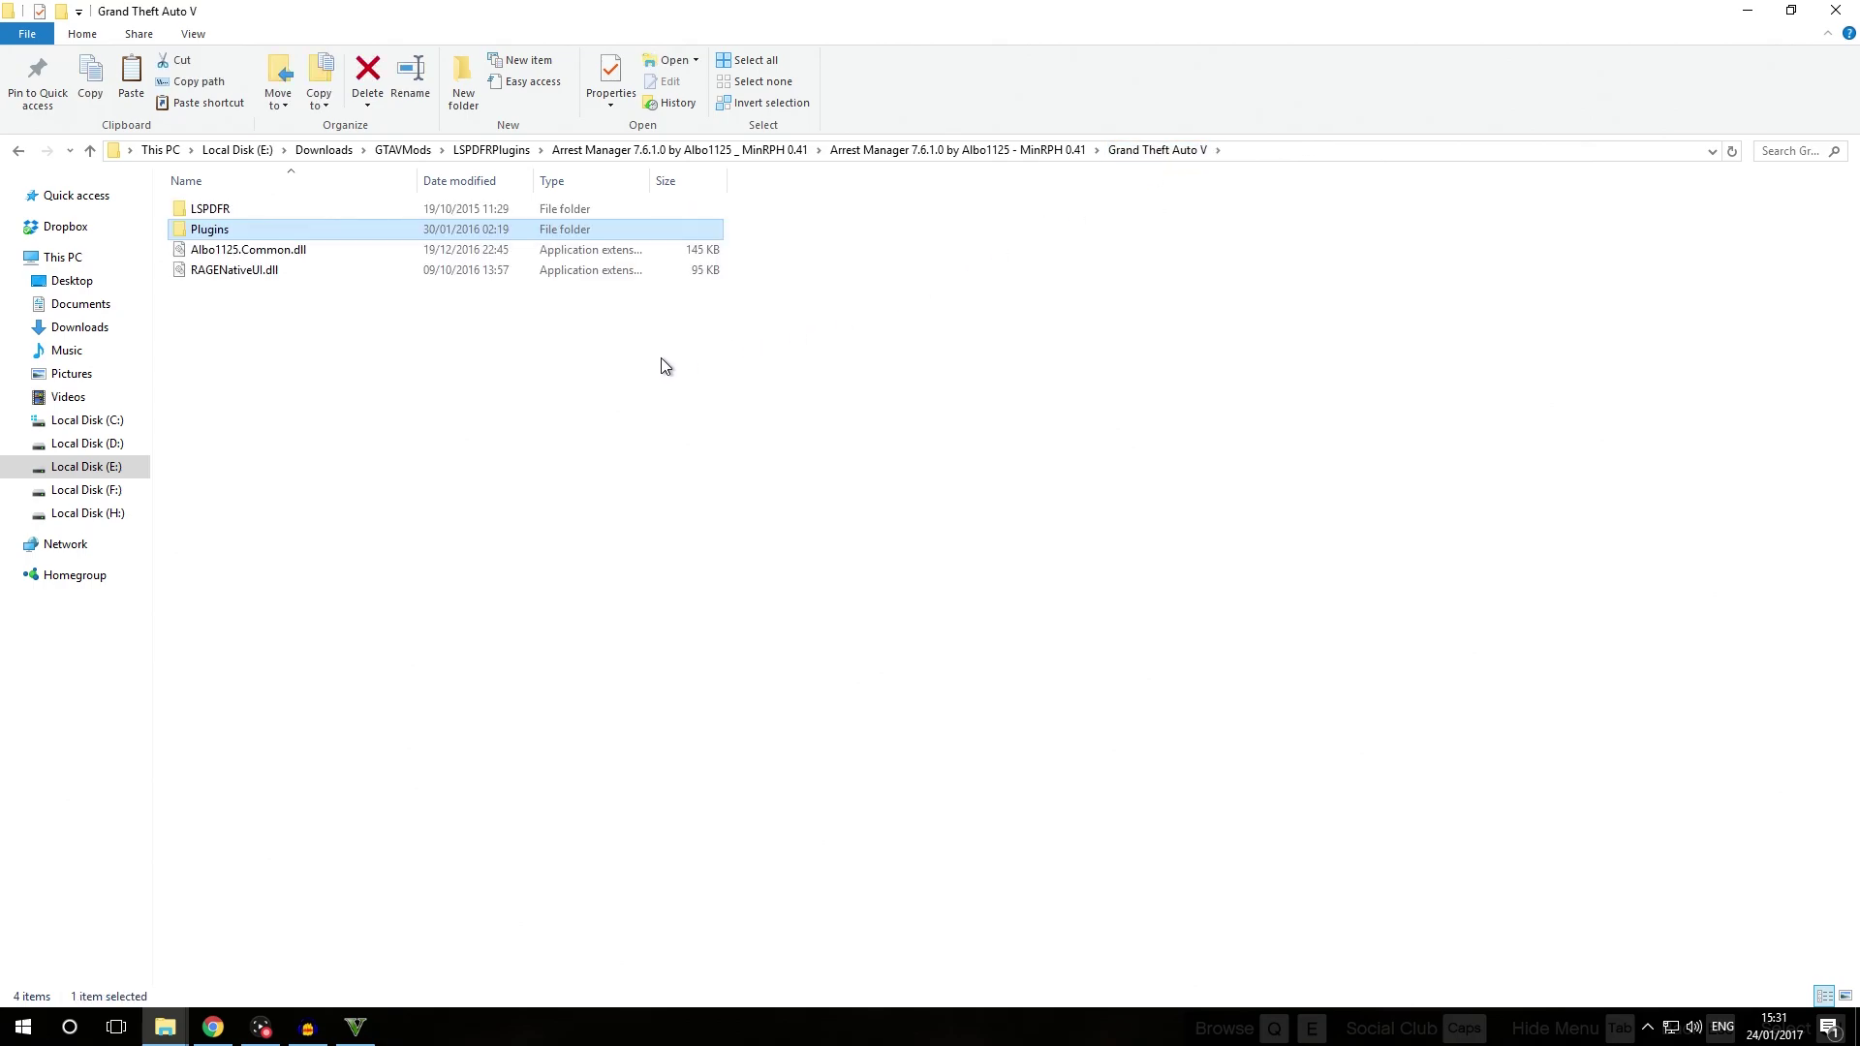
{"action": "left_click", "coordinate": [332, 341]}
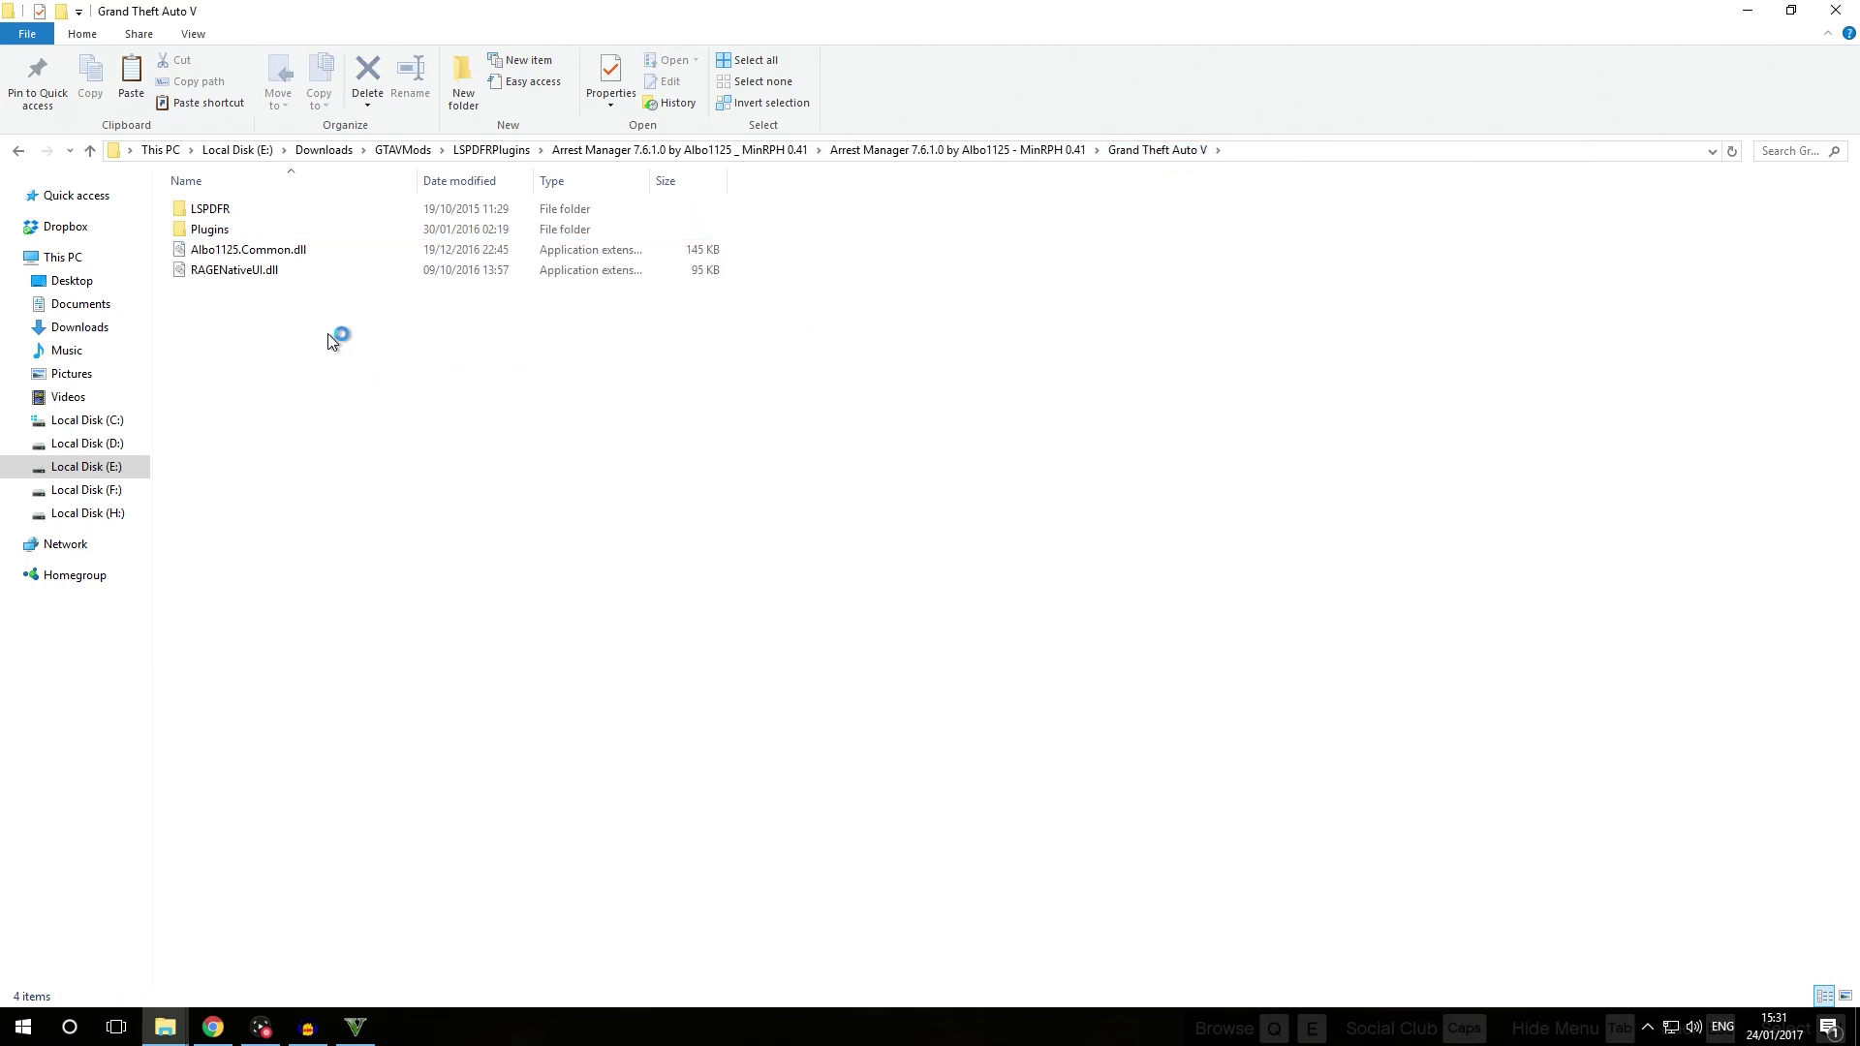
{"action": "key", "text": "ctrl+a"}
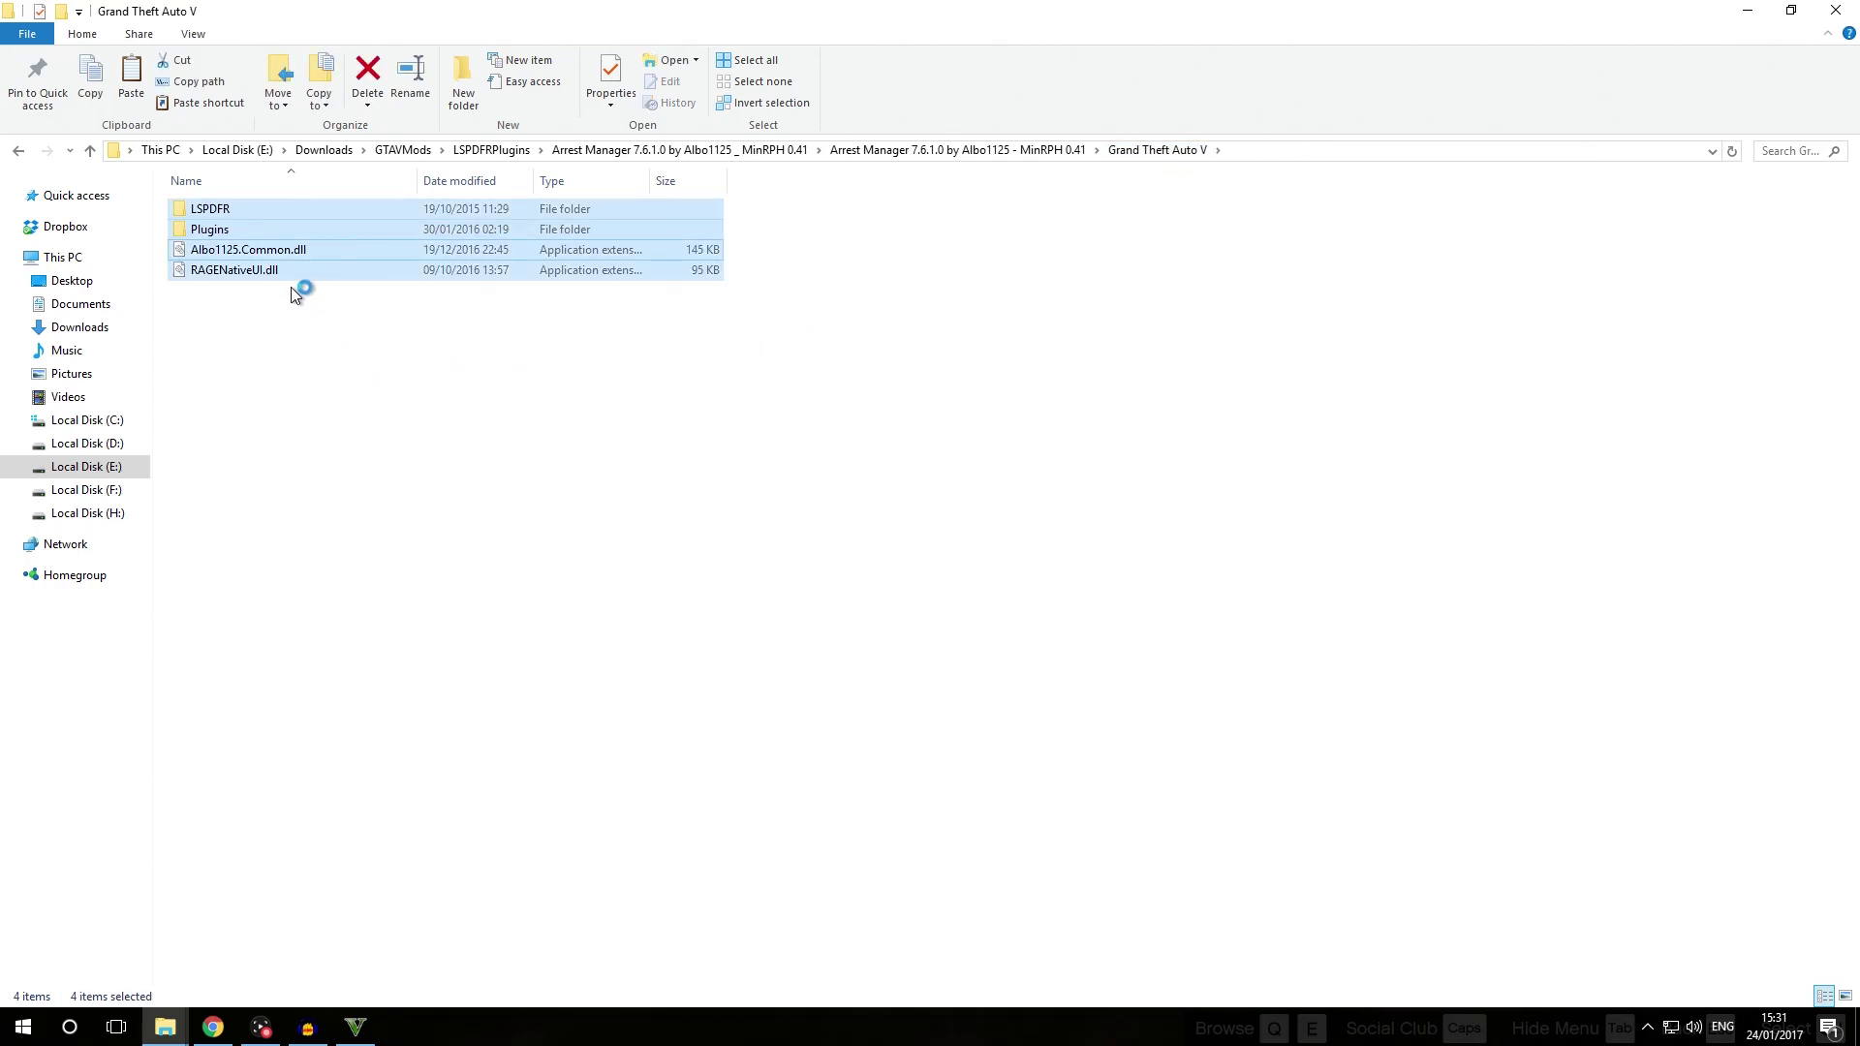
{"action": "right_click", "coordinate": [241, 229]}
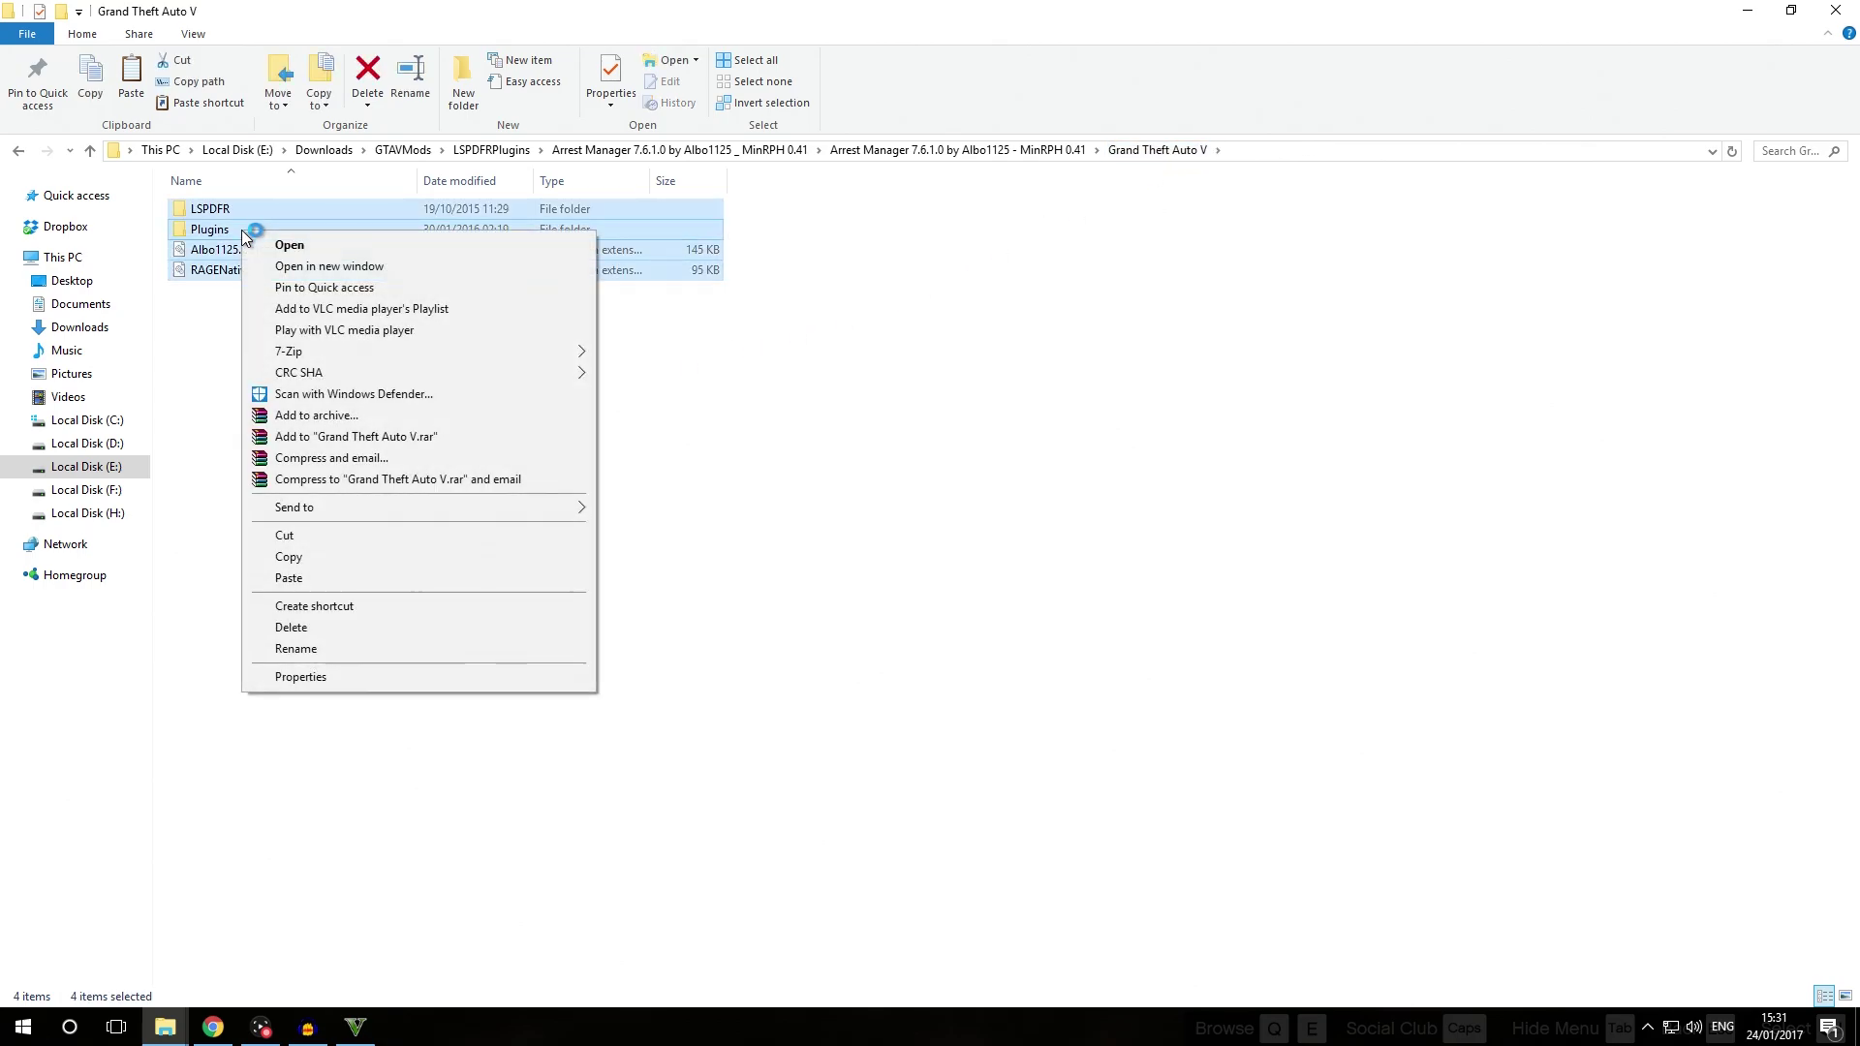
{"action": "left_click", "coordinate": [301, 555]}
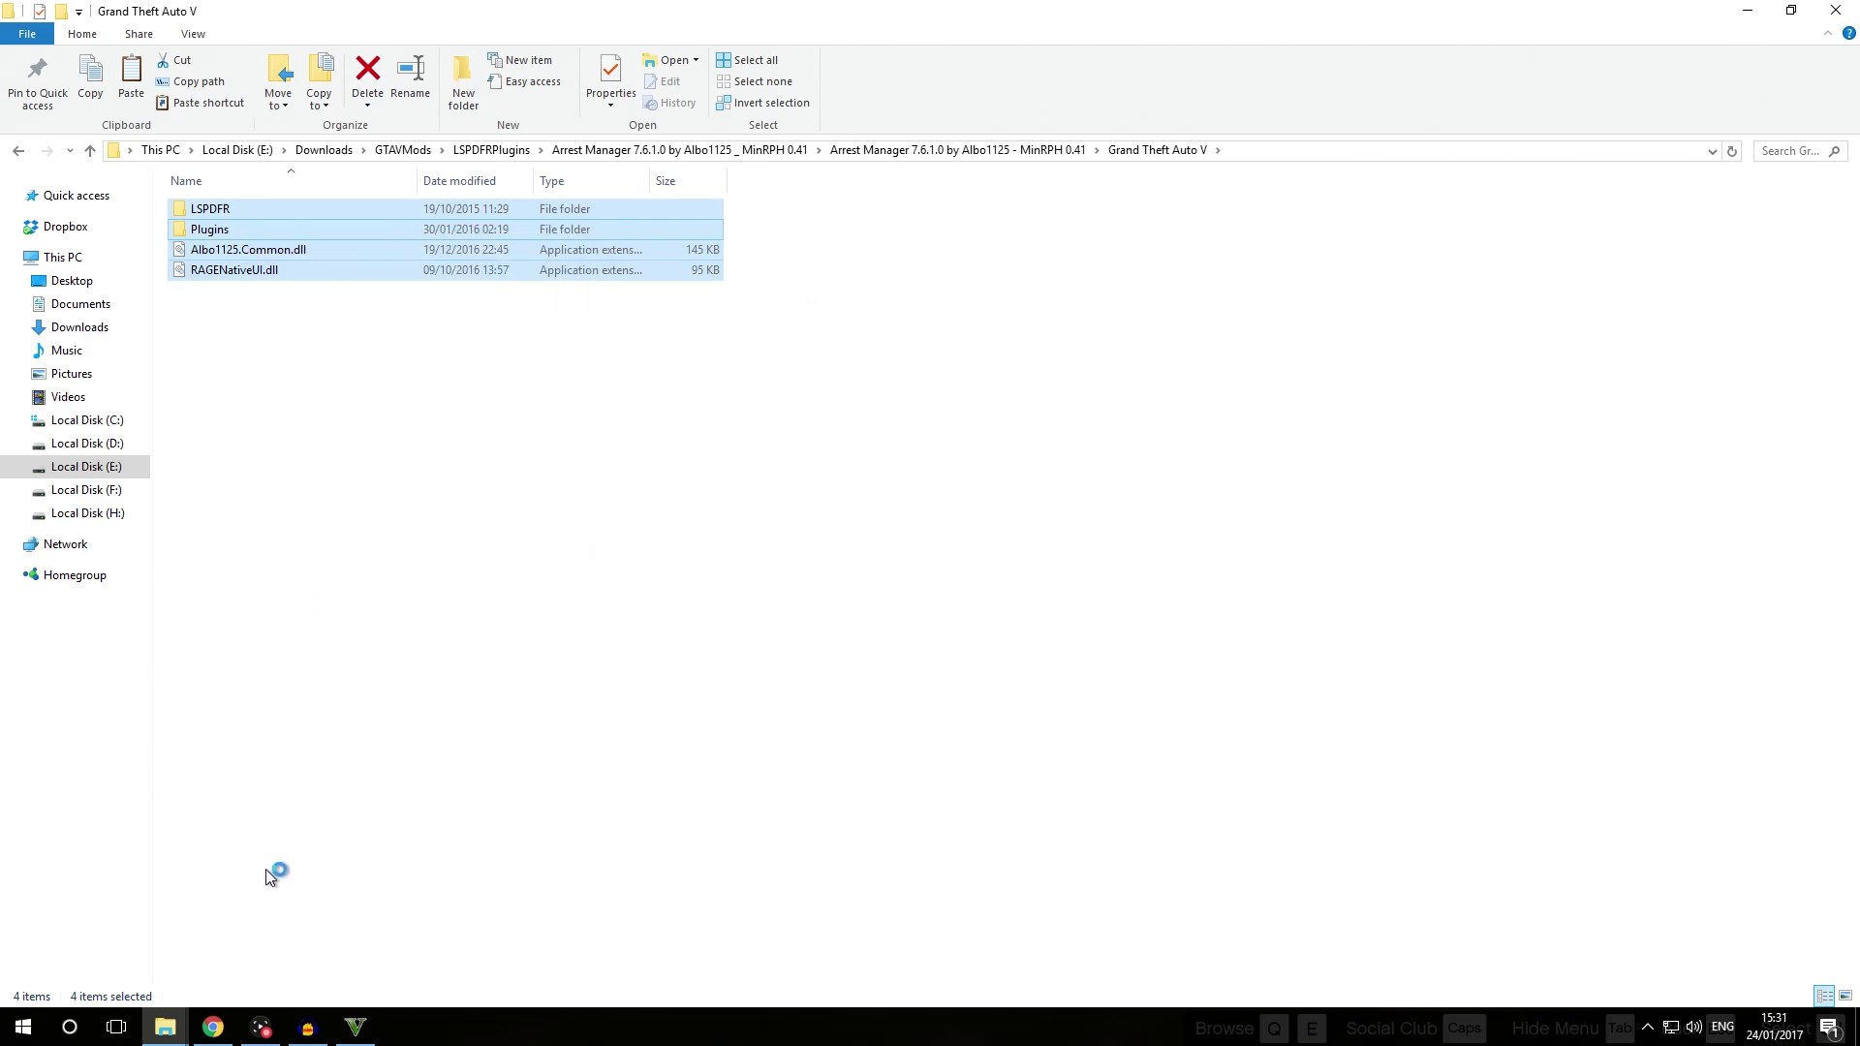
Paste the items into the F:\Grand Theft Auto V game folder, replacing same-named files
{"action": "mouse_move", "coordinate": [165, 1027]}
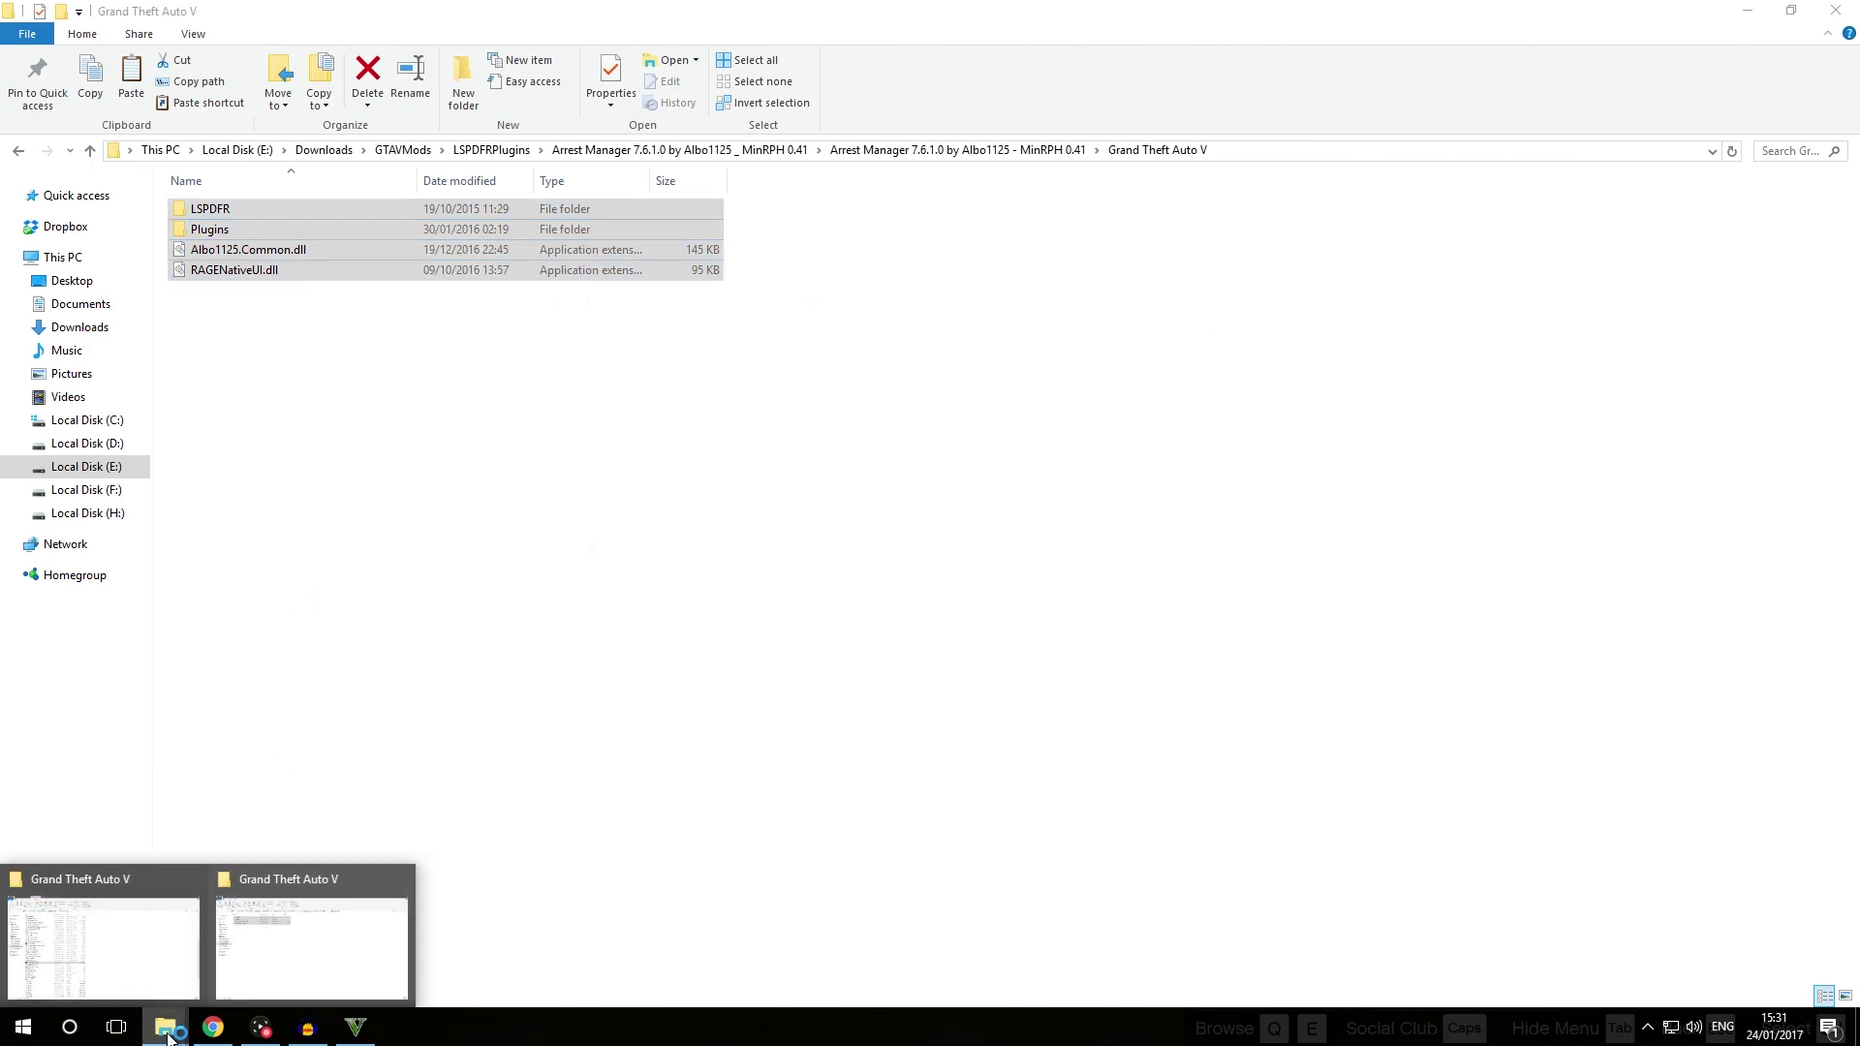
{"action": "left_click", "coordinate": [115, 947]}
{"action": "scroll", "coordinate": [872, 684], "scroll_direction": "up", "scroll_amount": 8}
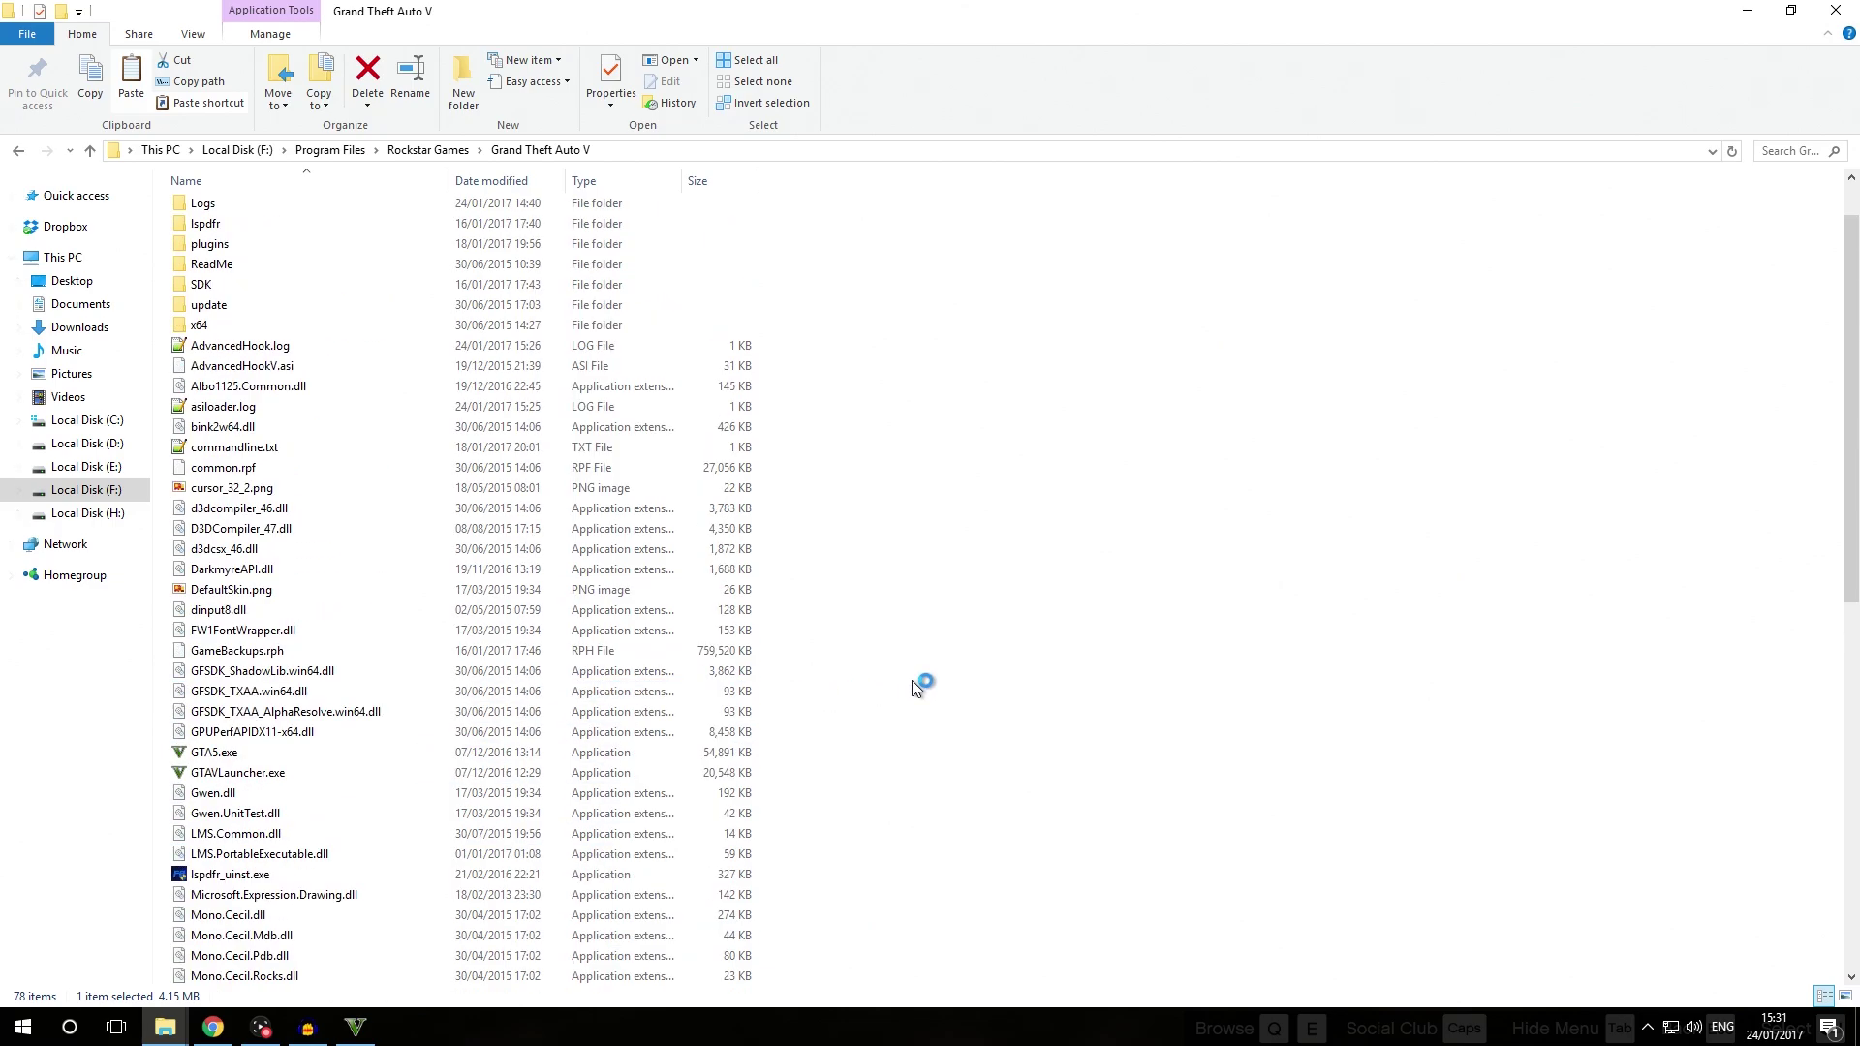
{"action": "left_click", "coordinate": [831, 341]}
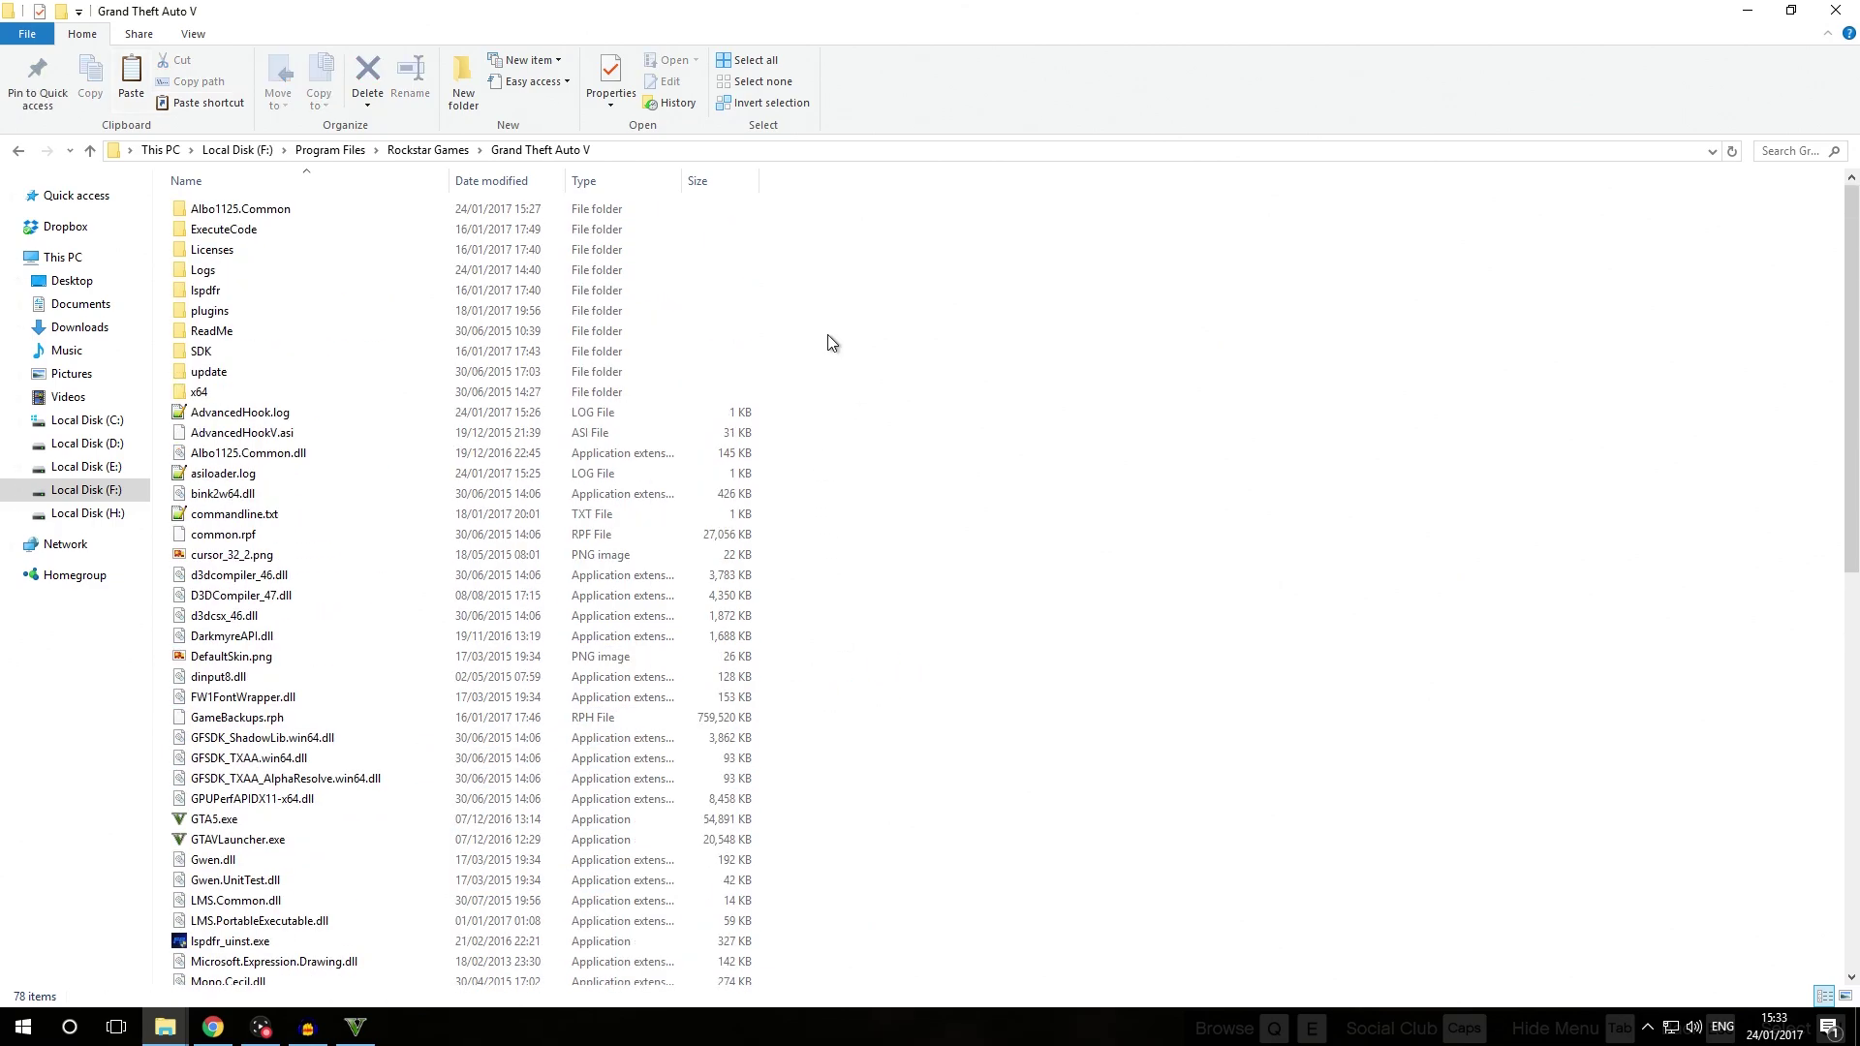
{"action": "right_click", "coordinate": [829, 336]}
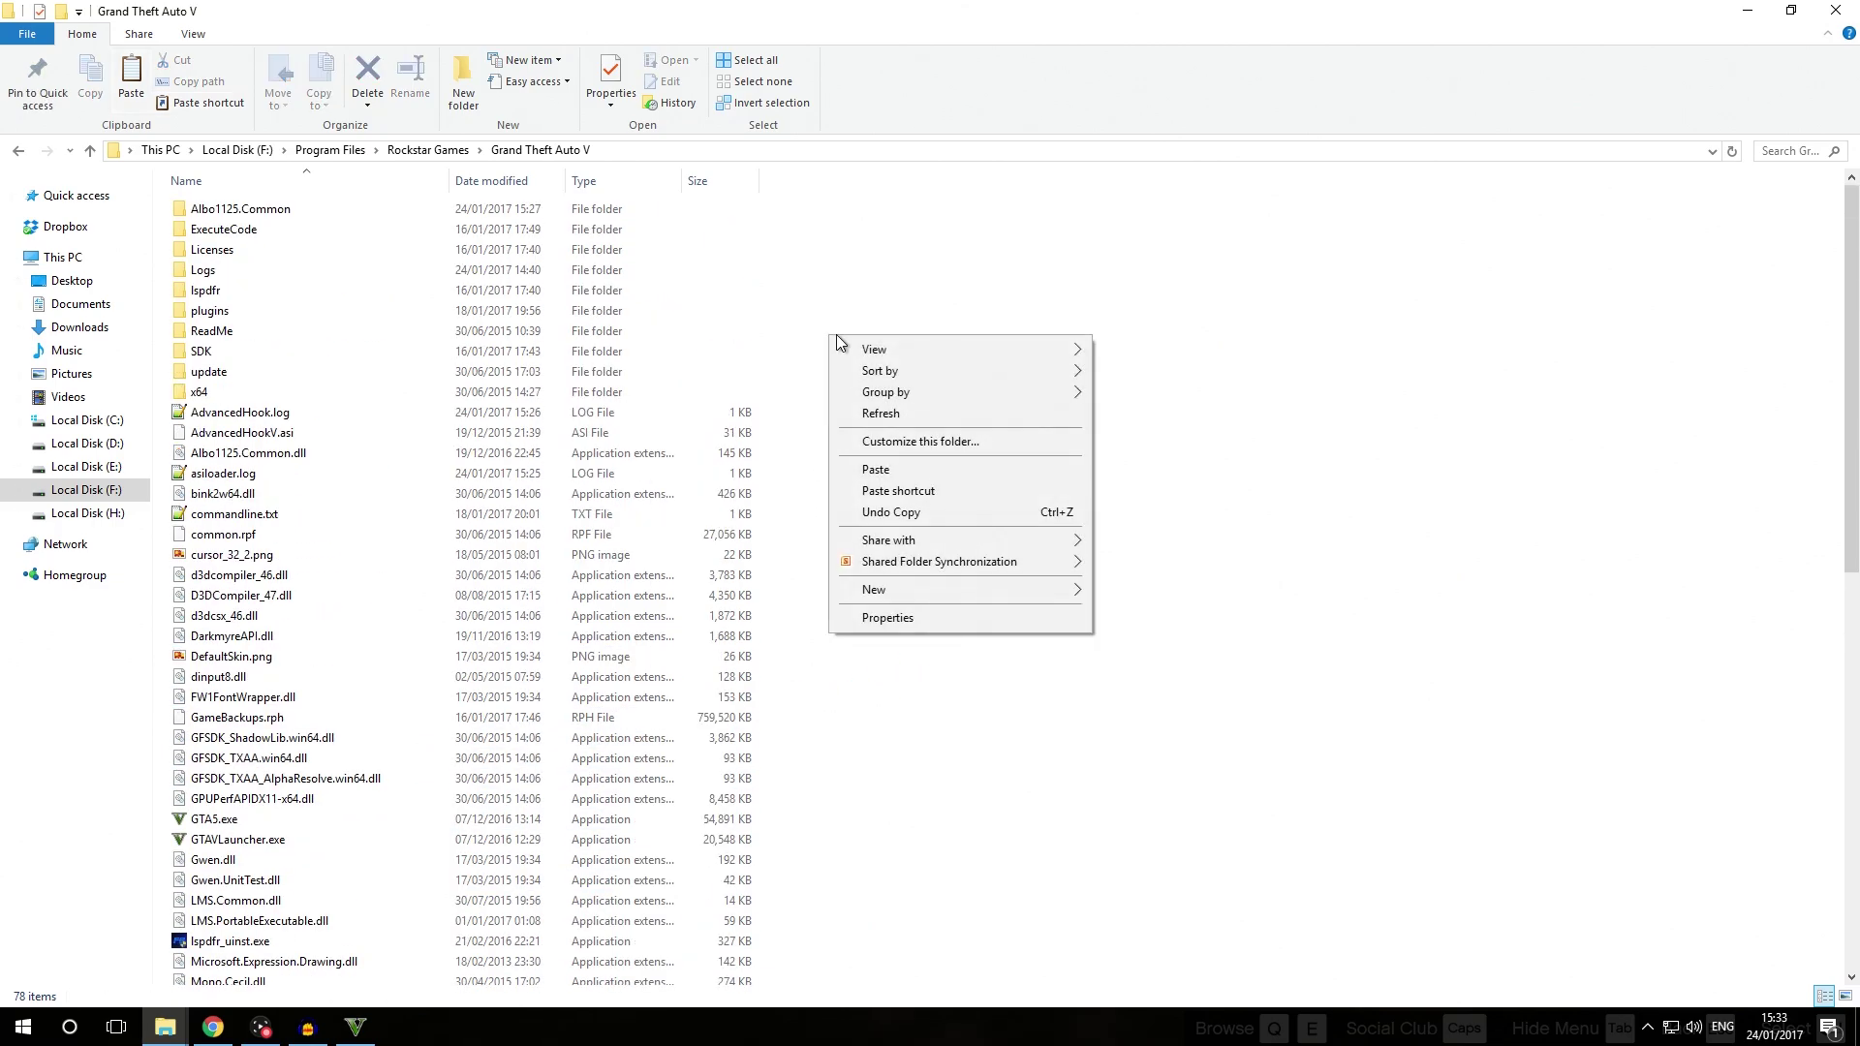
{"action": "left_click", "coordinate": [889, 471]}
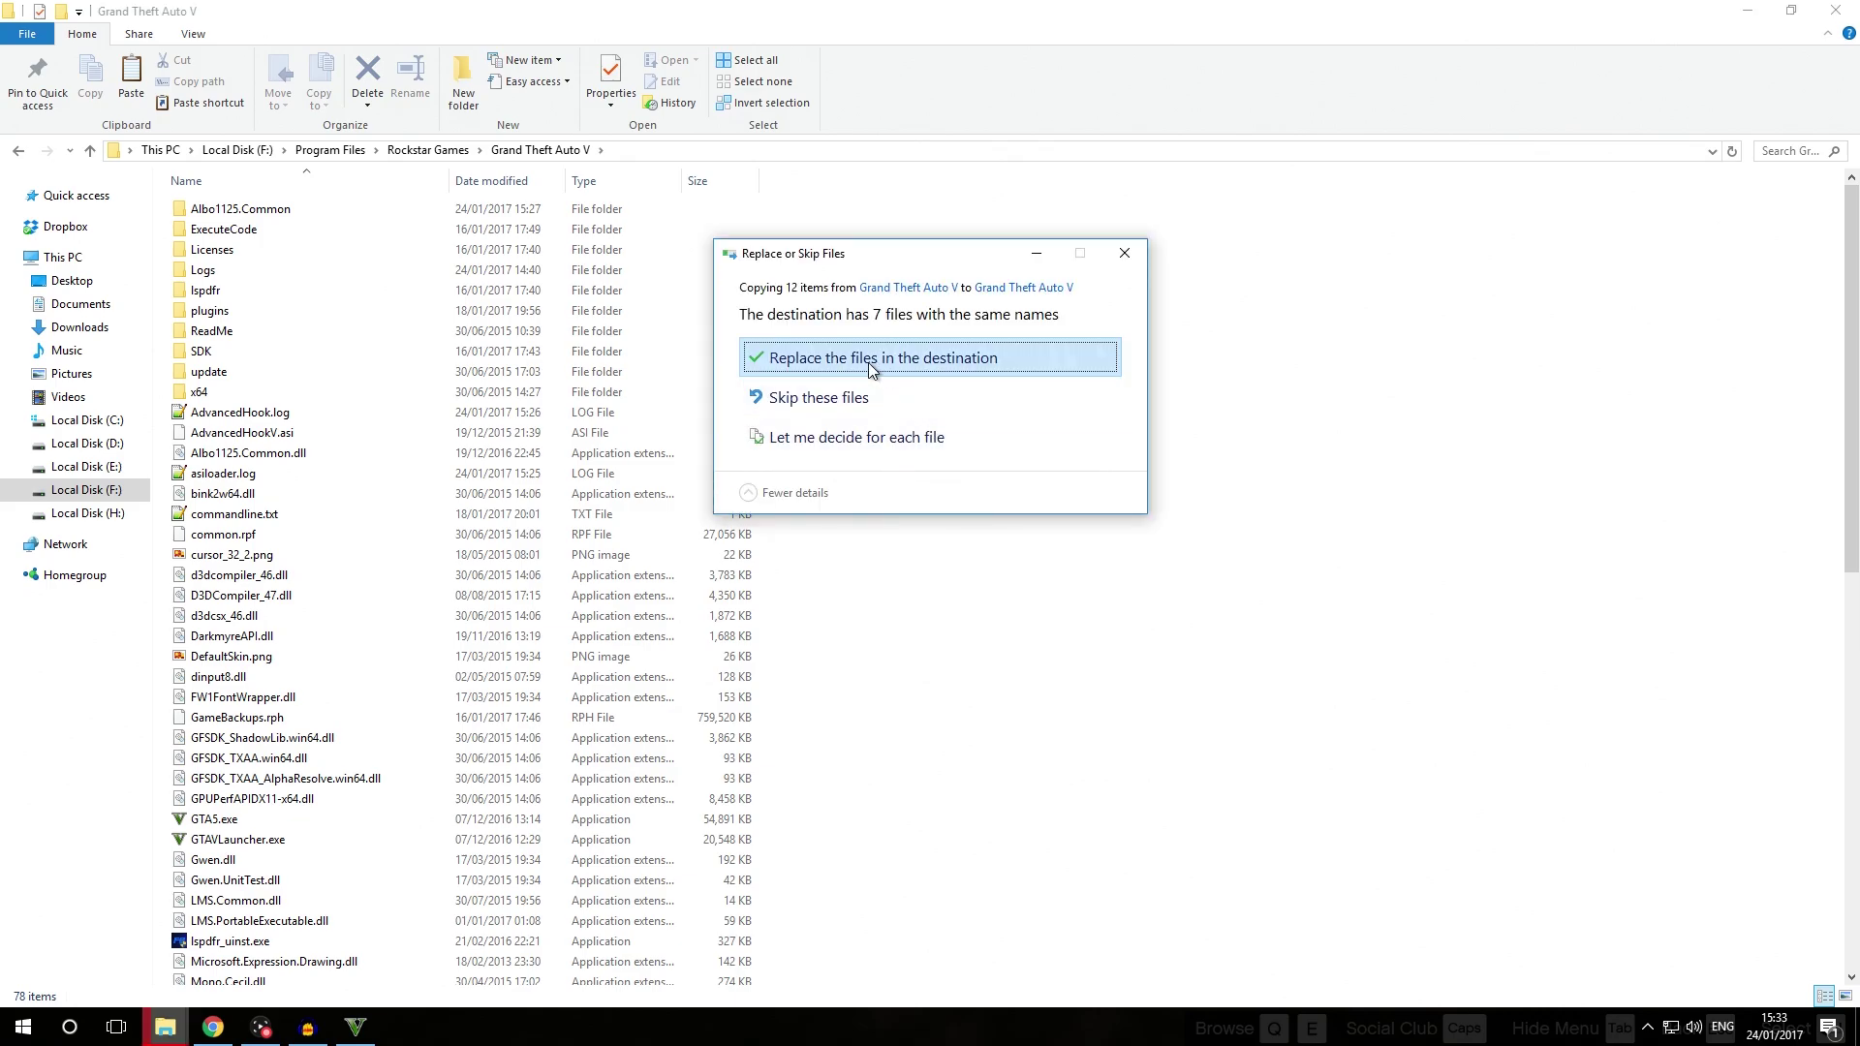
{"action": "left_click", "coordinate": [814, 363]}
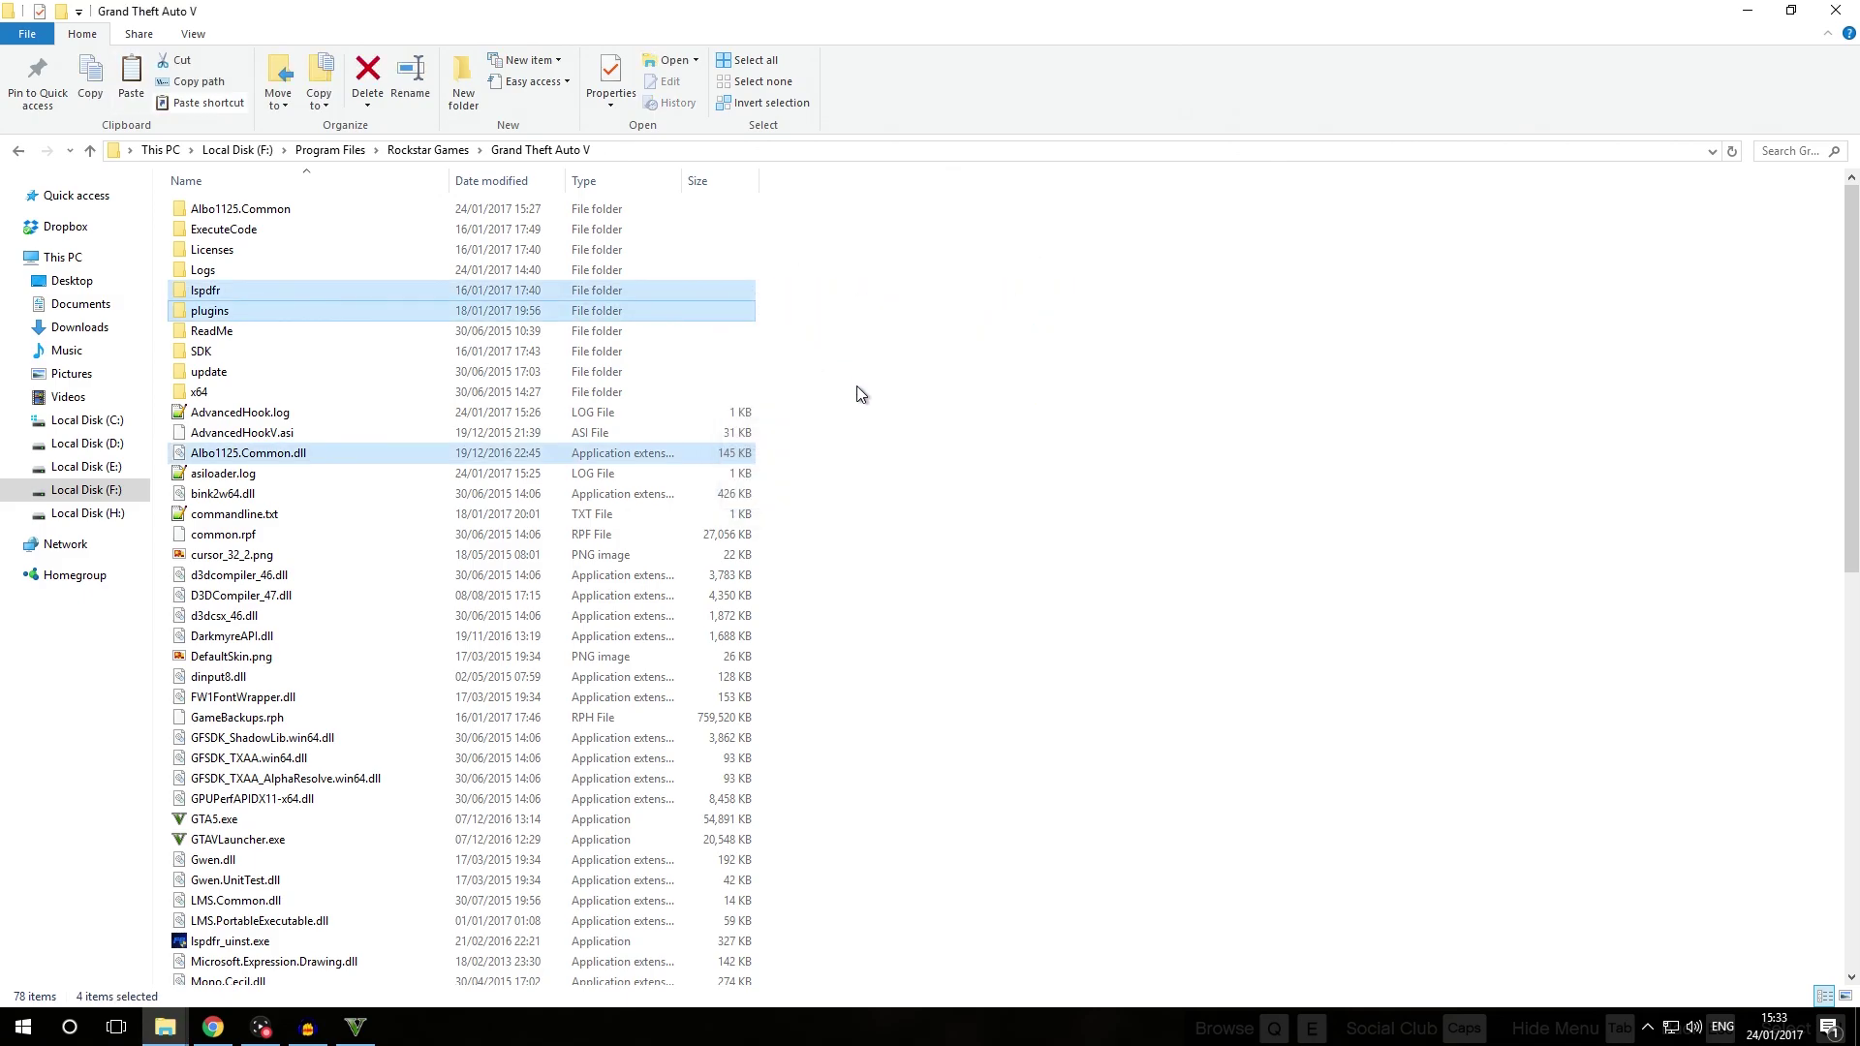
{"action": "left_click", "coordinate": [857, 393]}
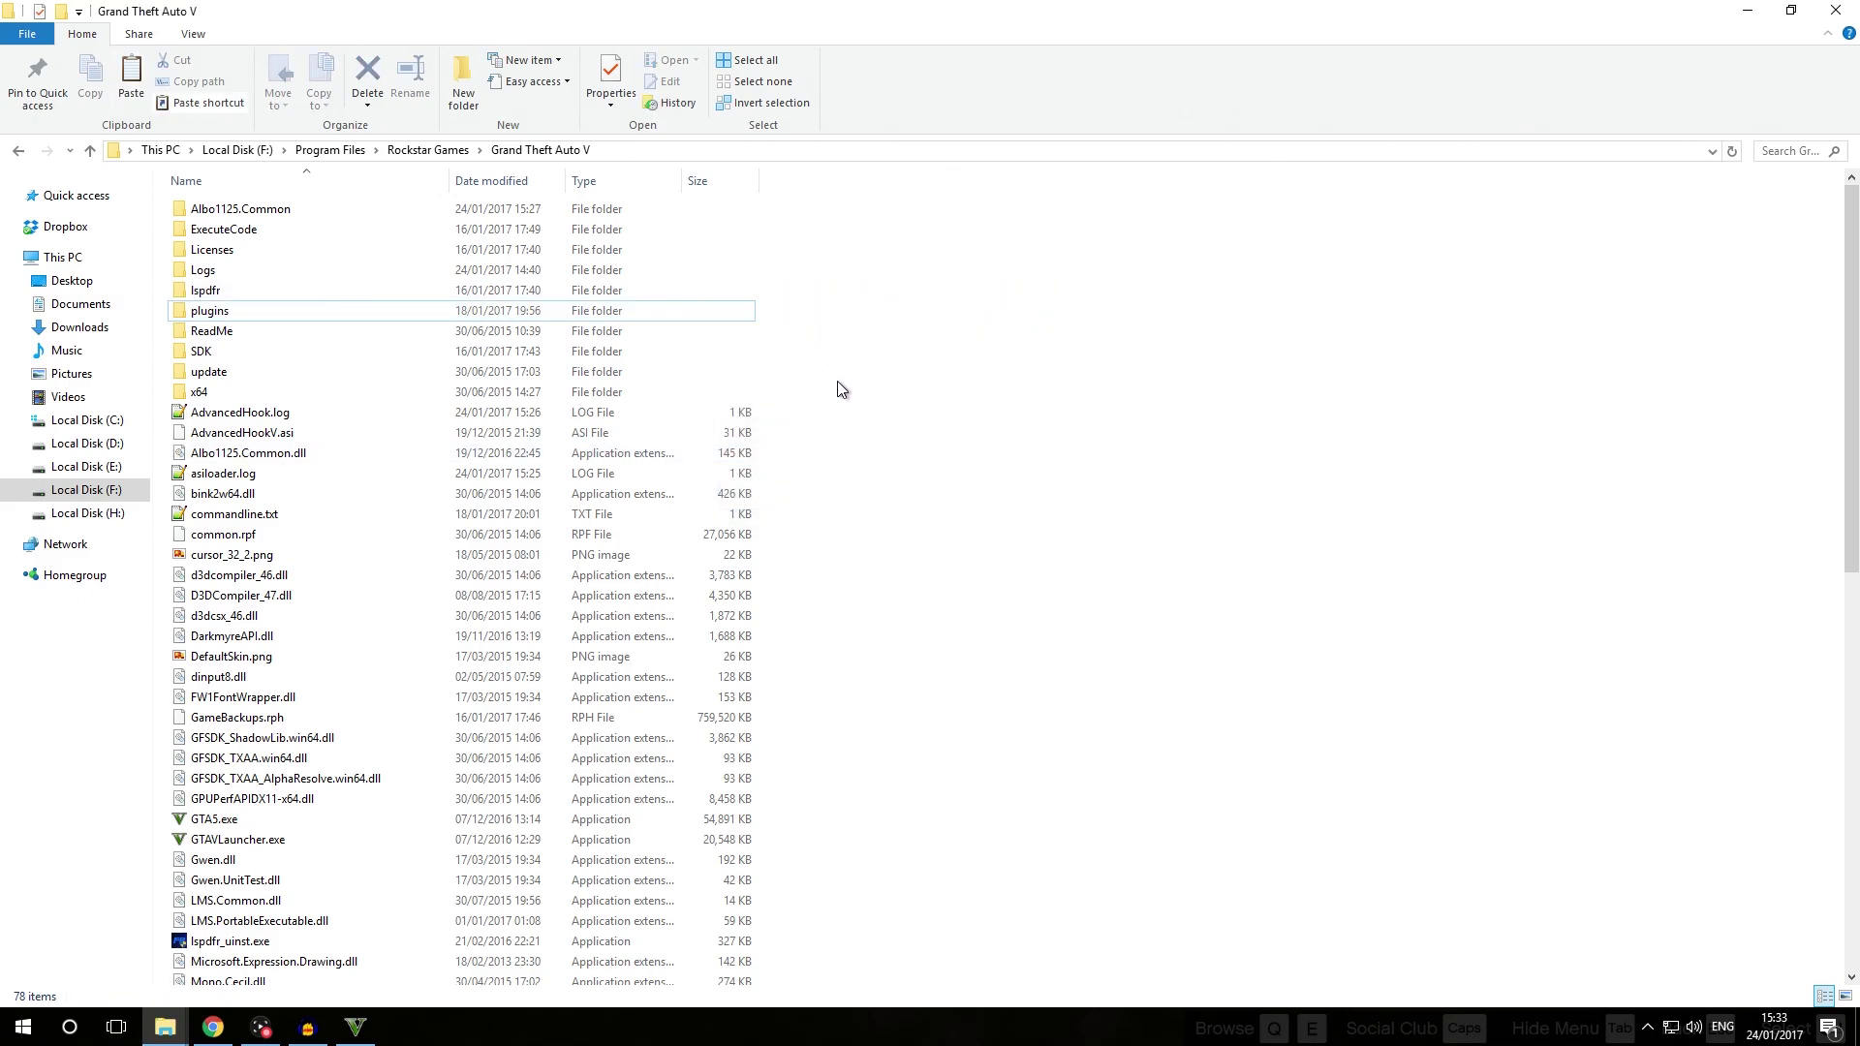
Check the game's plugins\lspdfr folder for the Arrest Manager files, then return to the game folder
{"action": "double_click", "coordinate": [235, 316]}
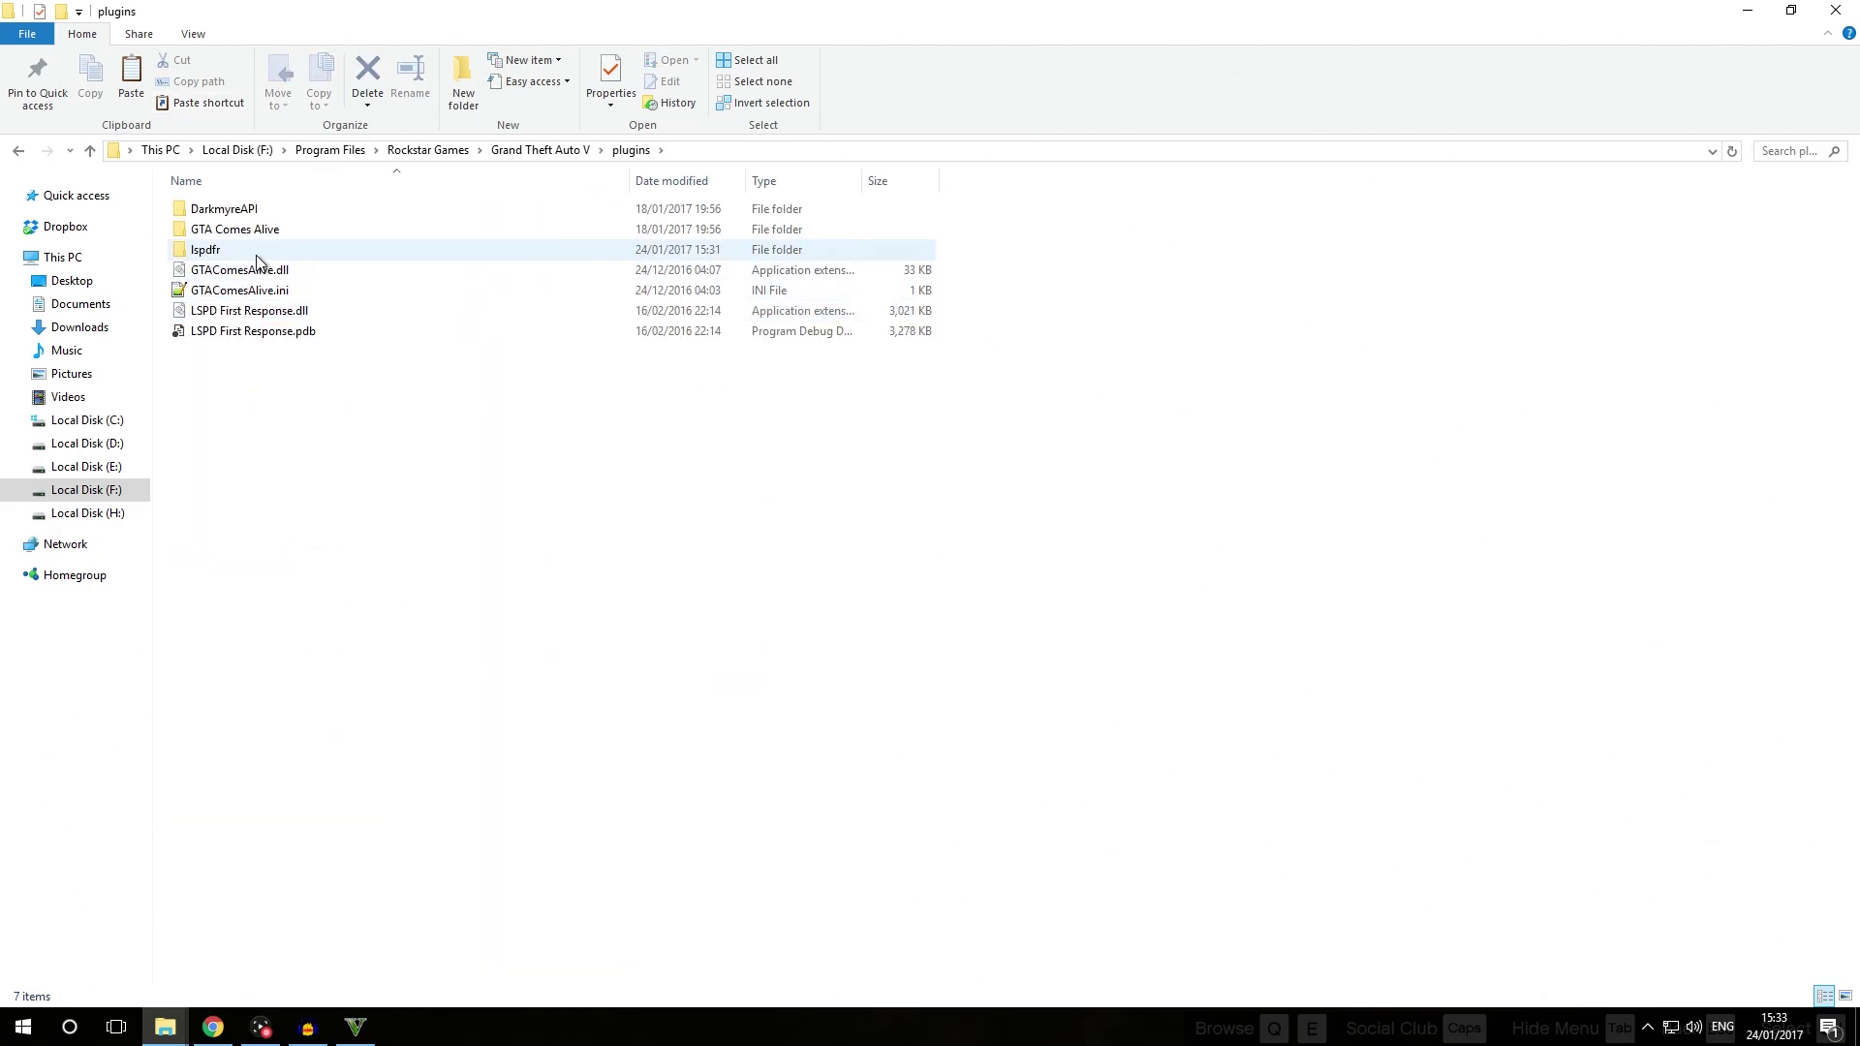
{"action": "double_click", "coordinate": [279, 251]}
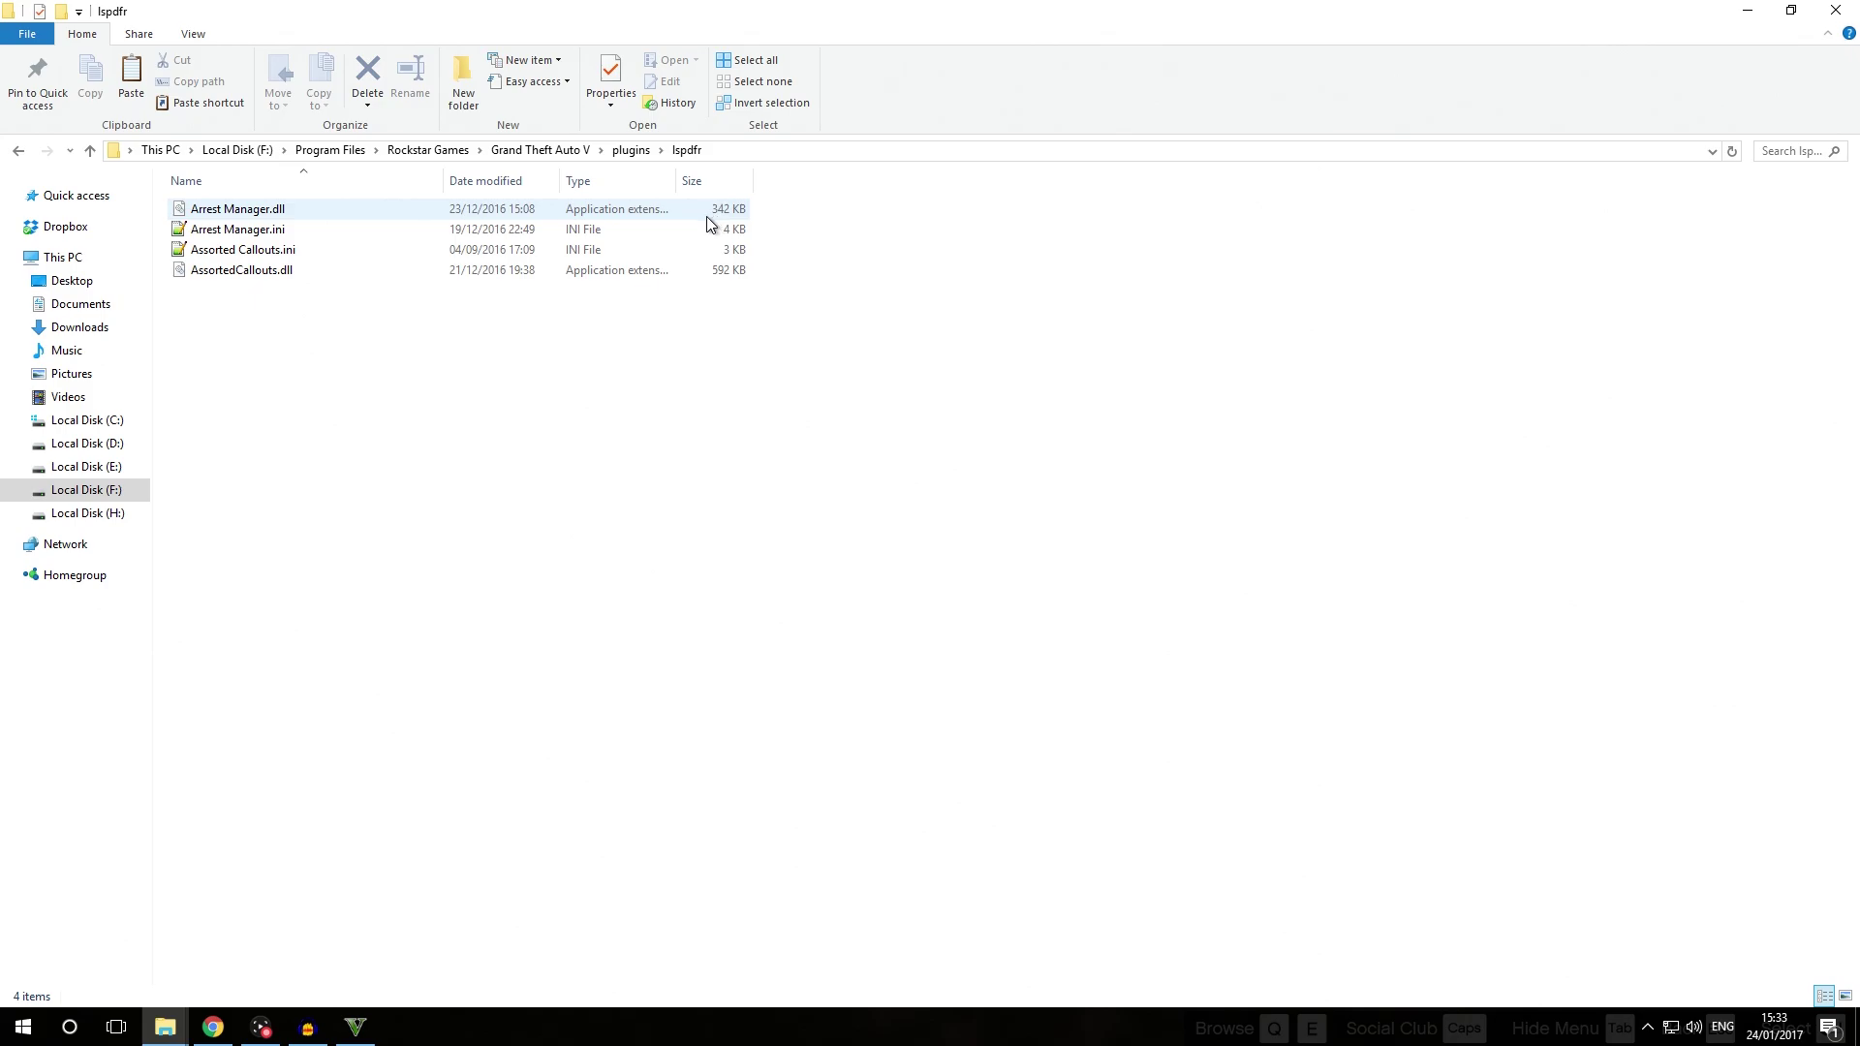
{"action": "key", "text": "alt+Up"}
{"action": "key", "text": "alt+Up"}
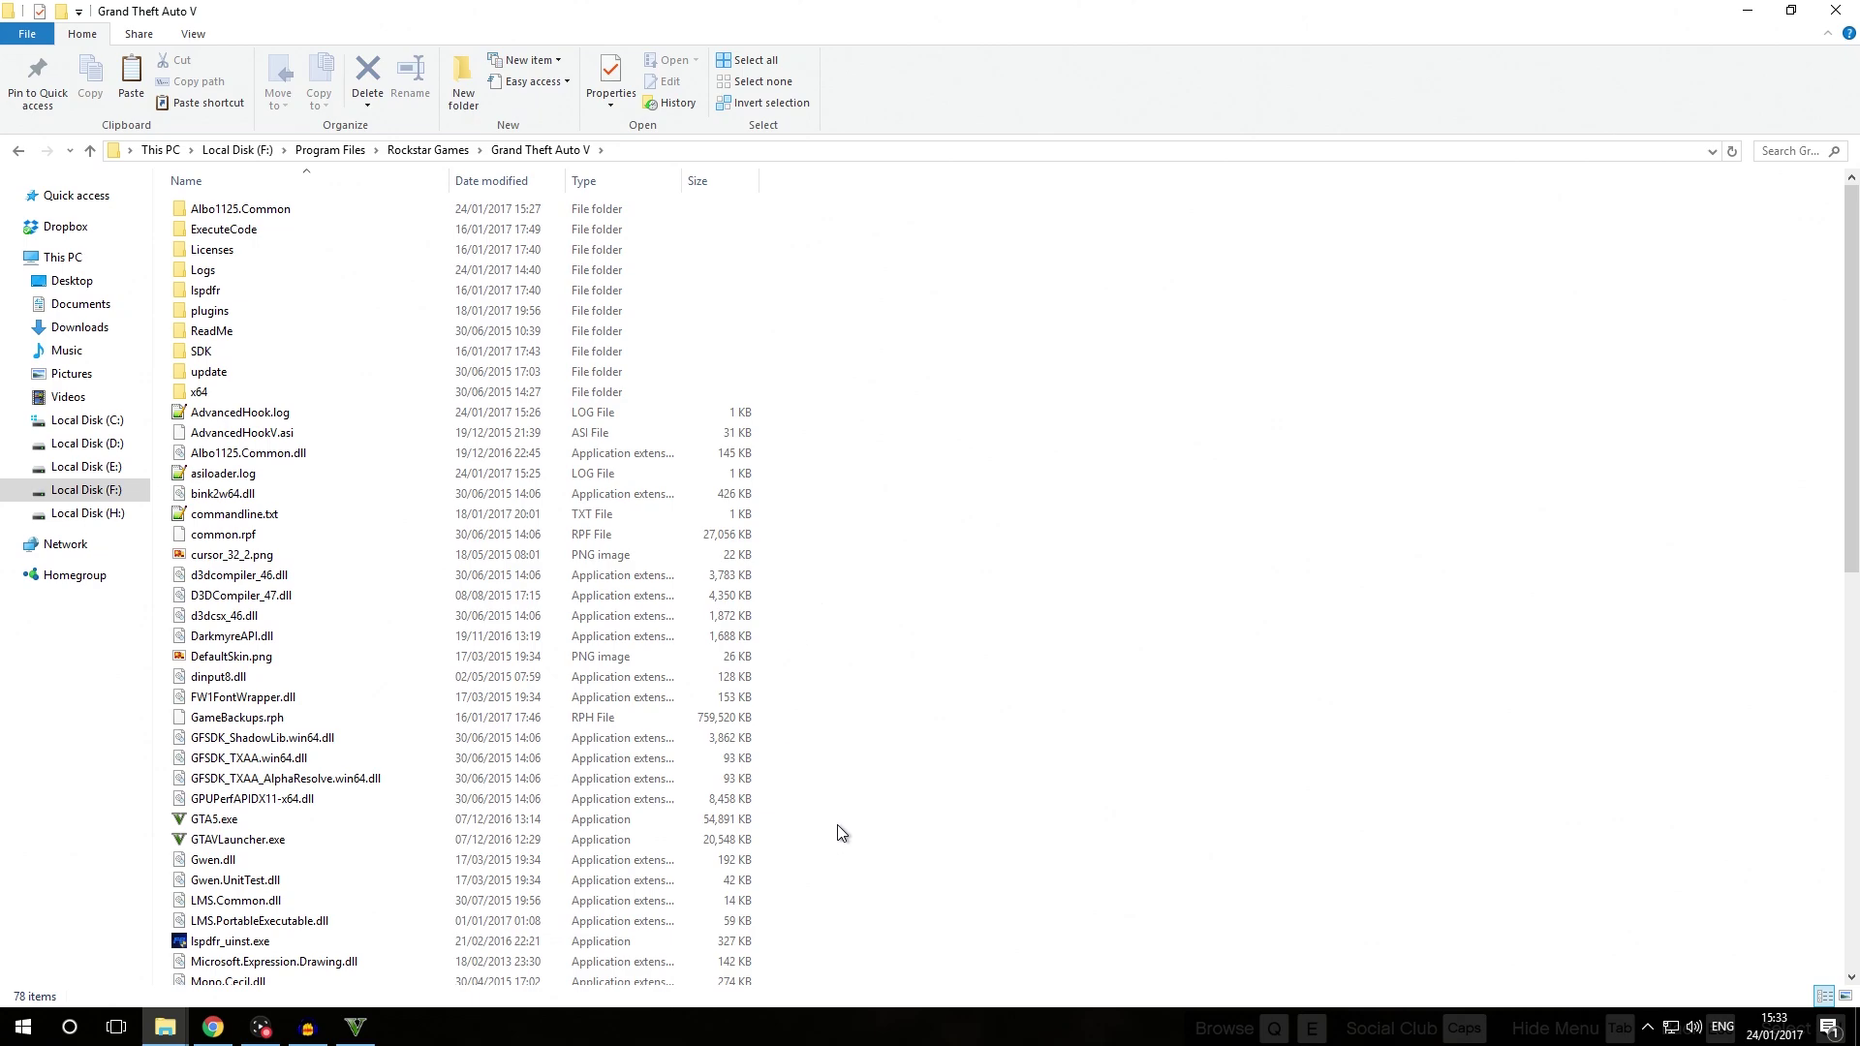
Back in the game, reload LSPD First Response.dll with the LoadPlugin console command
{"action": "left_click", "coordinate": [355, 1027]}
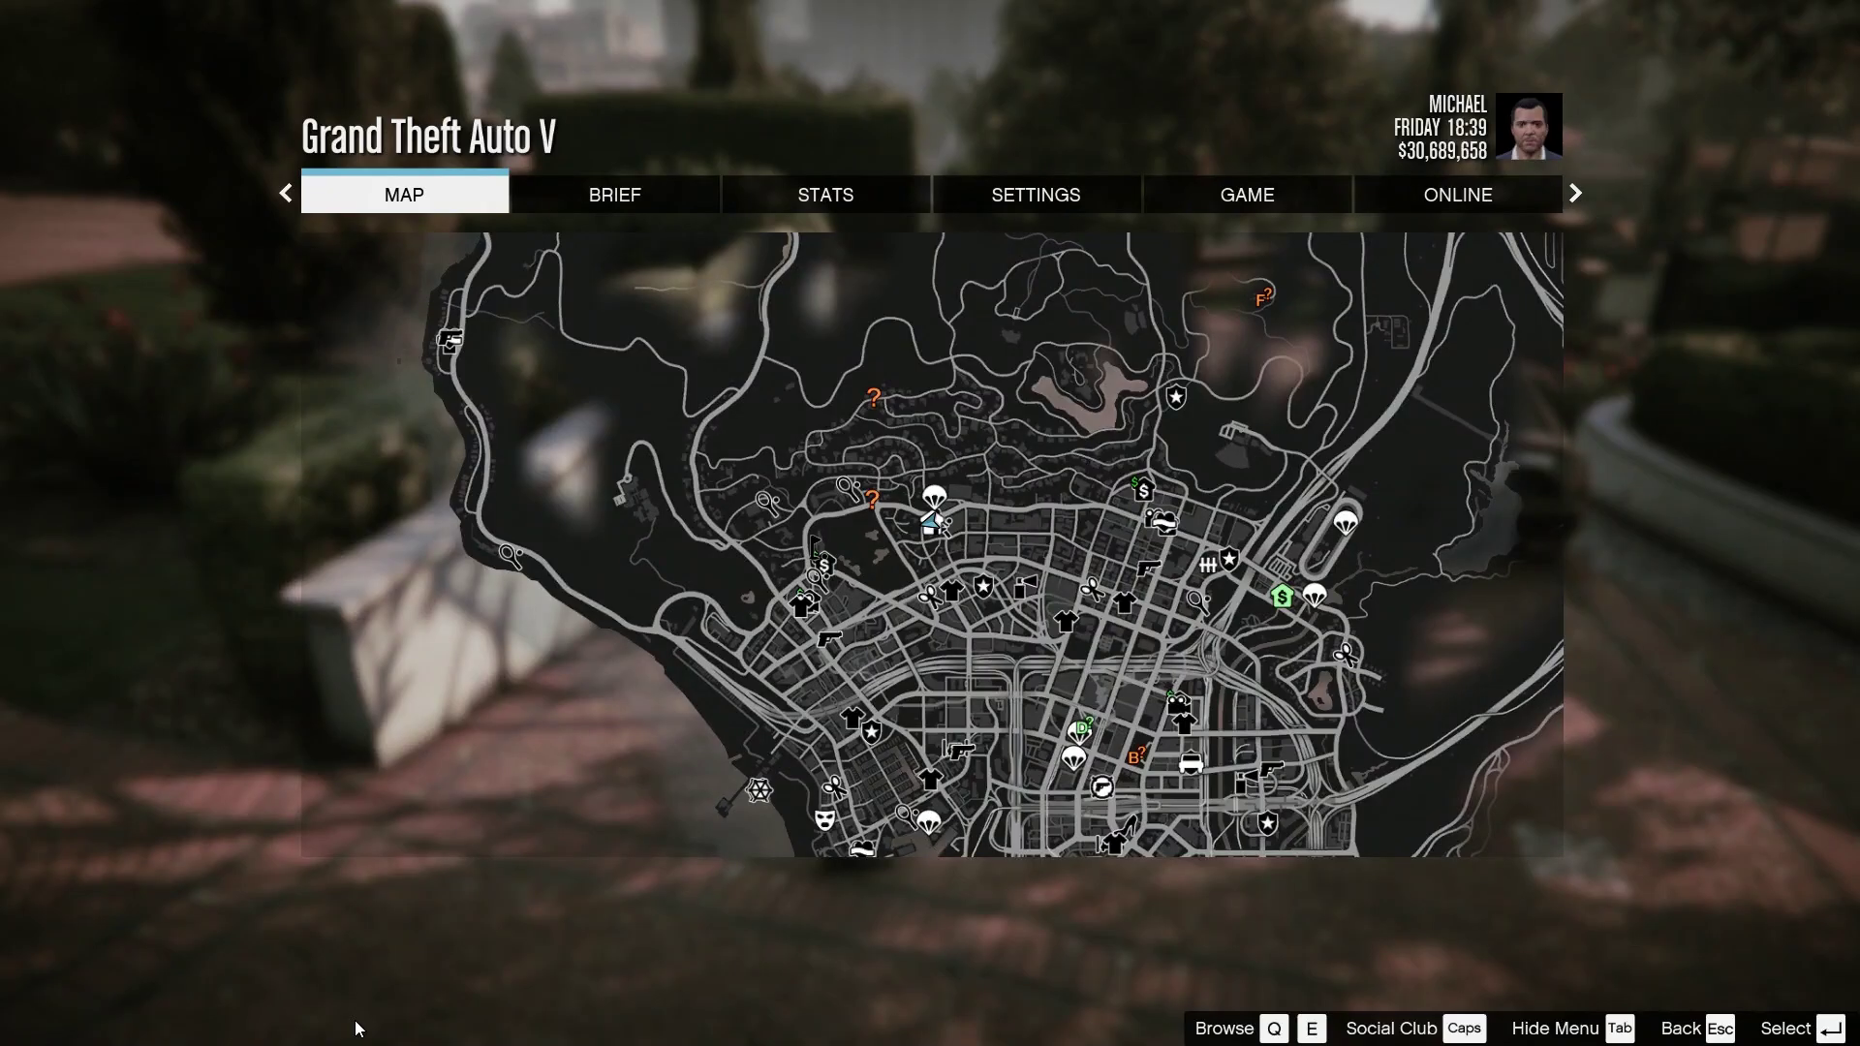
{"action": "key", "text": "Escape"}
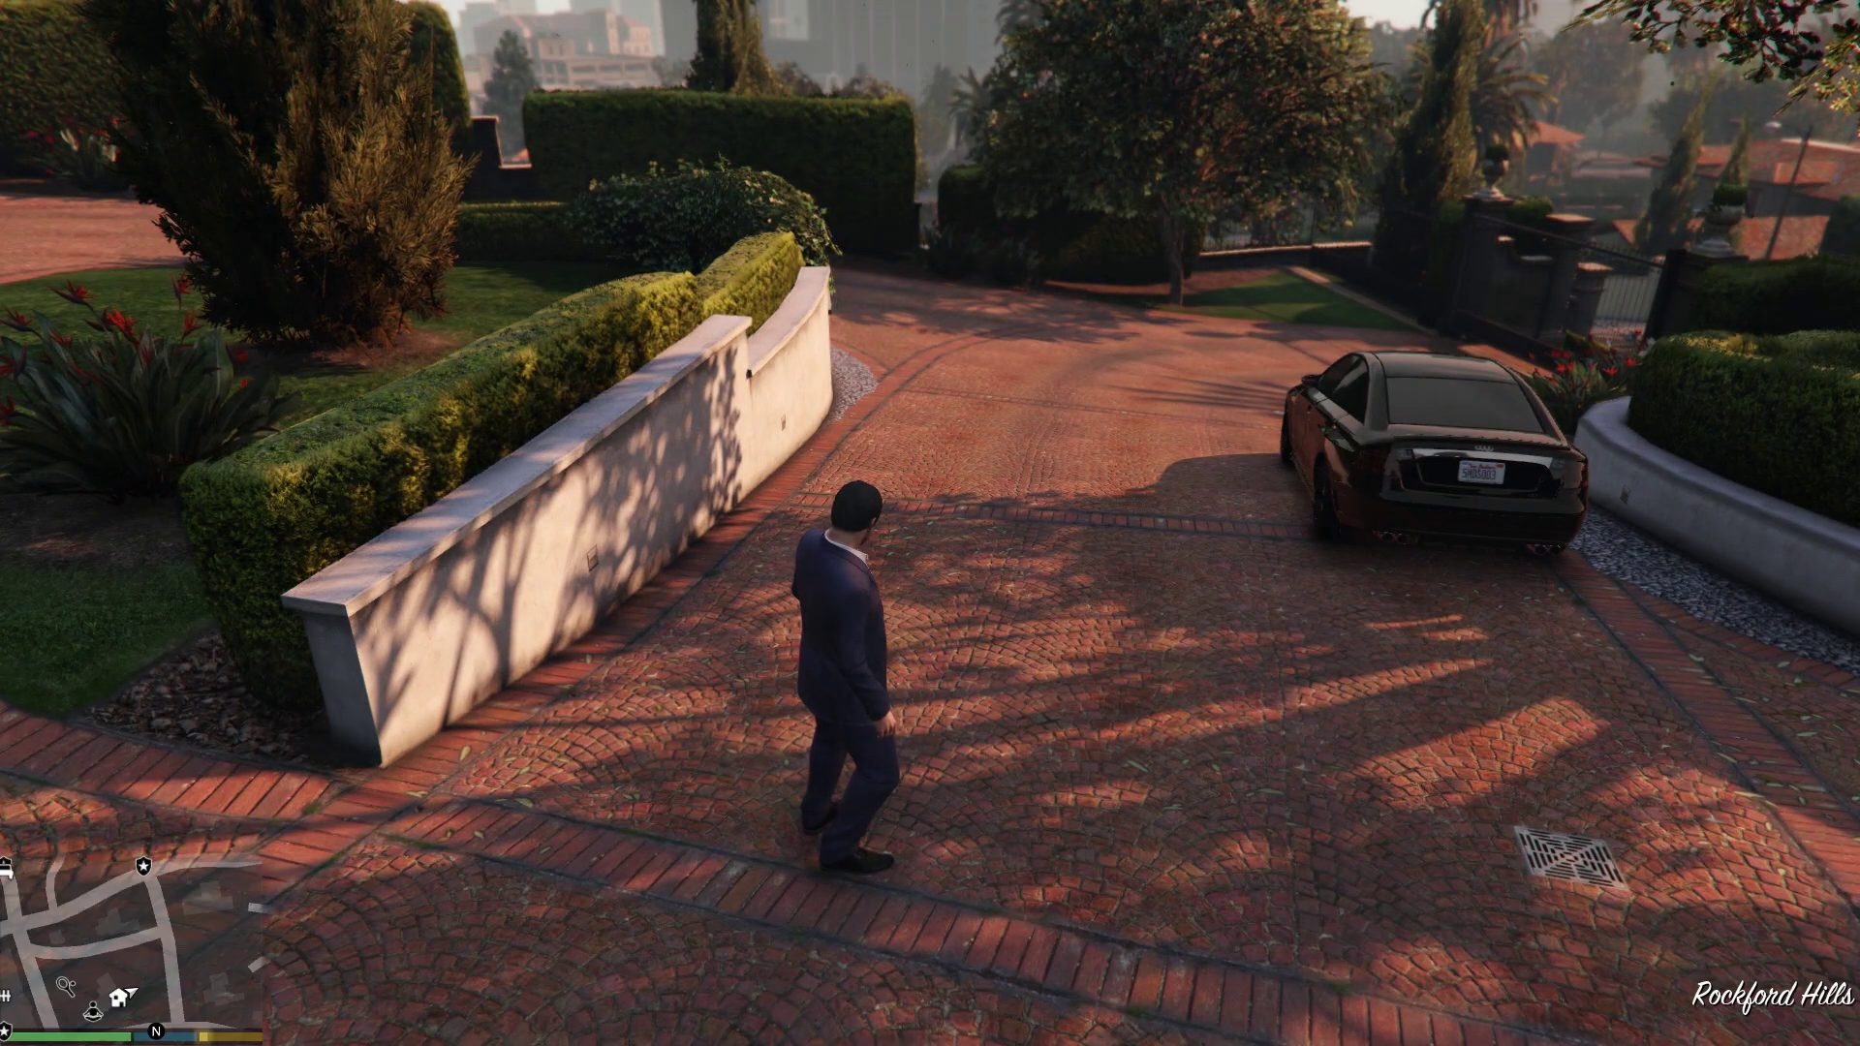
{"action": "key", "text": "F4"}
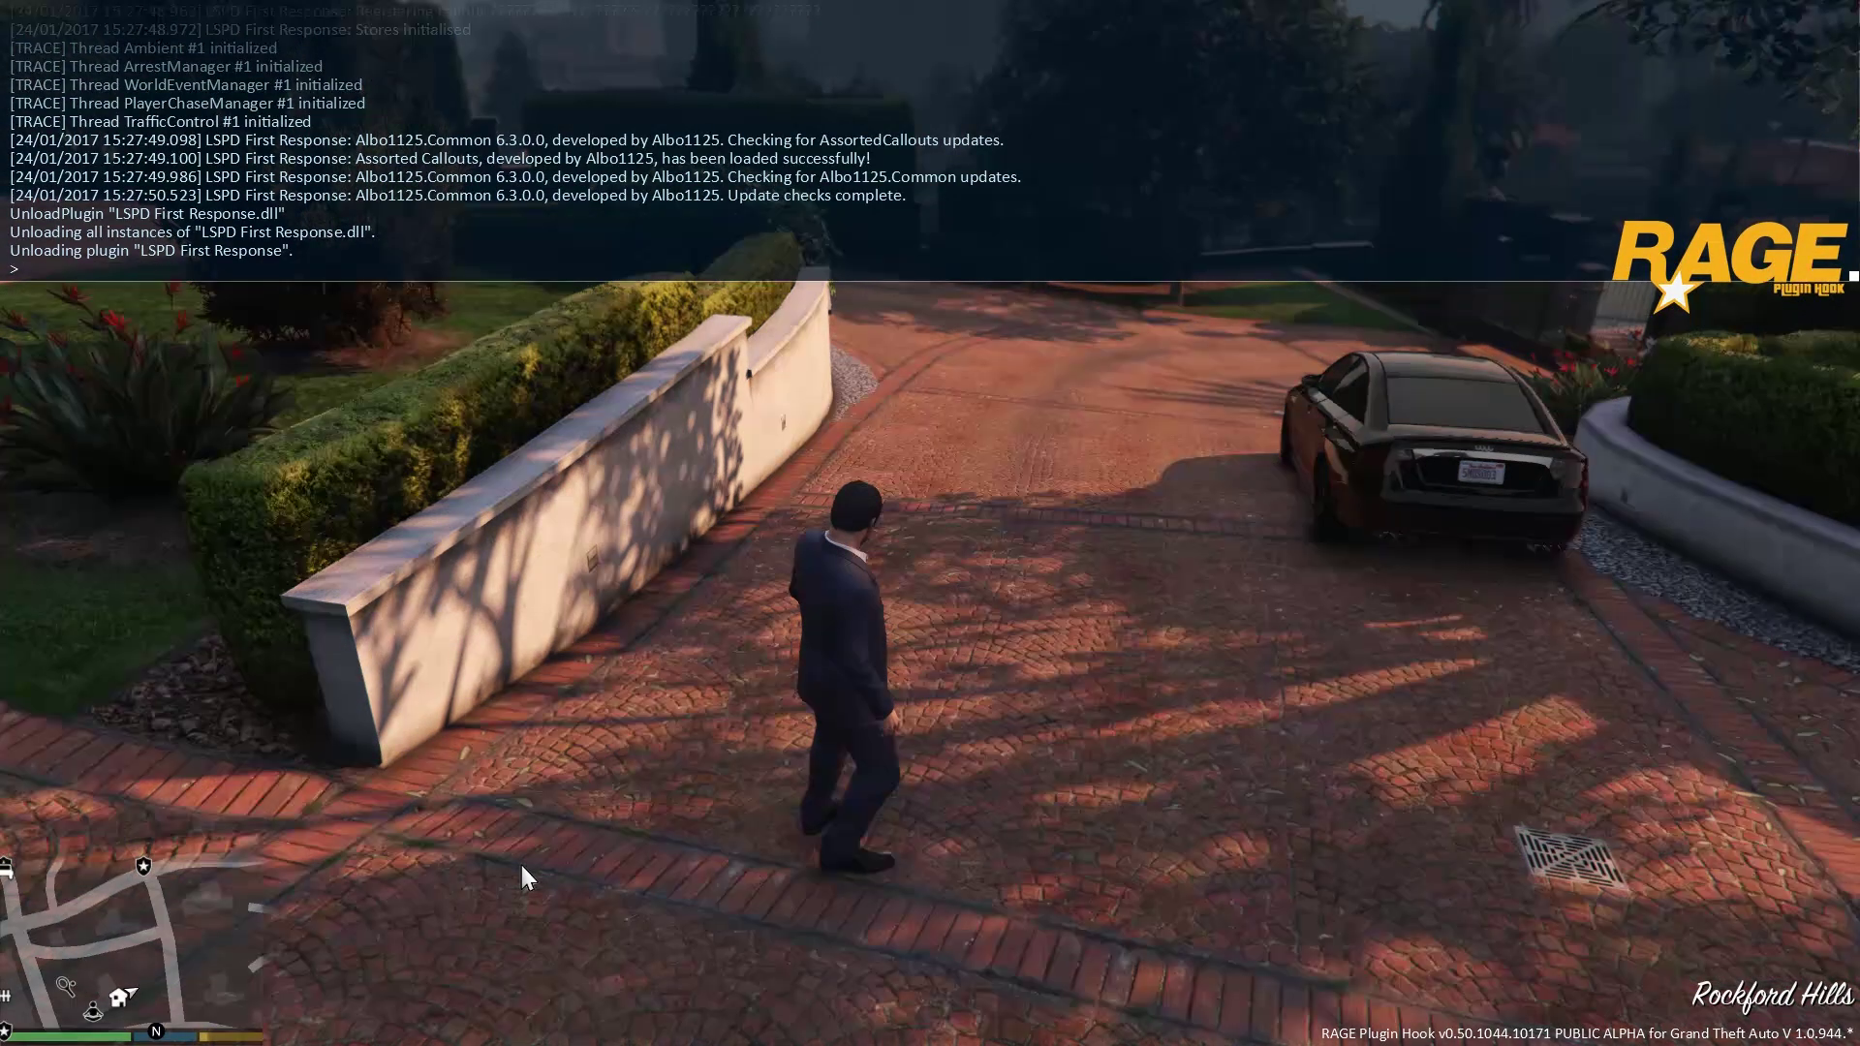
{"action": "type", "text": "LoadPlugin"}
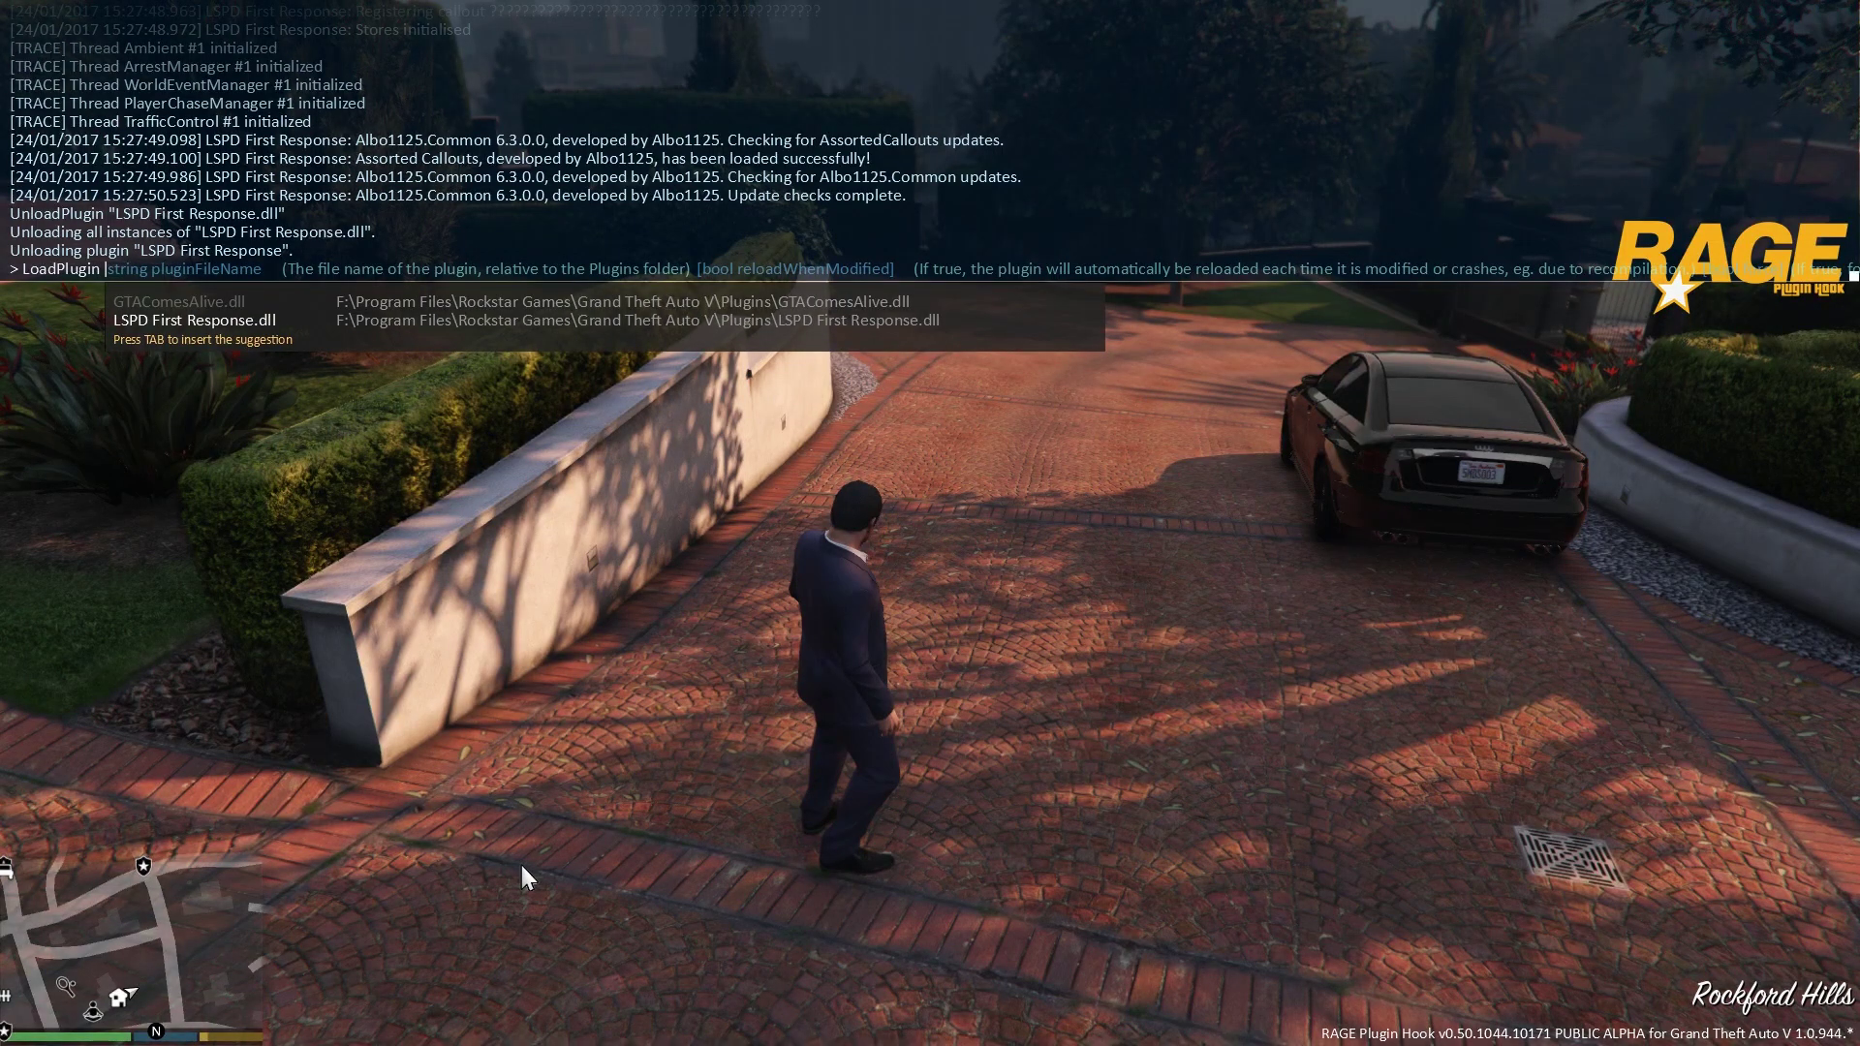
{"action": "key", "text": "Tab"}
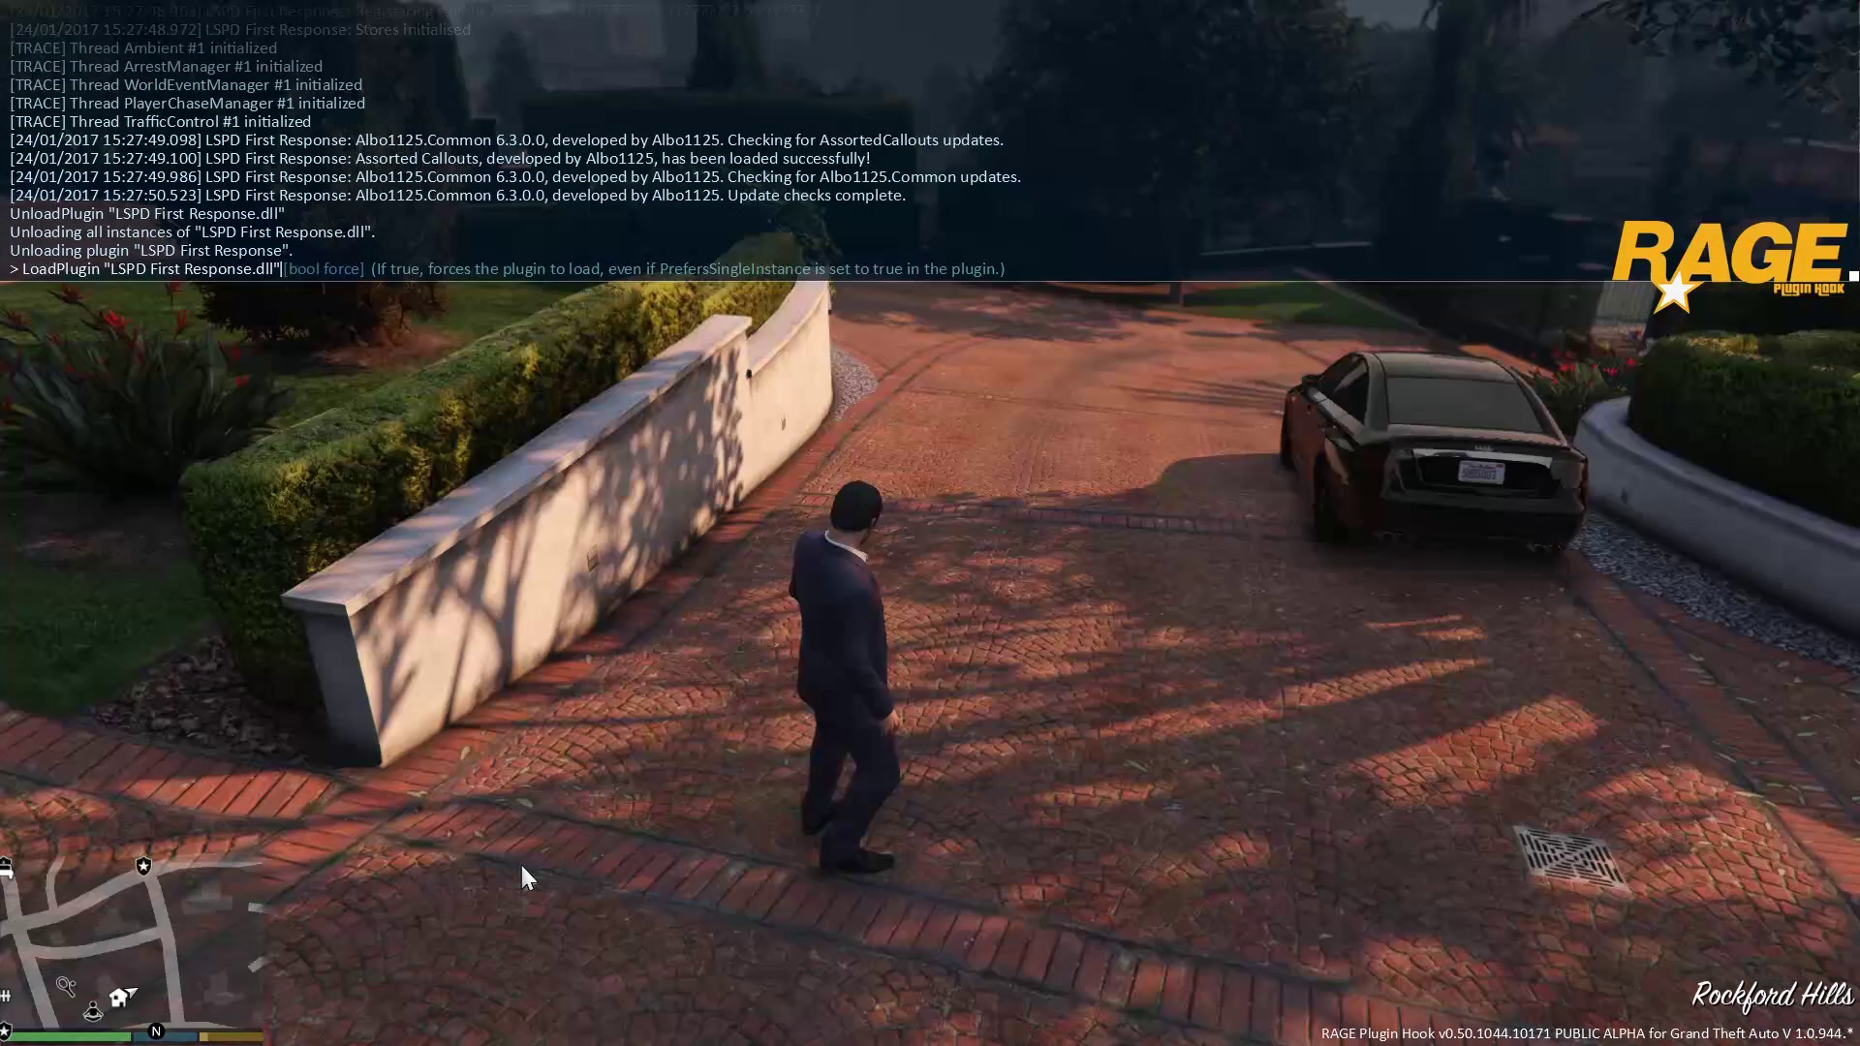
{"action": "key", "text": "Return"}
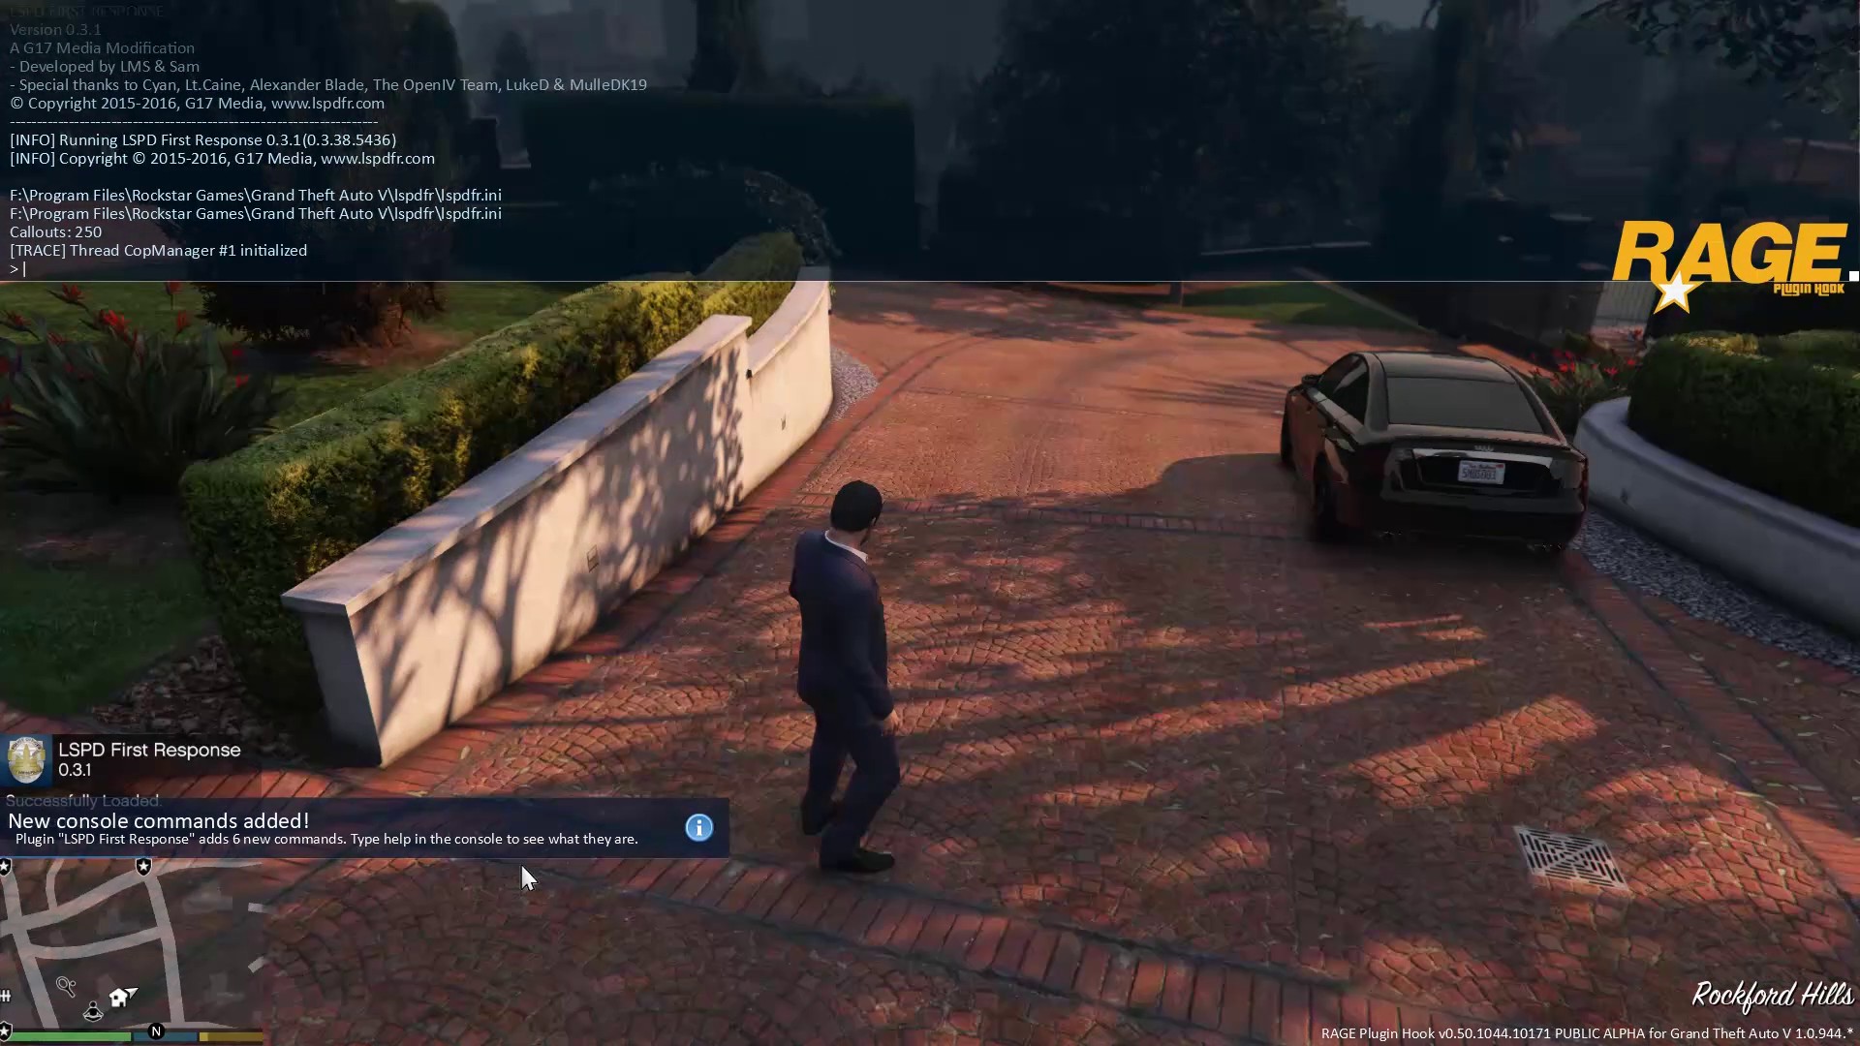
{"action": "key", "text": "F4"}
Recheck the plugins\lspdfr folder in Explorer, then switch back to GTA V
{"action": "key", "text": "alt+Tab"}
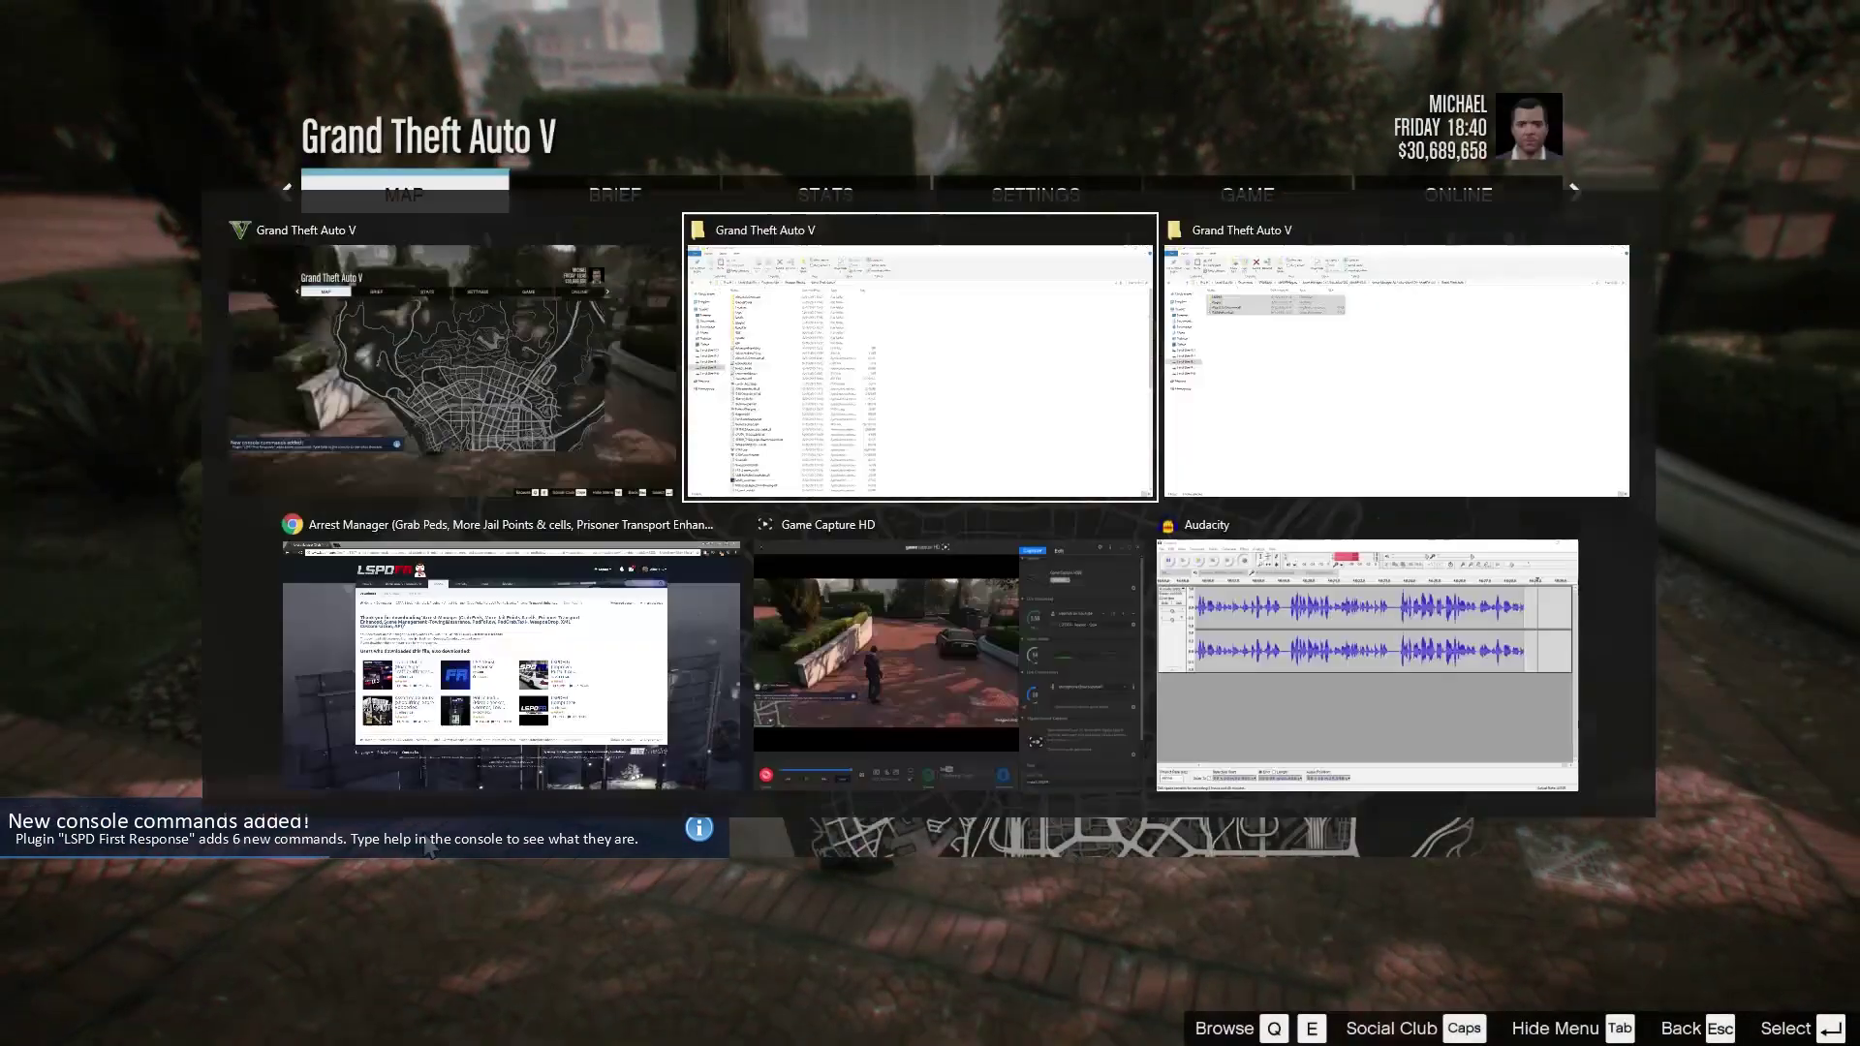
{"action": "double_click", "coordinate": [228, 312]}
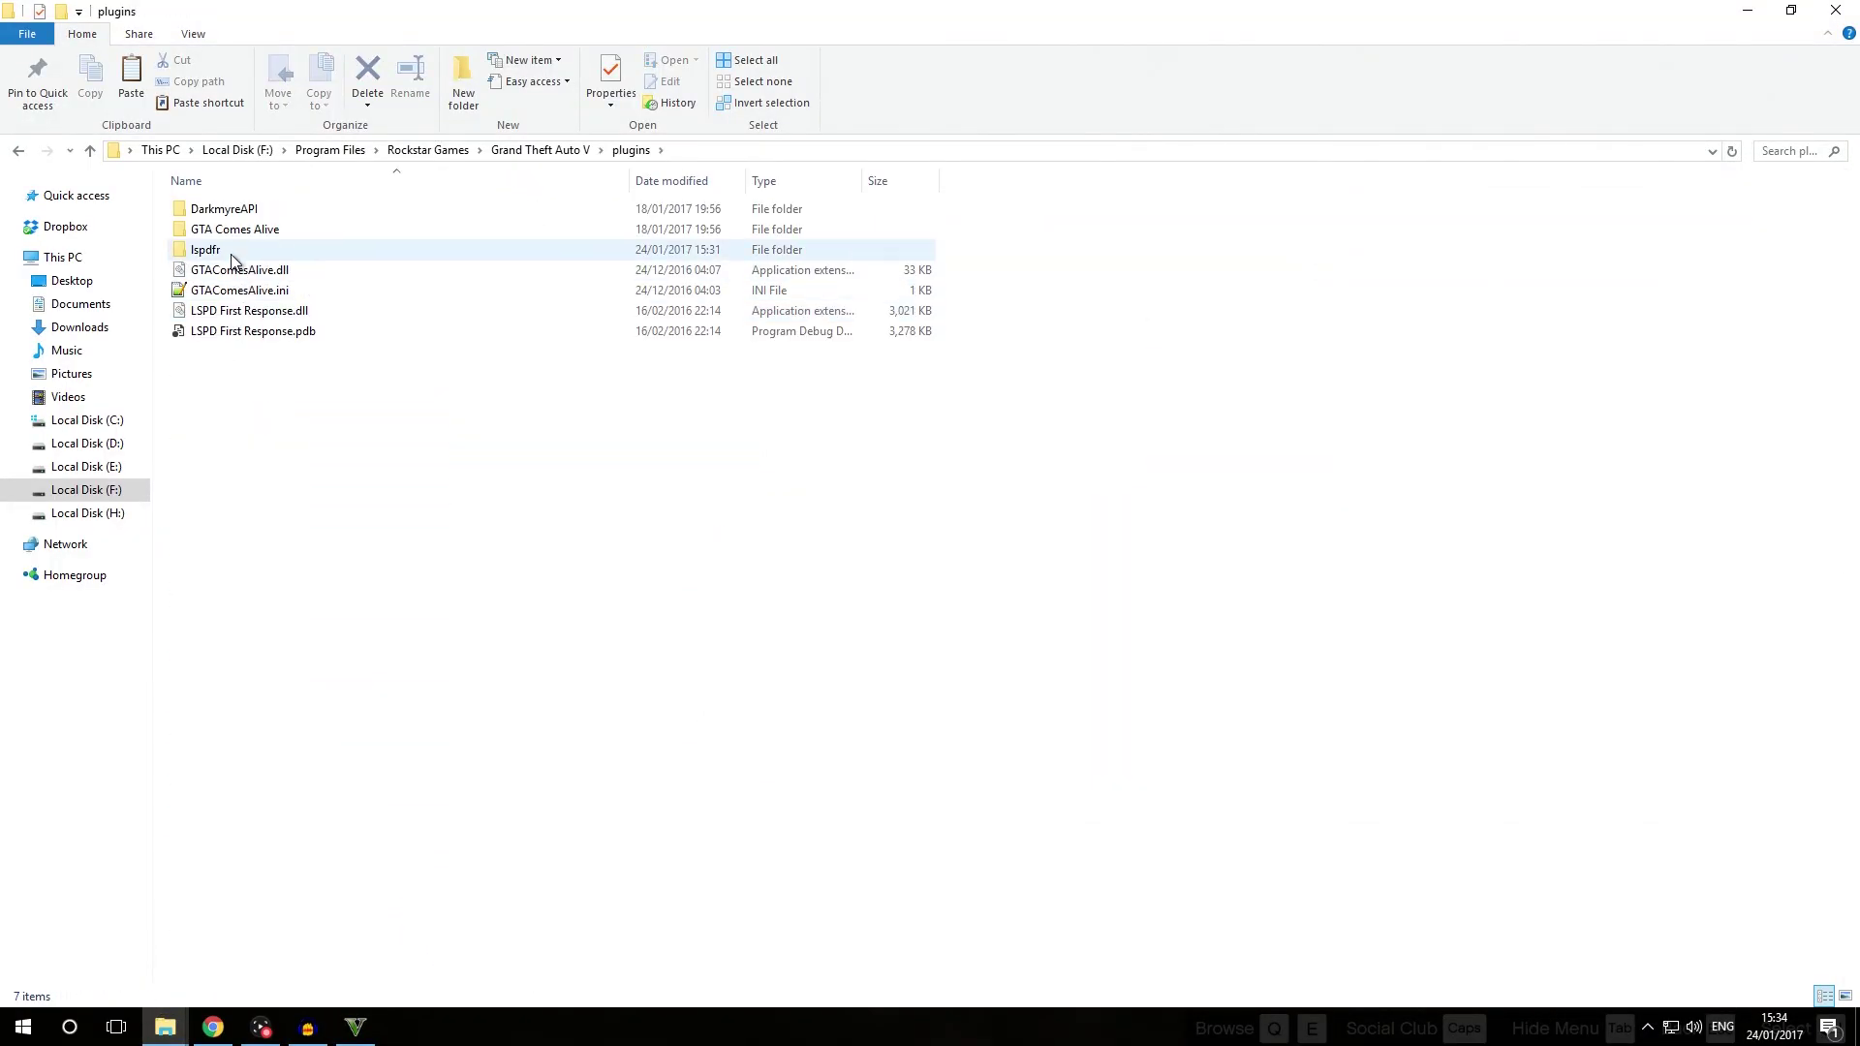
{"action": "left_click", "coordinate": [231, 252]}
{"action": "double_click", "coordinate": [231, 252]}
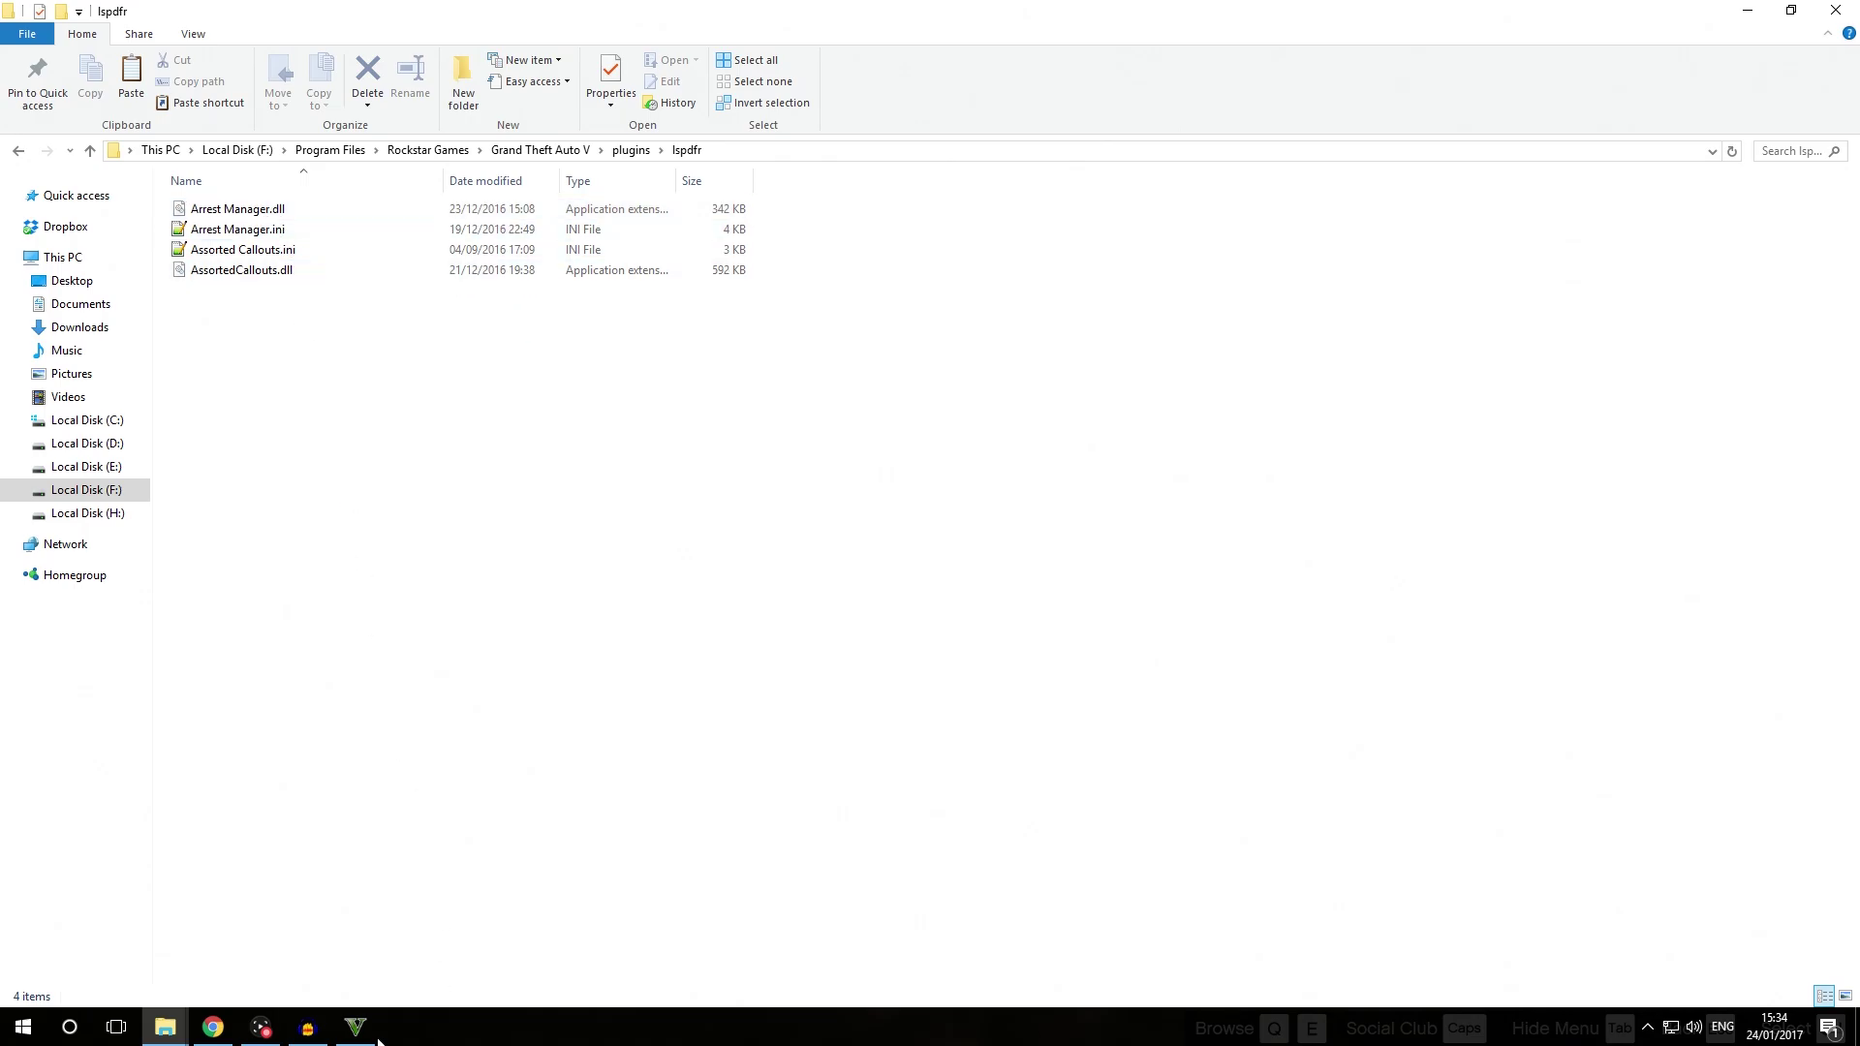
{"action": "left_click", "coordinate": [357, 1028]}
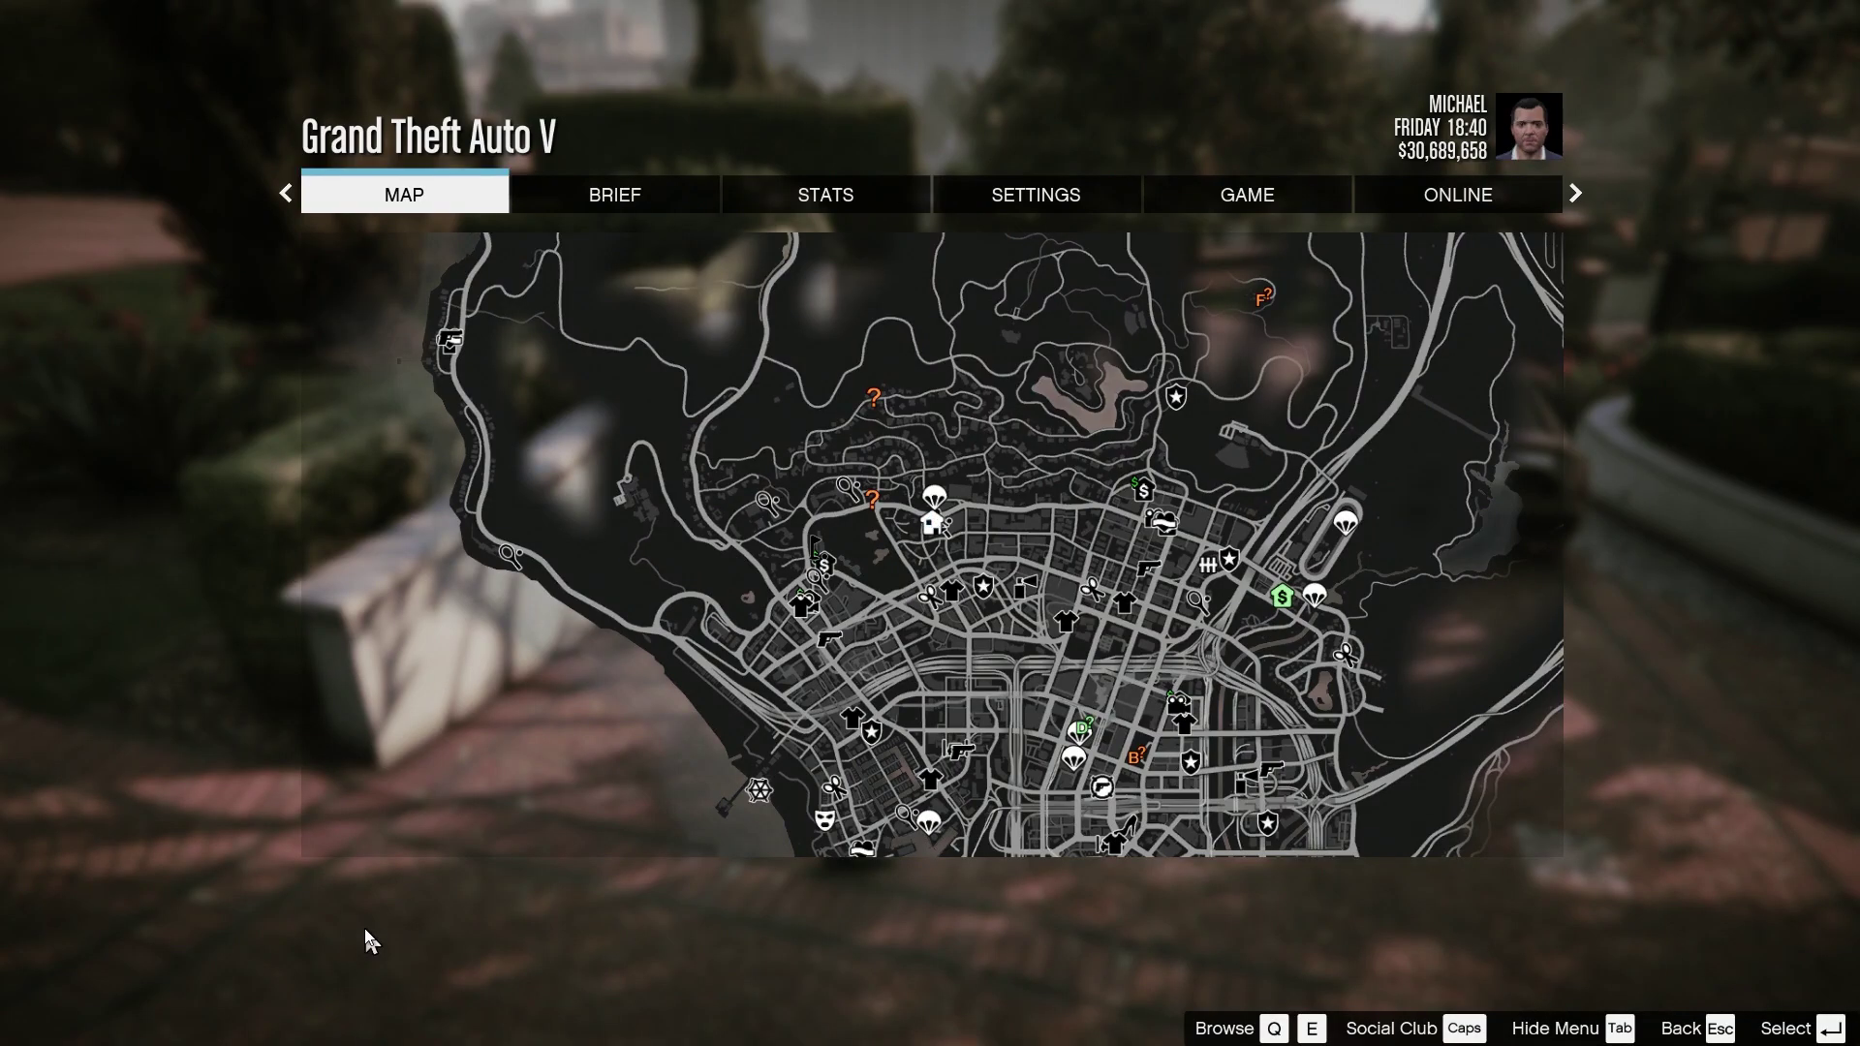
Resume play and go on duty with the ForceDuty console command
{"action": "key", "text": "Escape"}
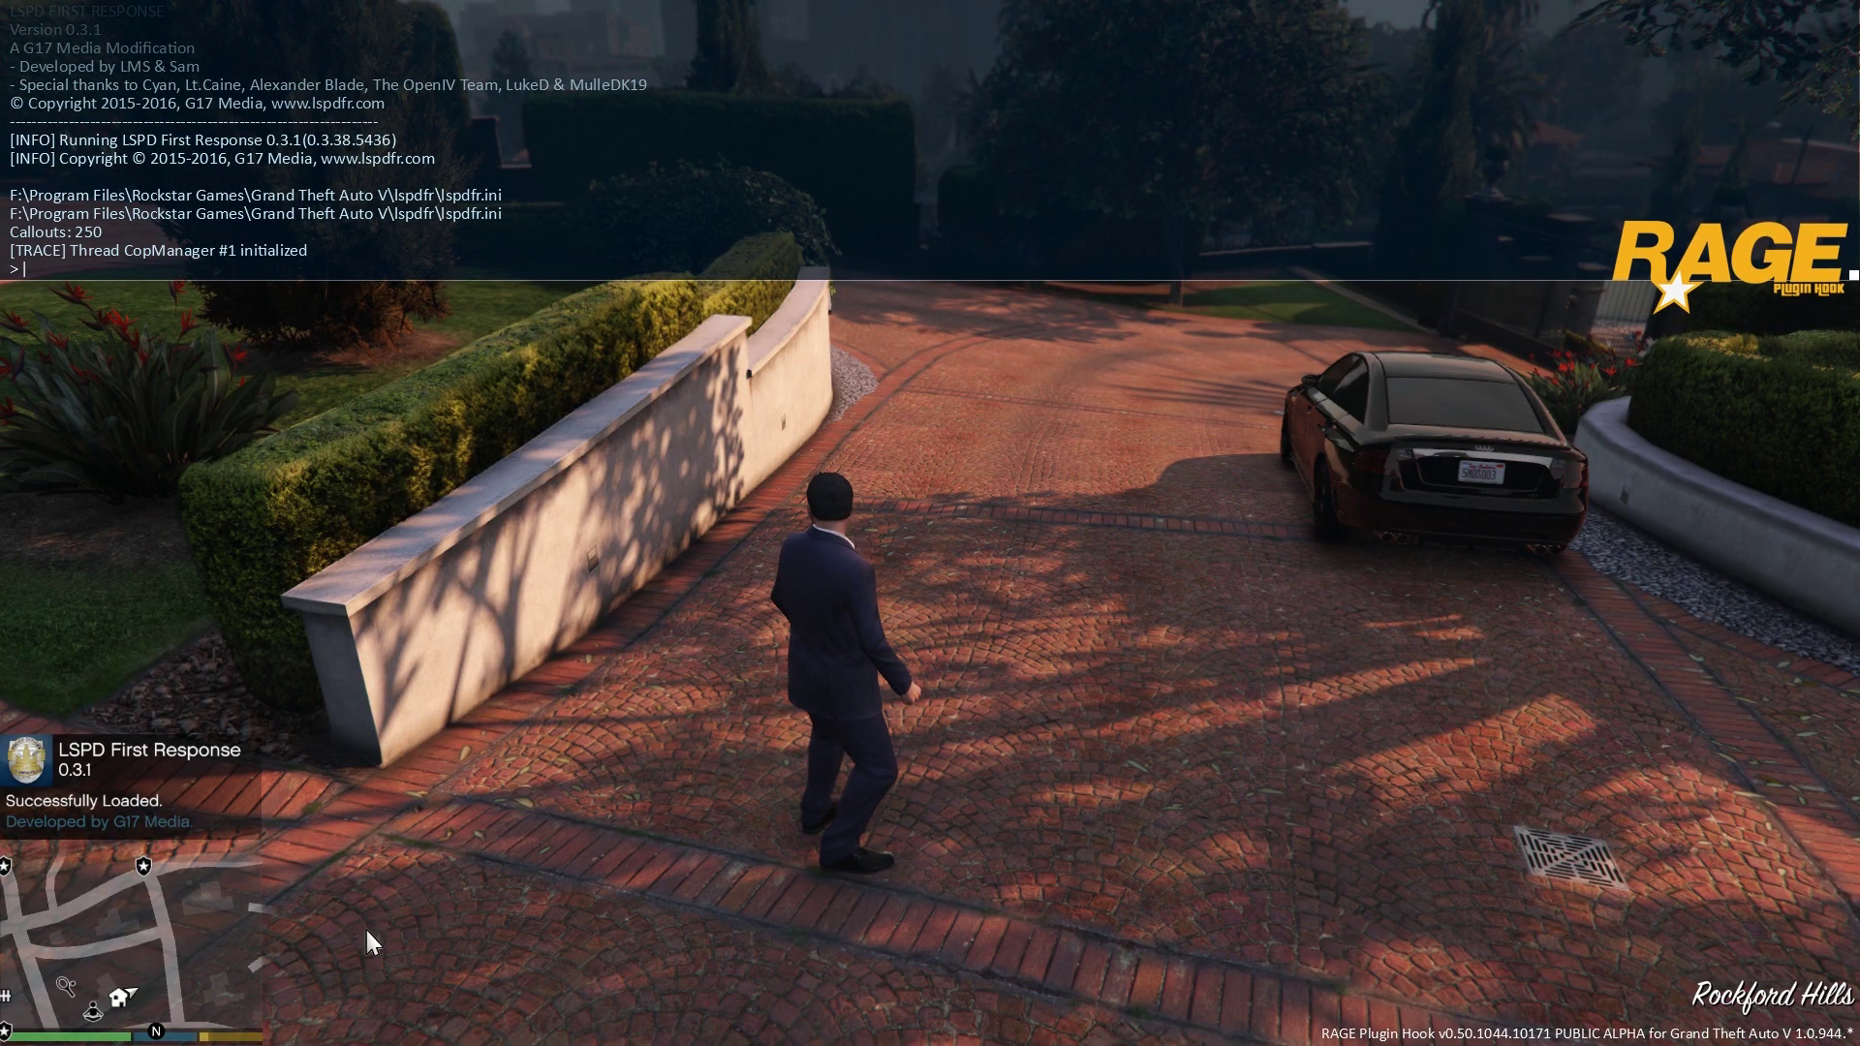
{"action": "type", "text": "ForceDuty"}
{"action": "key", "text": "Return"}
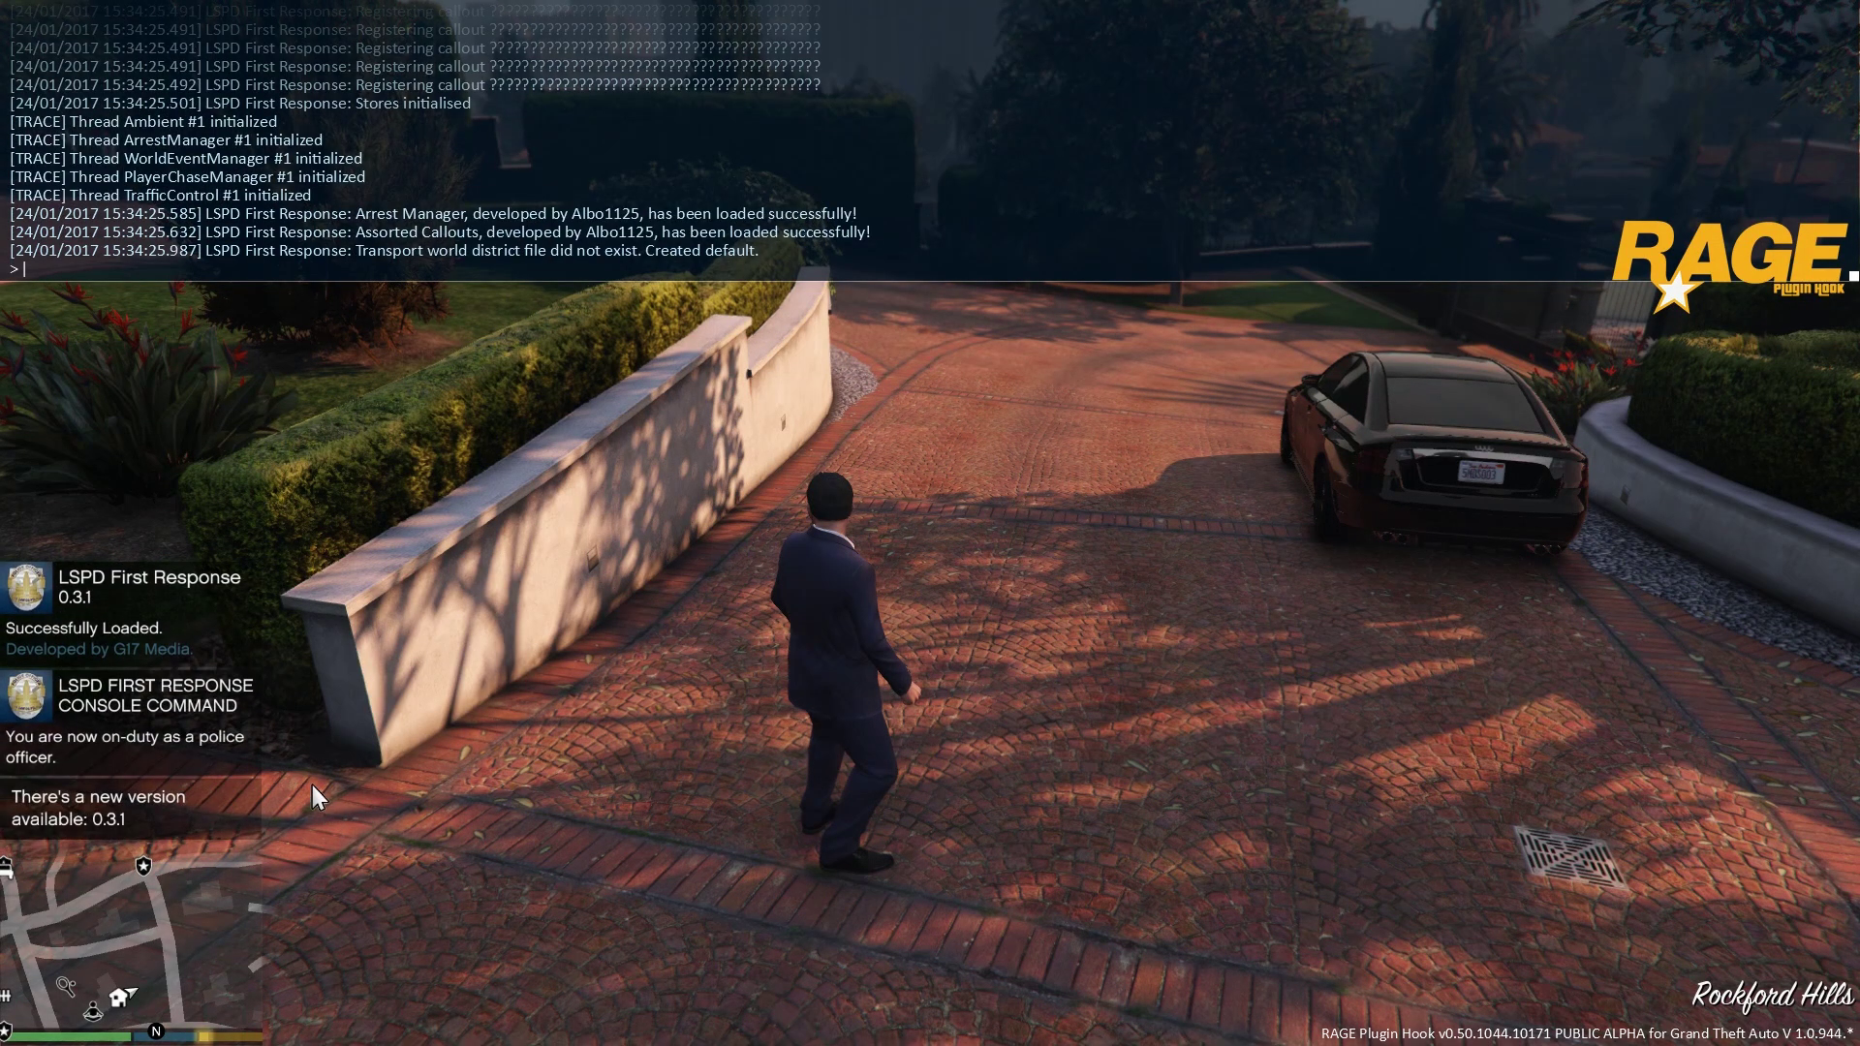
{"action": "key", "text": "F4"}
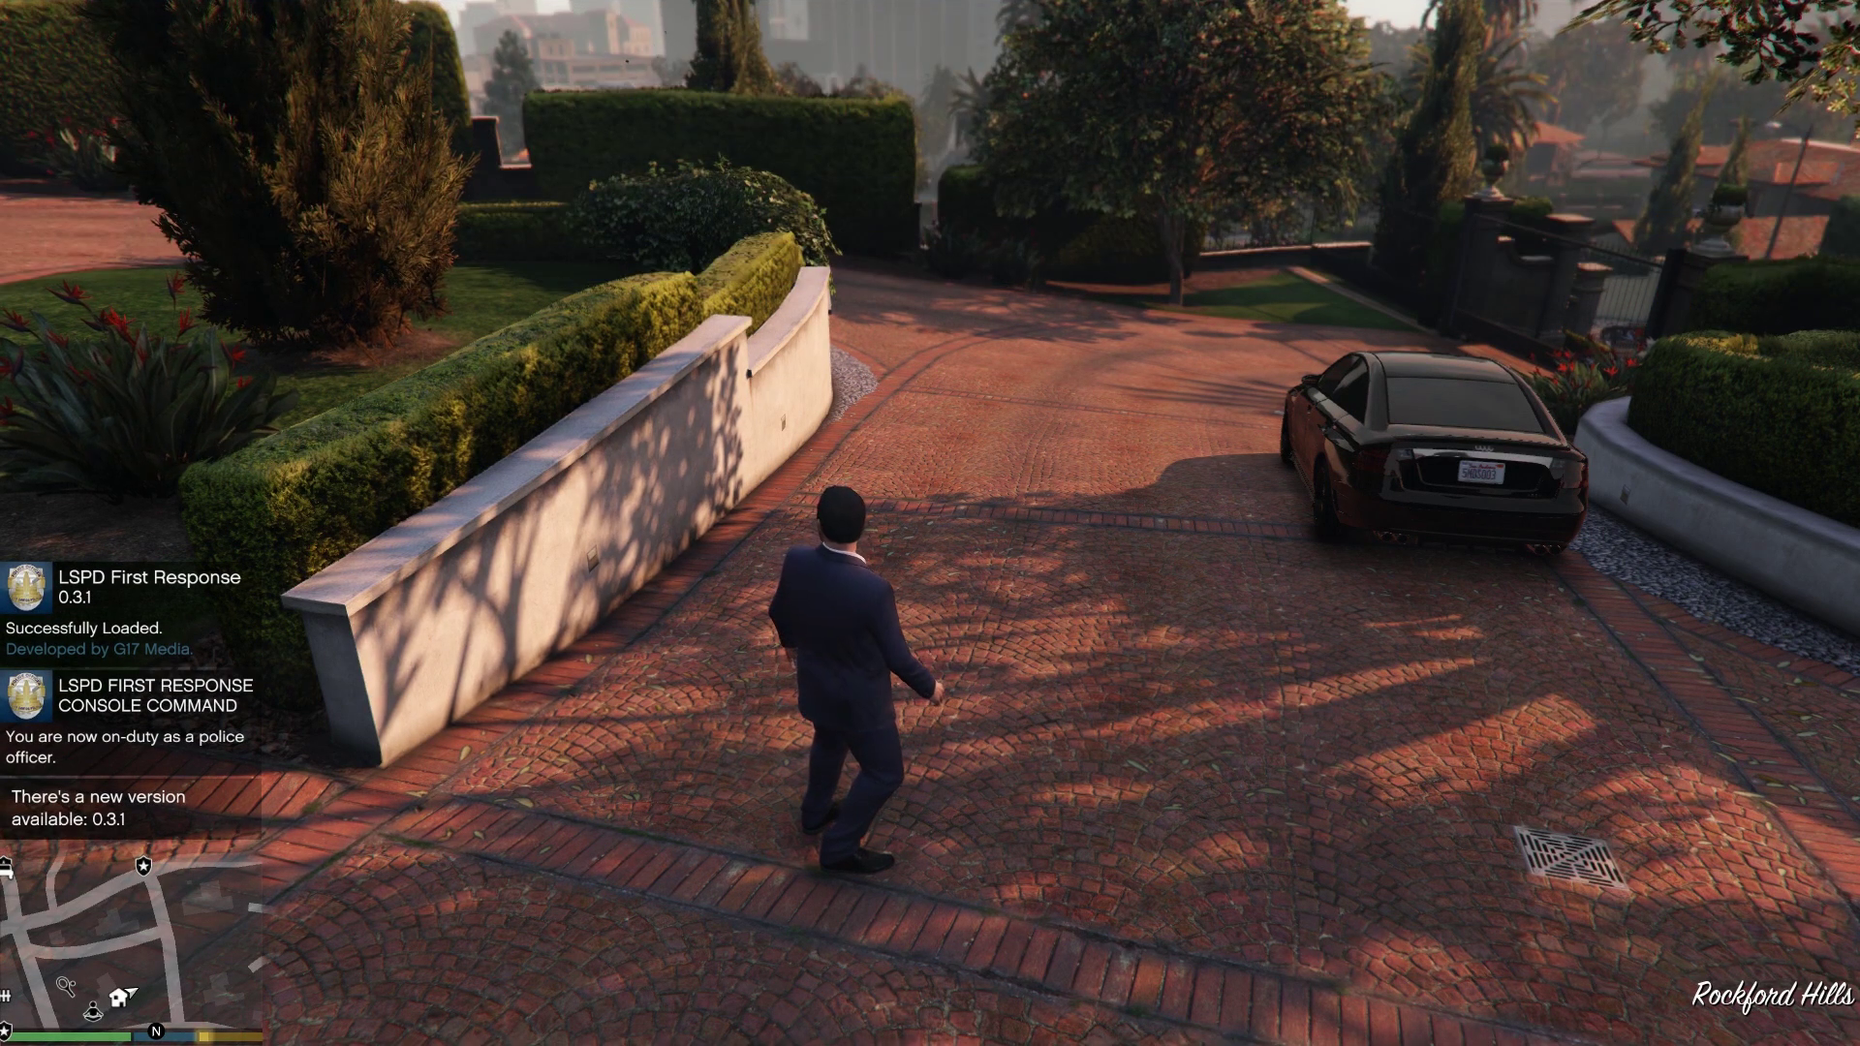
Walk the character up the driveway while the plugin load notifications appear
{"action": "key", "text": "s"}
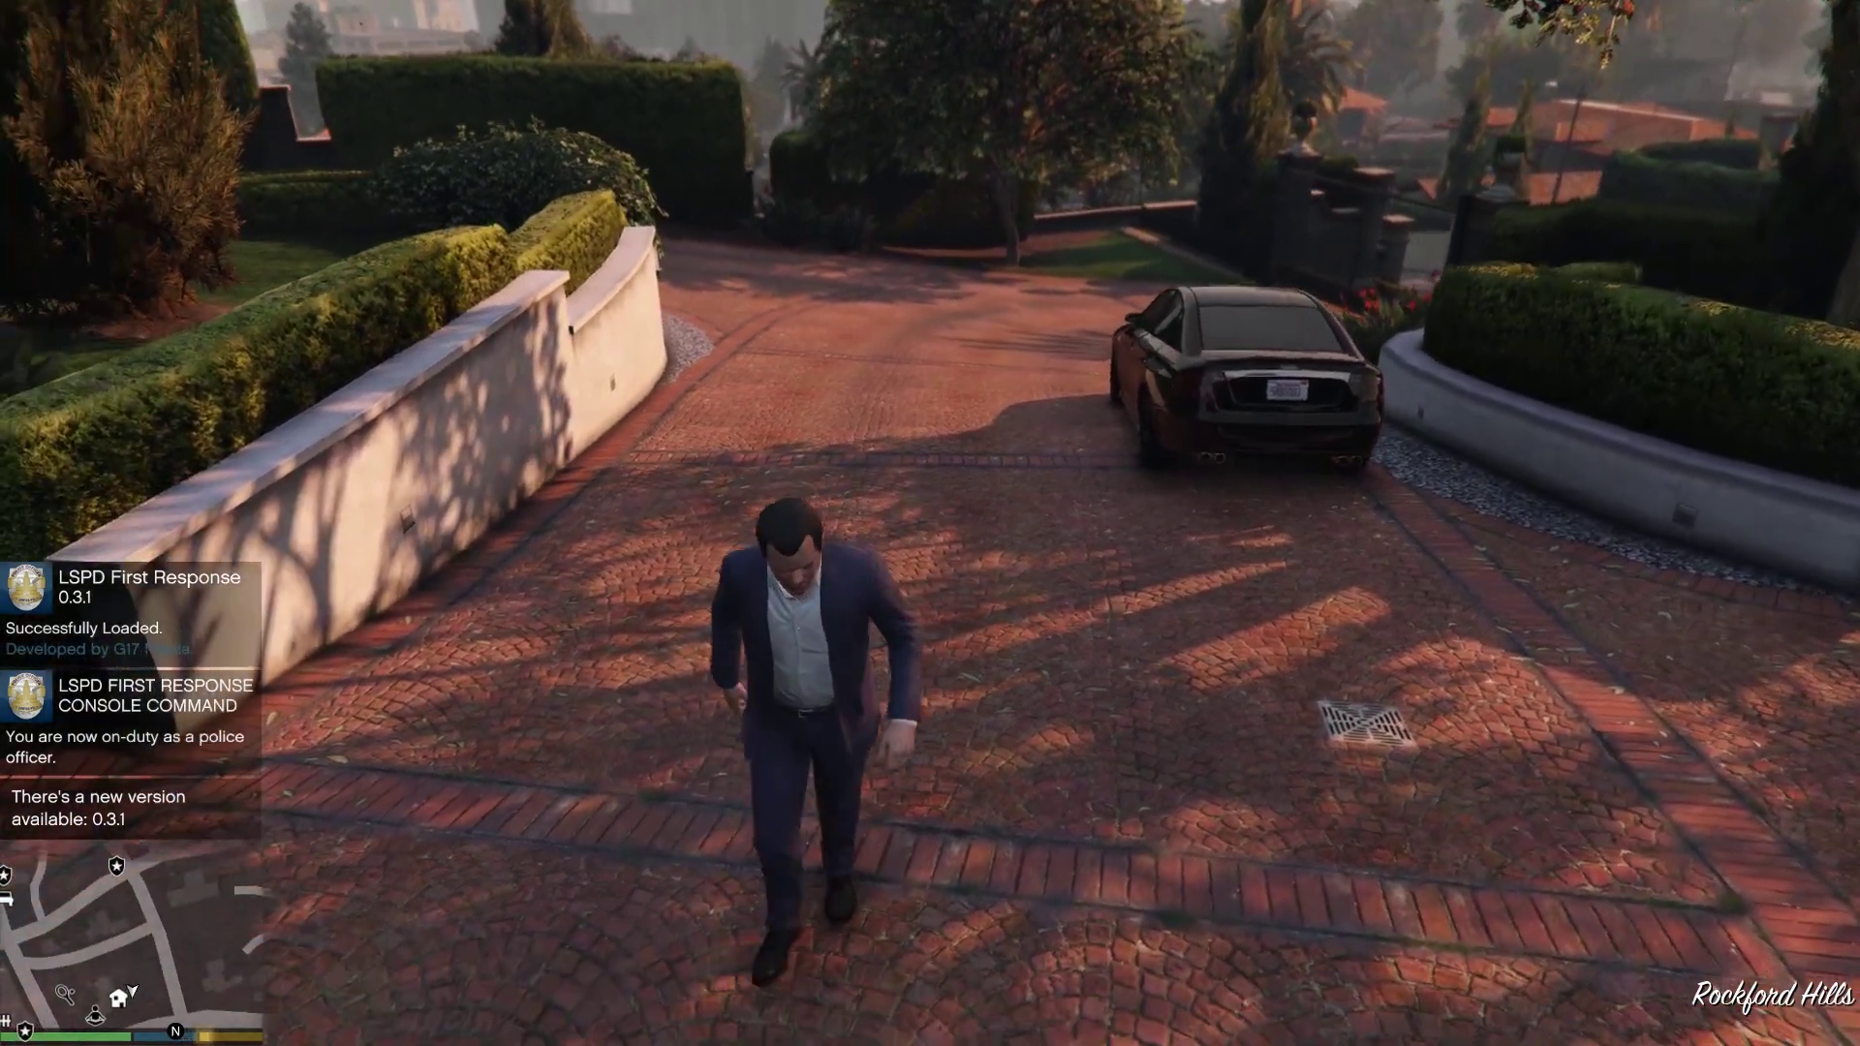
{"action": "key", "text": "w"}
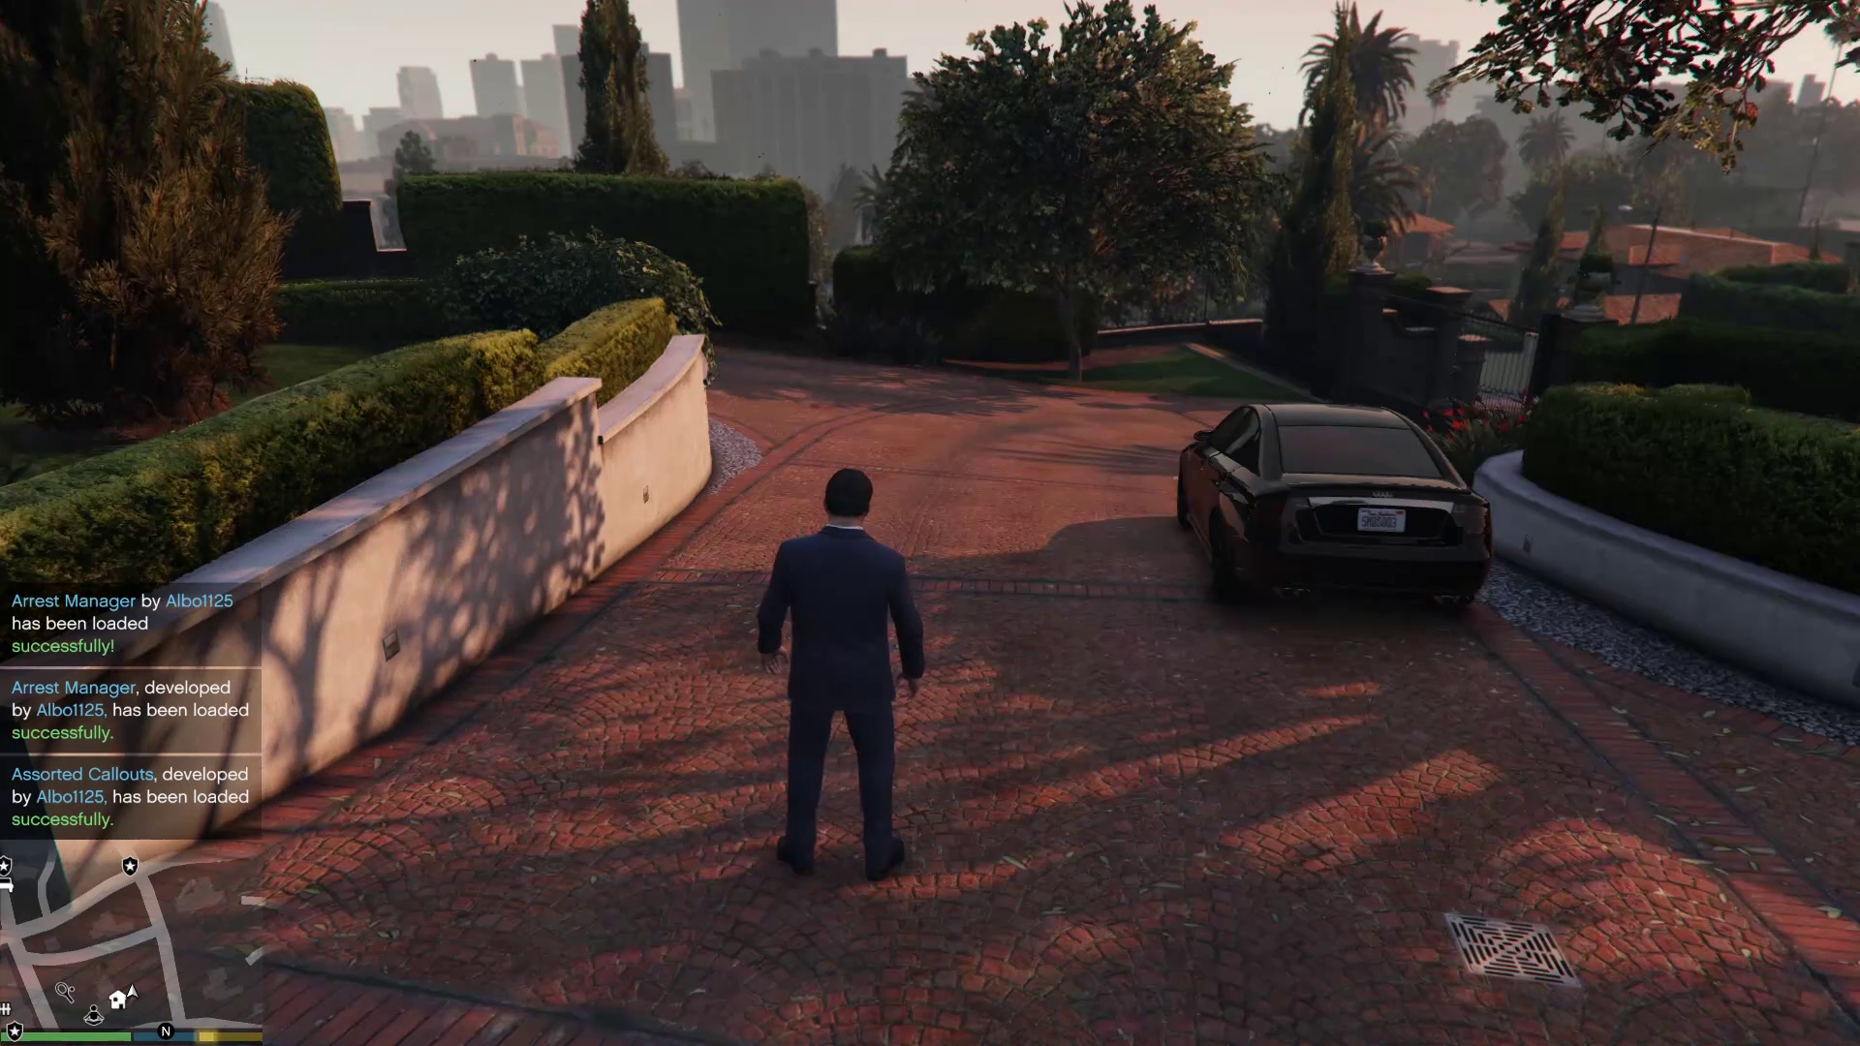
{"action": "key", "text": "w"}
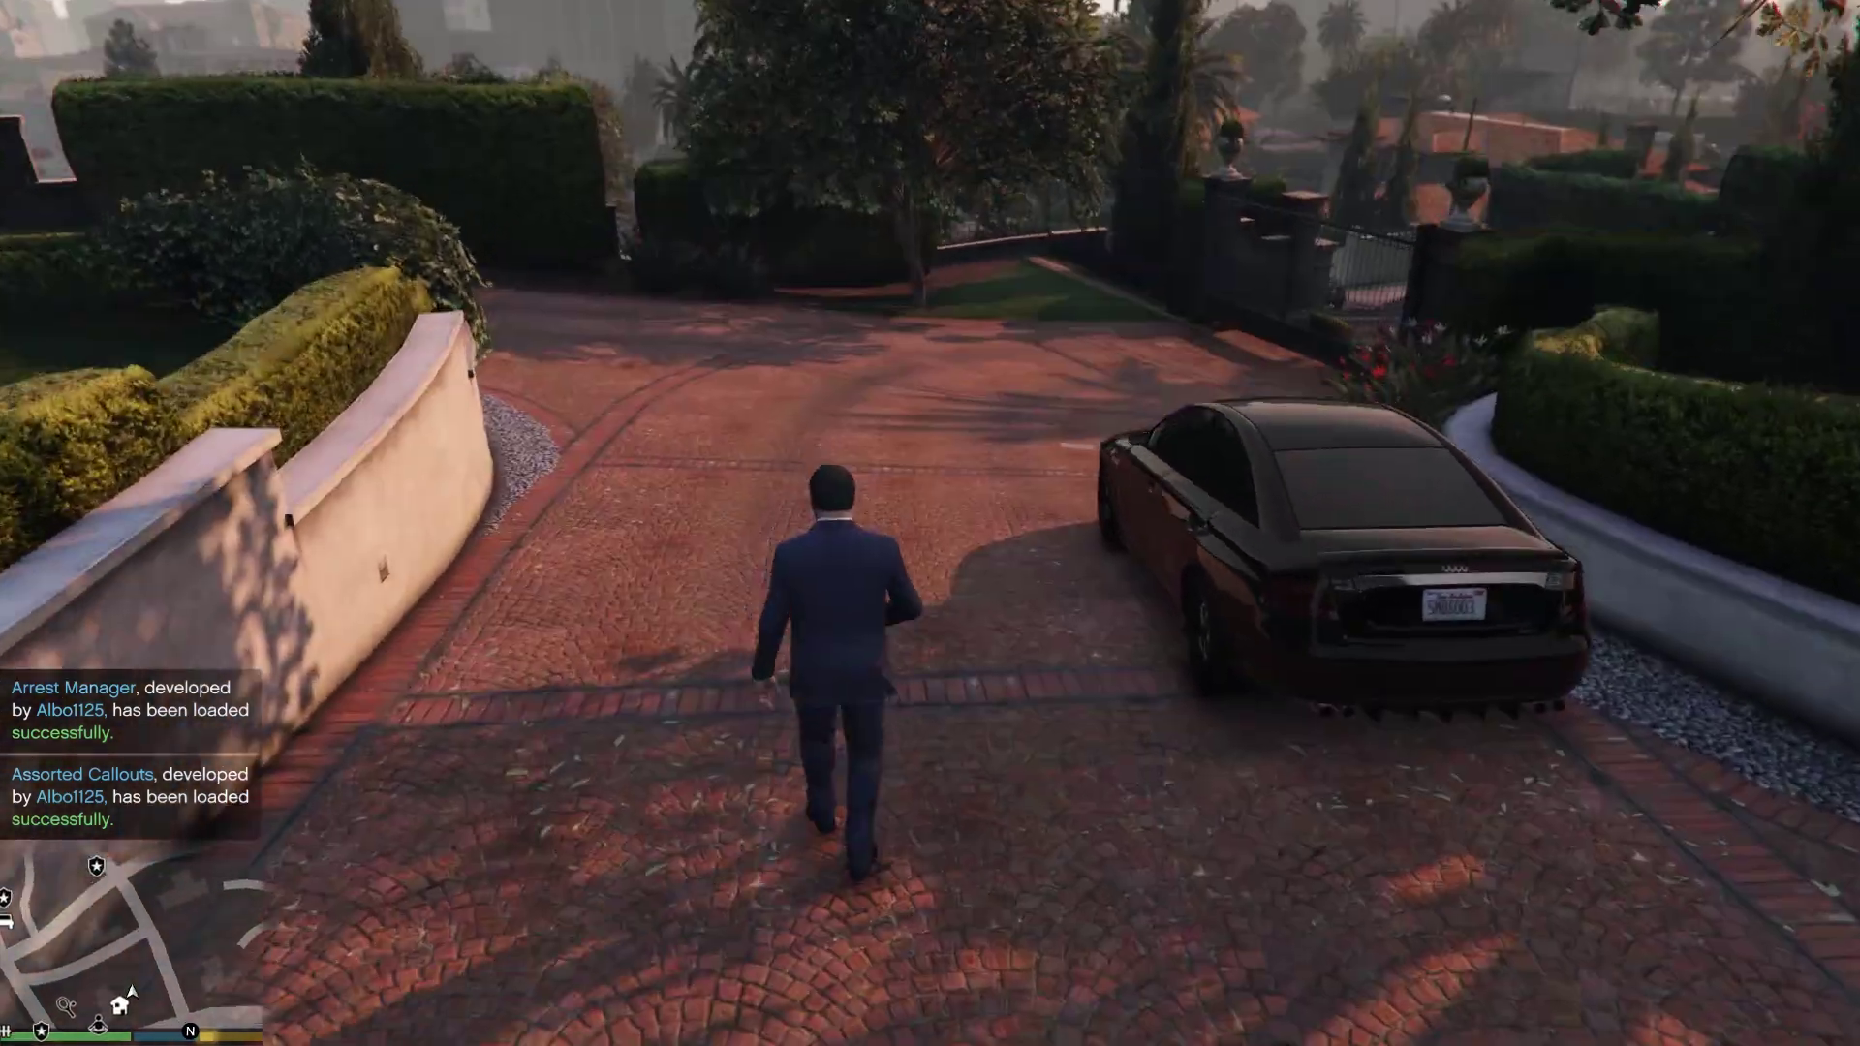